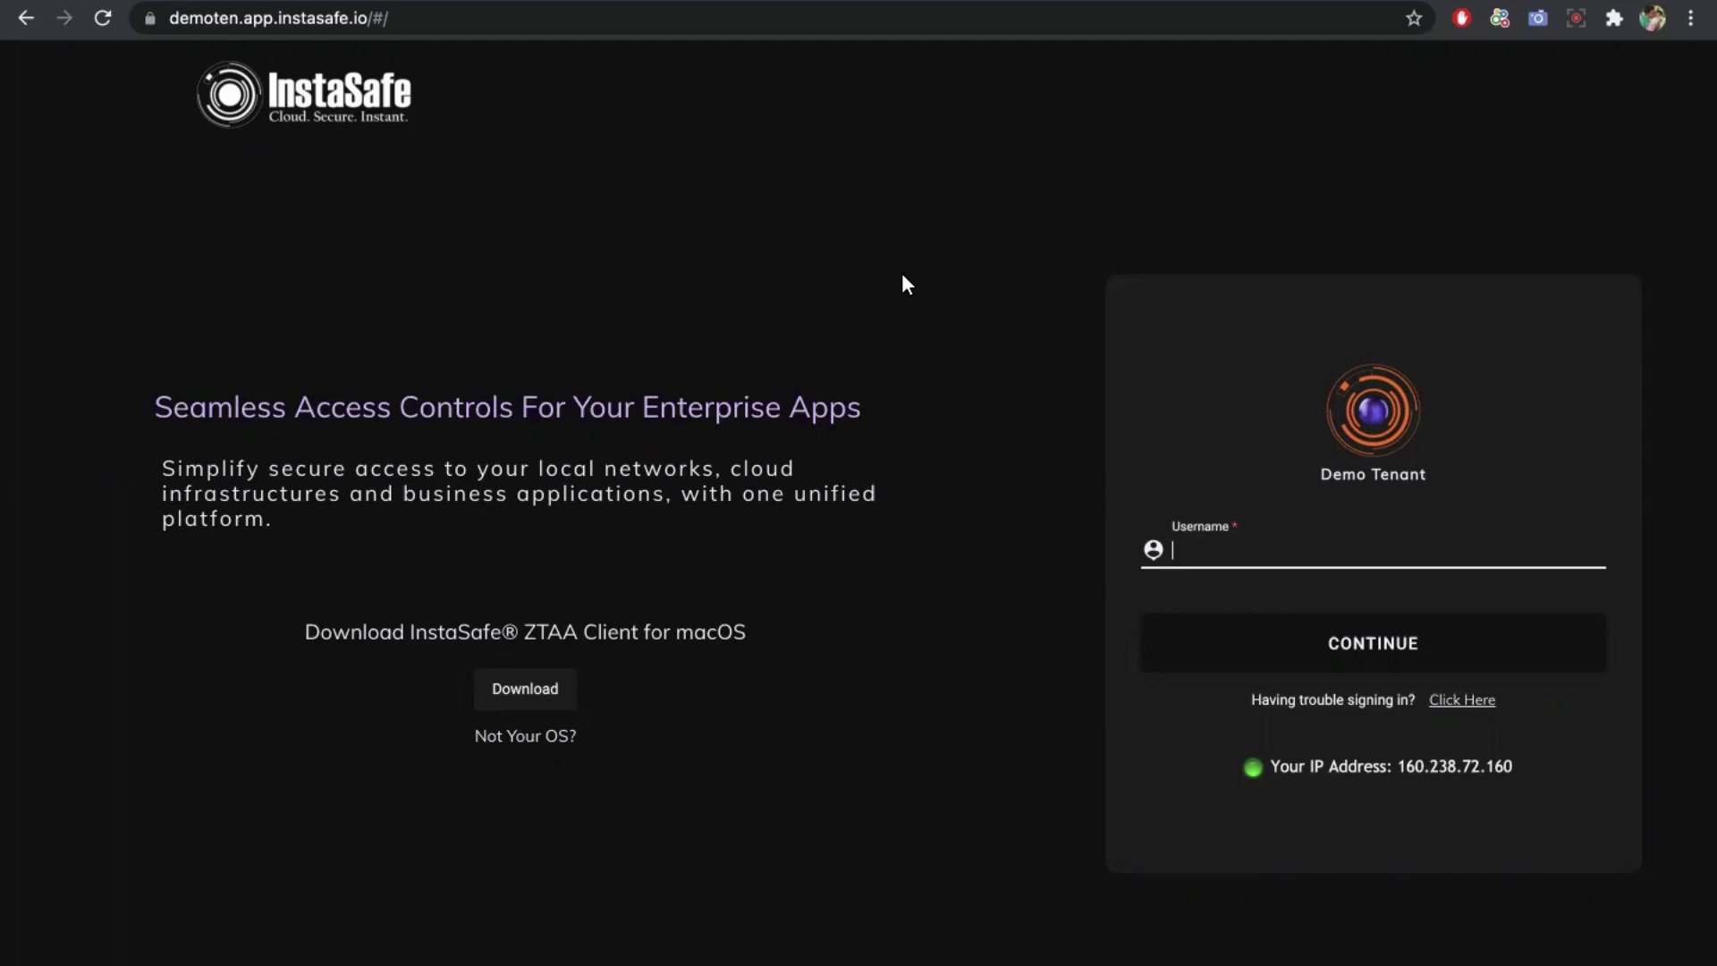
pyautogui.click(576, 21)
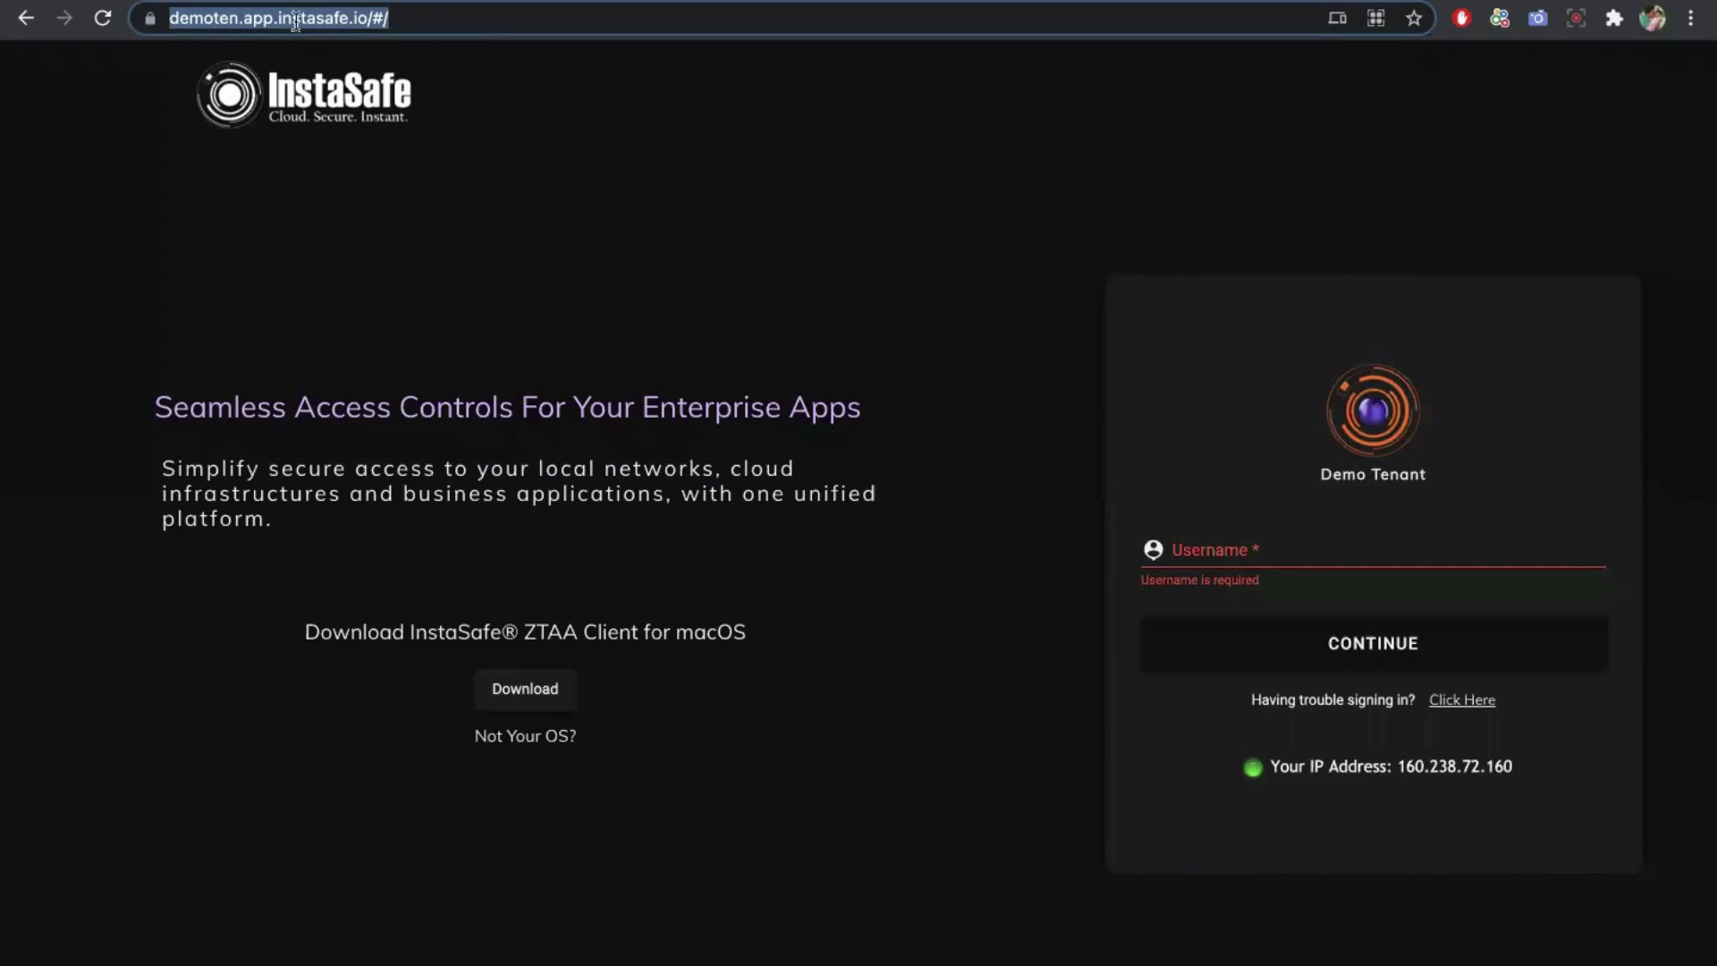
pyautogui.click(428, 22)
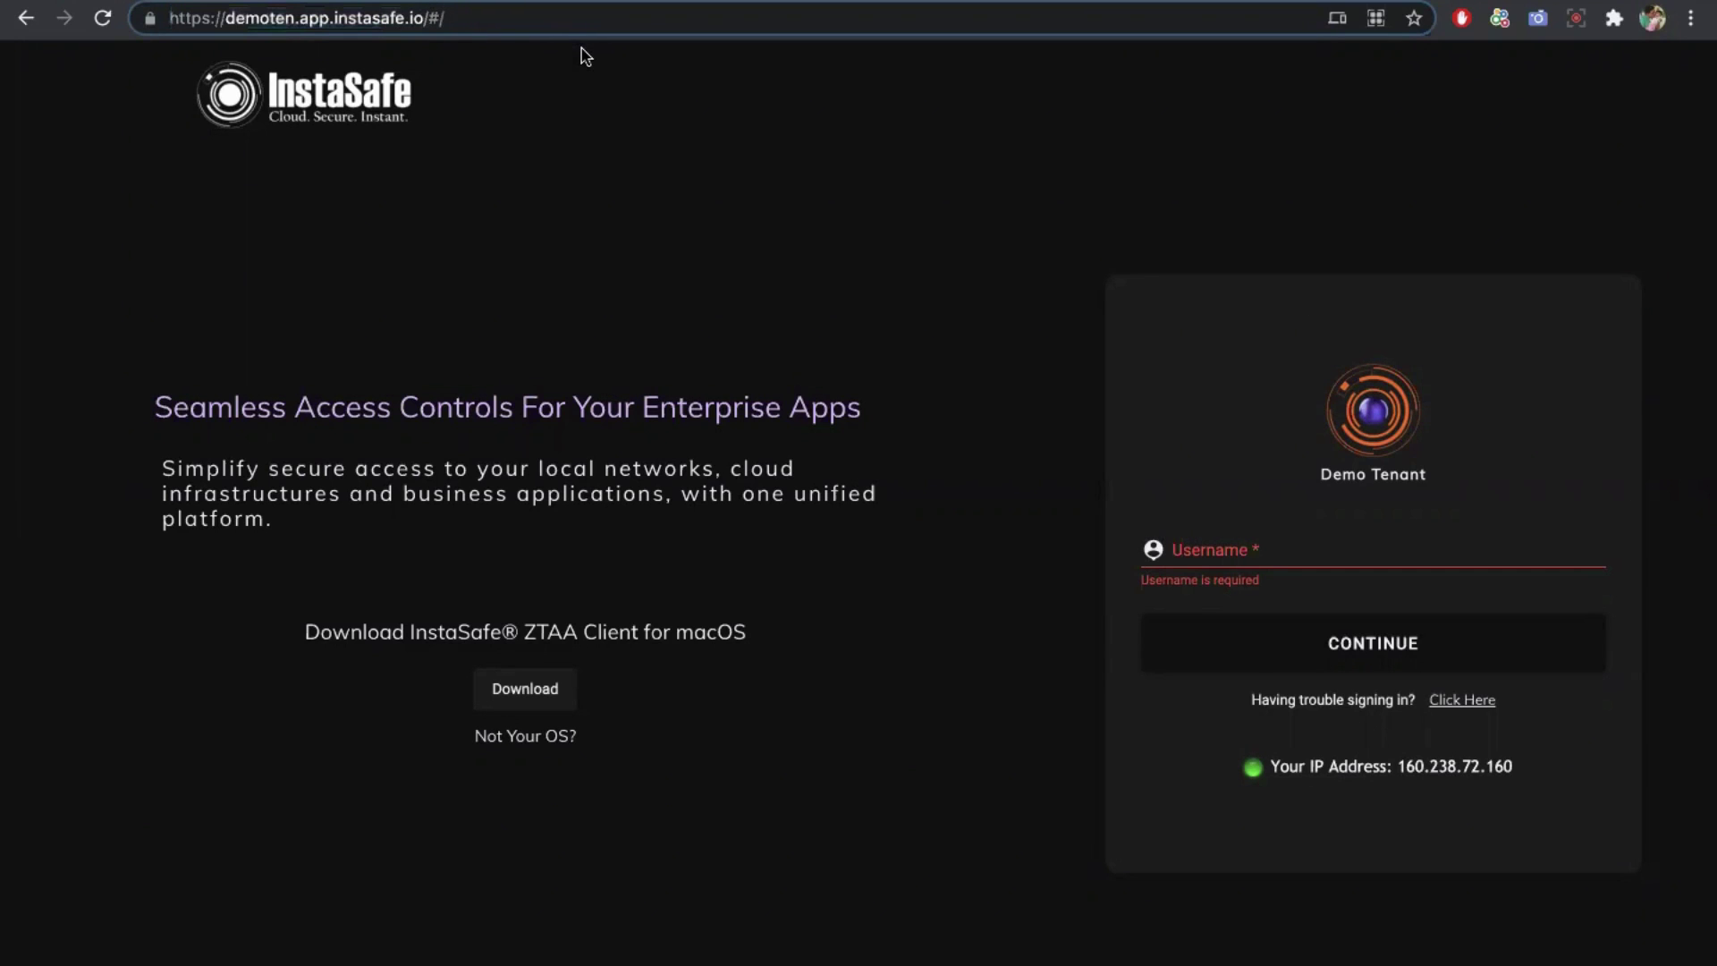
pyautogui.click(1220, 548)
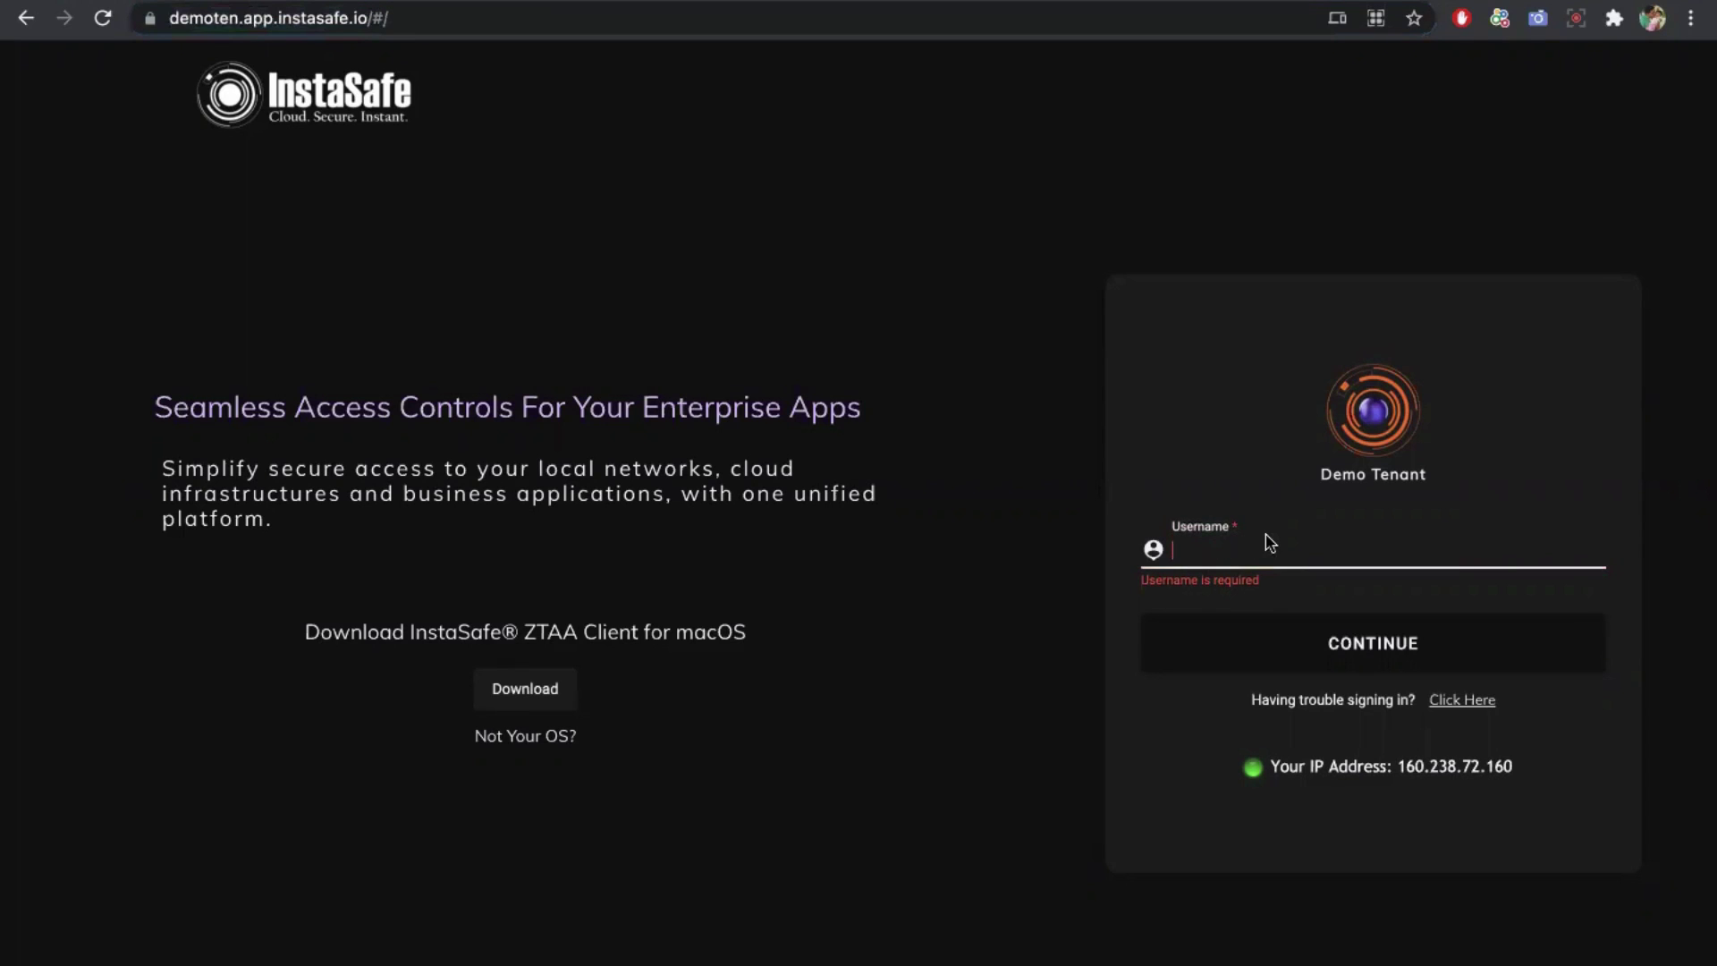
pyautogui.press('Return')
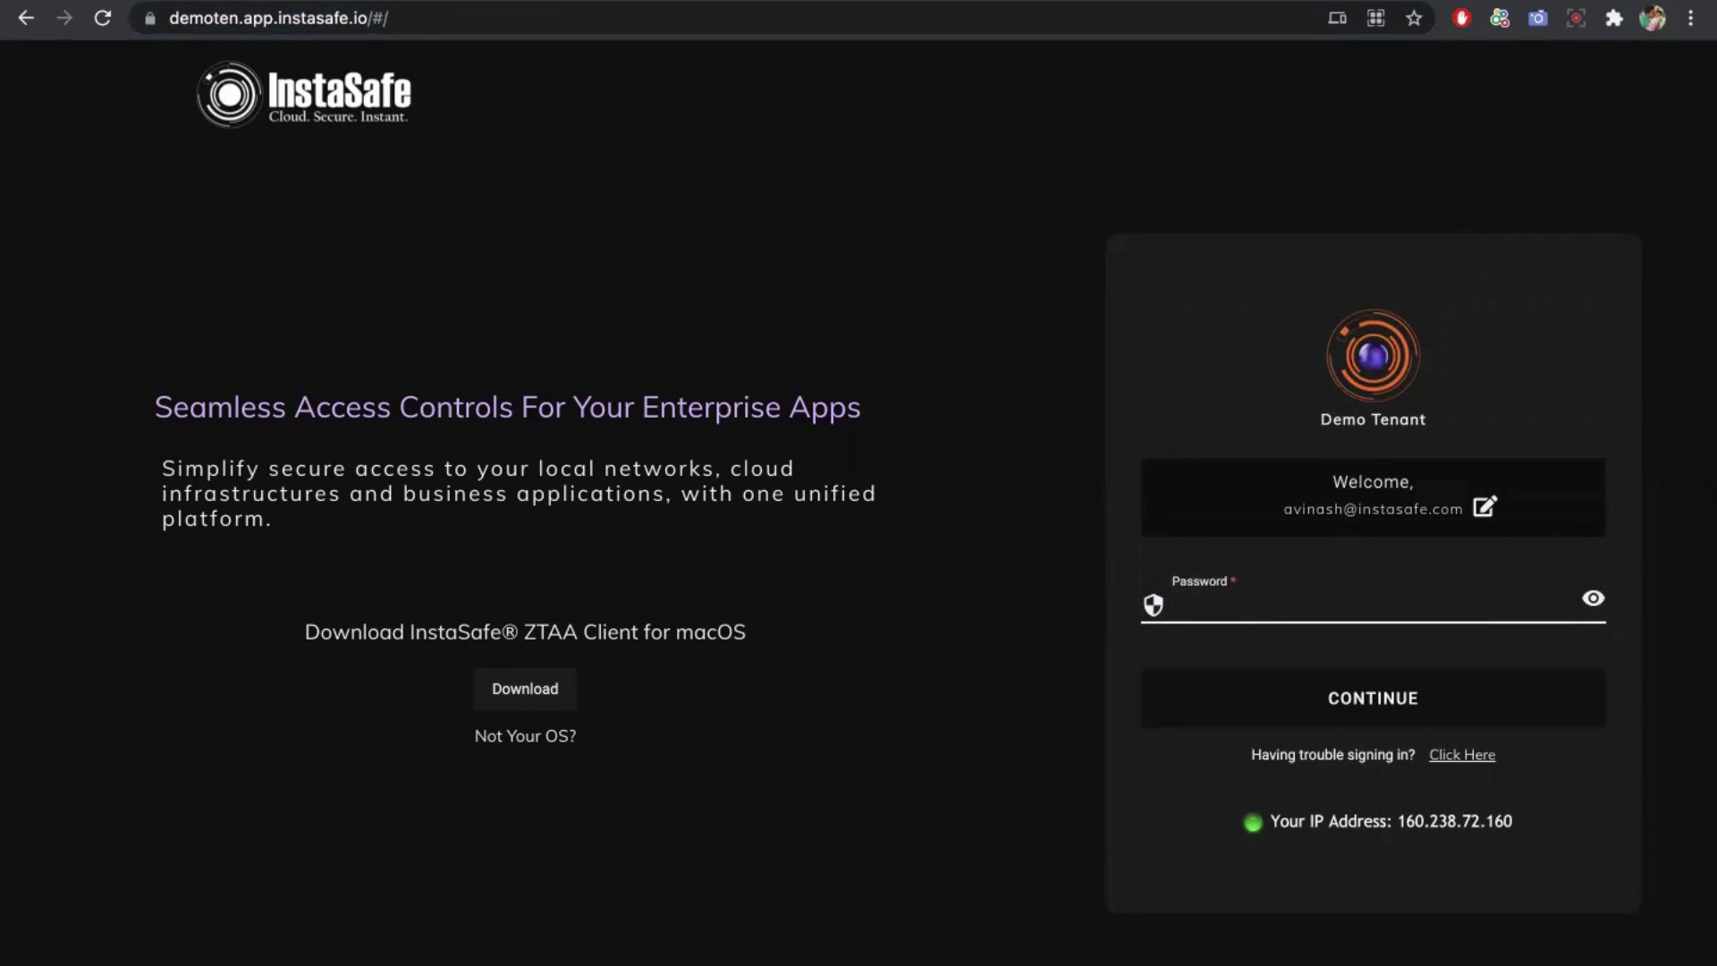
pyautogui.write('••••••••••••••')
pyautogui.press('Return')
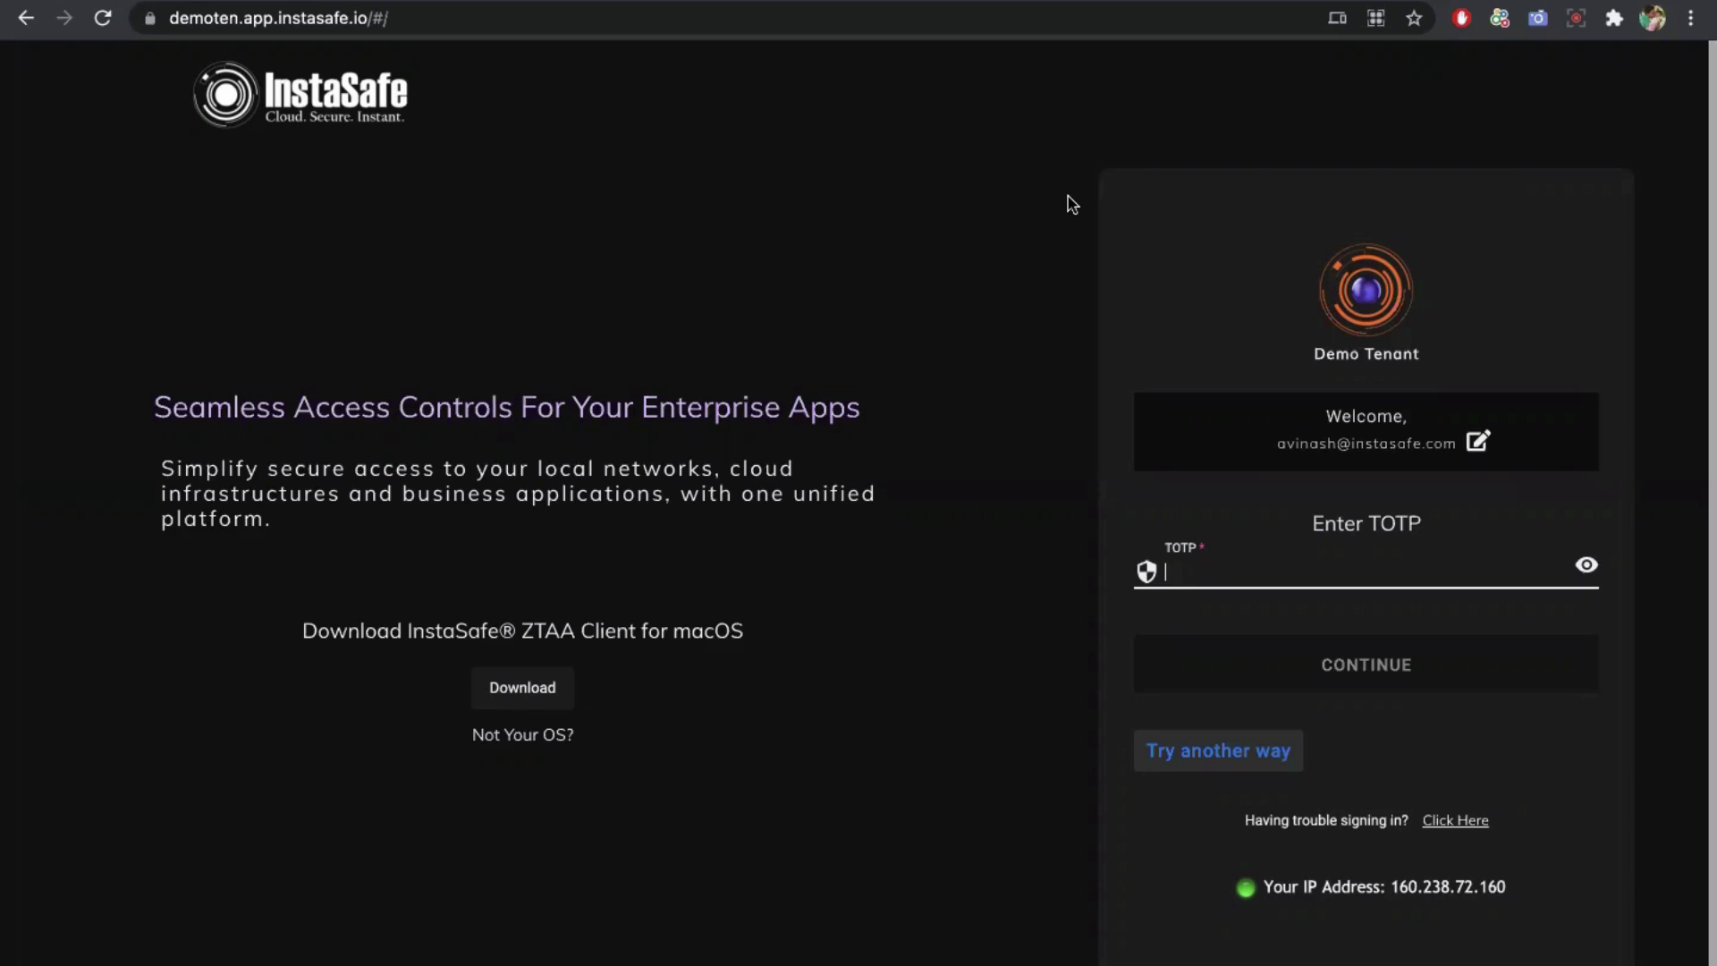
# Enter the one-time TOTP code, correcting a mistyped attempt, to complete sign-in
pyautogui.click(1204, 570)
pyautogui.write('••••')
pyautogui.press('BackSpace')
pyautogui.press('BackSpace')
pyautogui.press('BackSpace')
pyautogui.press('BackSpace')
pyautogui.write('•')
pyautogui.write('••••')
pyautogui.press('Return')
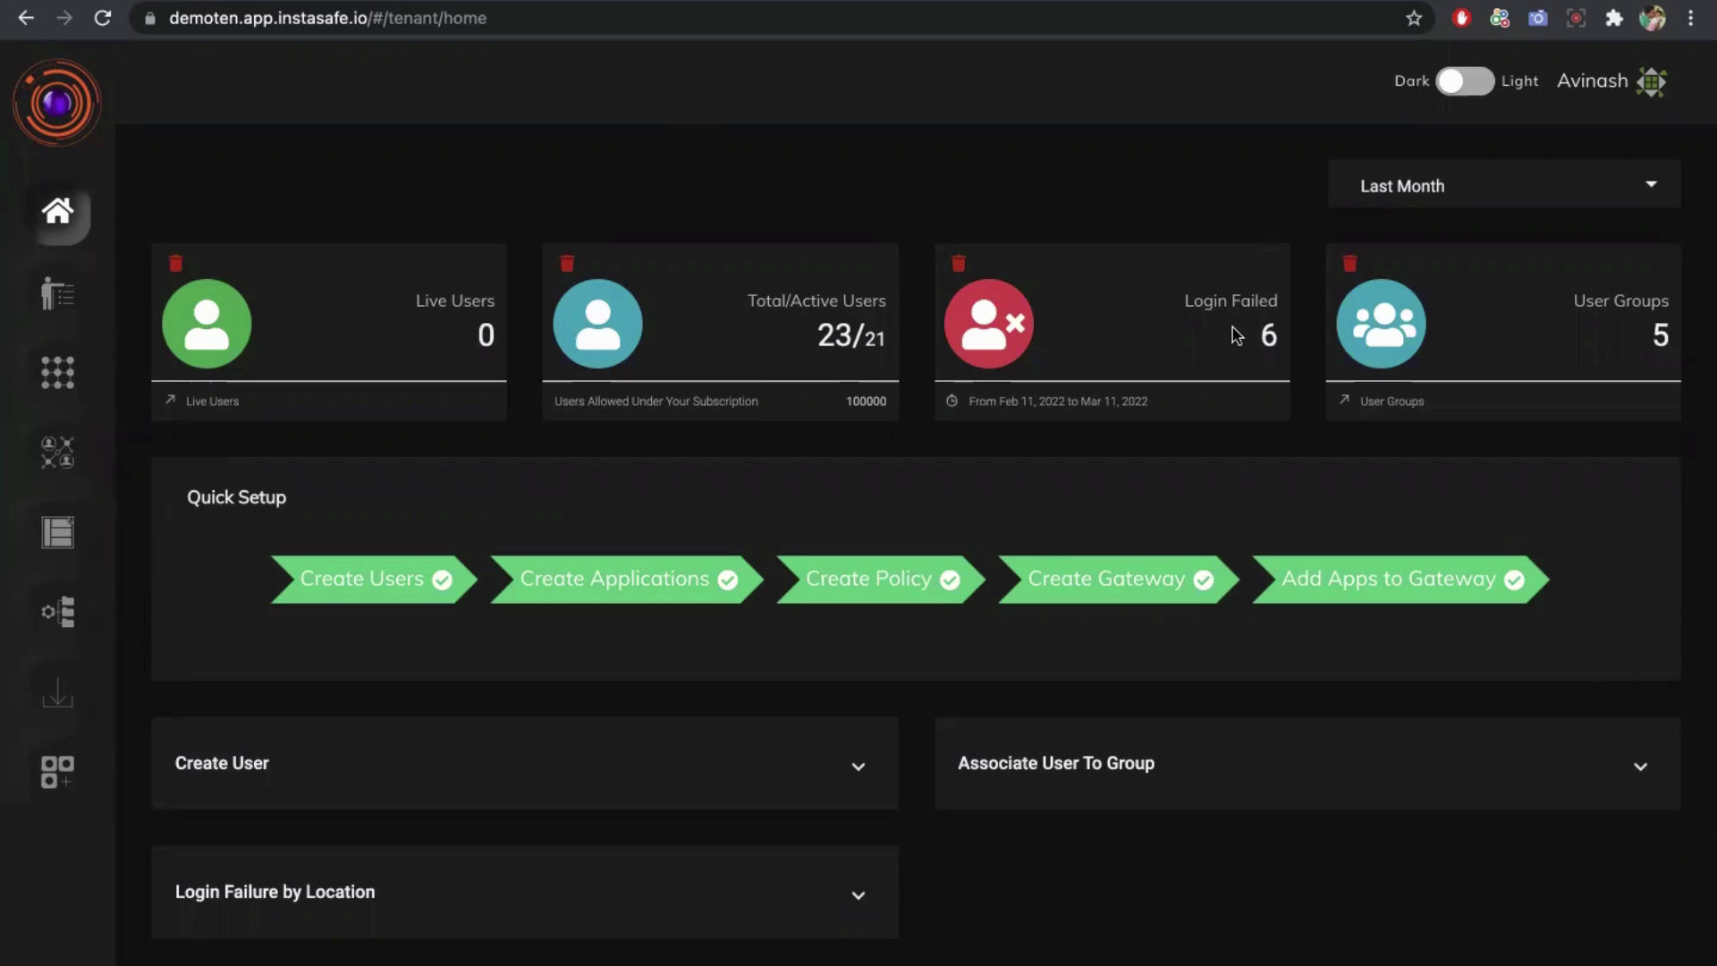
pyautogui.tripleClick(1021, 402)
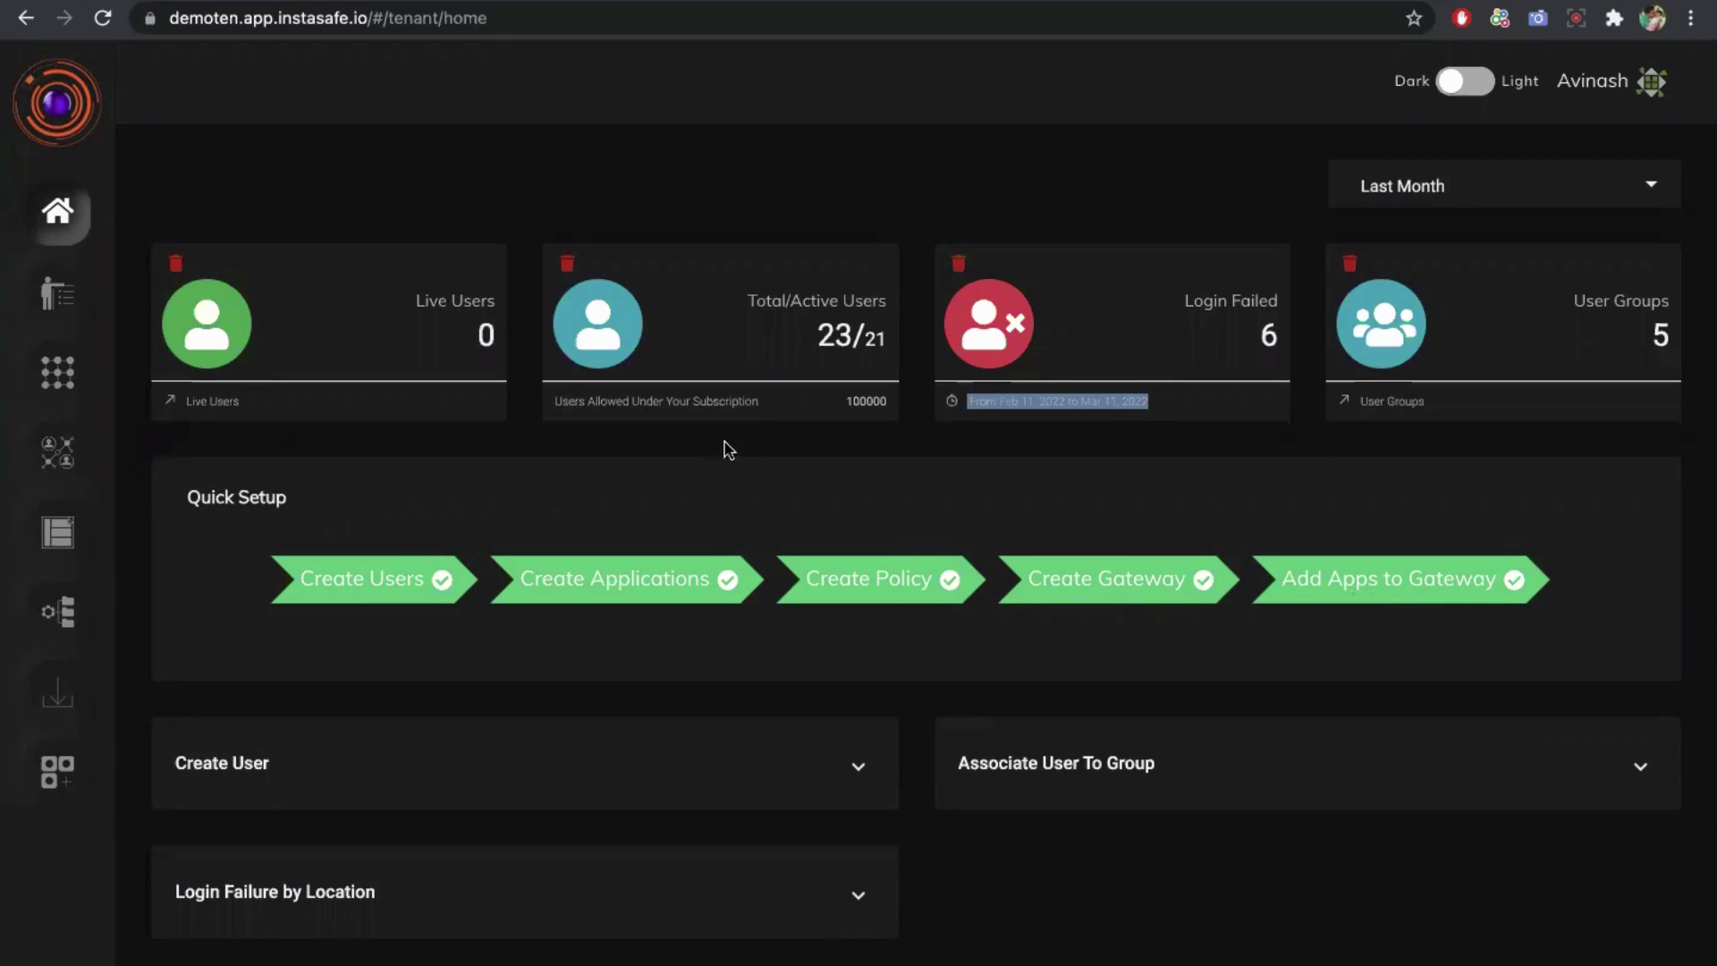
# Open the Identity Management dashboard and scroll through its login statistics and access map
pyautogui.click(61, 303)
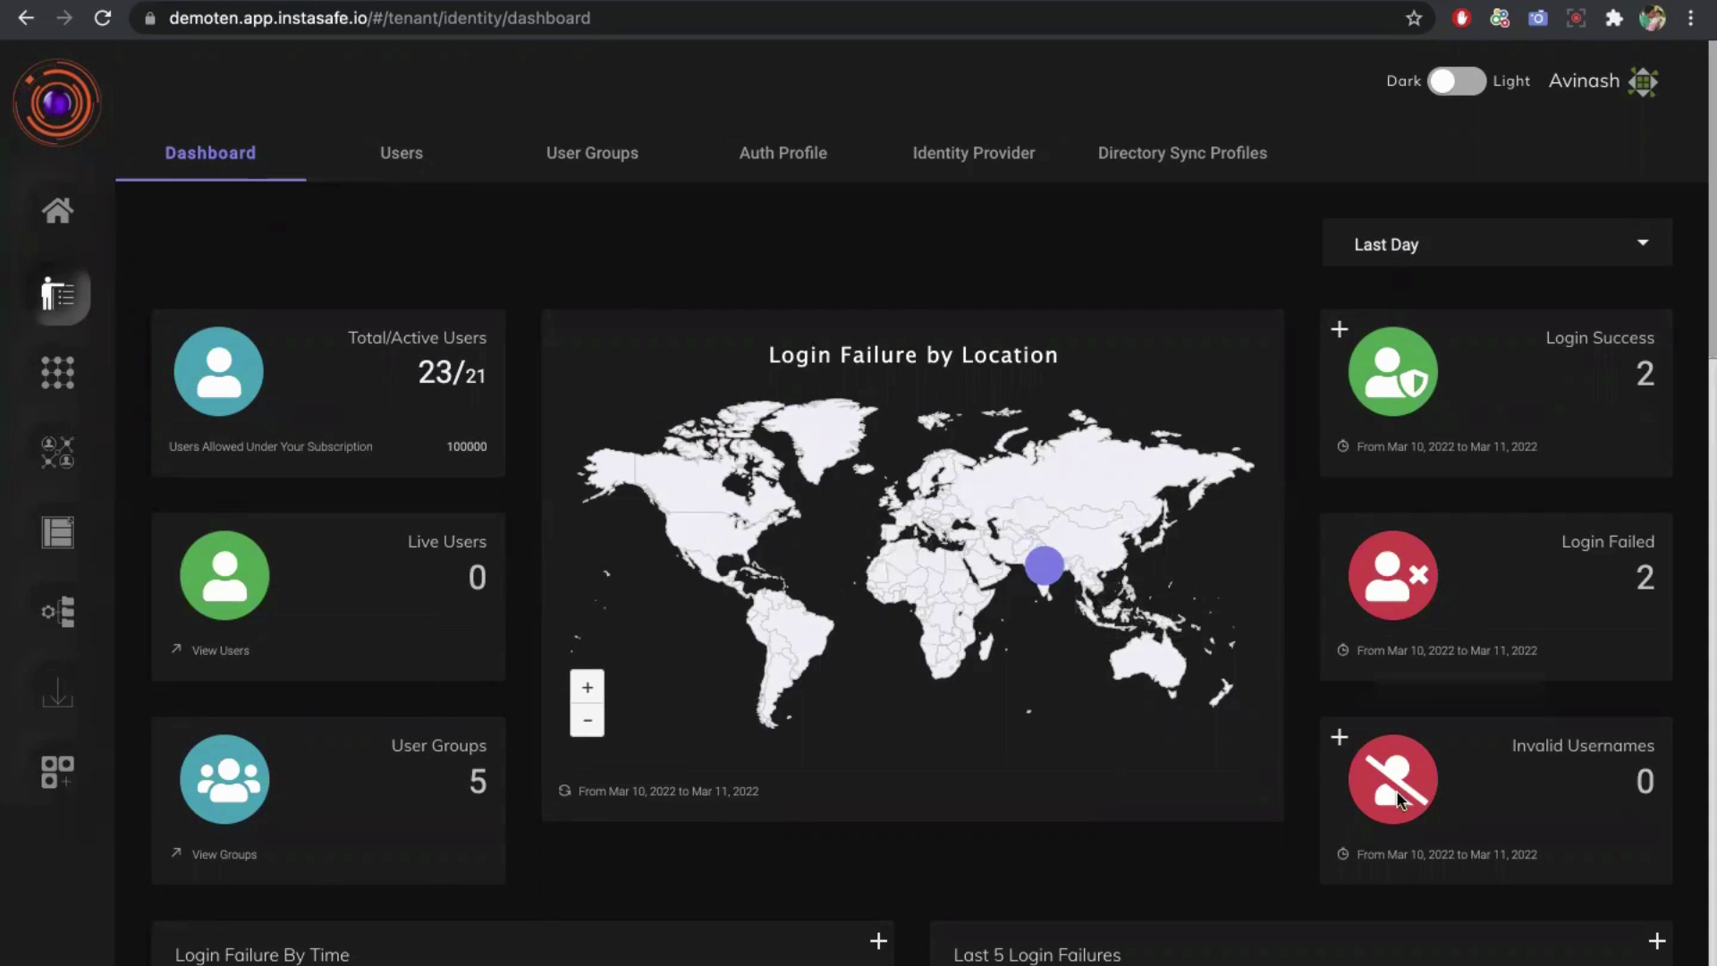
pyautogui.scroll(-1, 1415, 775)
pyautogui.scroll(-3, 1431, 778)
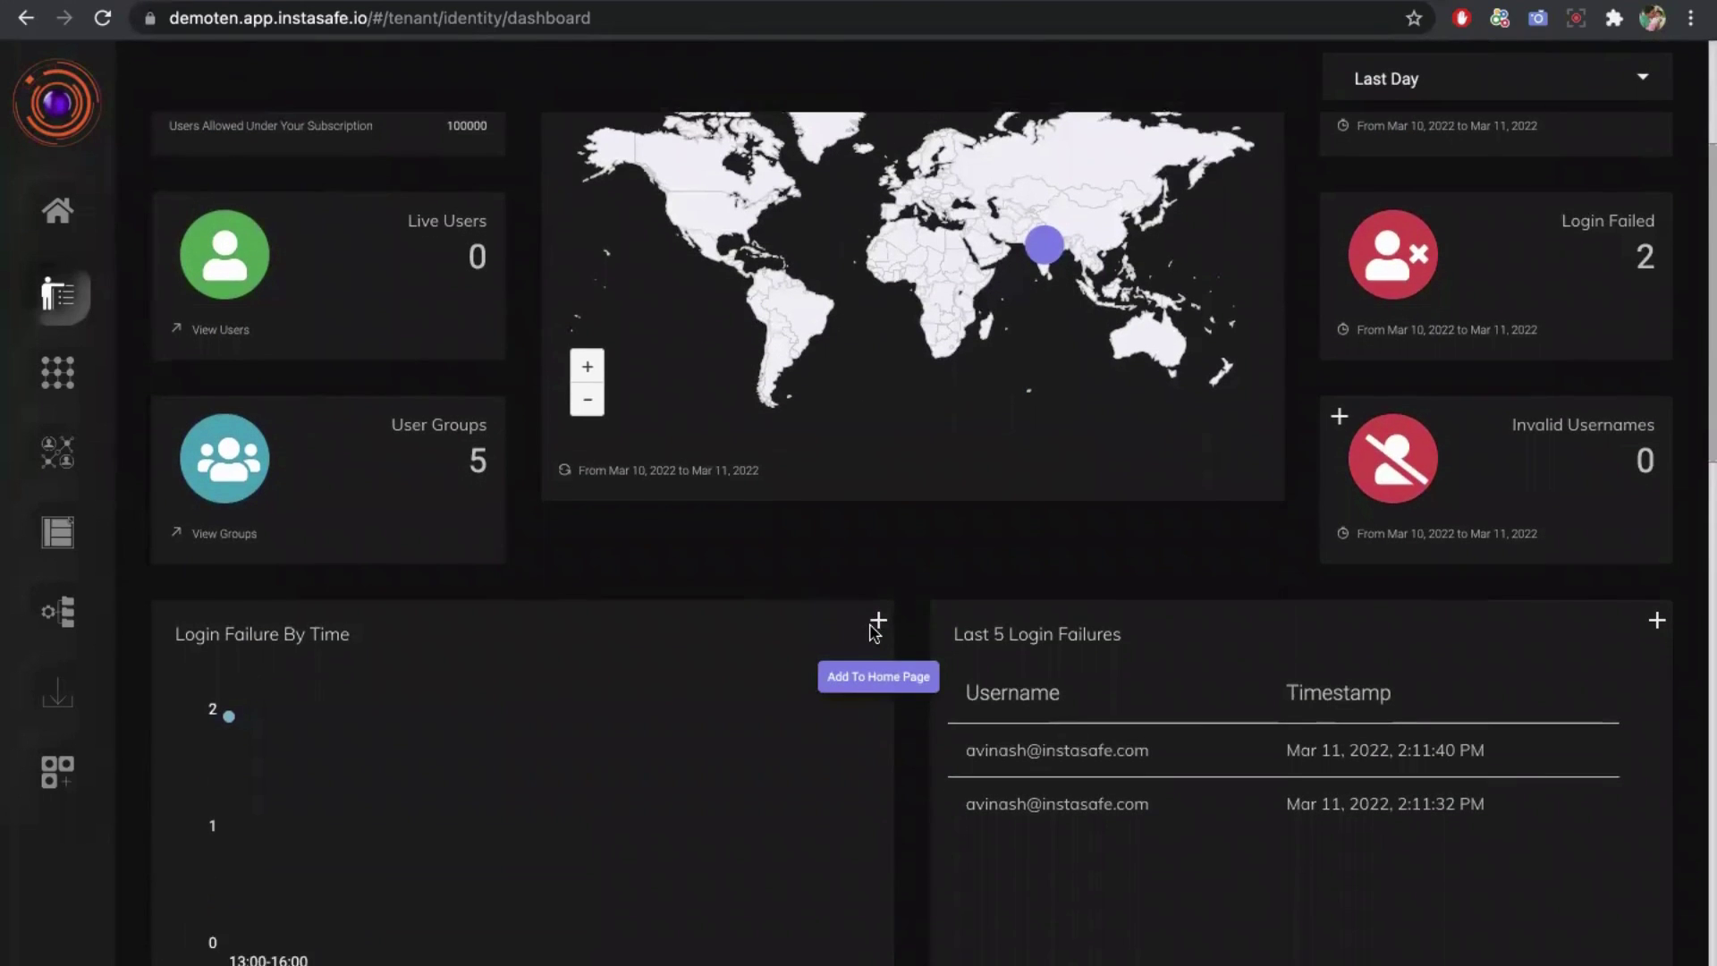
pyautogui.scroll(-1, 874, 633)
pyautogui.scroll(-2, 874, 634)
pyautogui.scroll(-3, 874, 633)
pyautogui.scroll(-7, 874, 633)
pyautogui.scroll(-5, 875, 633)
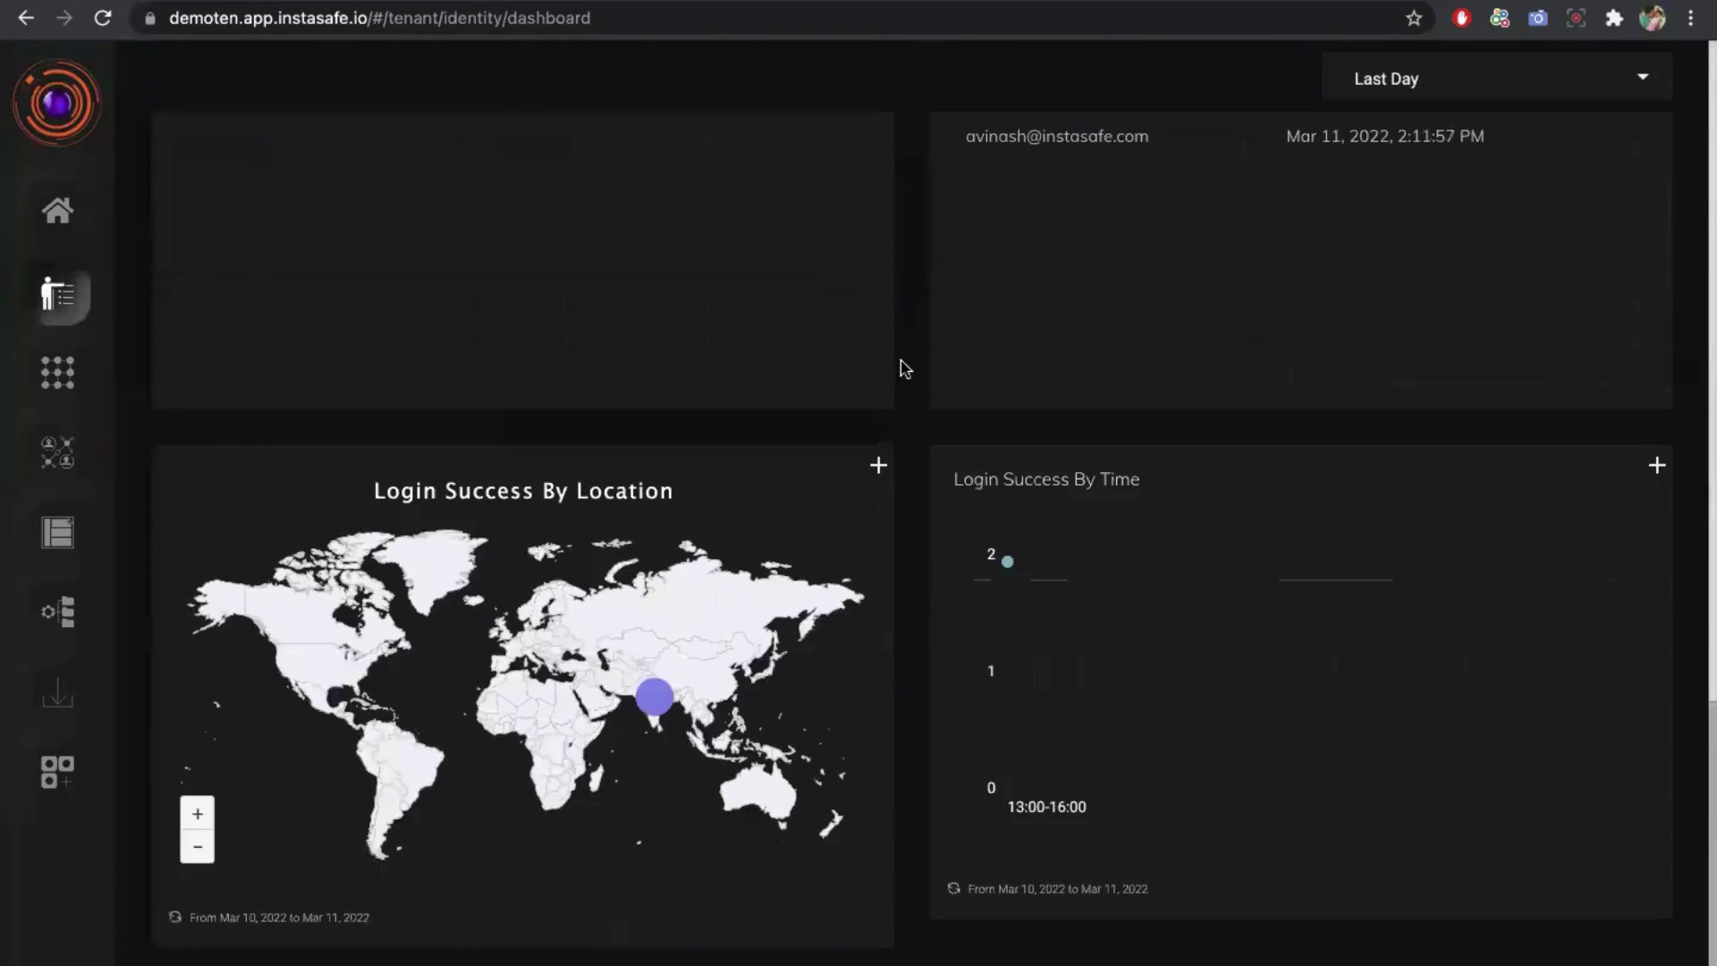
pyautogui.scroll(13, 923, 268)
pyautogui.scroll(6, 927, 268)
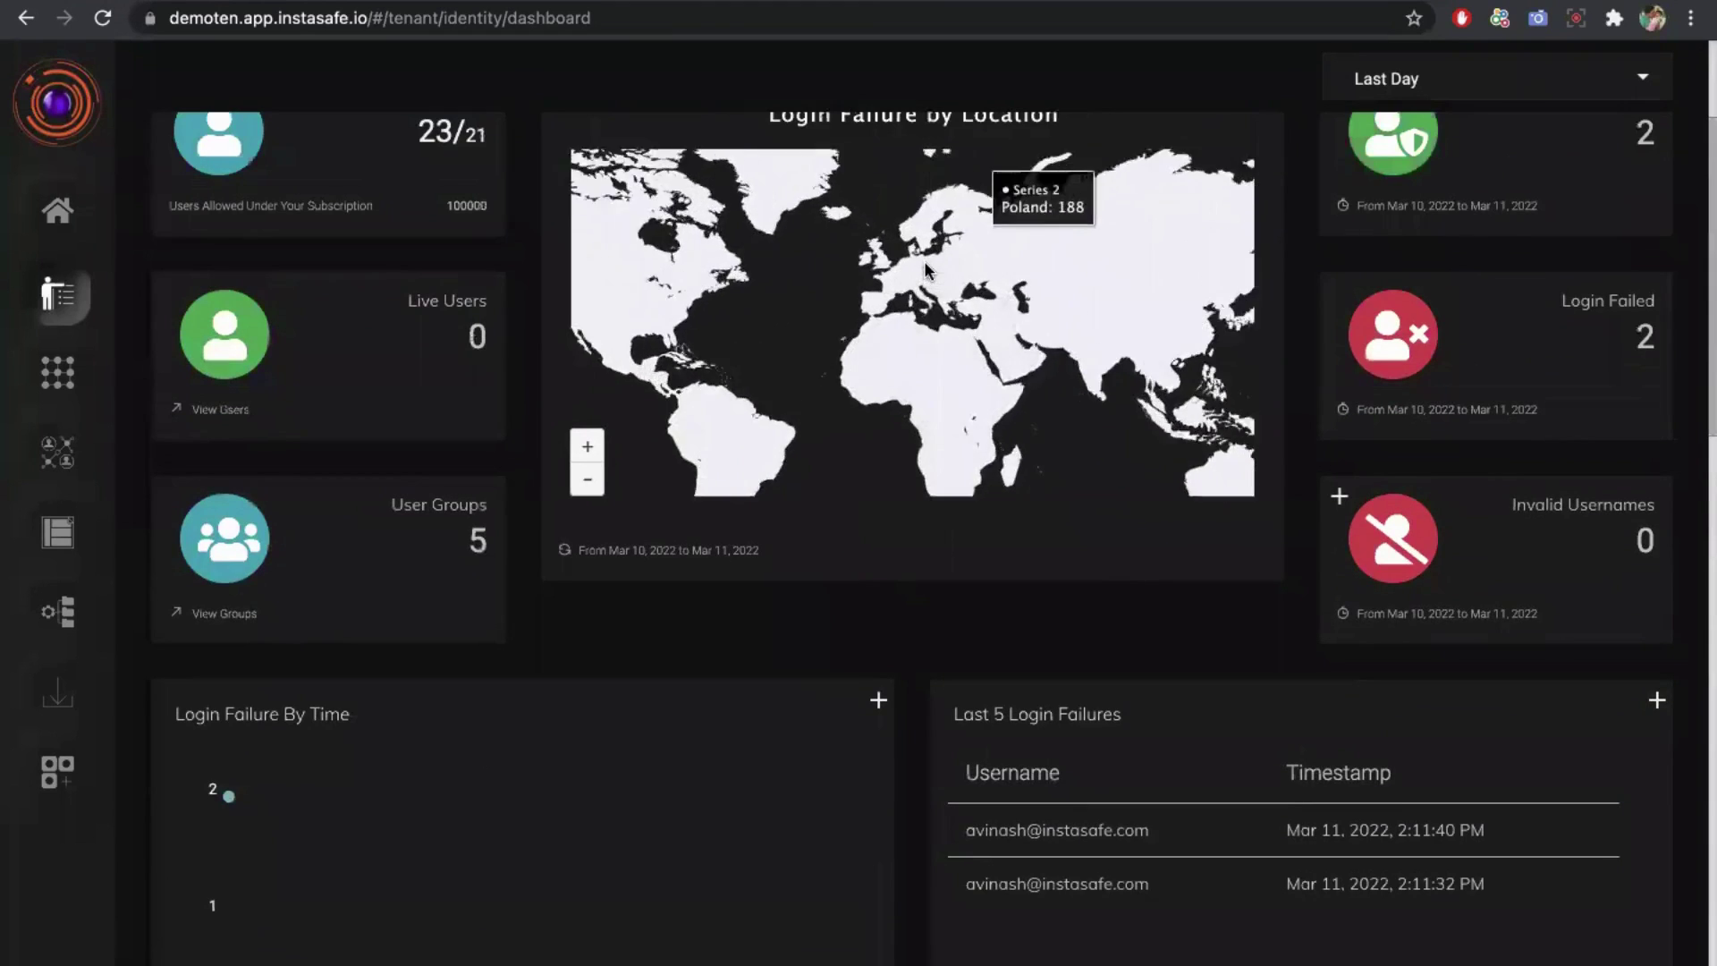
pyautogui.scroll(5, 1055, 376)
pyautogui.scroll(3, 1064, 527)
pyautogui.scroll(3, 1121, 662)
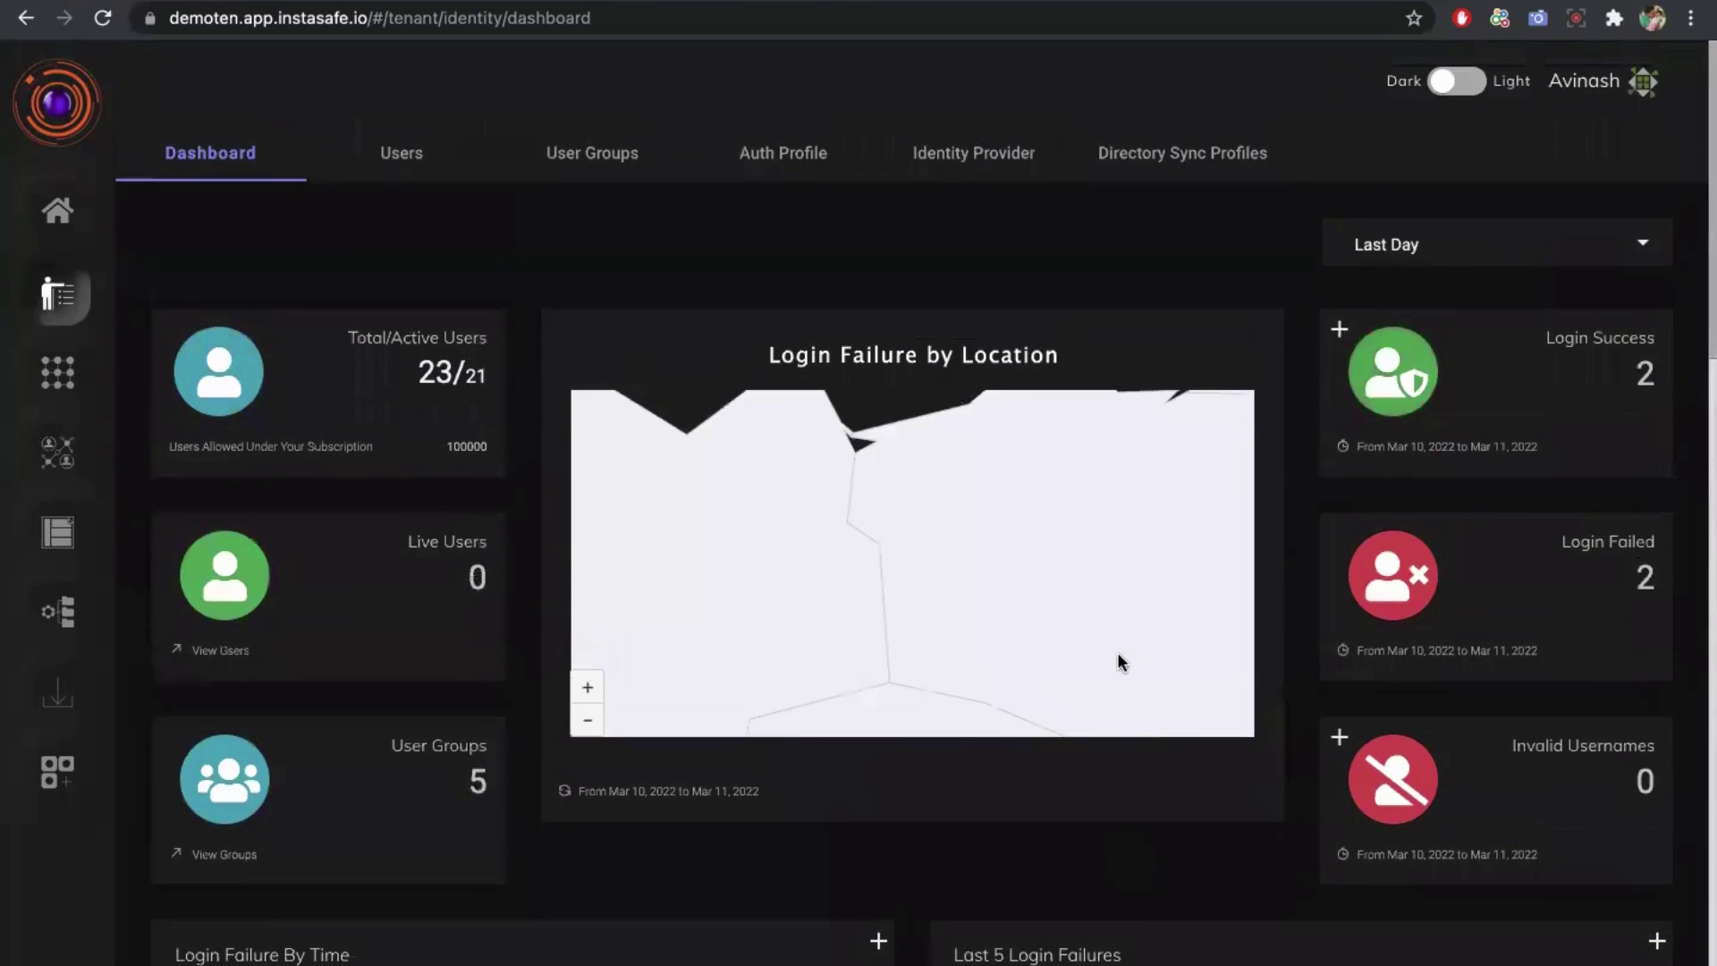
pyautogui.click(390, 157)
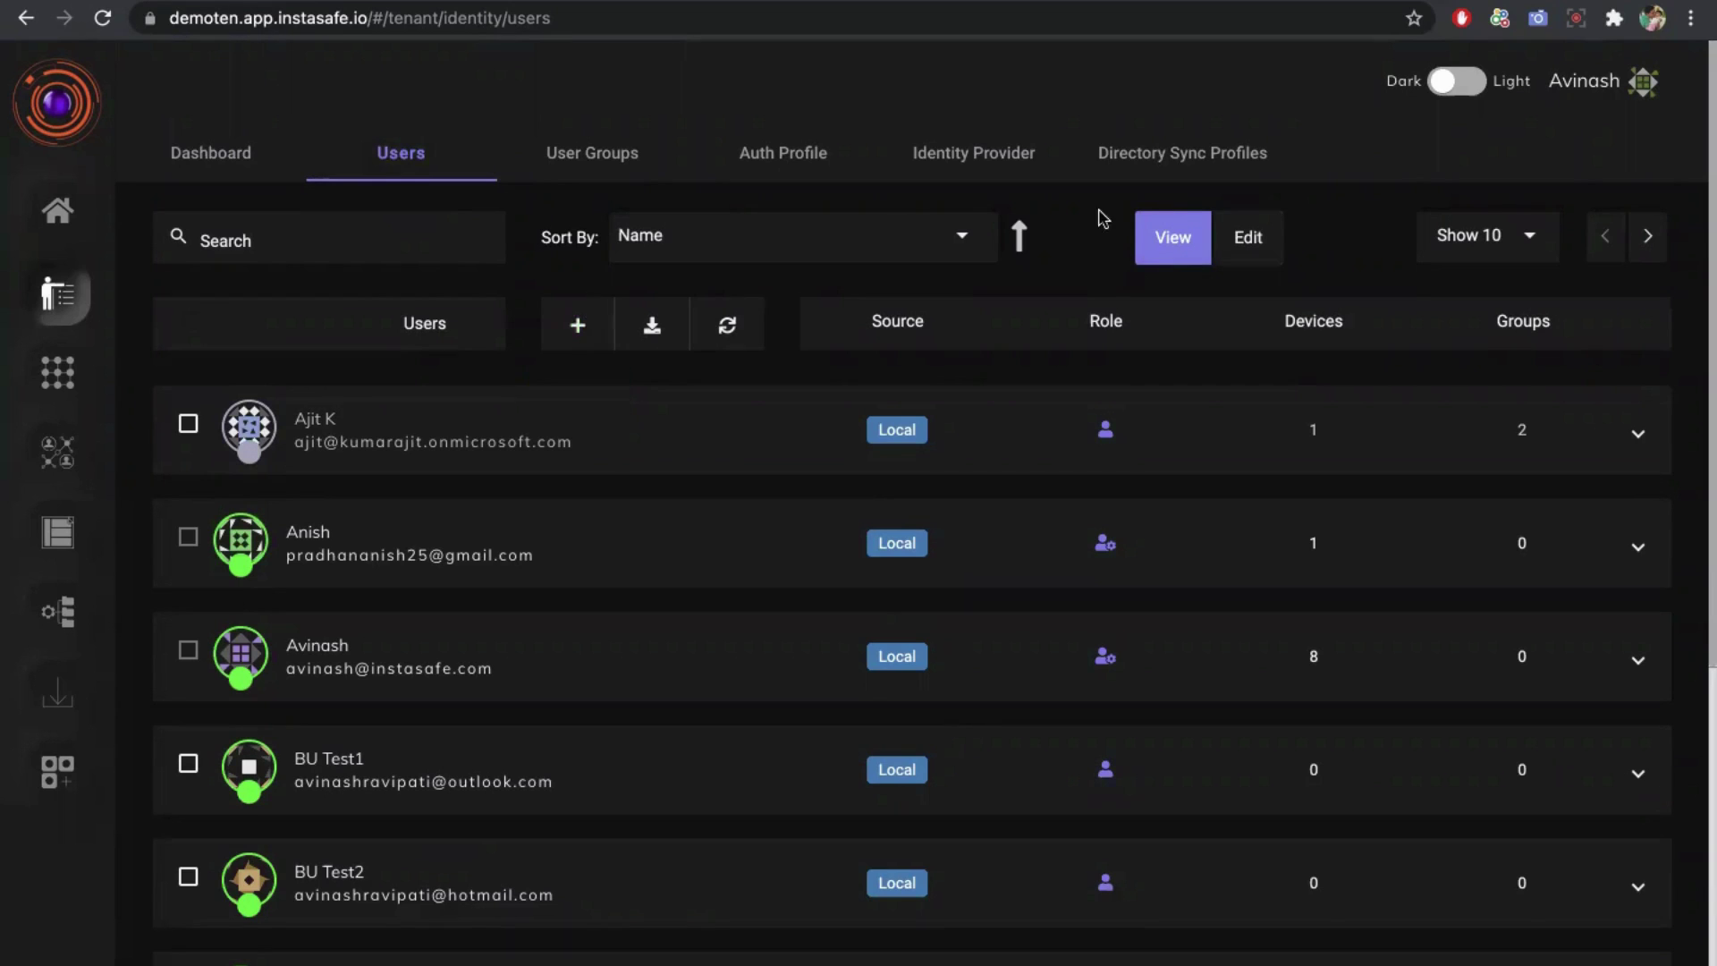
pyautogui.click(1174, 161)
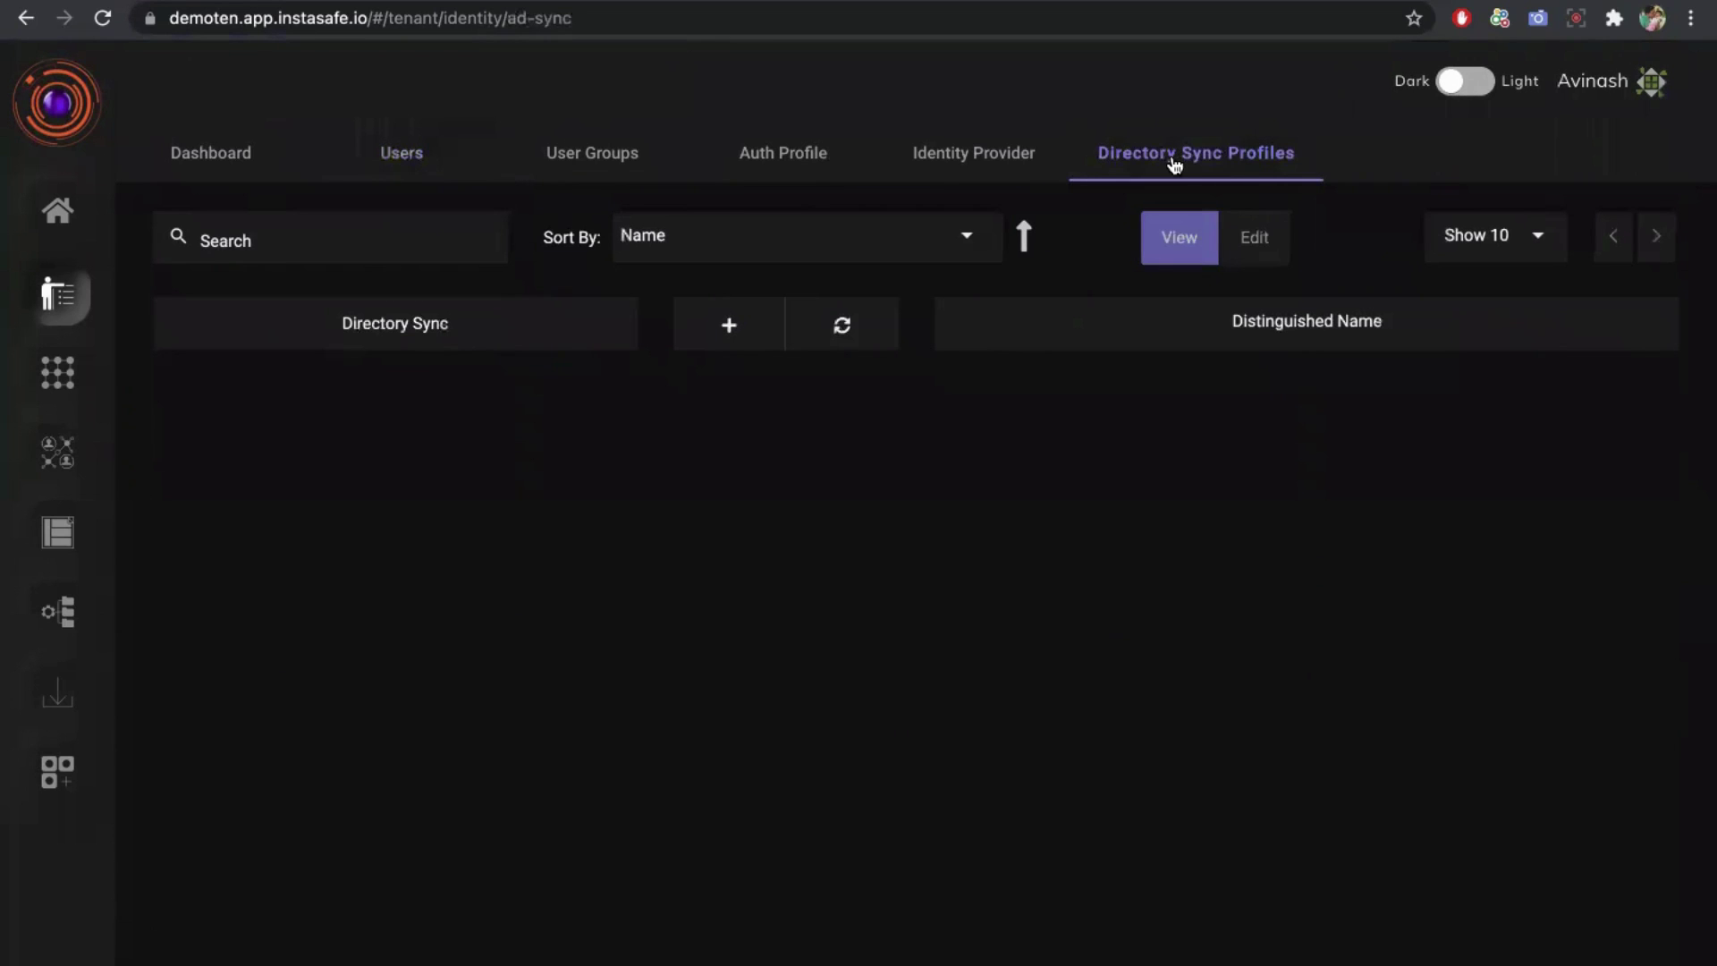
pyautogui.click(754, 327)
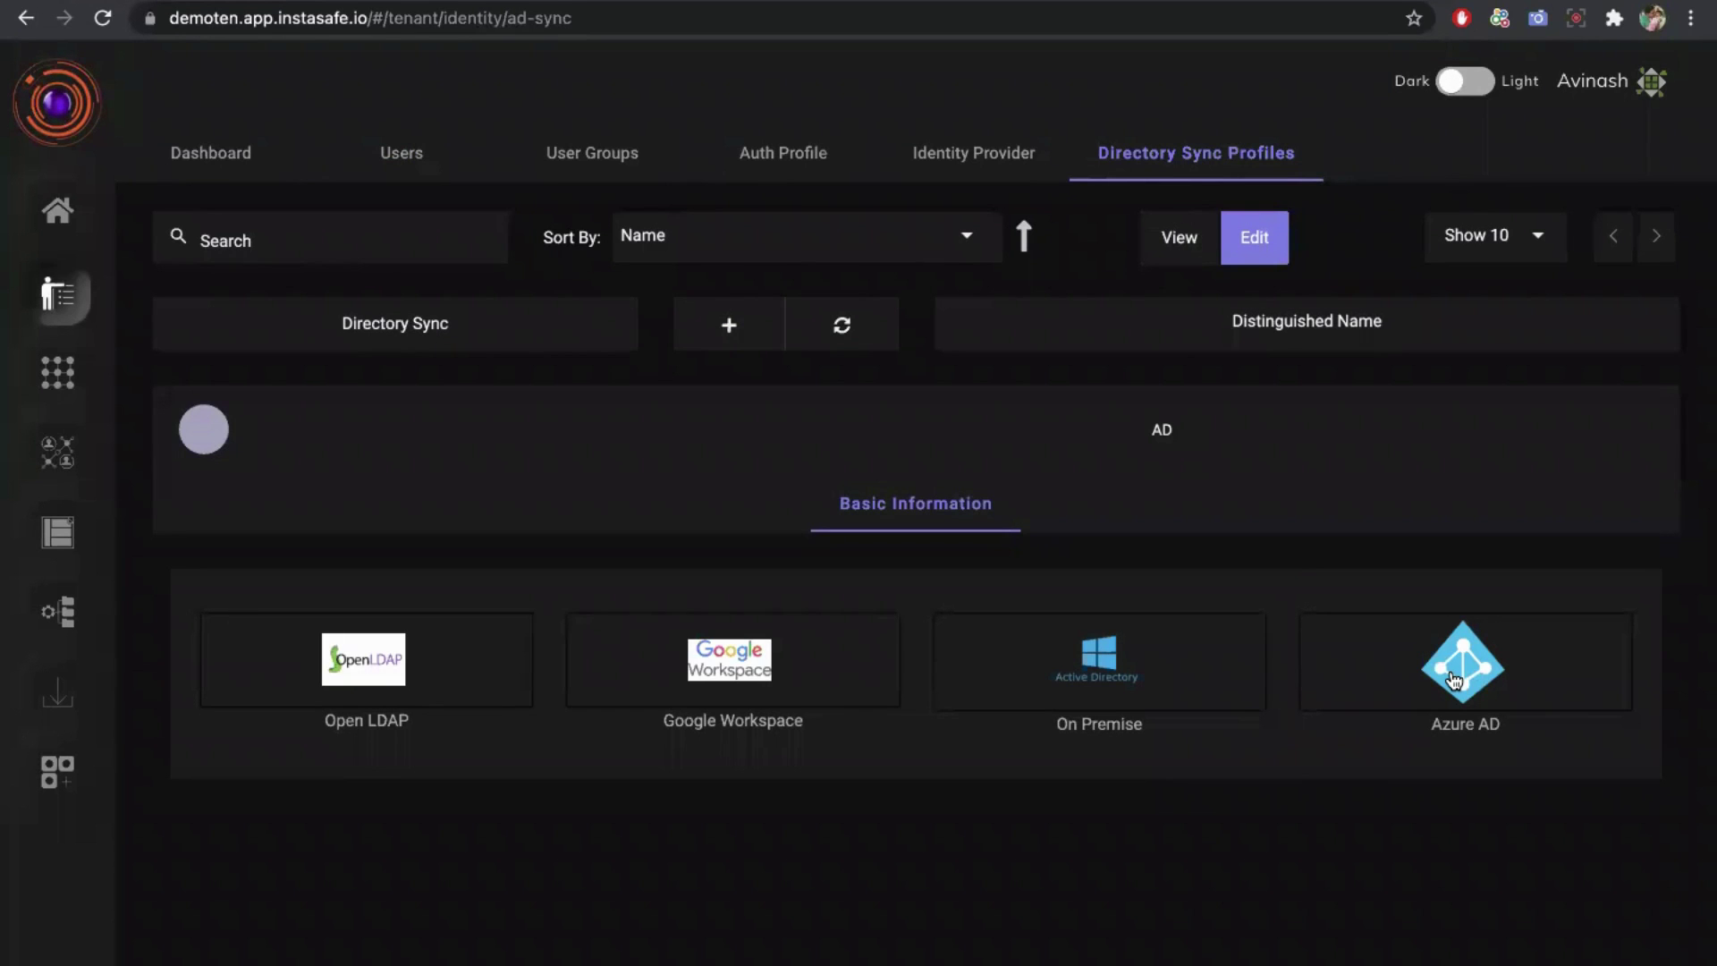
pyautogui.click(419, 169)
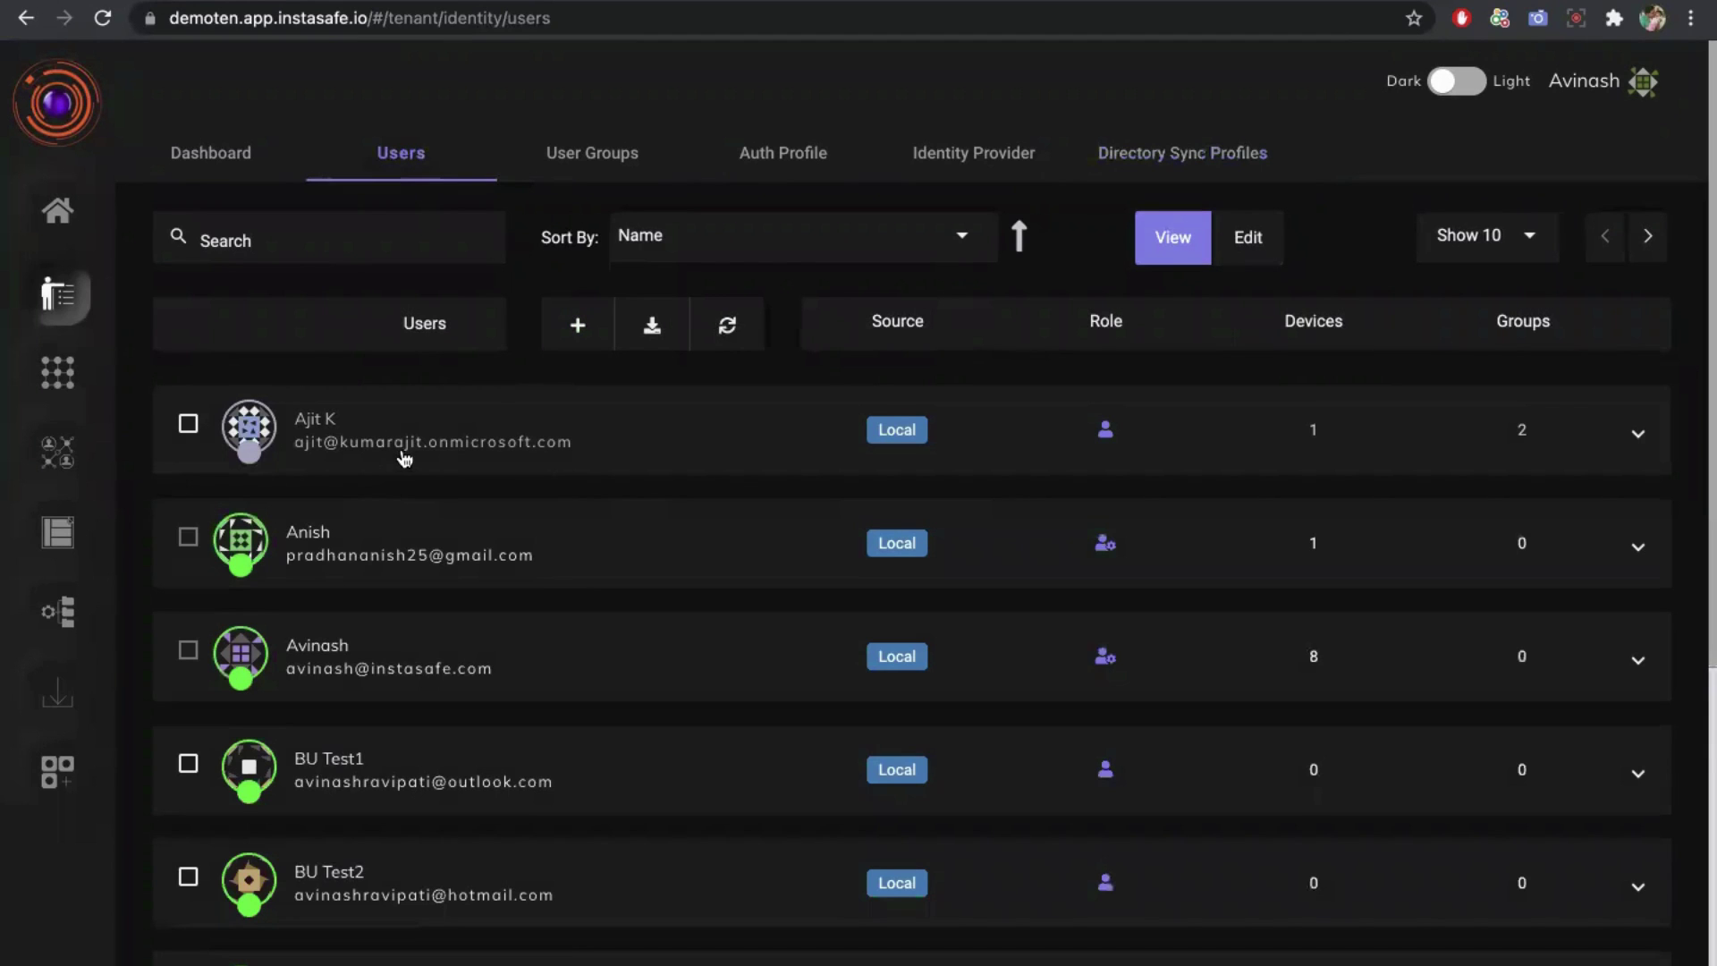
# Expand the third user, Avinash, and highlight his name, email and username details
pyautogui.click(428, 642)
pyautogui.scroll(-2, 425, 640)
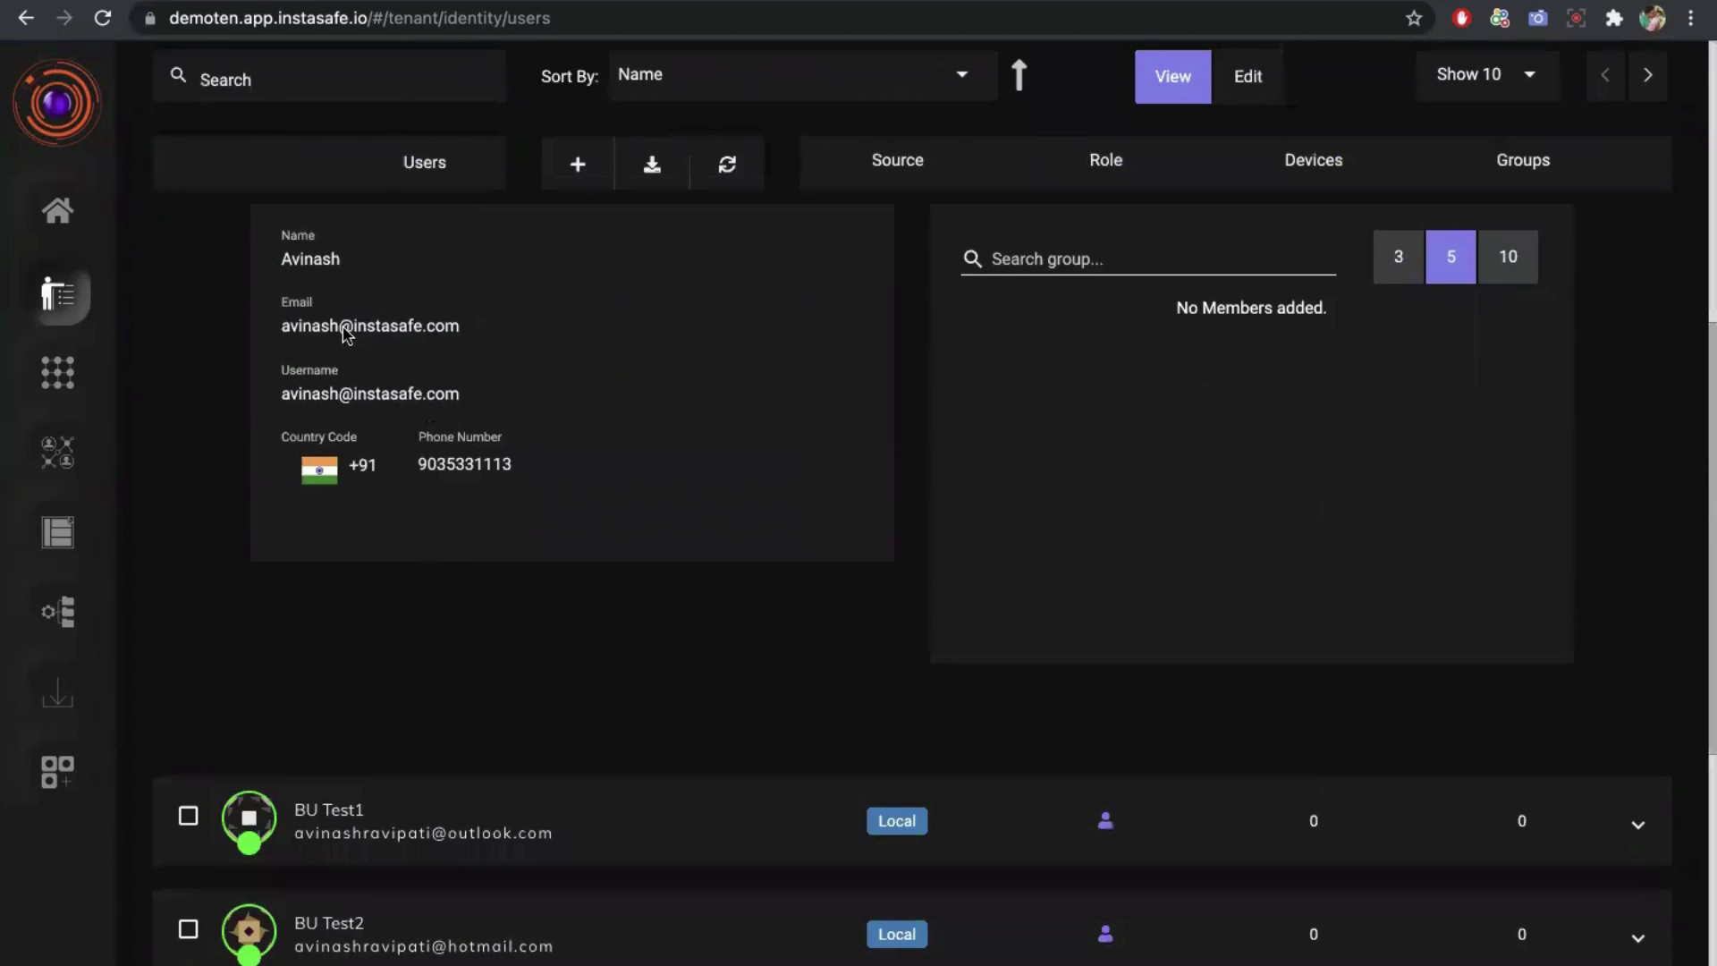
pyautogui.click(313, 268)
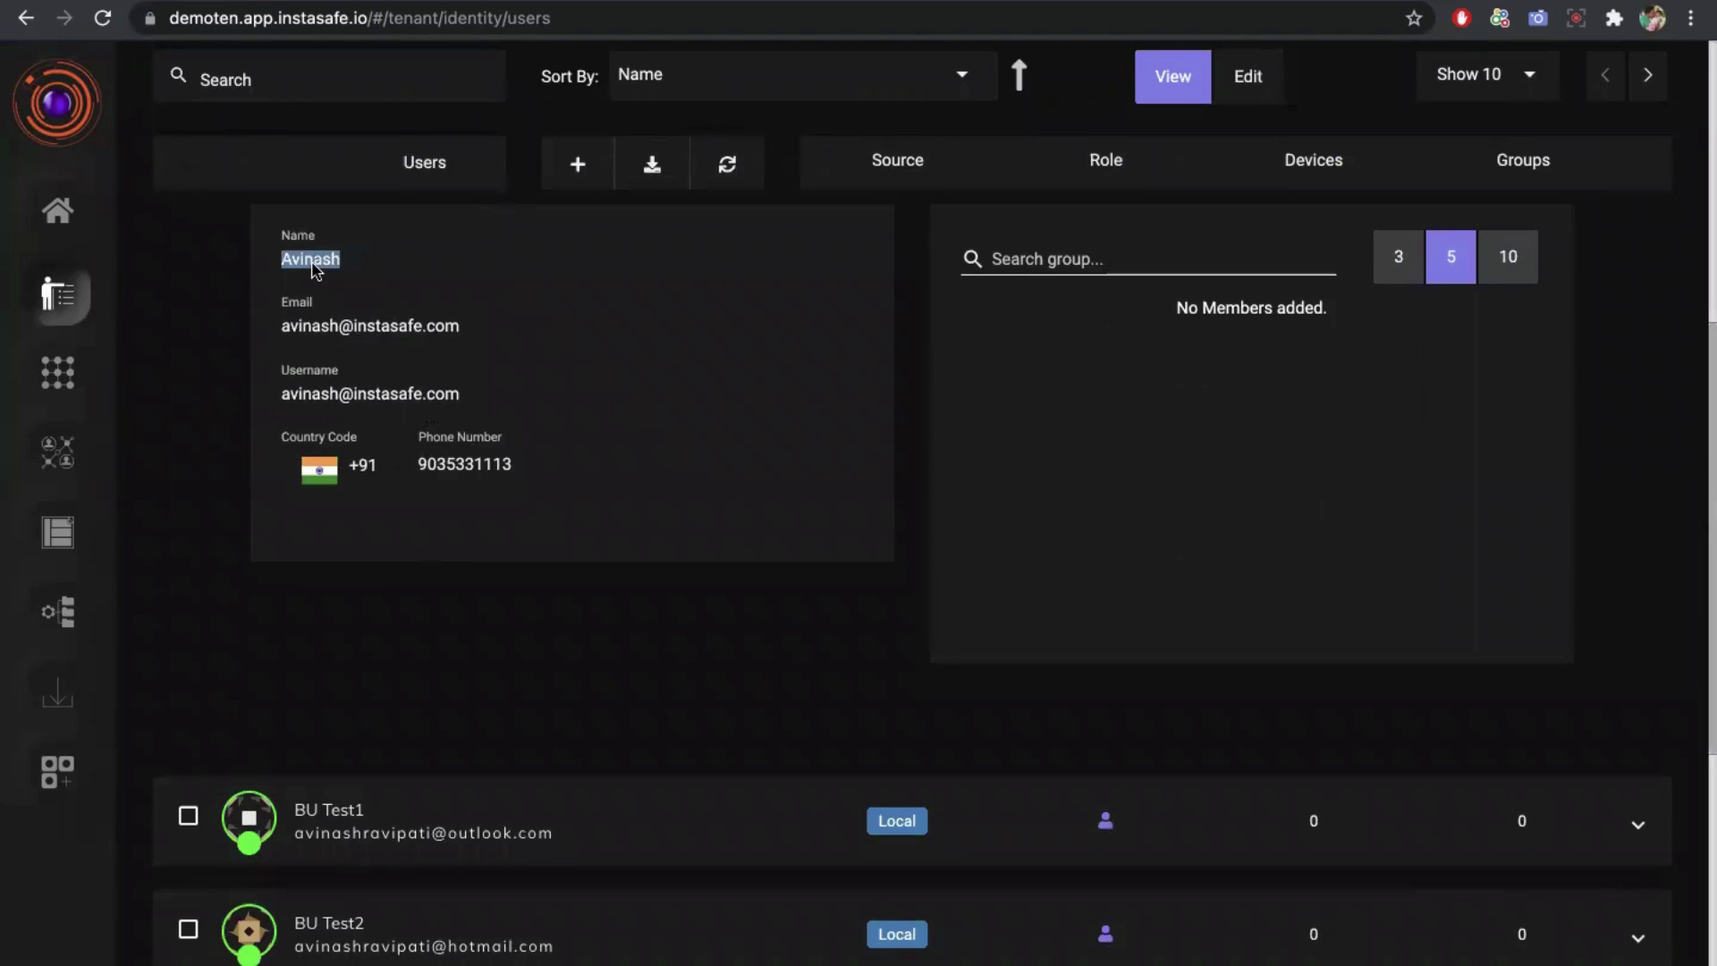
pyautogui.click(328, 337)
pyautogui.click(347, 399)
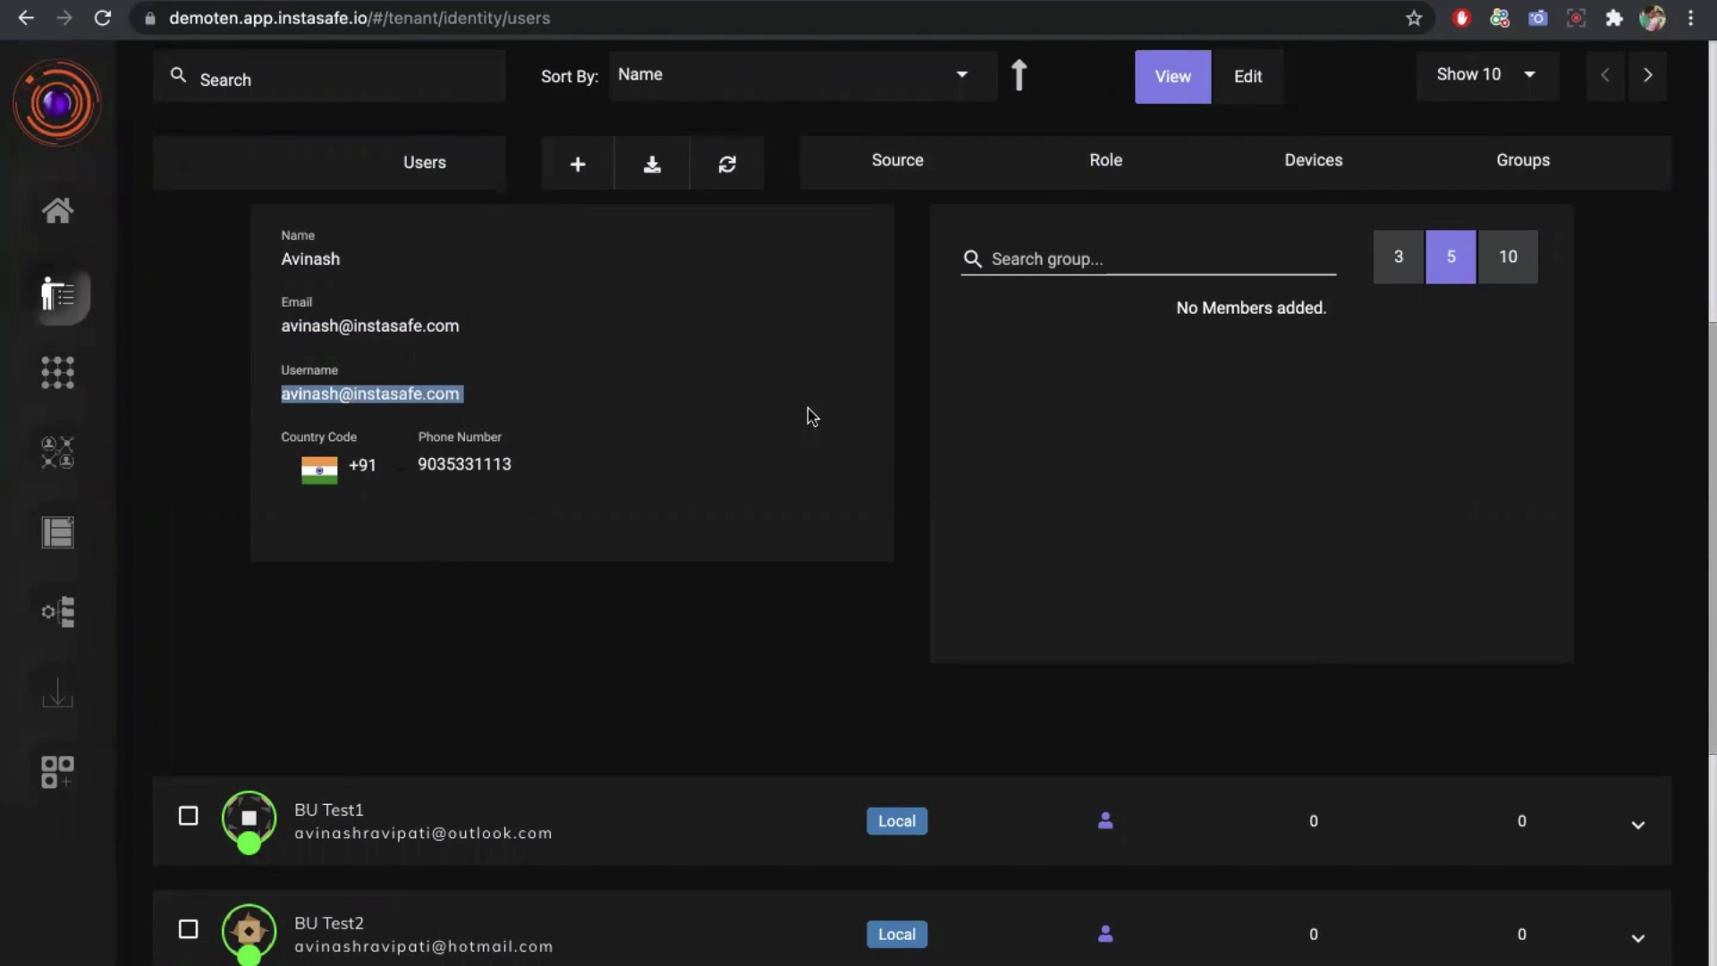
pyautogui.scroll(2, 809, 416)
pyautogui.scroll(2, 811, 416)
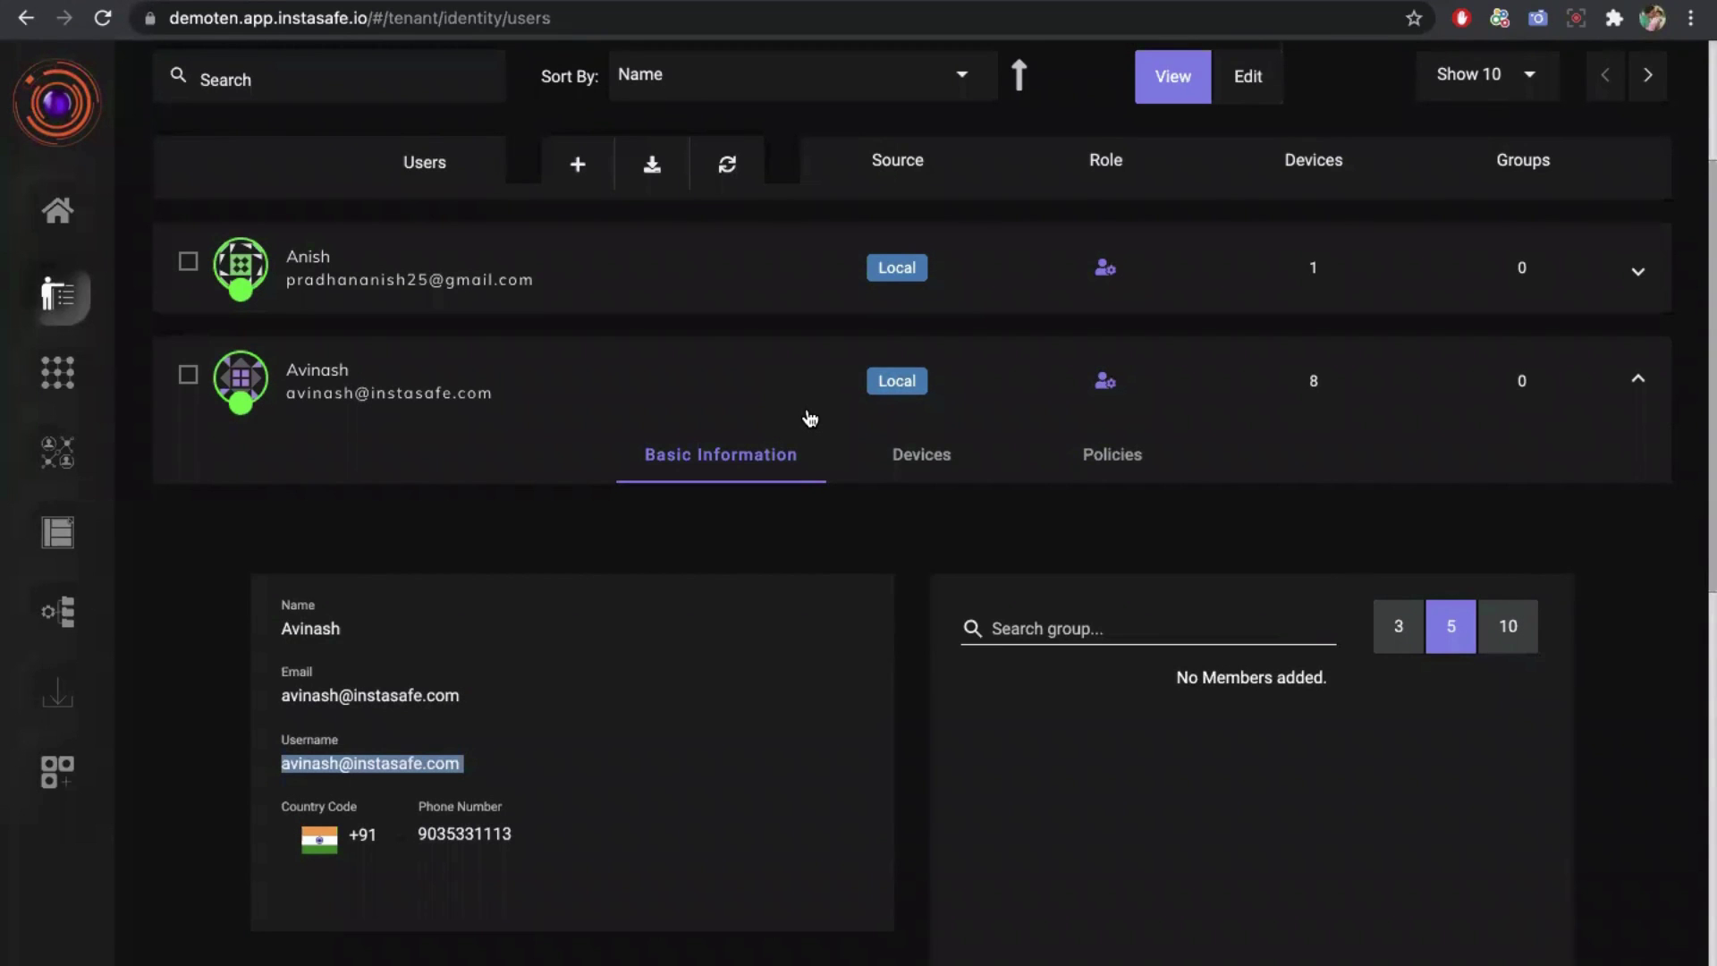
pyautogui.scroll(3, 809, 418)
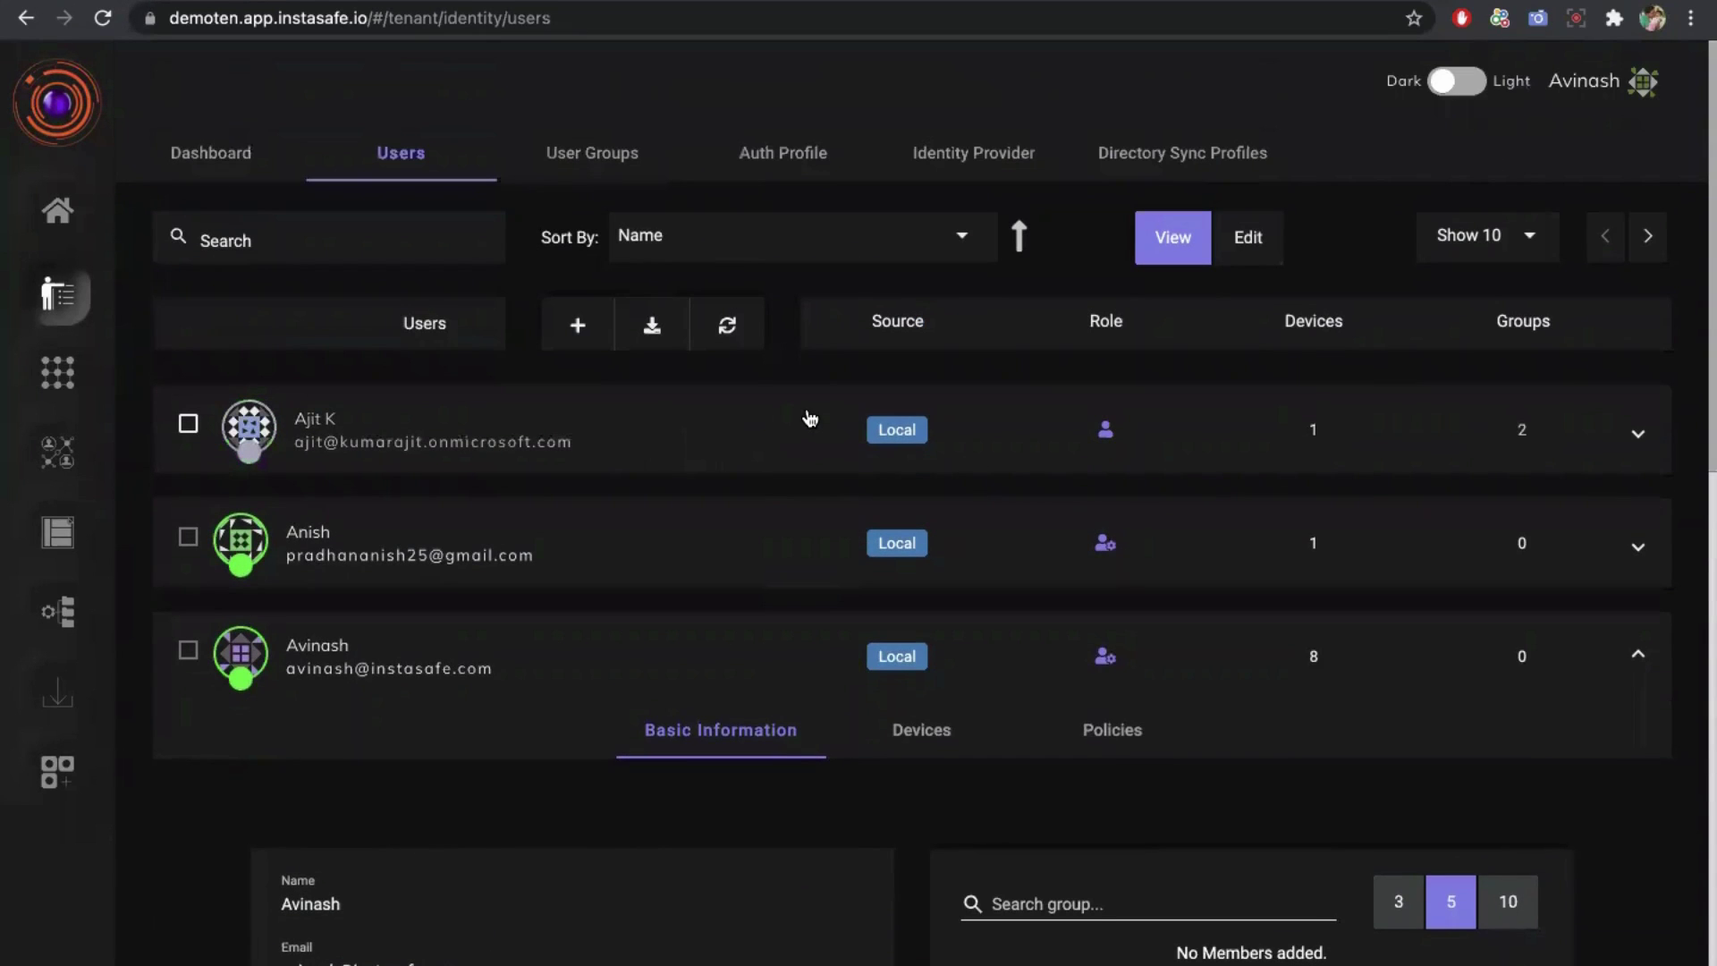
# Create a new local user group named 'Demo Group'
pyautogui.click(588, 157)
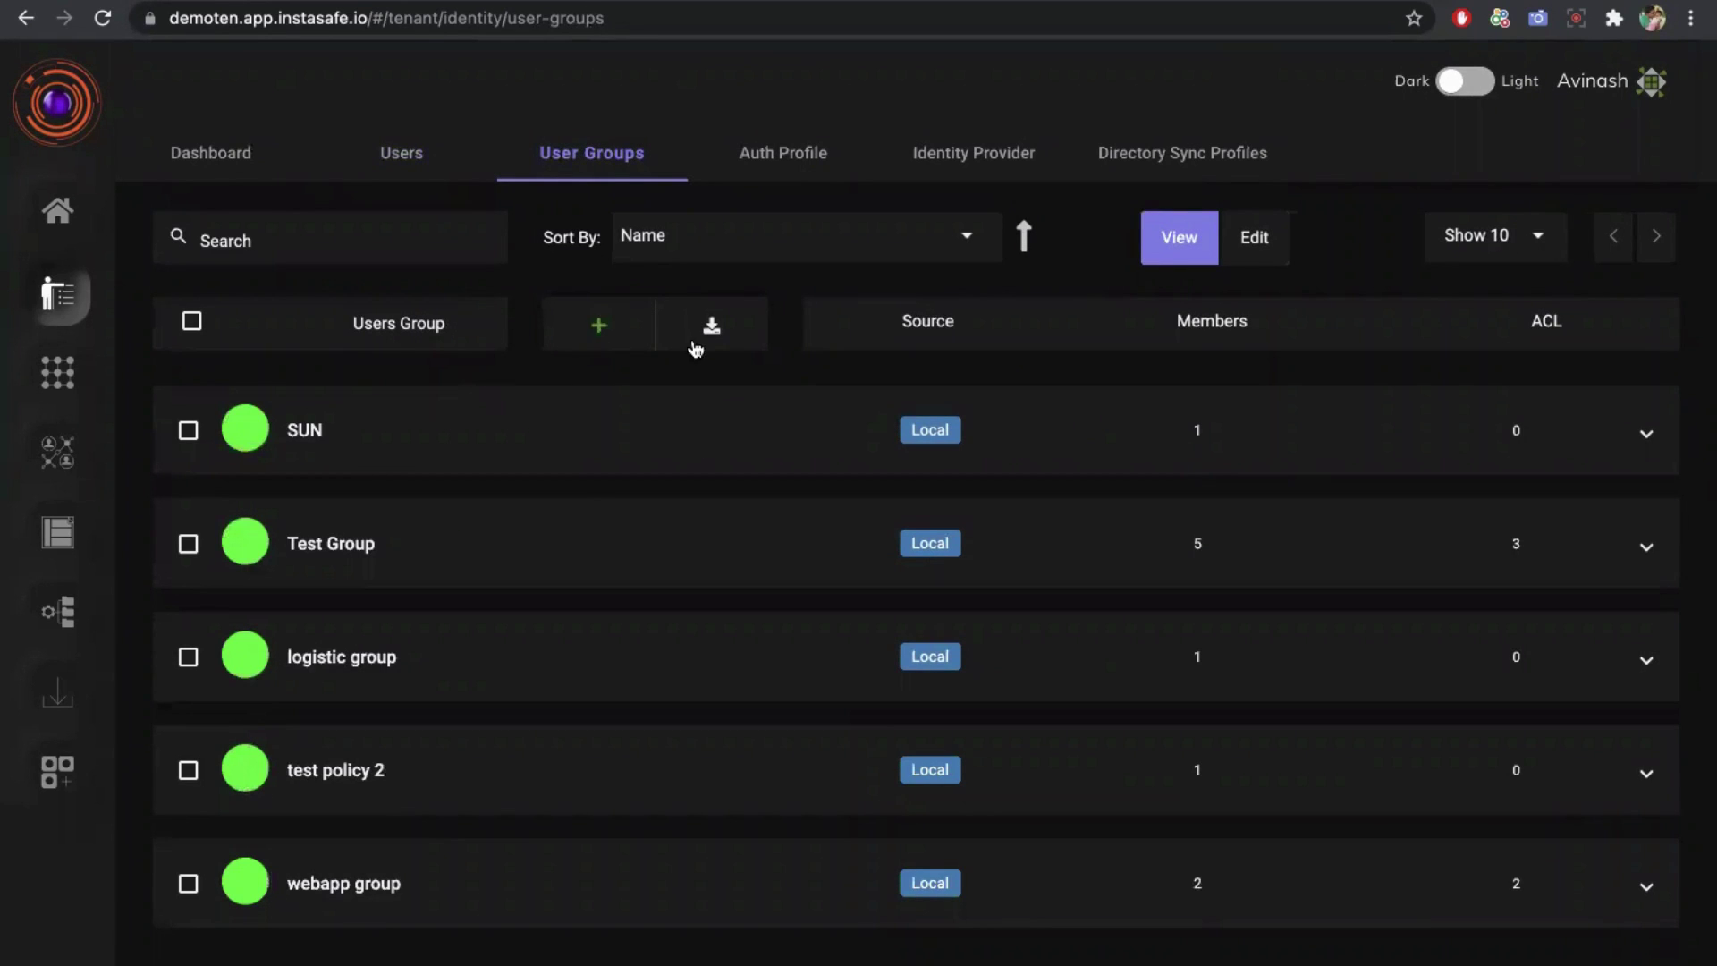
pyautogui.click(597, 325)
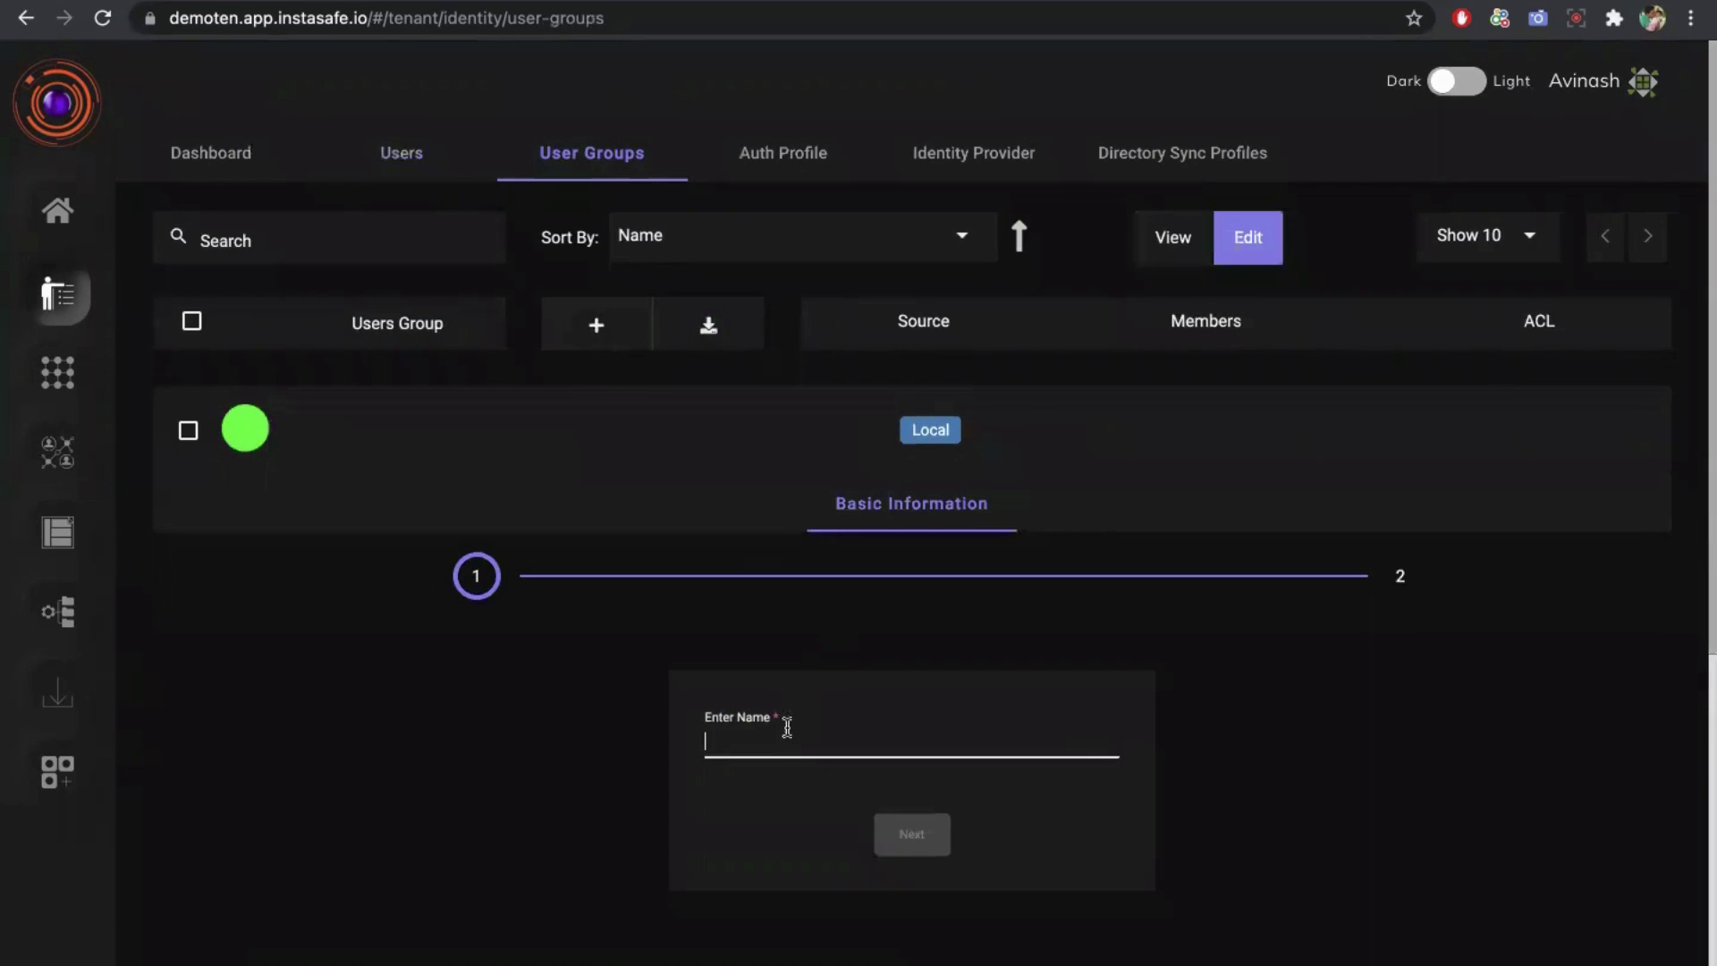
pyautogui.write('Demo')
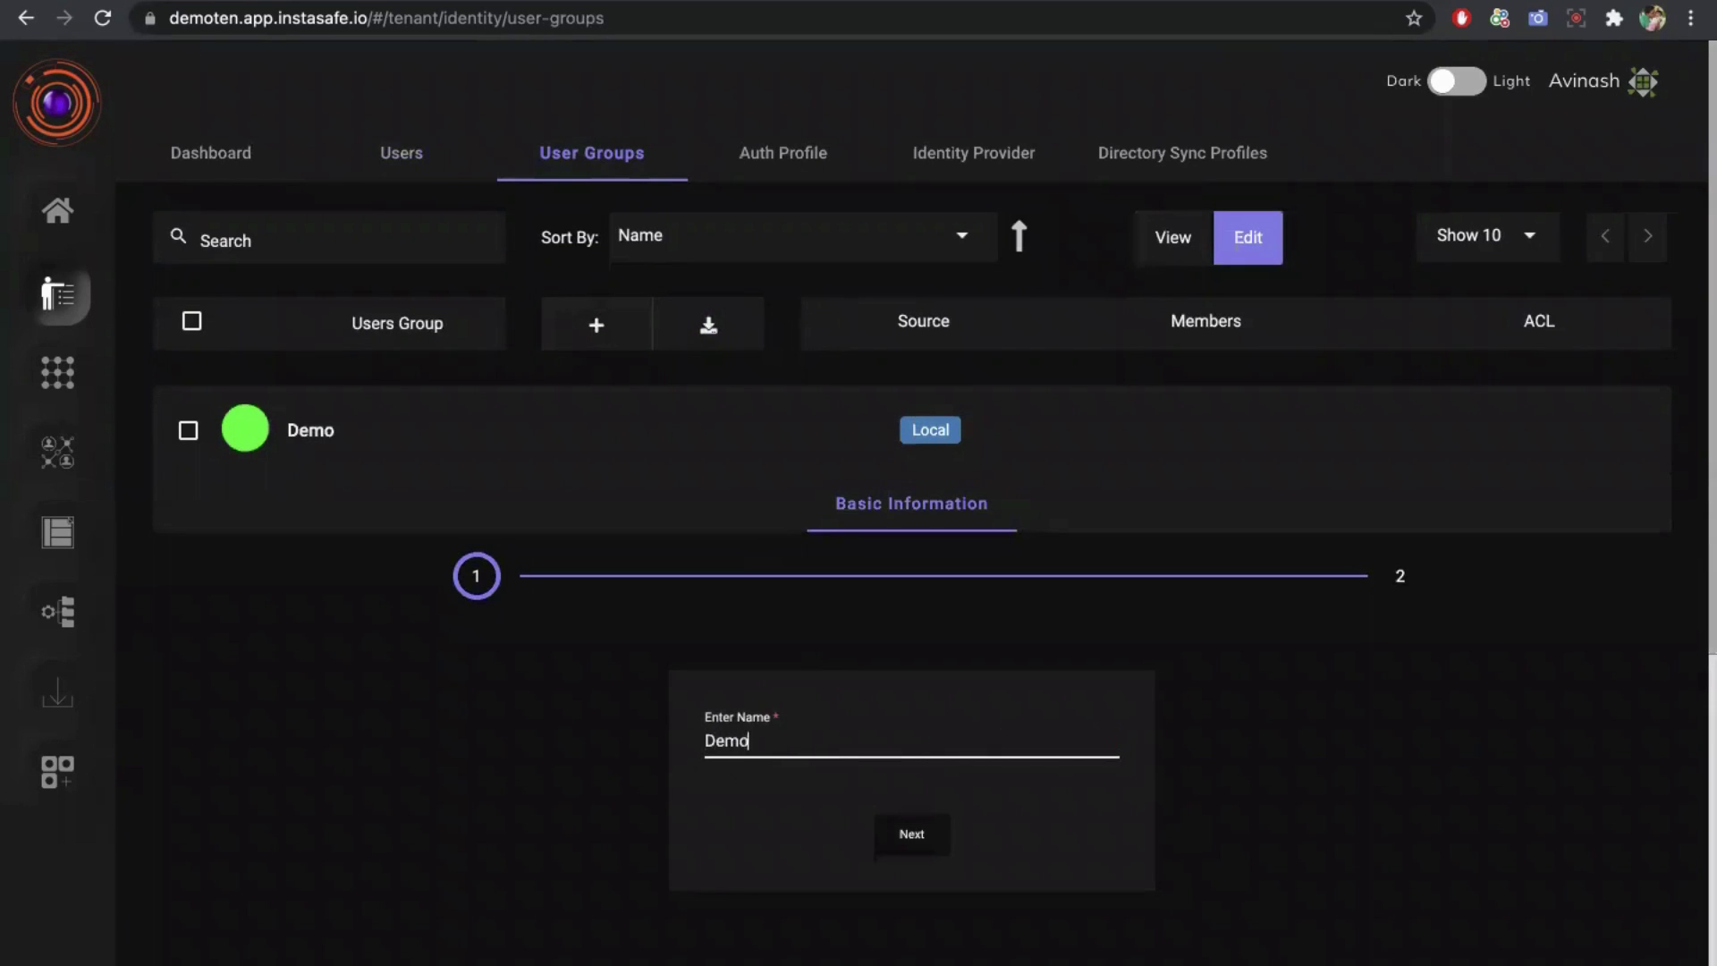
pyautogui.write(' Group')
pyautogui.press('Return')
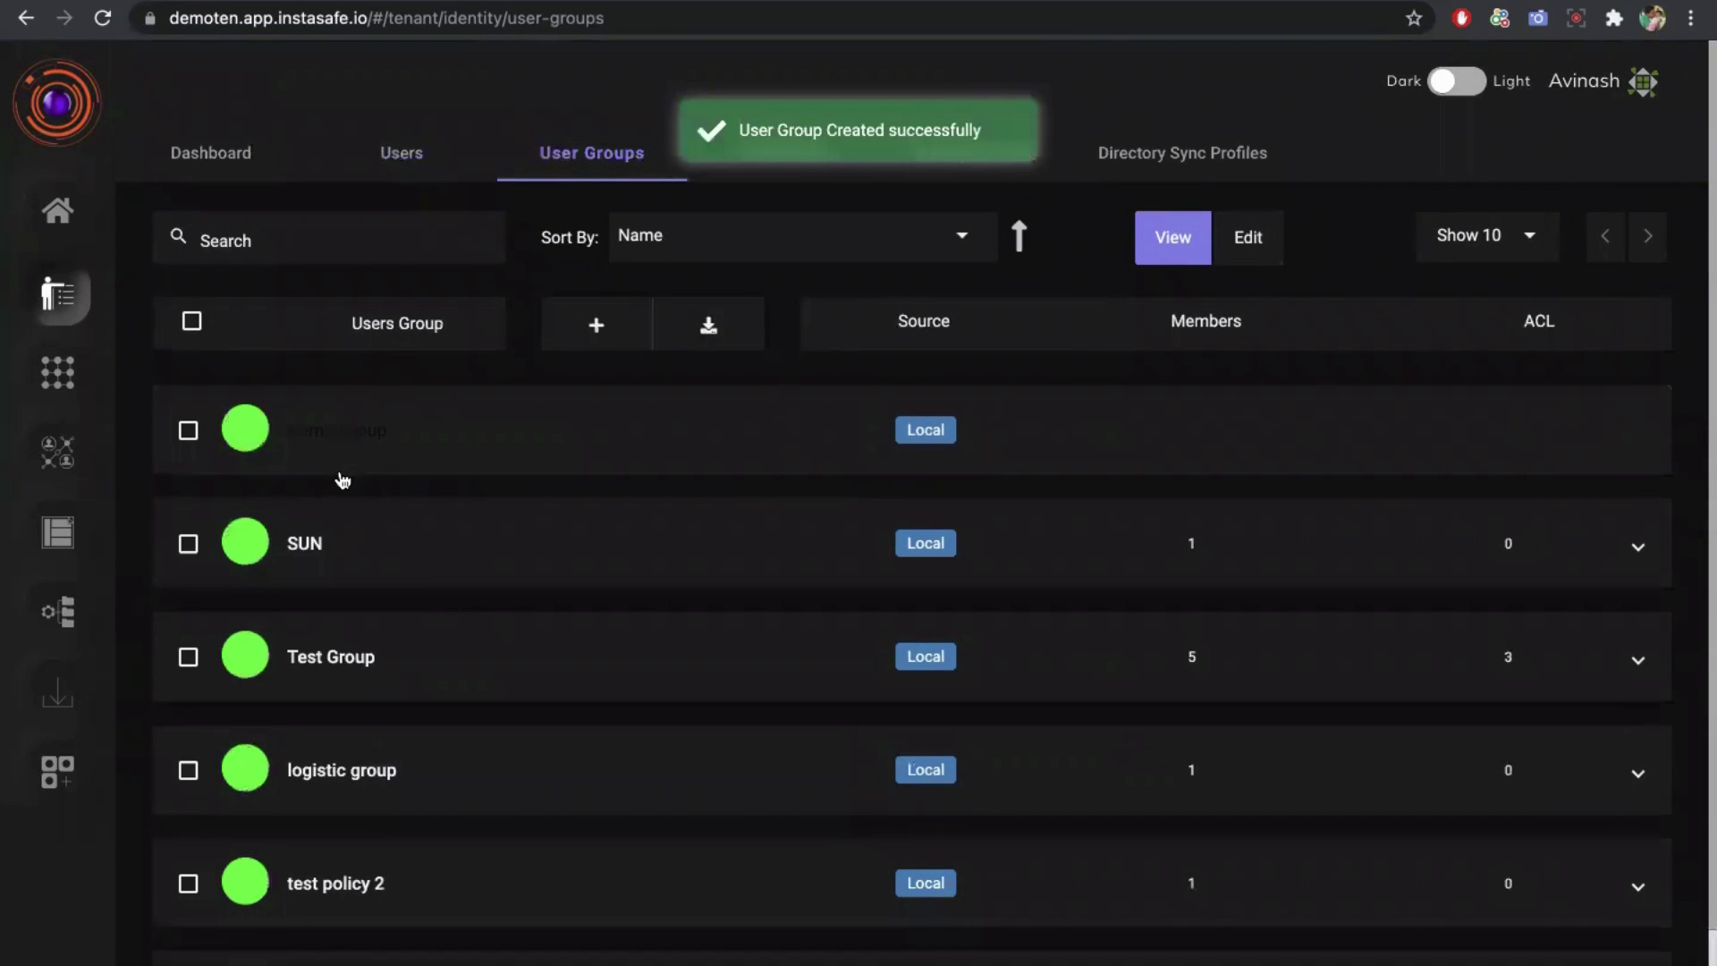
# Add Avinash and Anish to Demo Group's member list
pyautogui.click(438, 437)
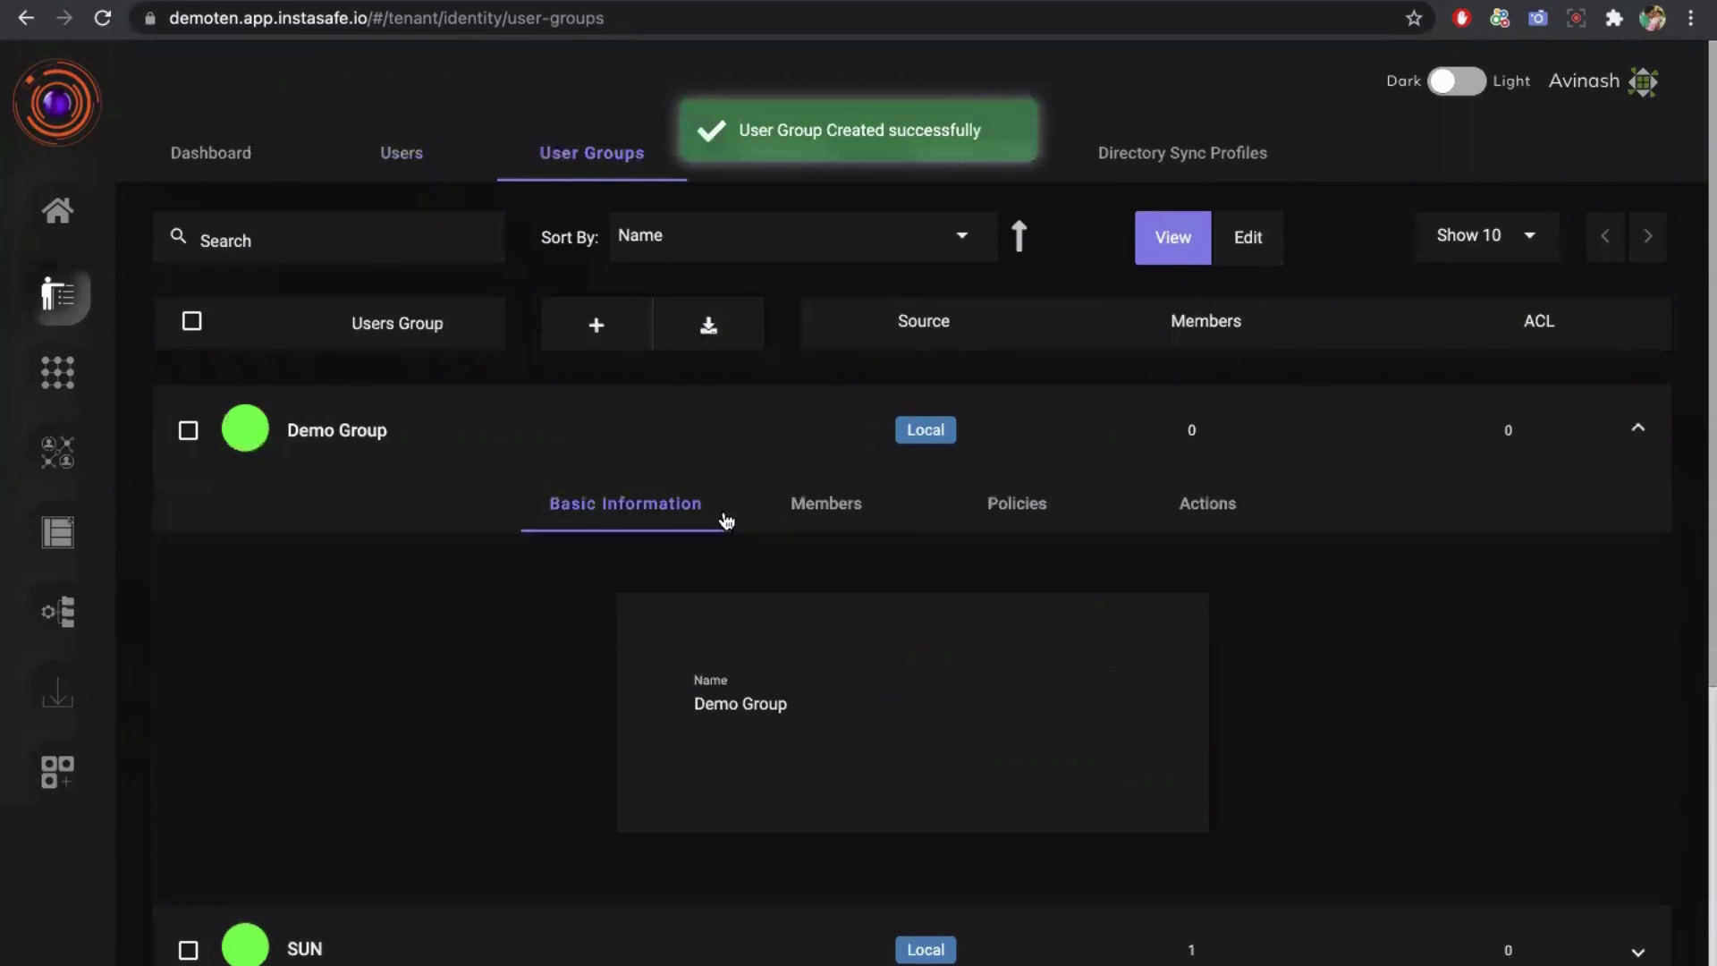
pyautogui.click(838, 504)
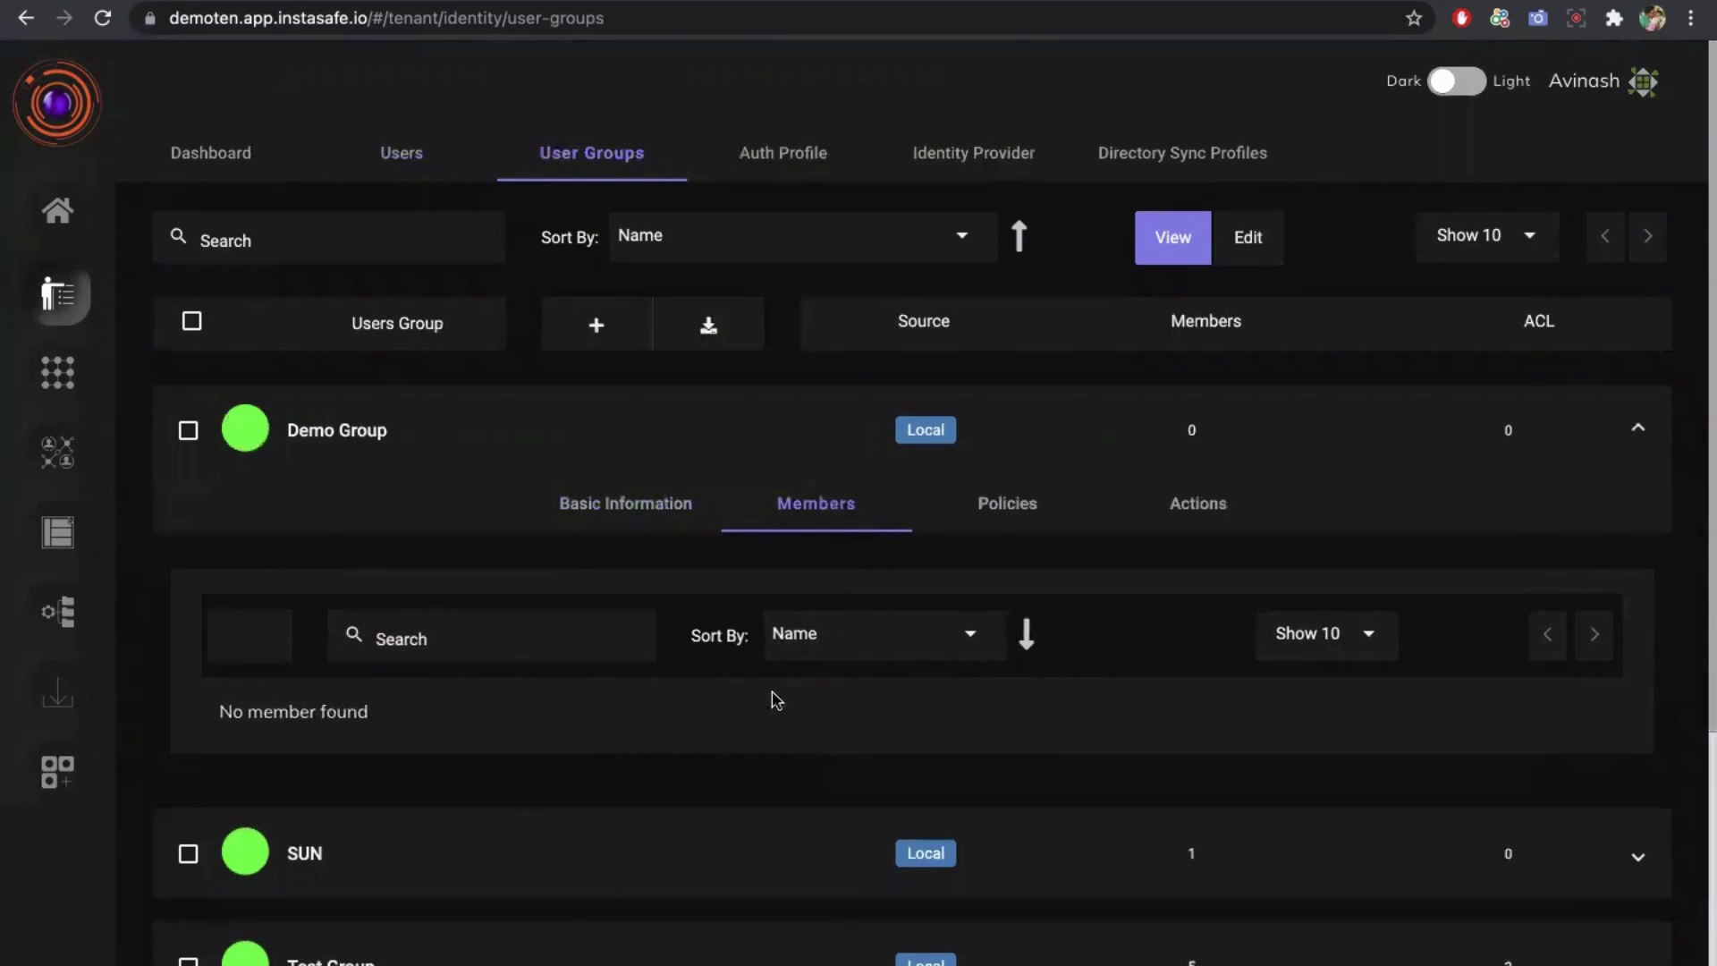
pyautogui.click(1266, 259)
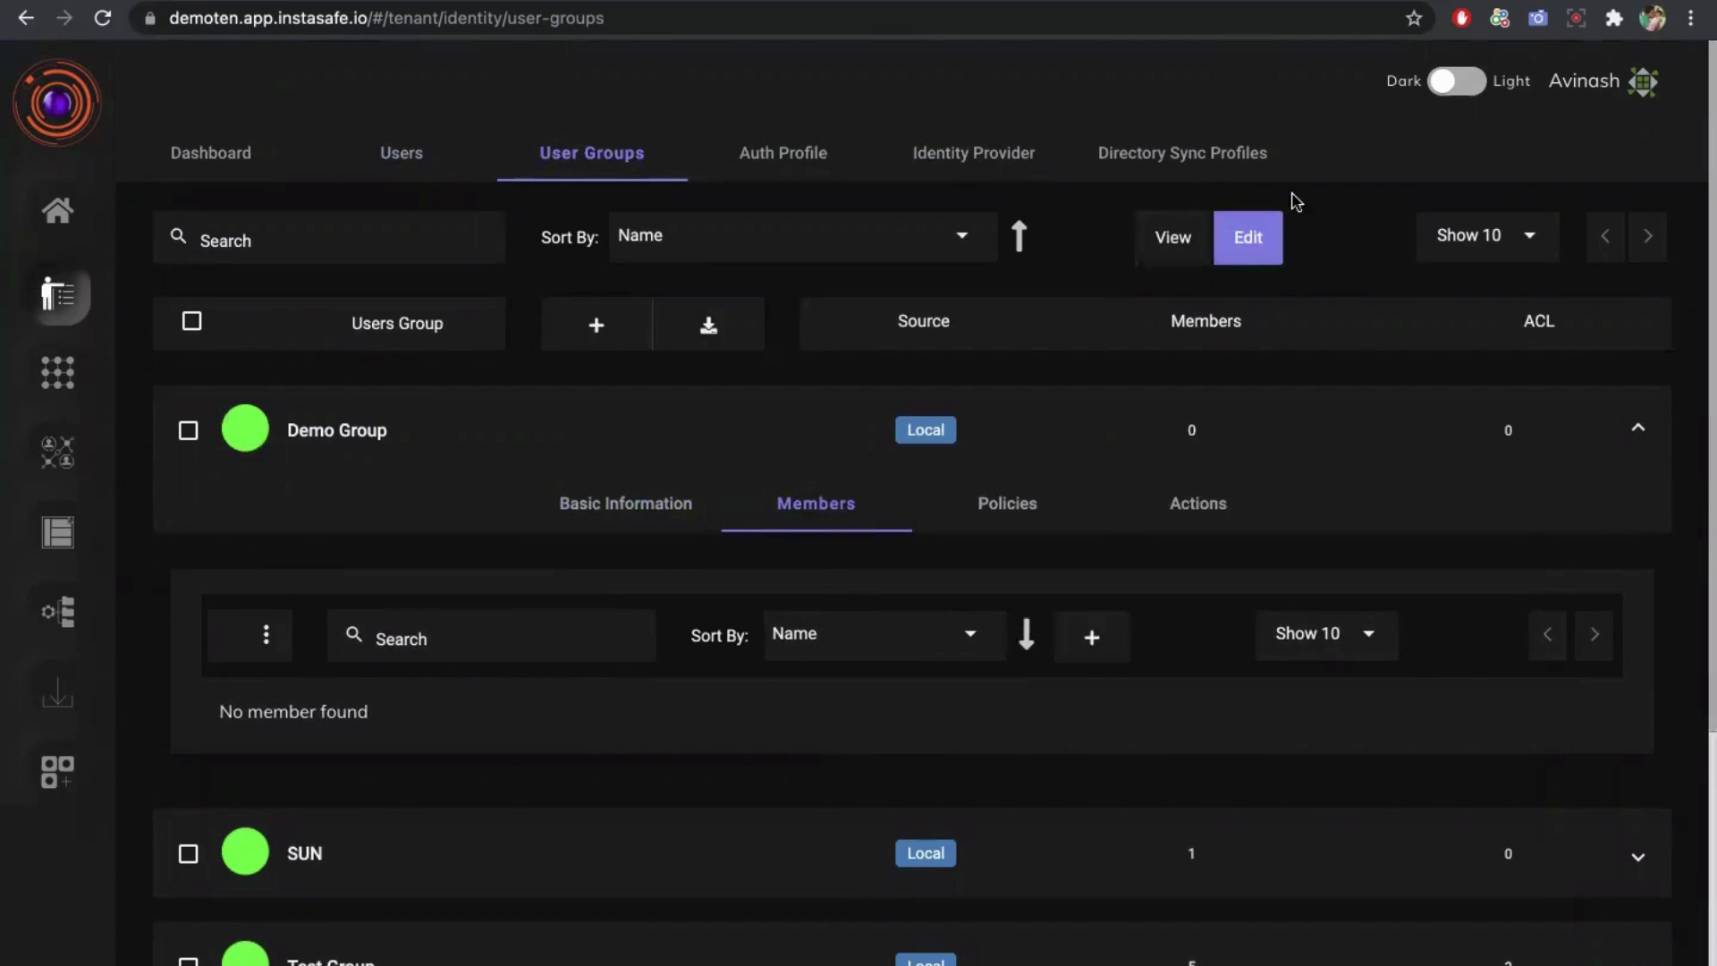
pyautogui.click(1090, 636)
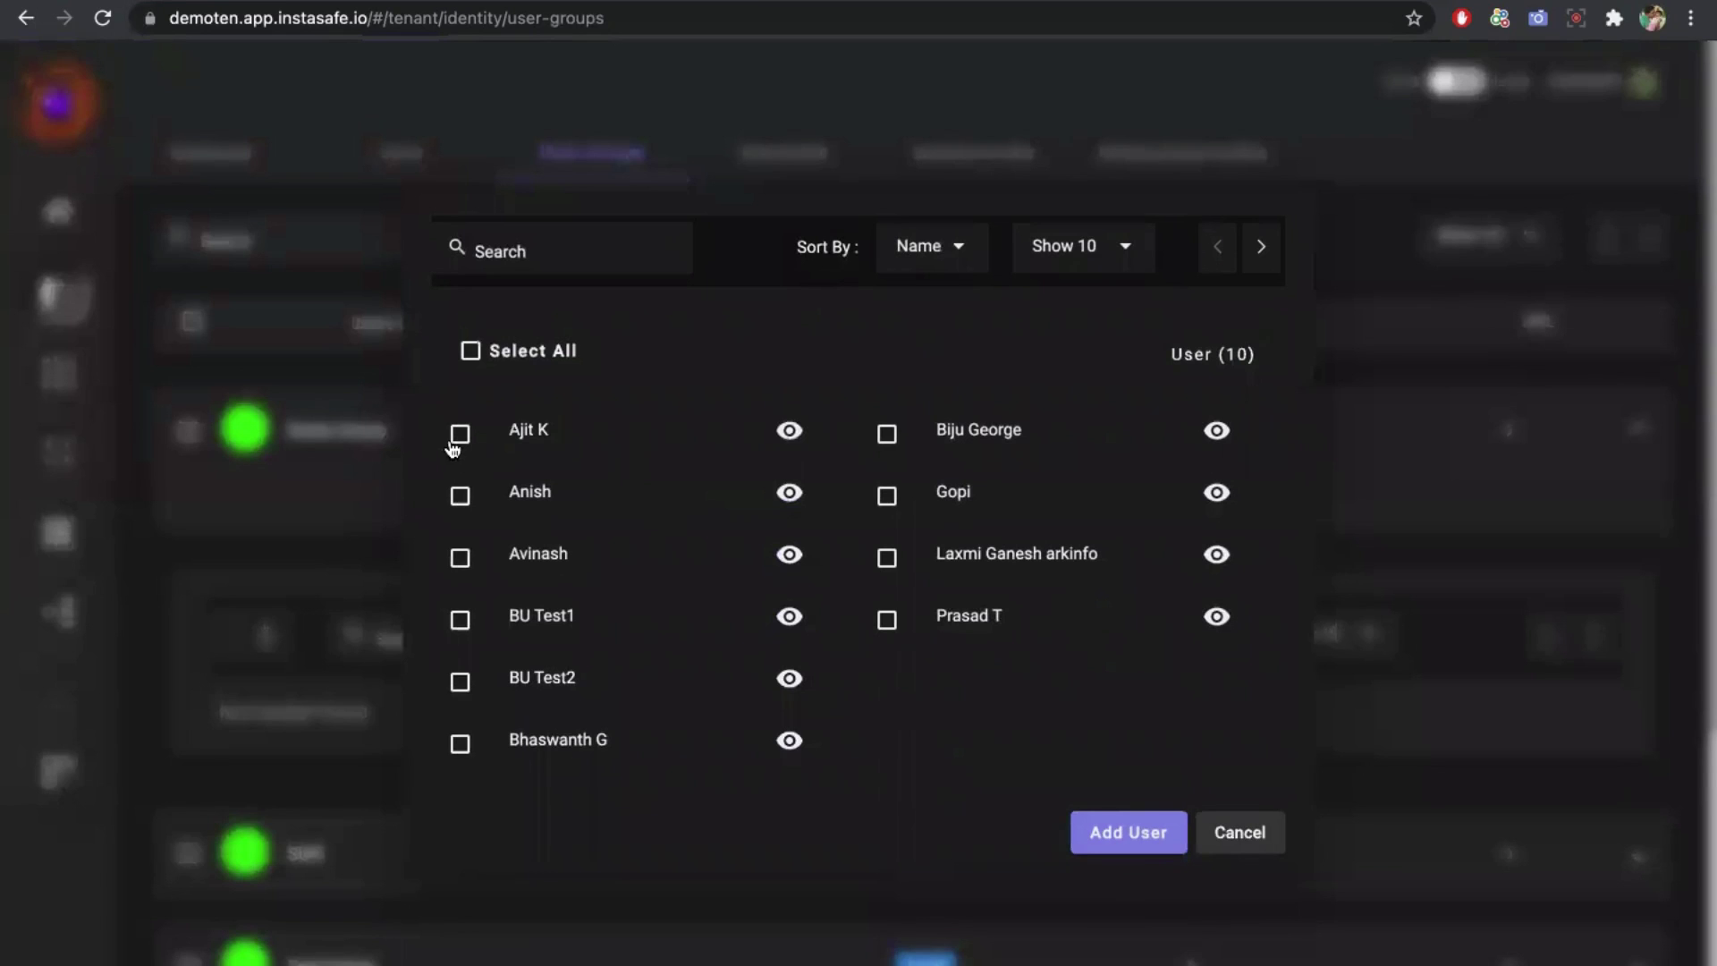
pyautogui.click(459, 496)
pyautogui.click(459, 558)
pyautogui.click(1116, 834)
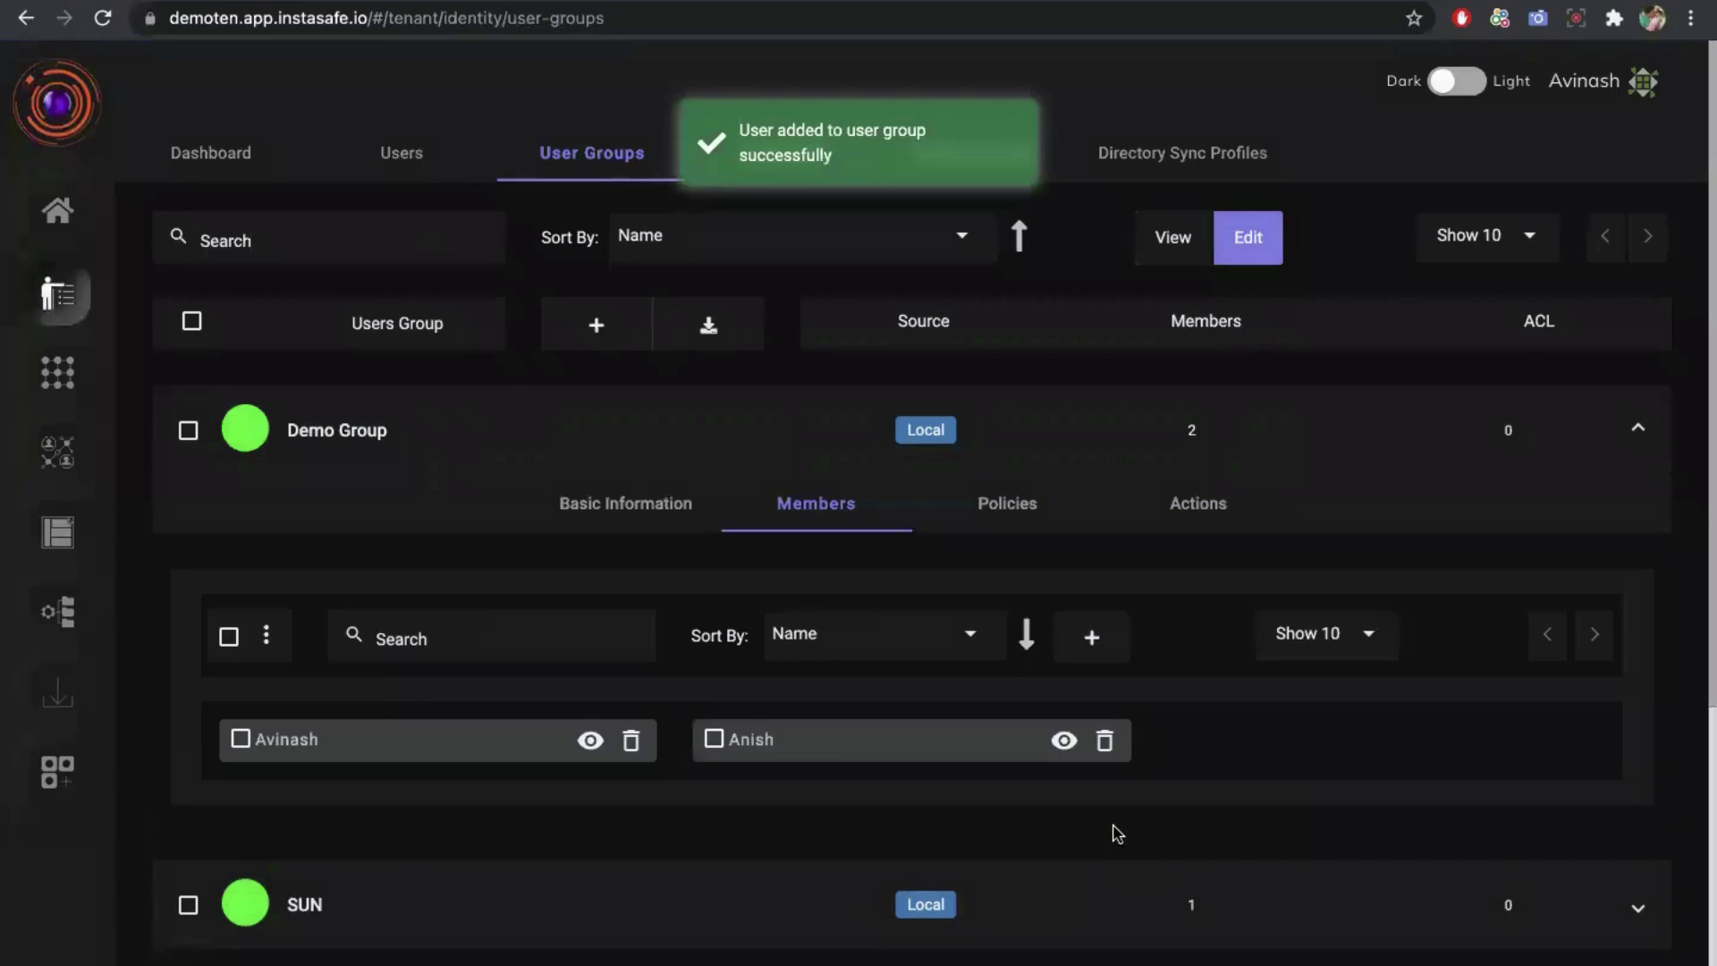
# Look over Demo Group's Policies and Actions, then switch Device Binding to Enable
pyautogui.click(1024, 521)
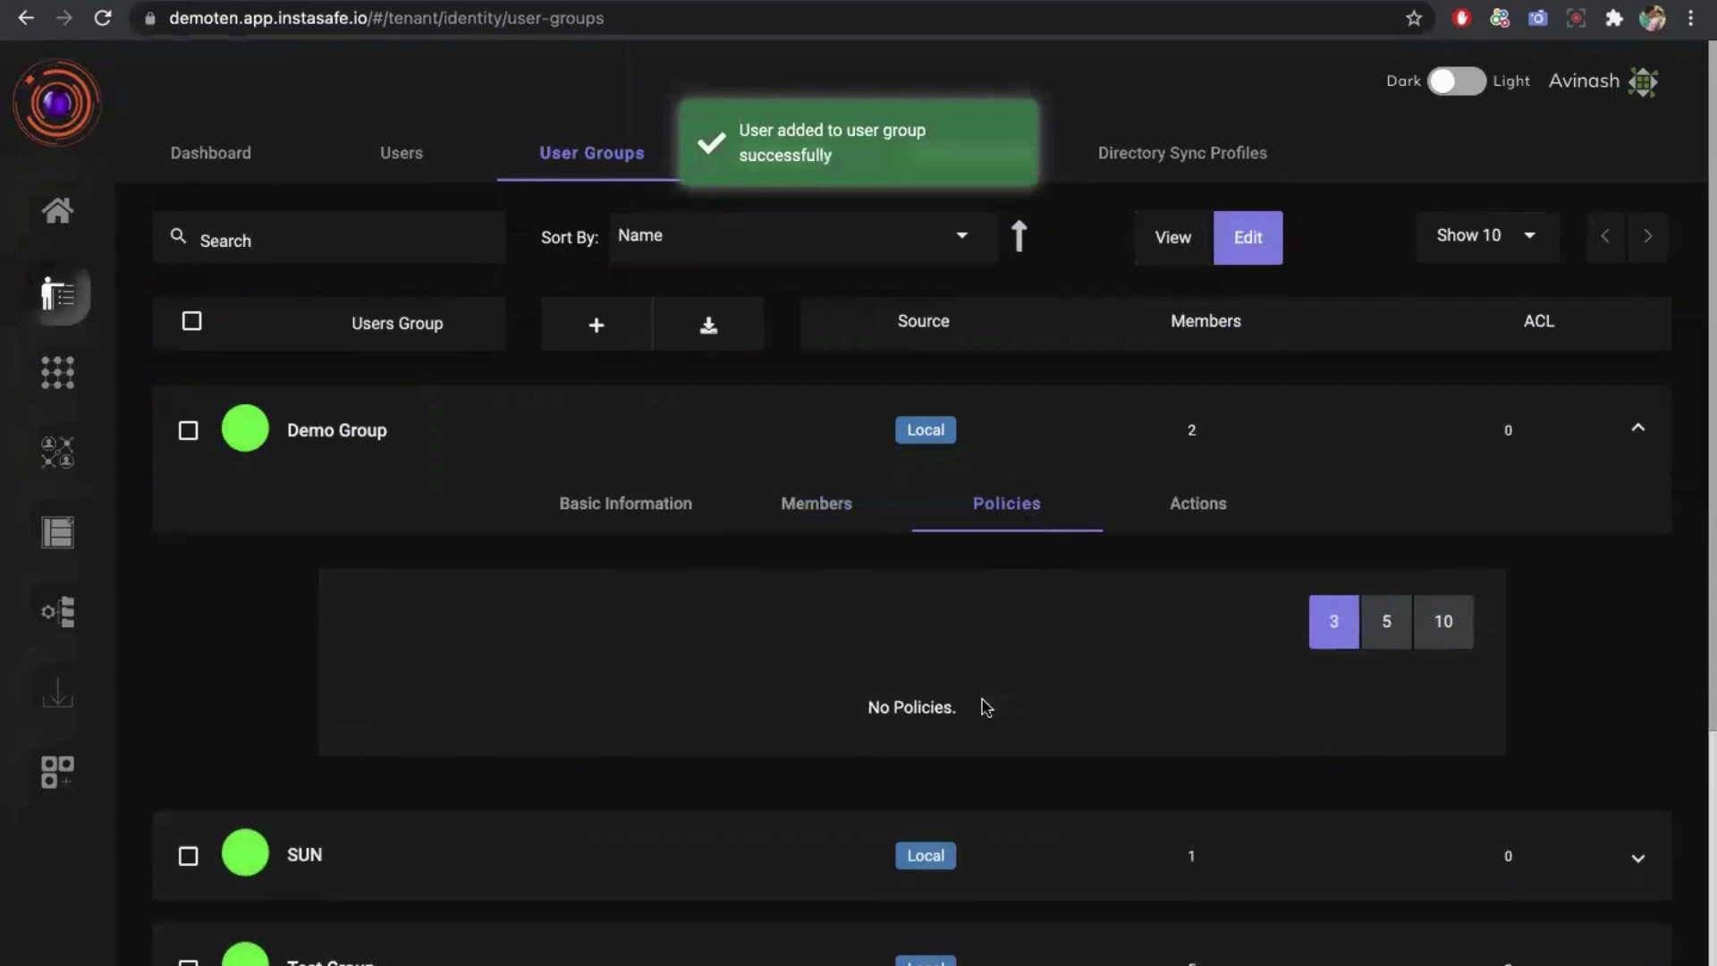
pyautogui.click(1198, 523)
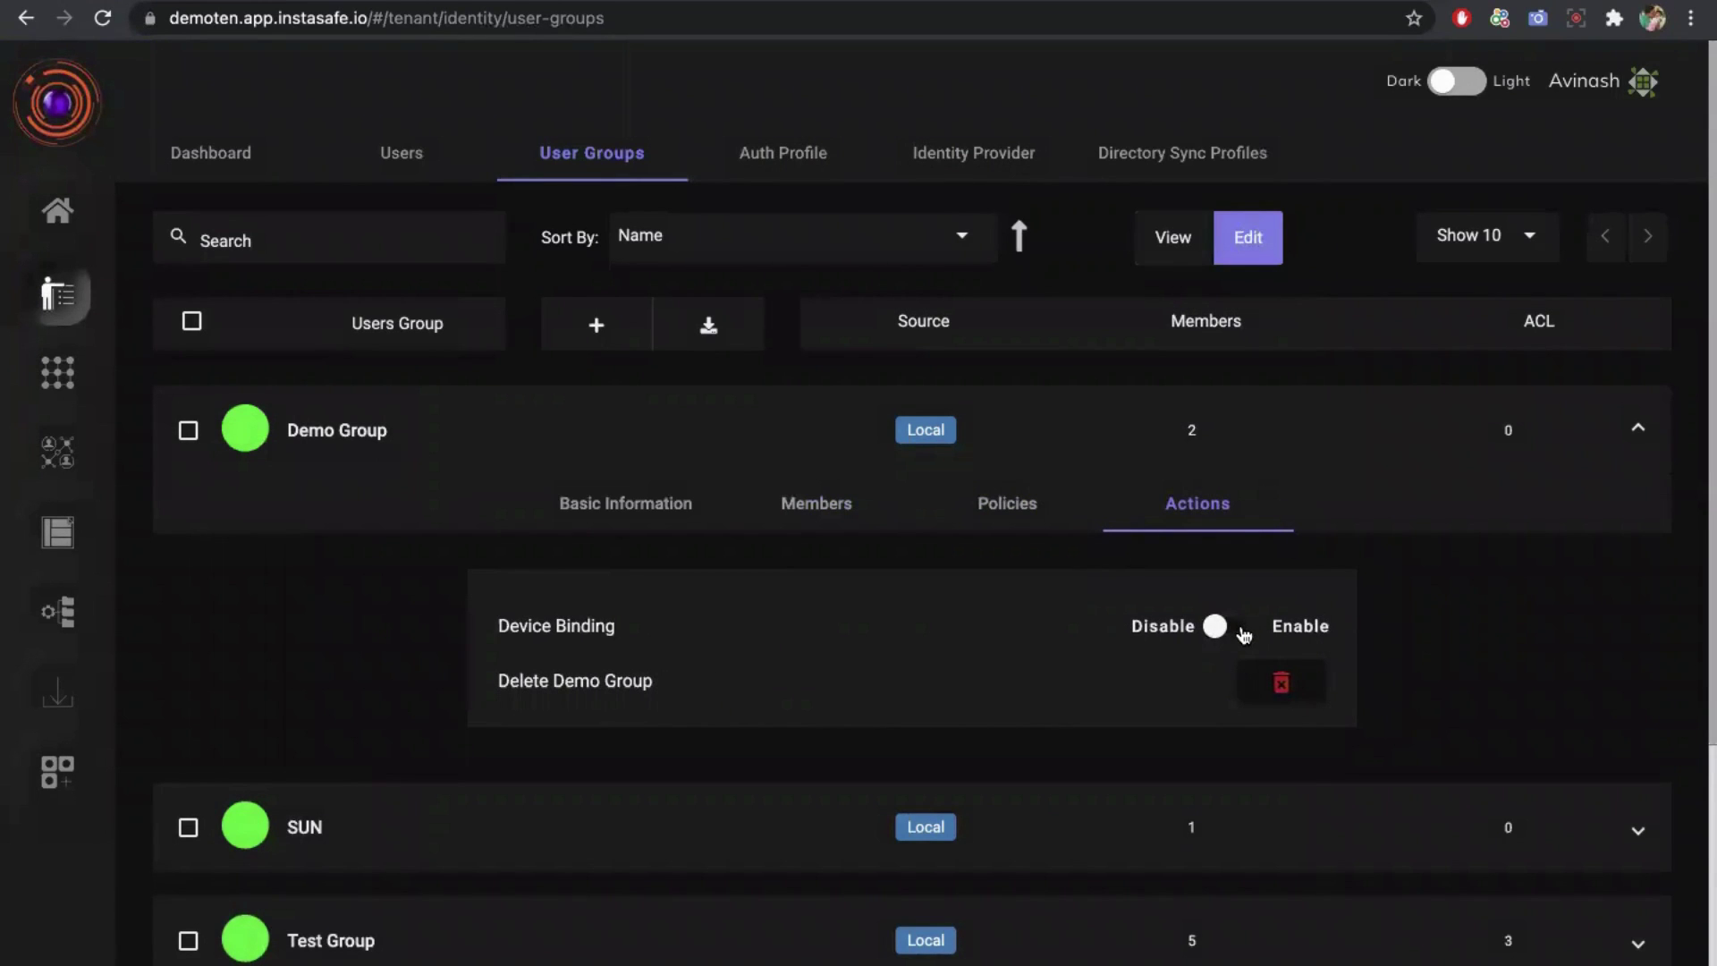
pyautogui.click(798, 503)
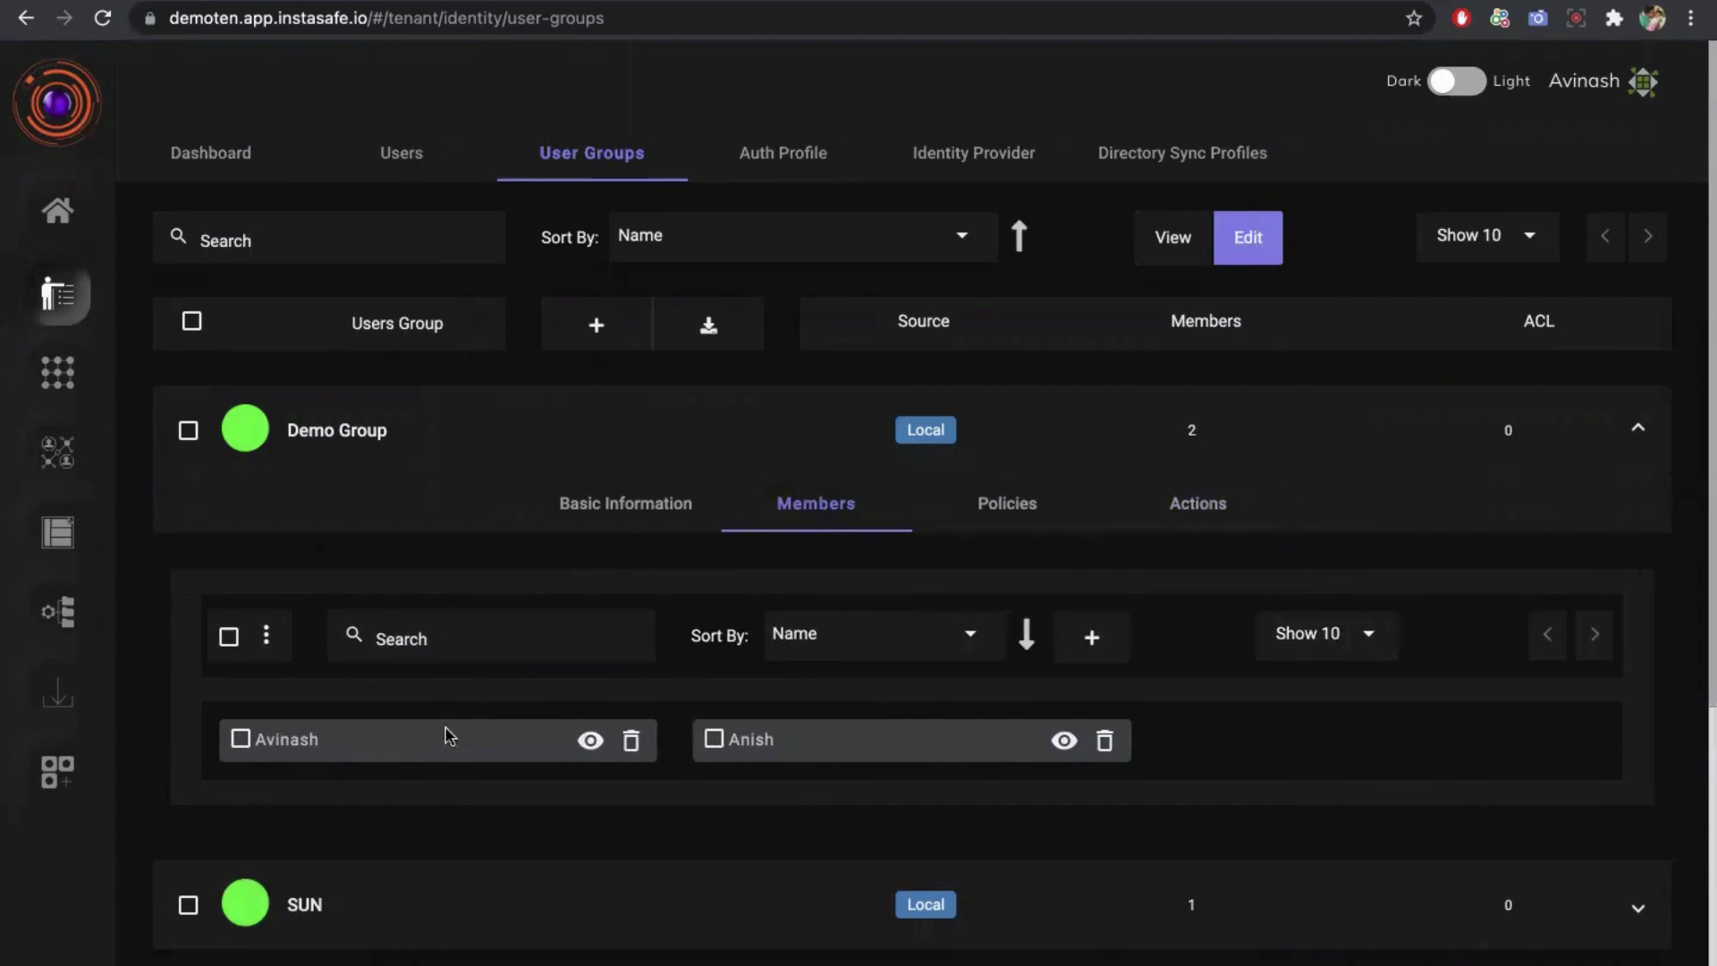
pyautogui.click(1194, 501)
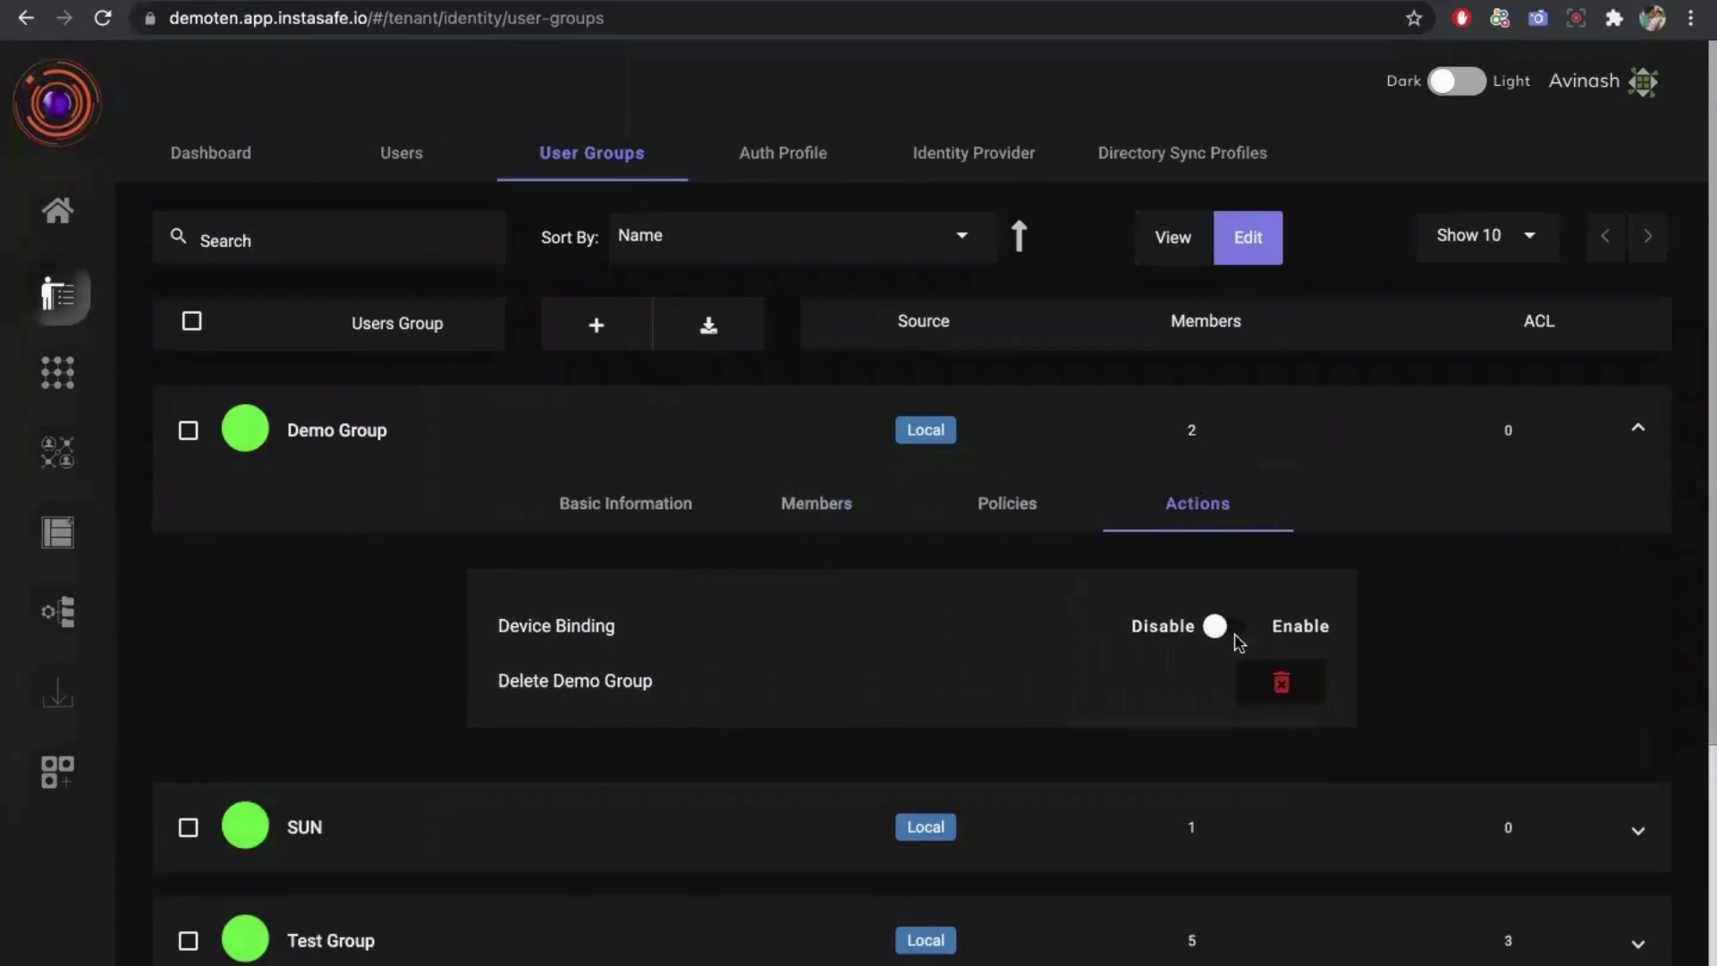
pyautogui.click(1227, 627)
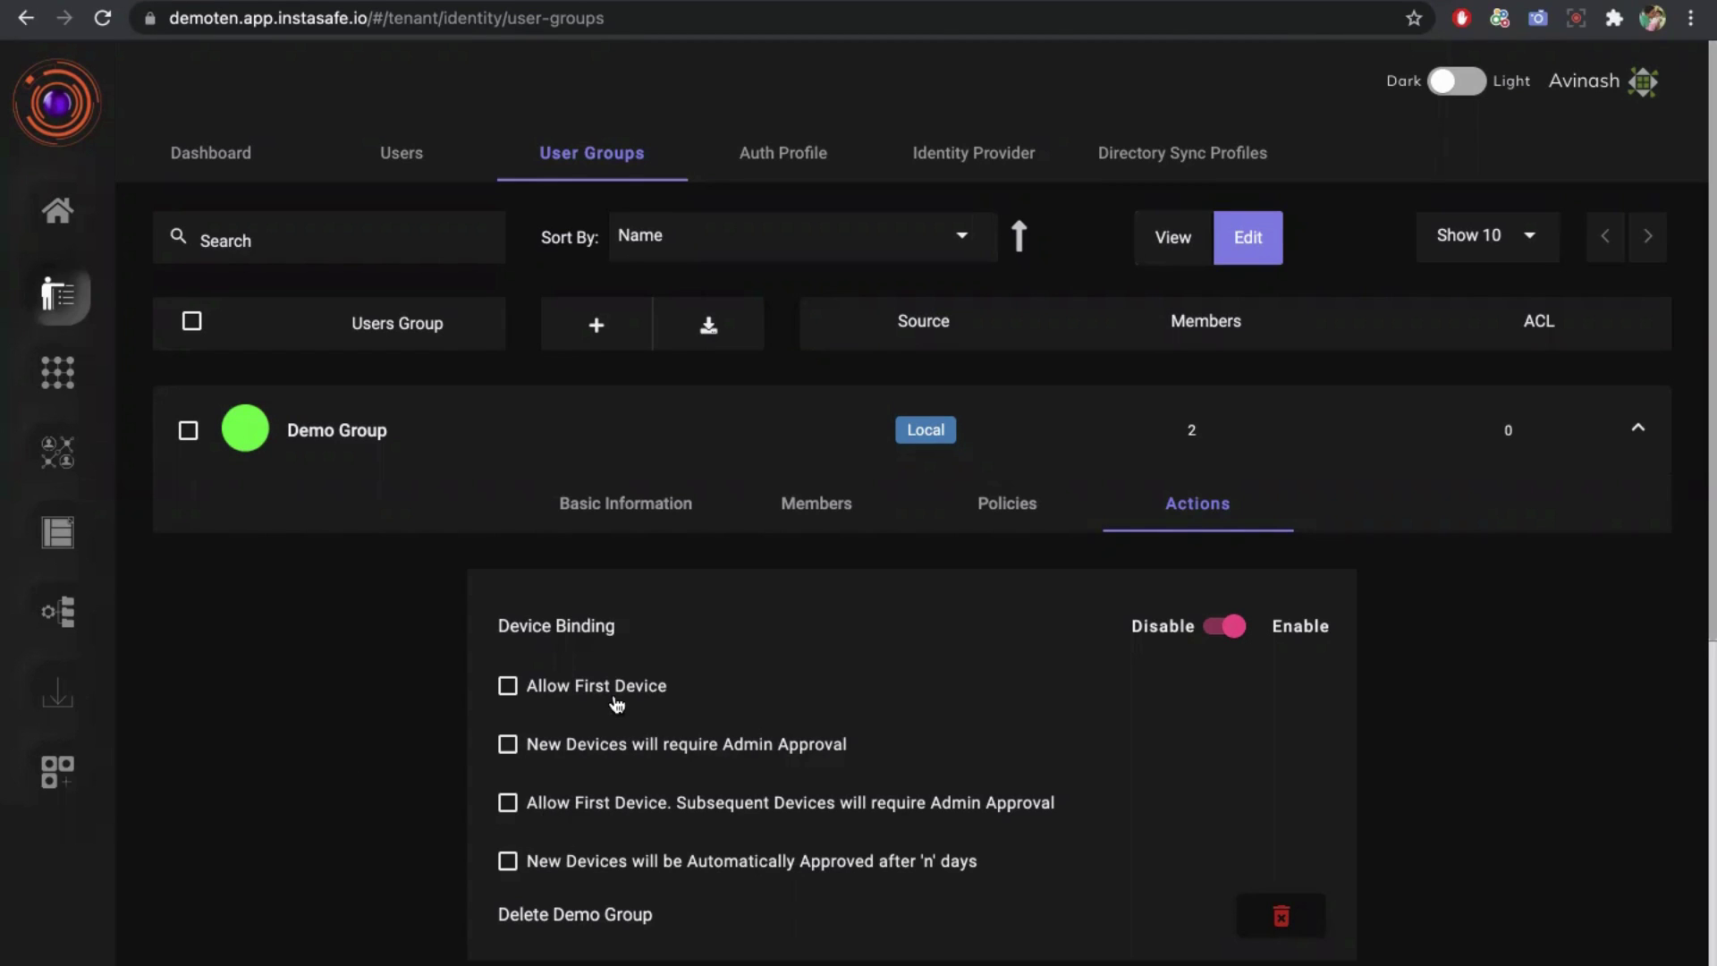
# Edit the Demo Tenant authentication profile and tick Set password standard
pyautogui.click(773, 154)
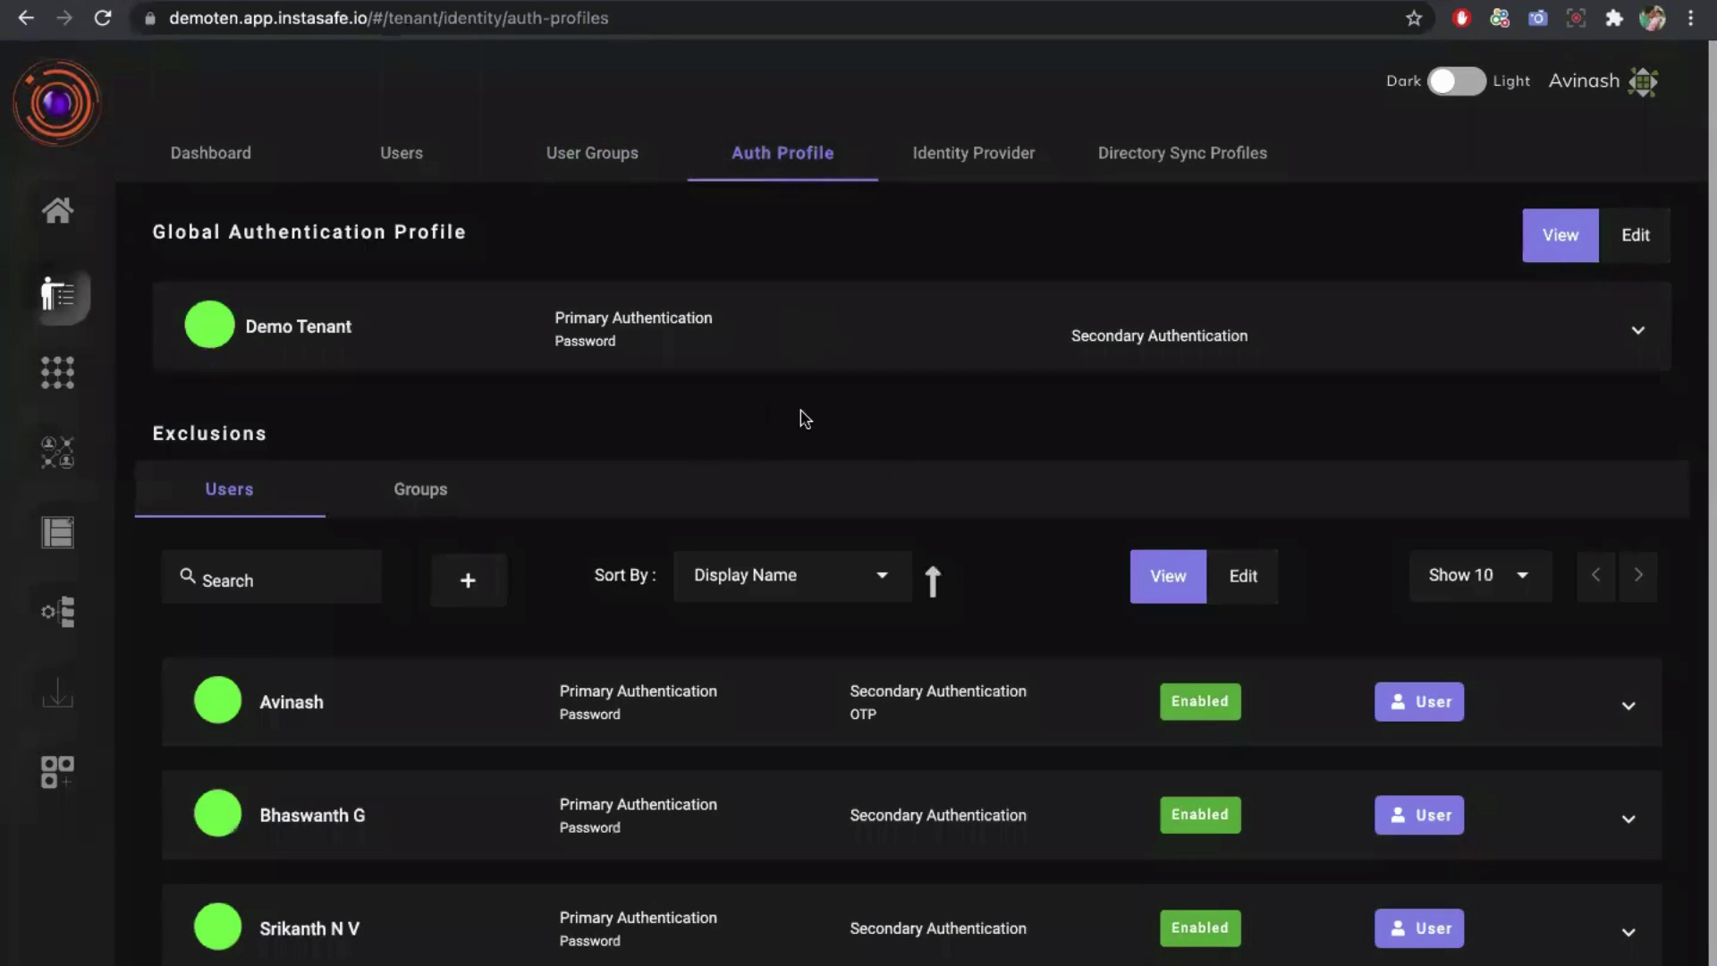
pyautogui.click(736, 351)
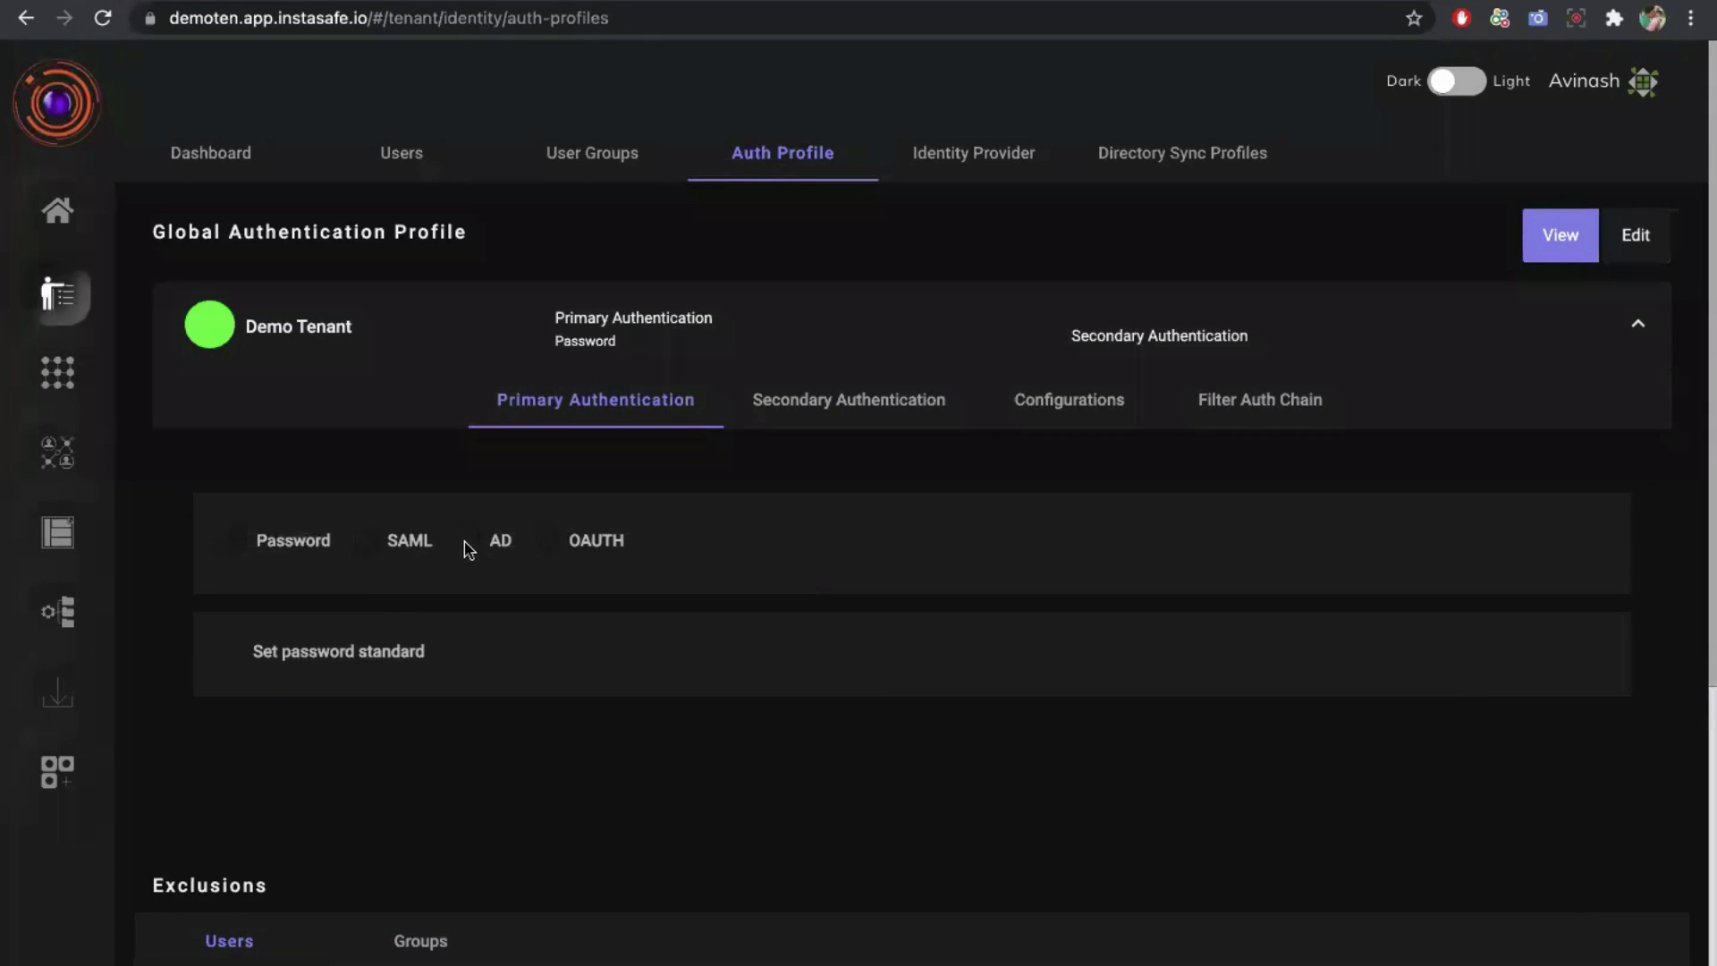
pyautogui.click(1641, 246)
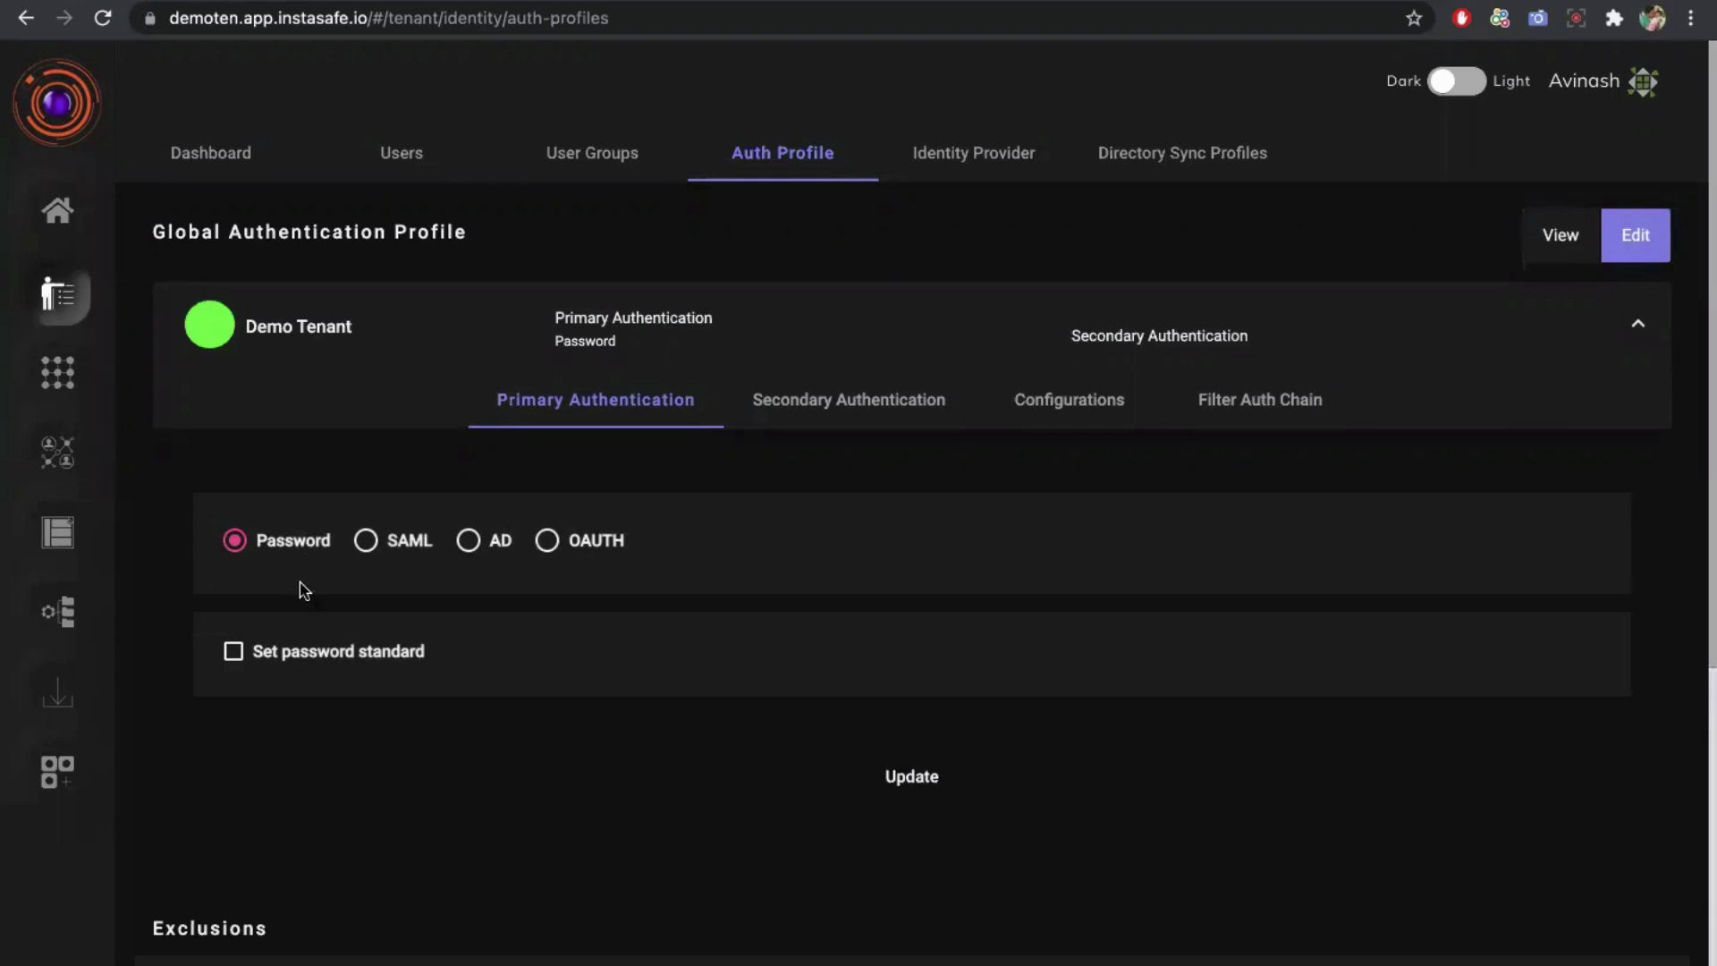
pyautogui.click(268, 652)
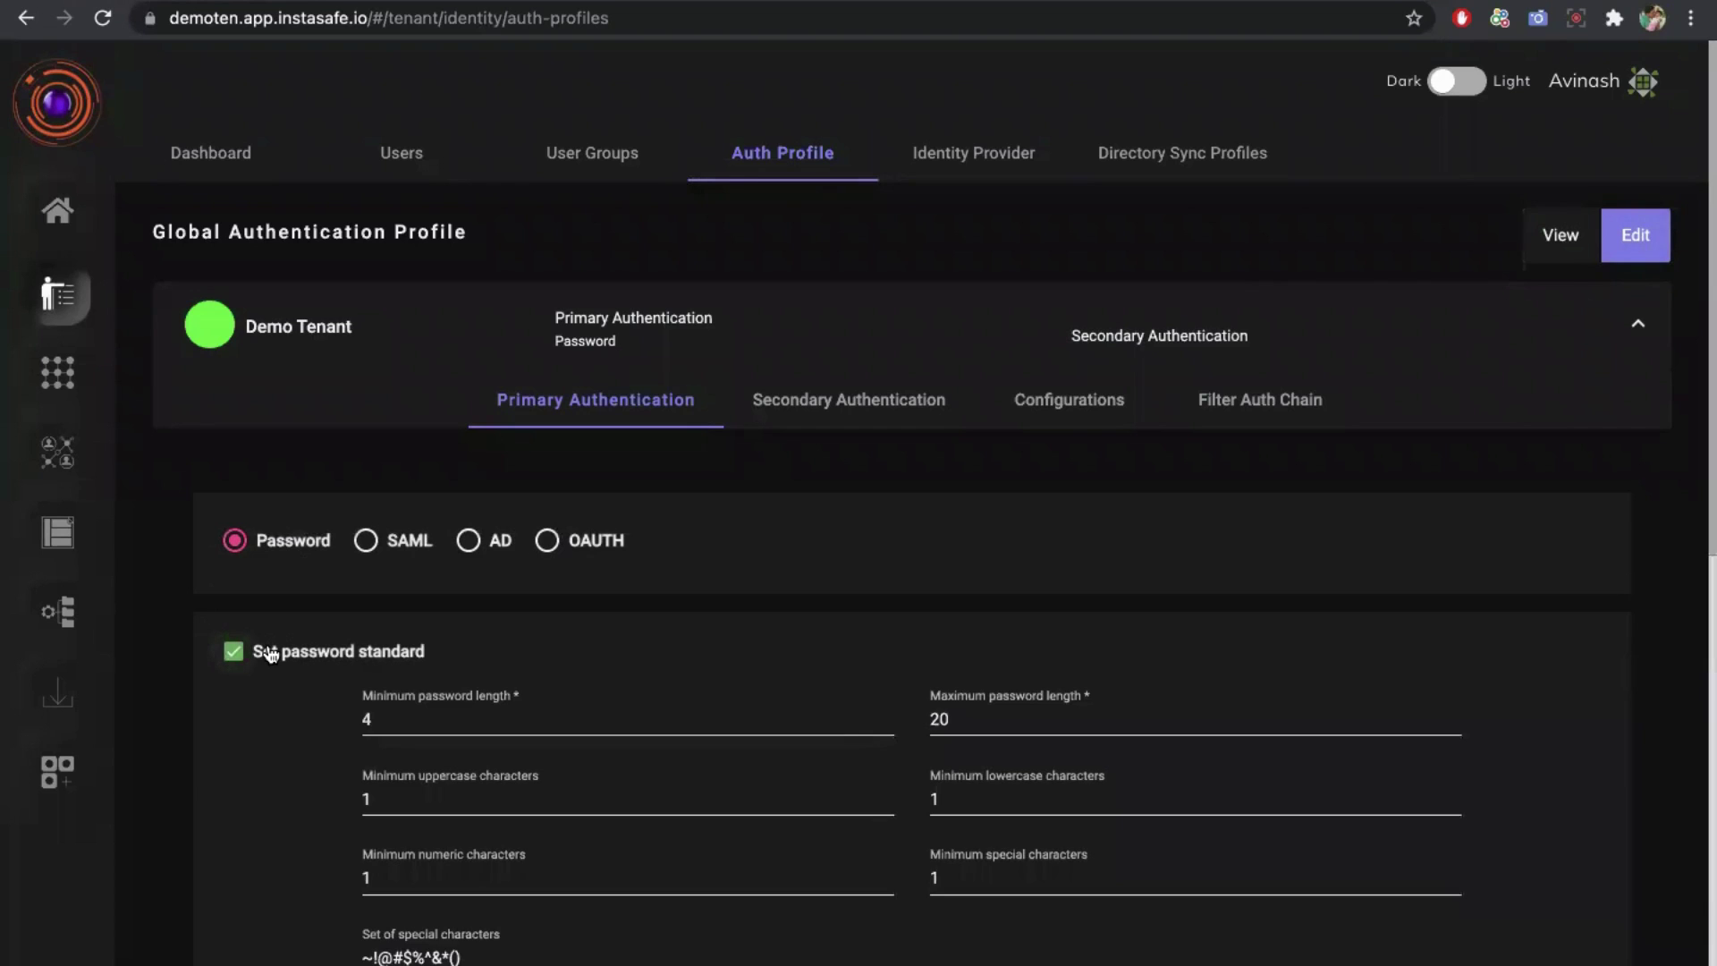
# Untick password standard, choose OTP as secondary authentication, and view the 480-minute session timeout
pyautogui.click(386, 657)
pyautogui.click(858, 419)
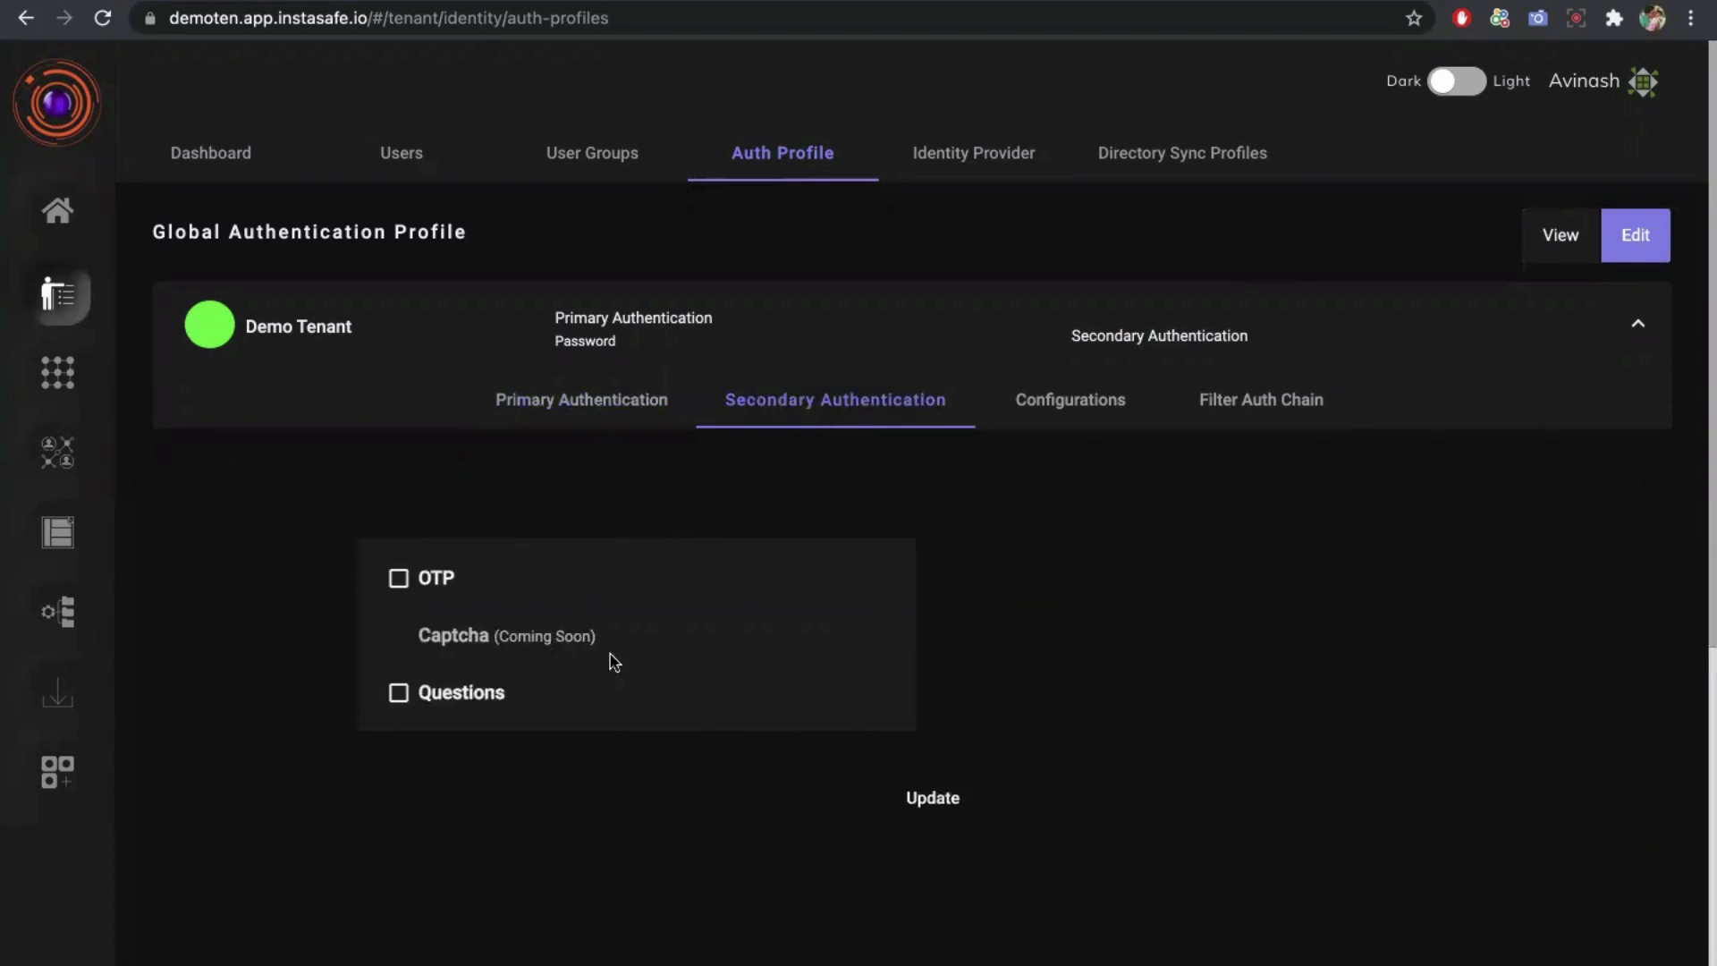
pyautogui.click(381, 583)
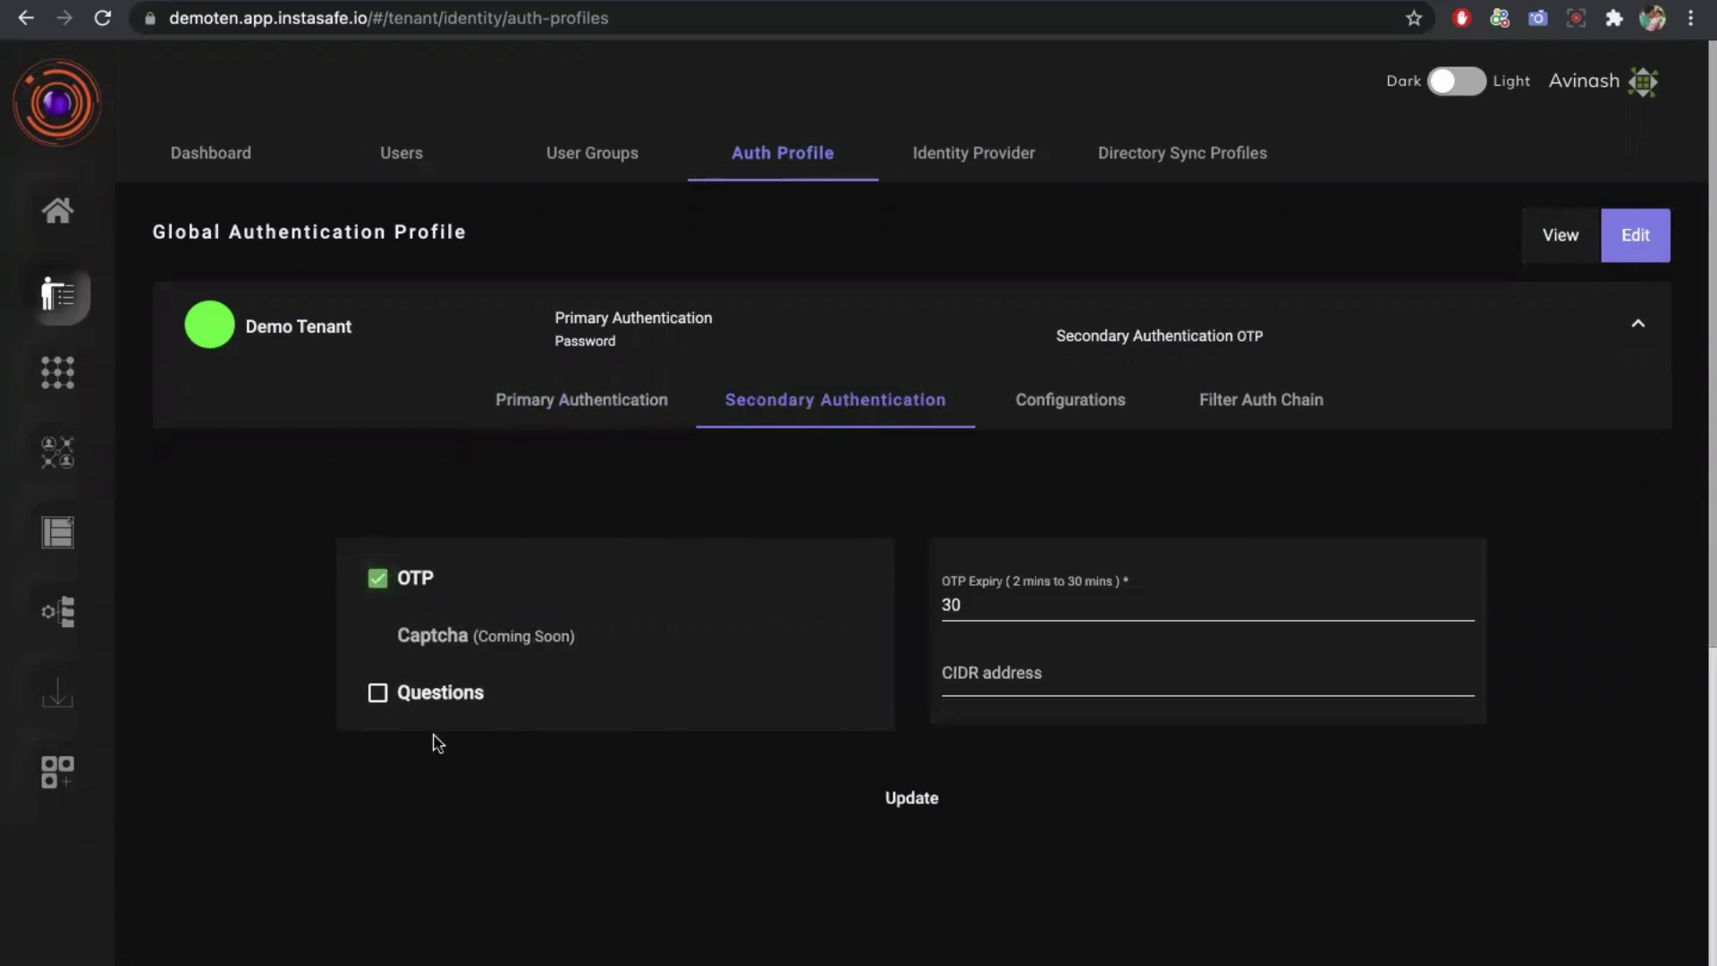
pyautogui.click(414, 698)
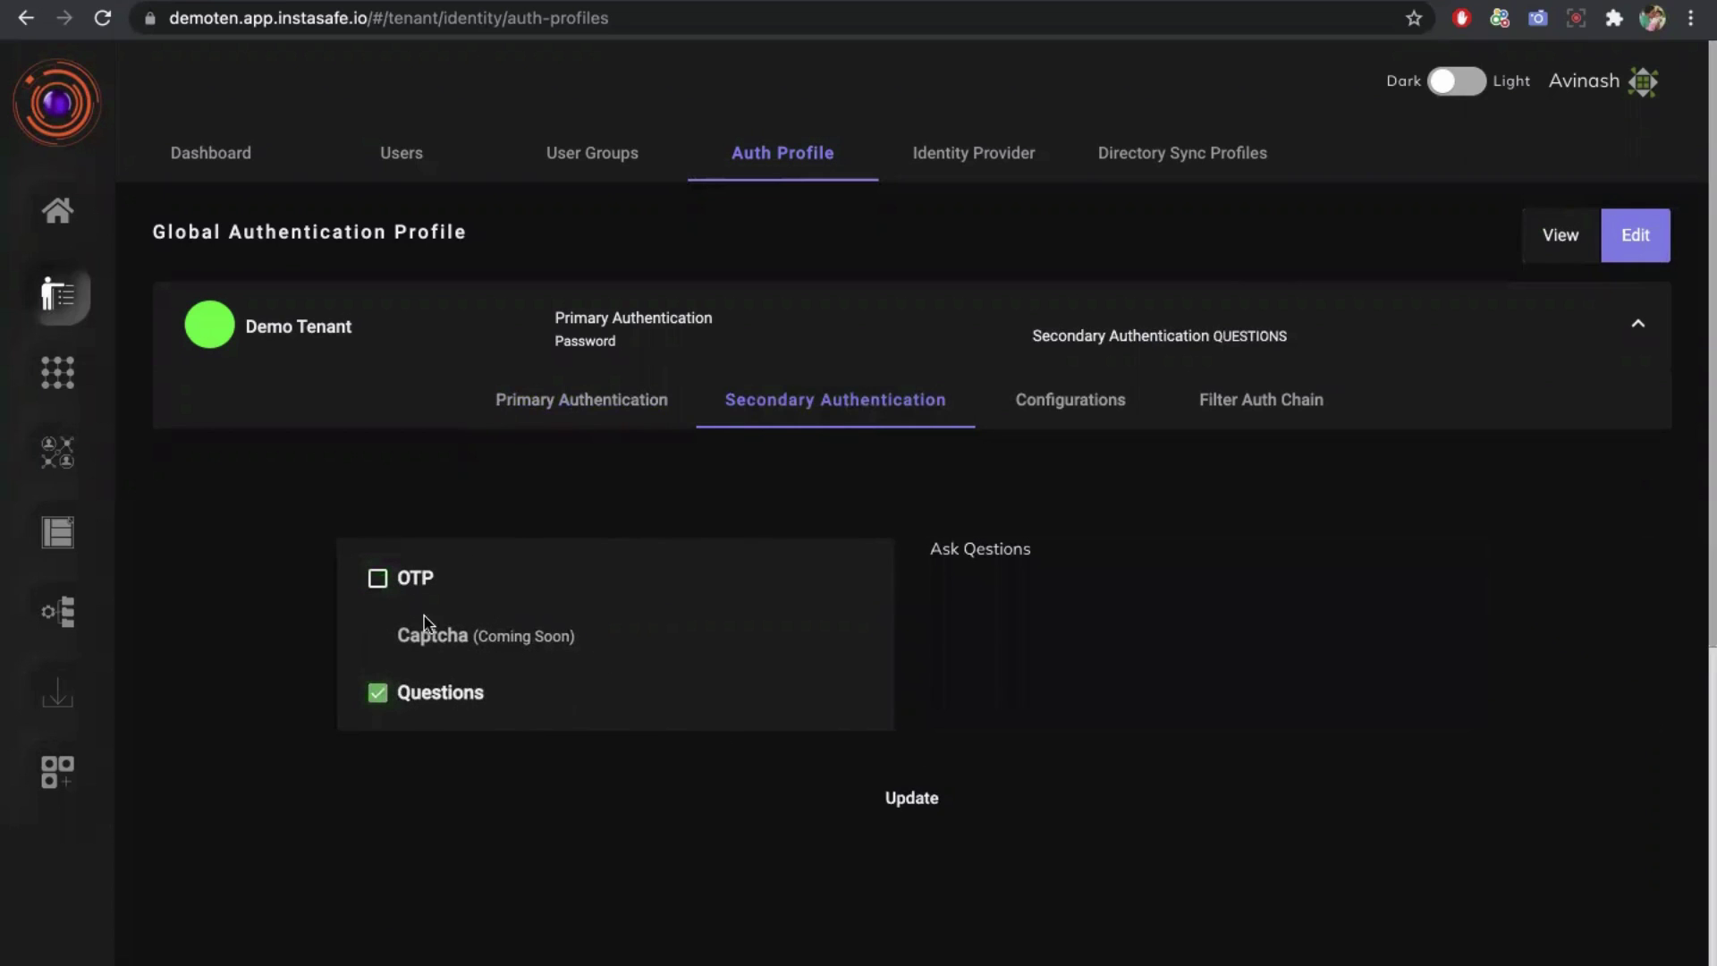
pyautogui.click(381, 583)
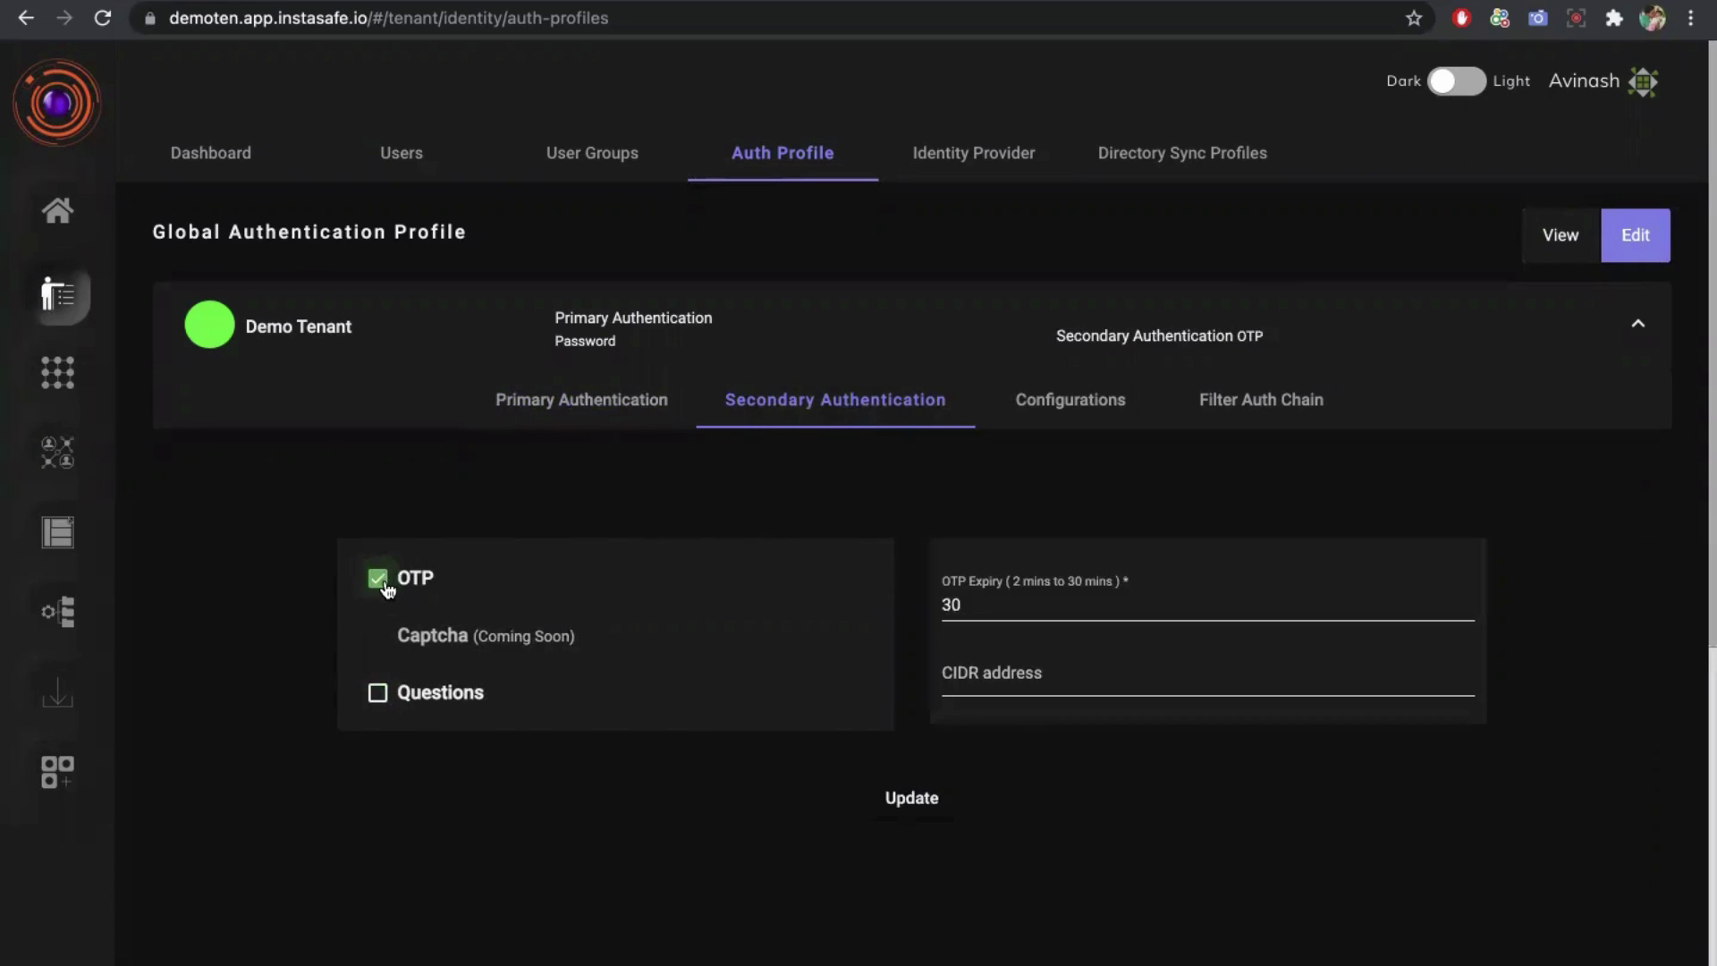
pyautogui.click(1084, 419)
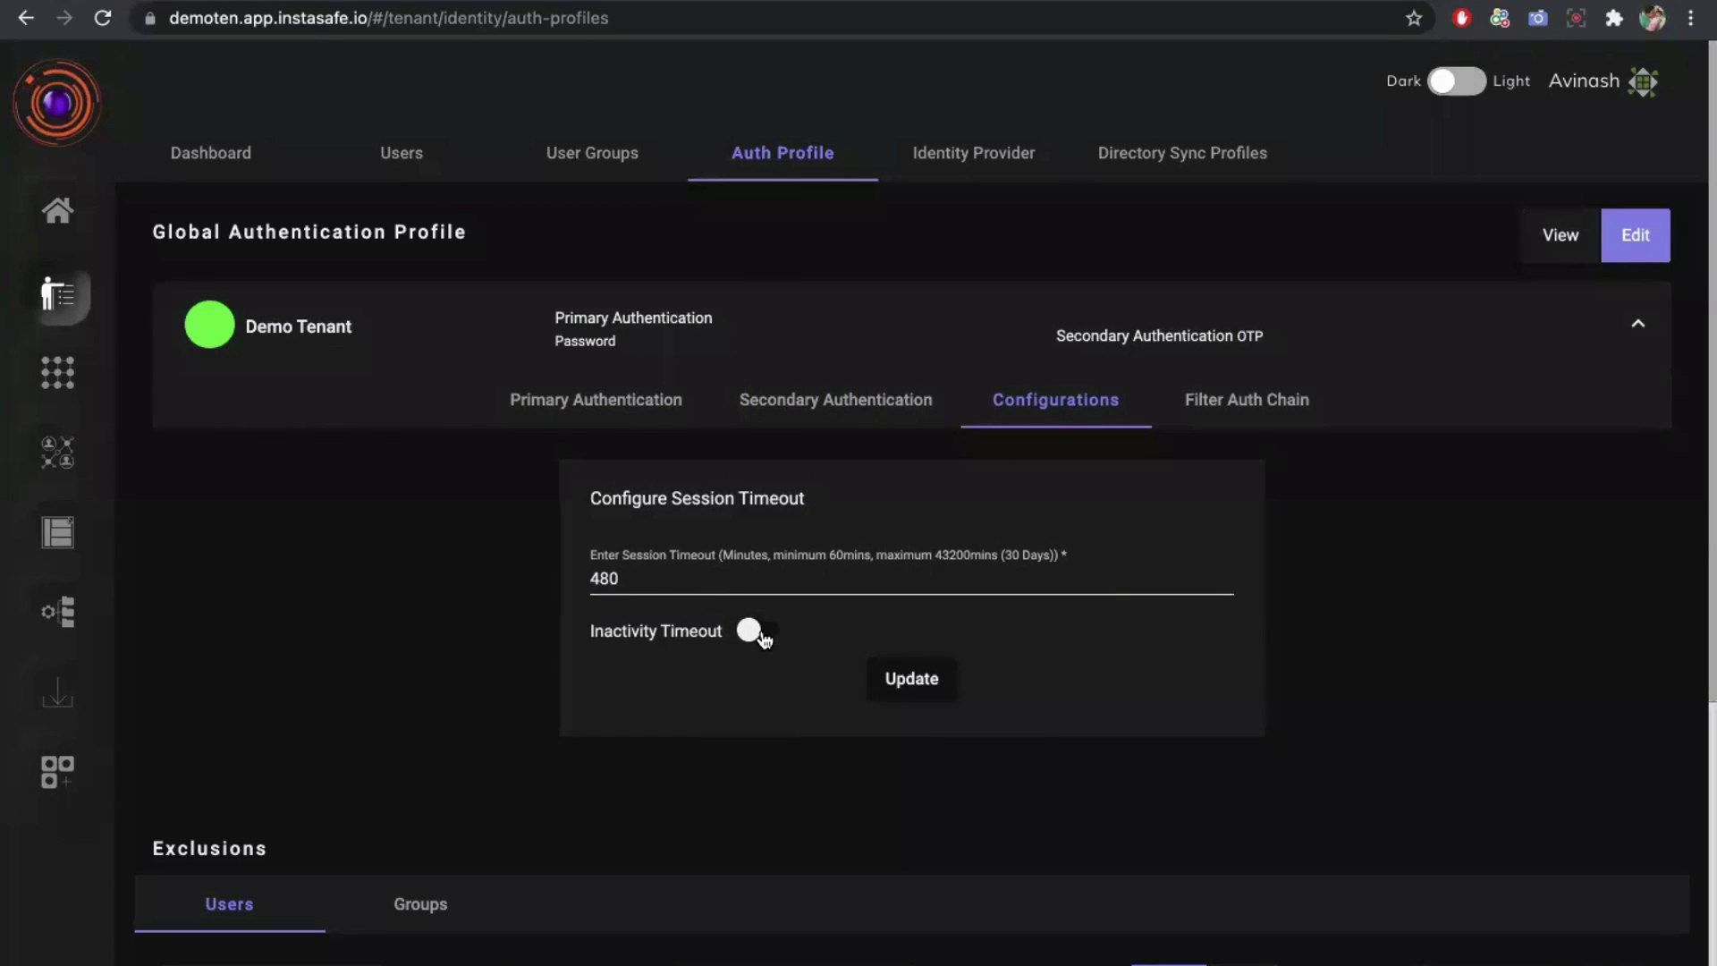
# Enable Filter chain auth, try Whitelist and Blacklist address modes, then collapse Demo Tenant
pyautogui.click(1288, 419)
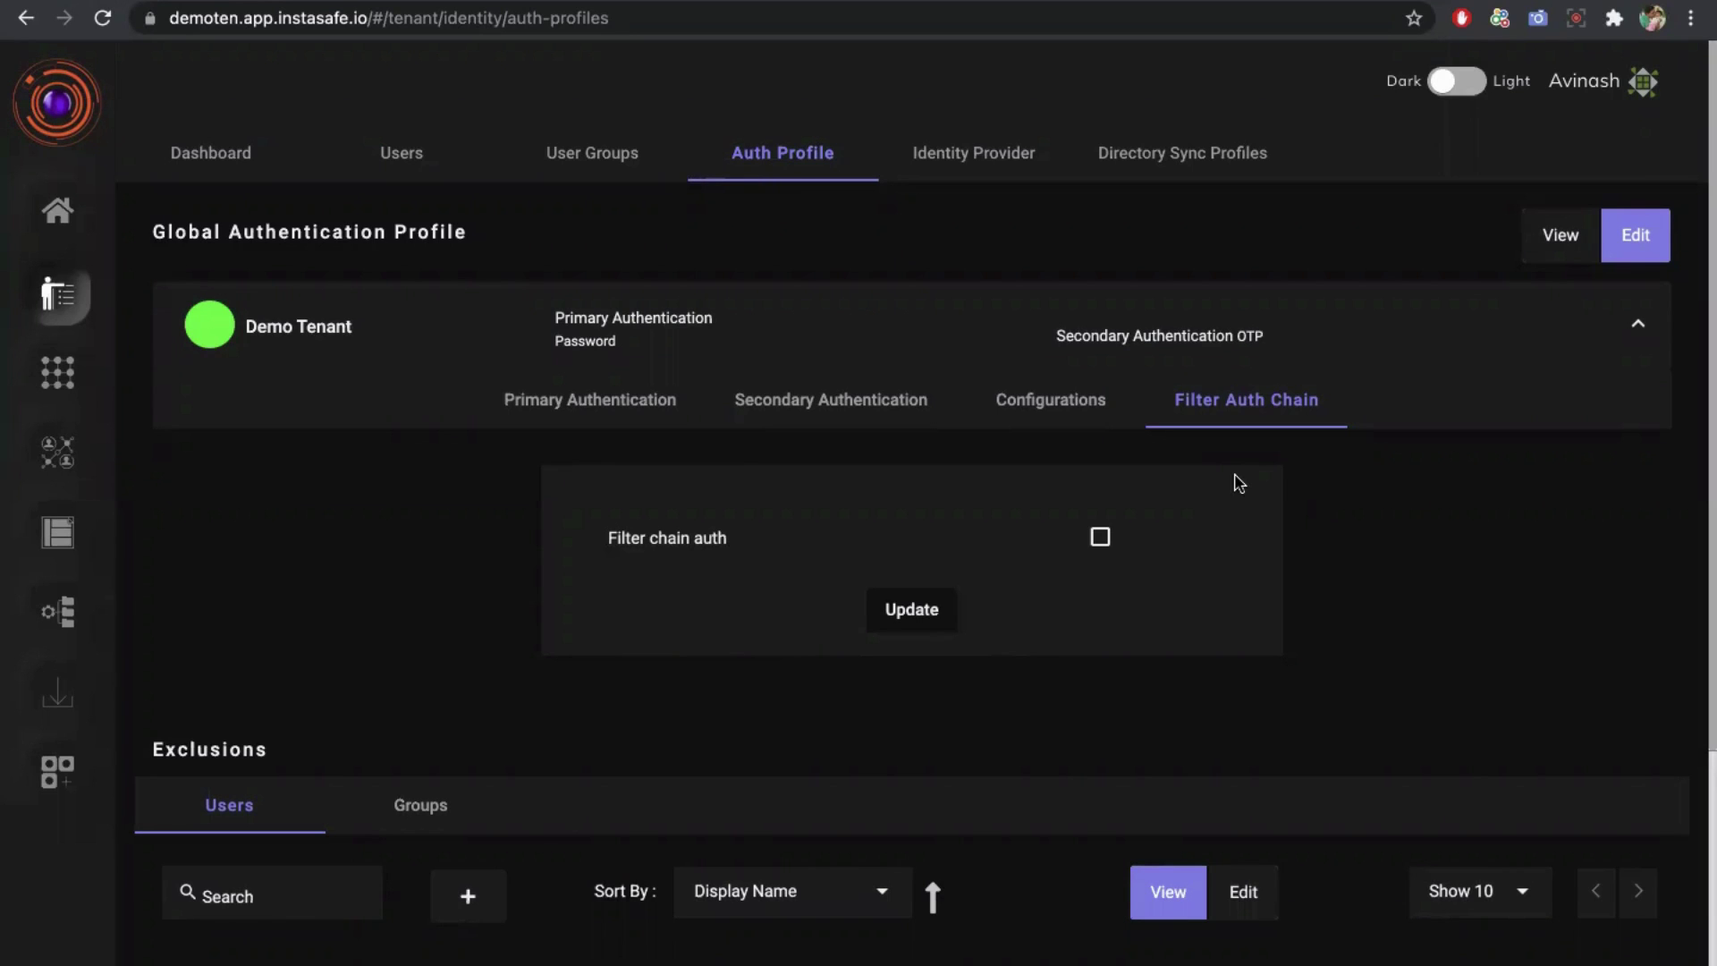
pyautogui.click(1100, 538)
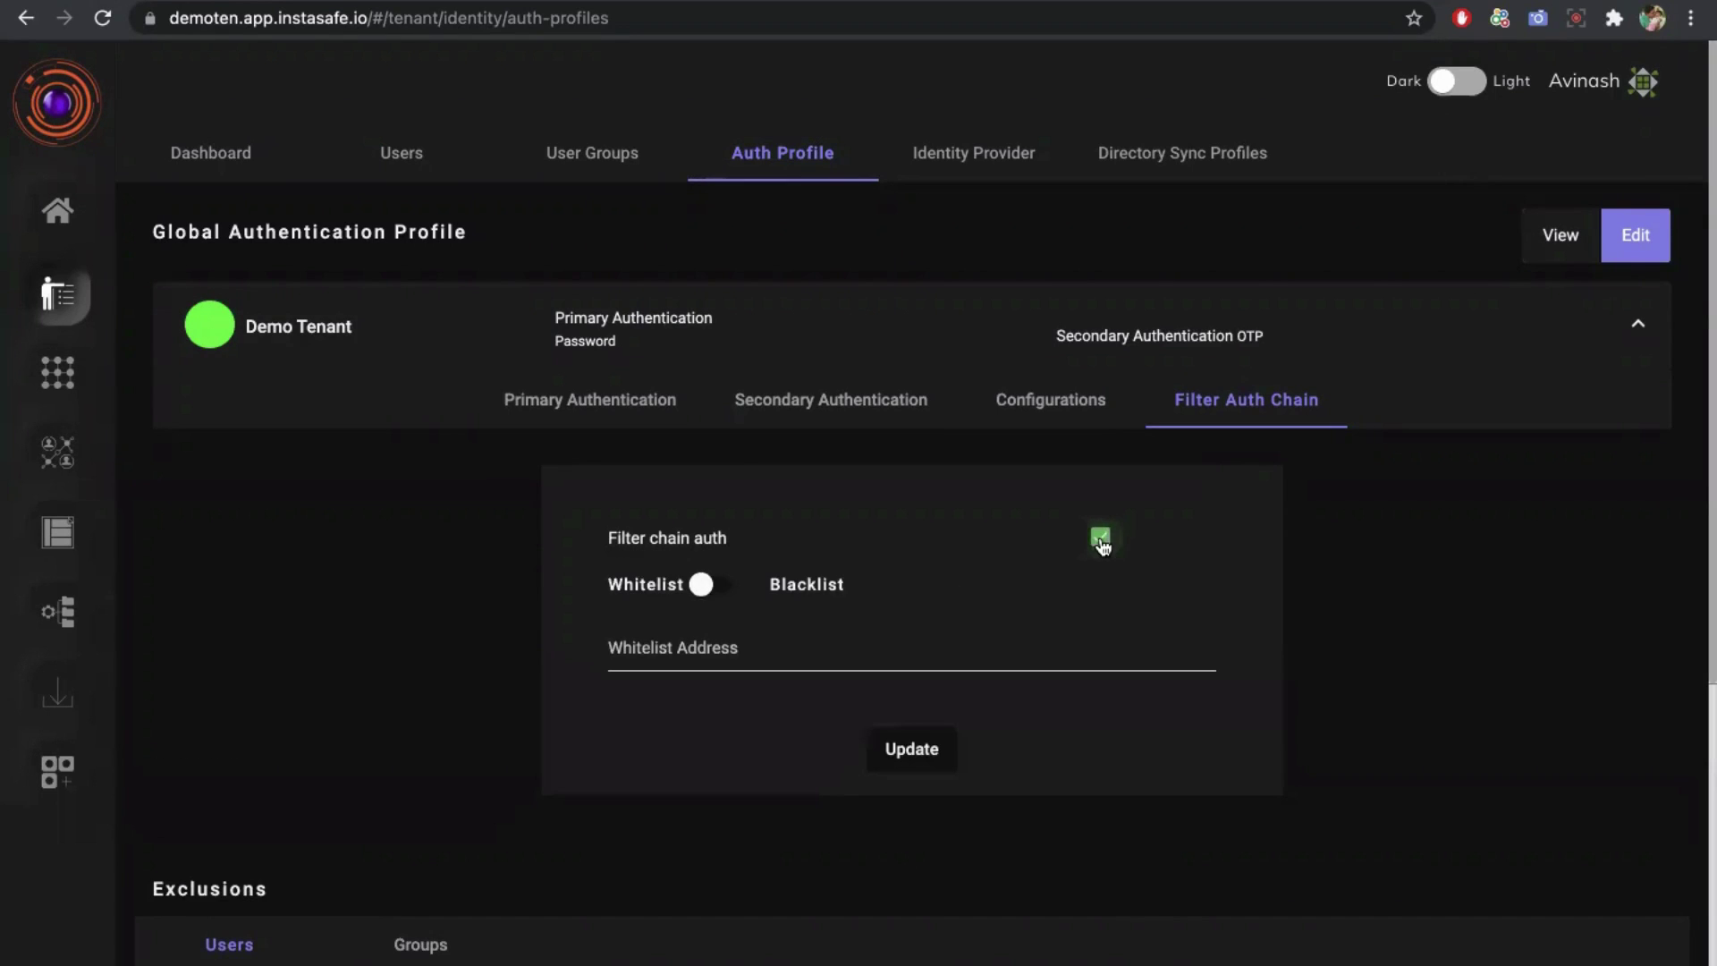
pyautogui.click(675, 648)
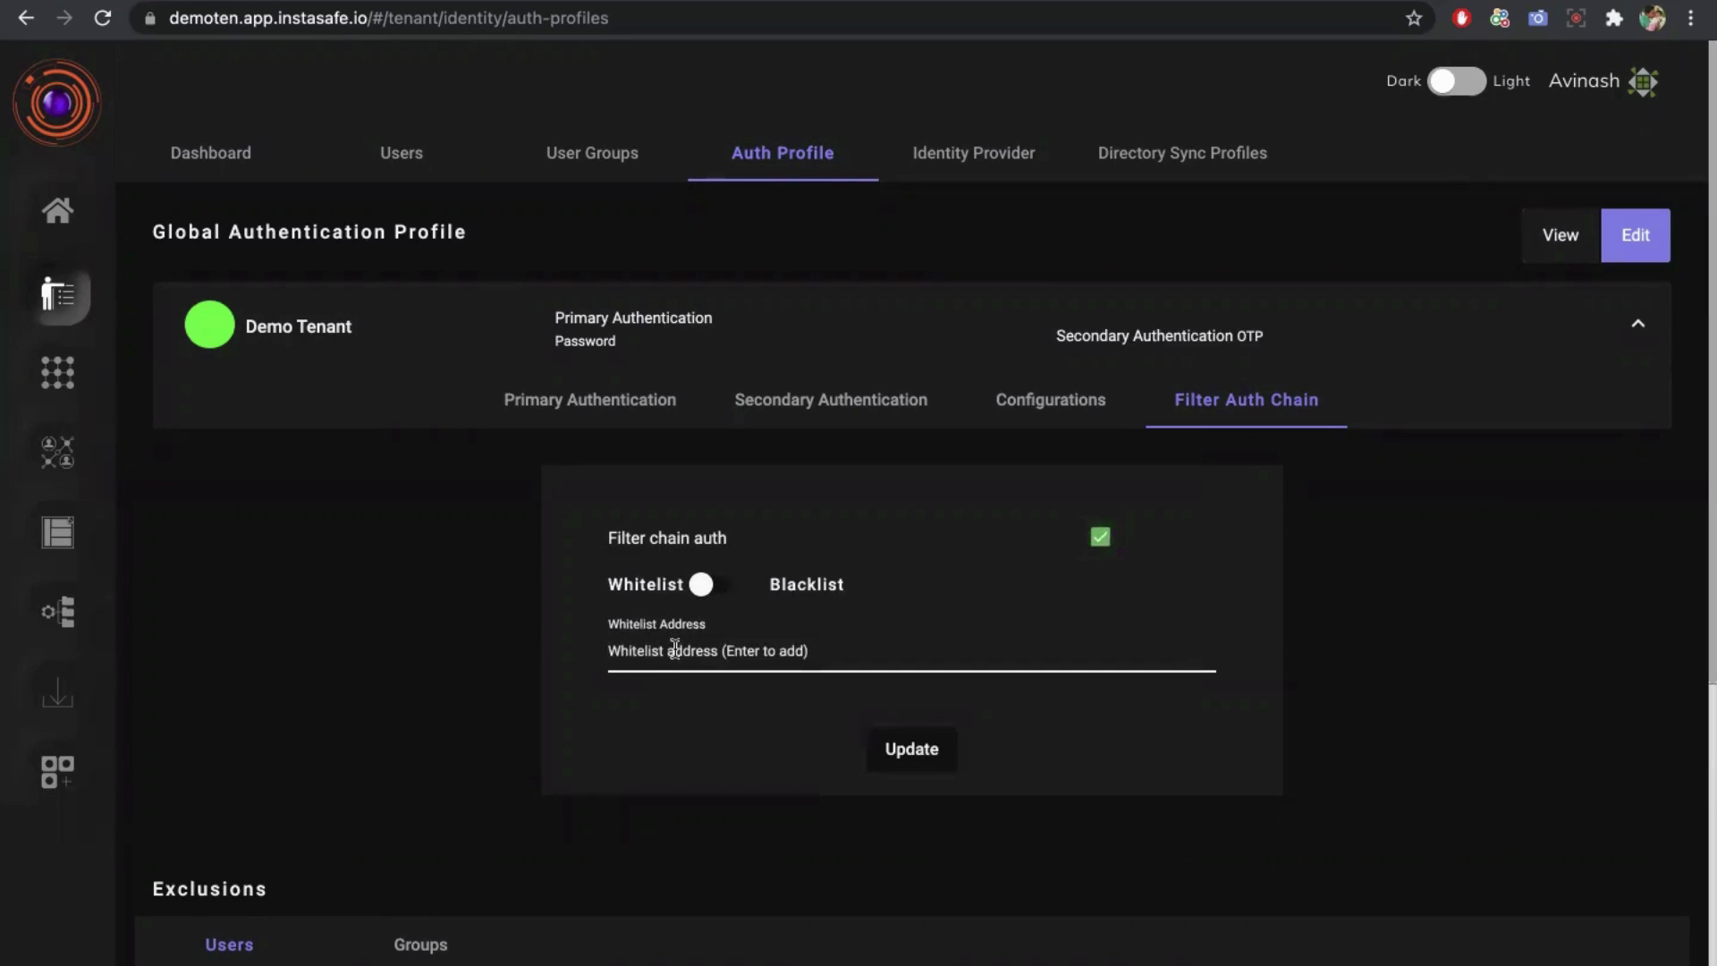
pyautogui.click(724, 587)
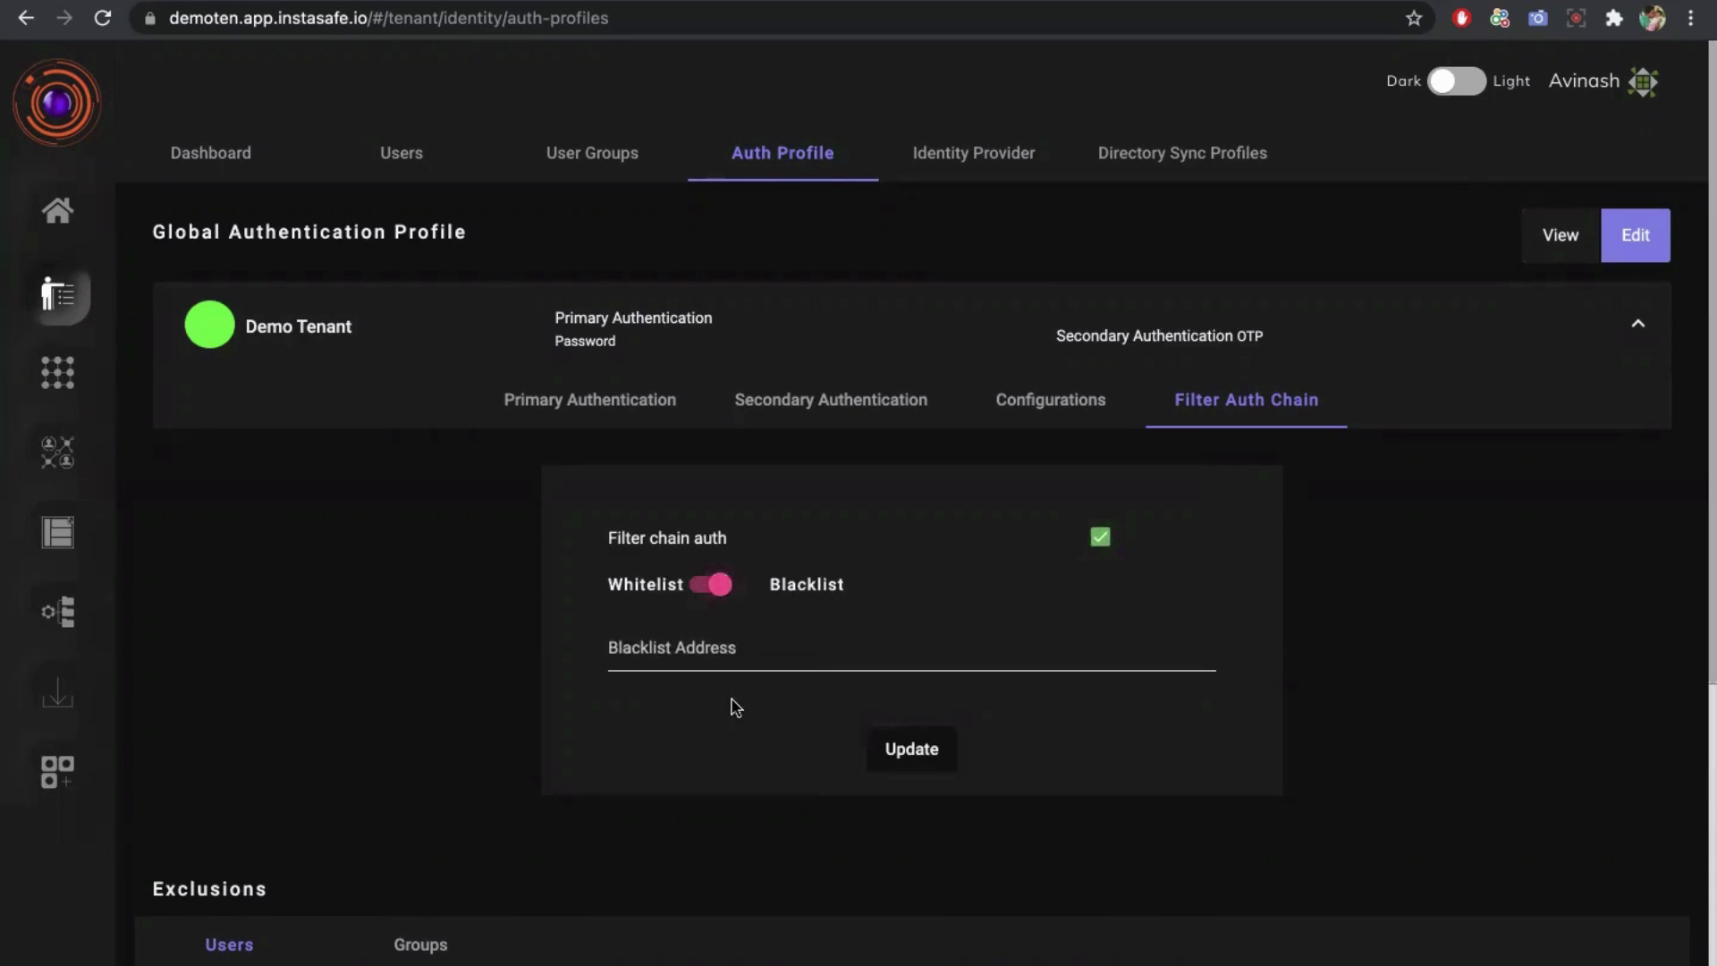
pyautogui.click(741, 642)
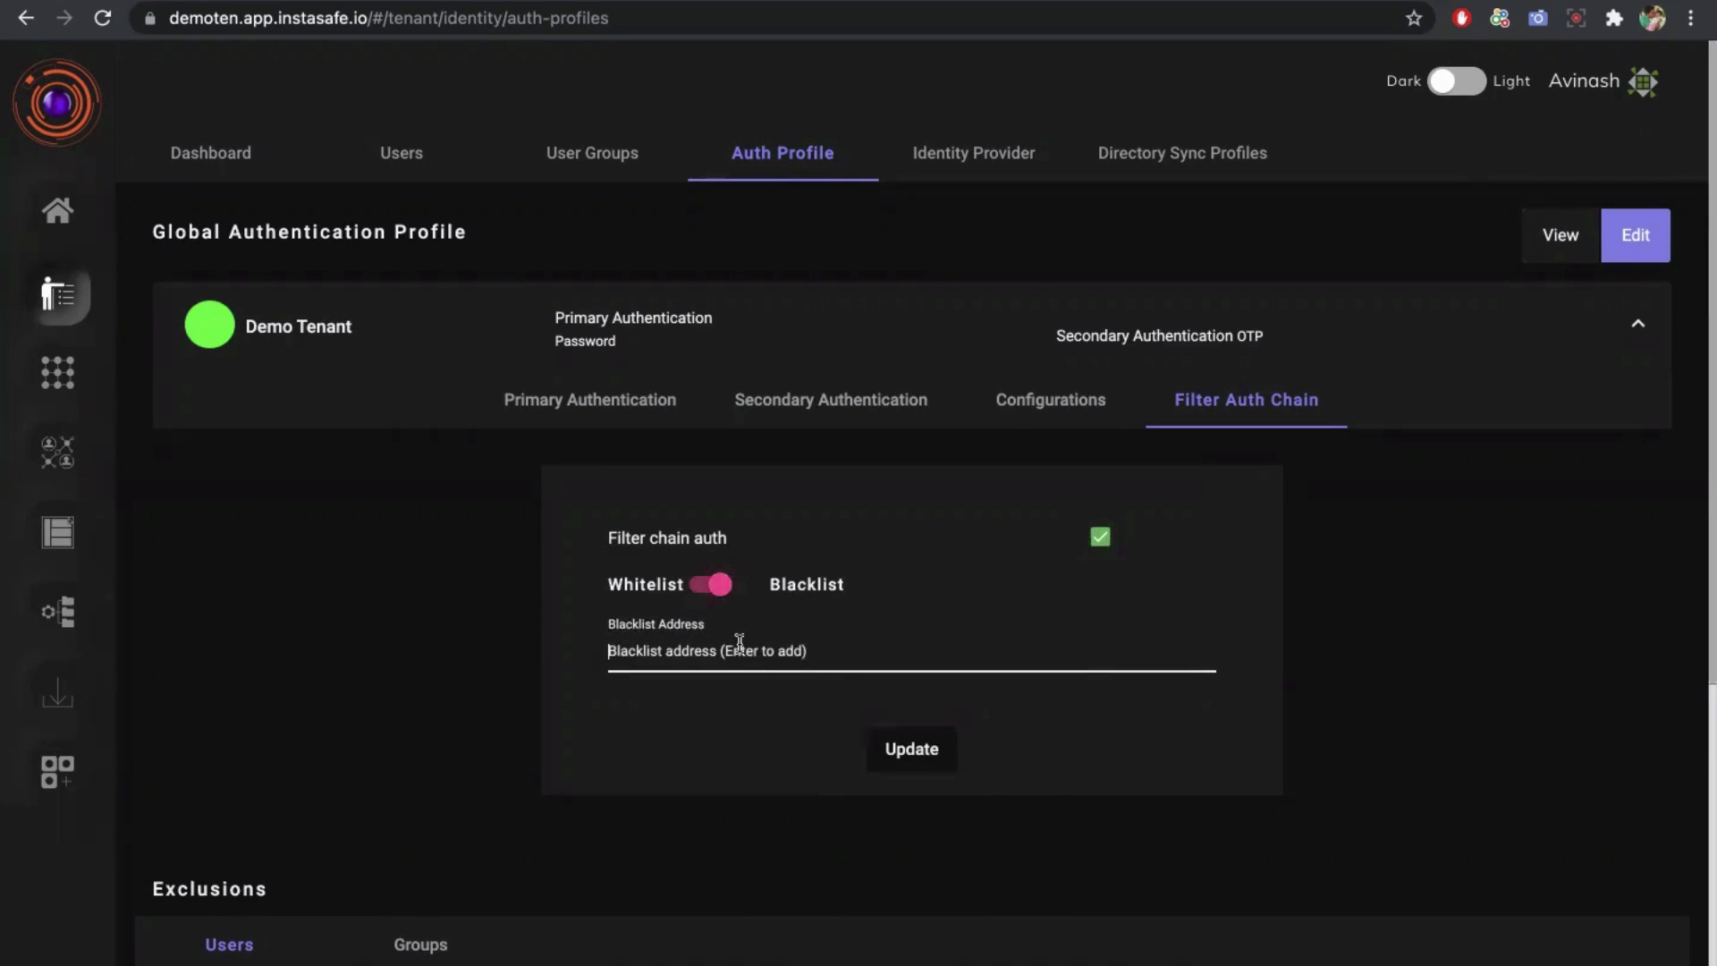
pyautogui.click(498, 332)
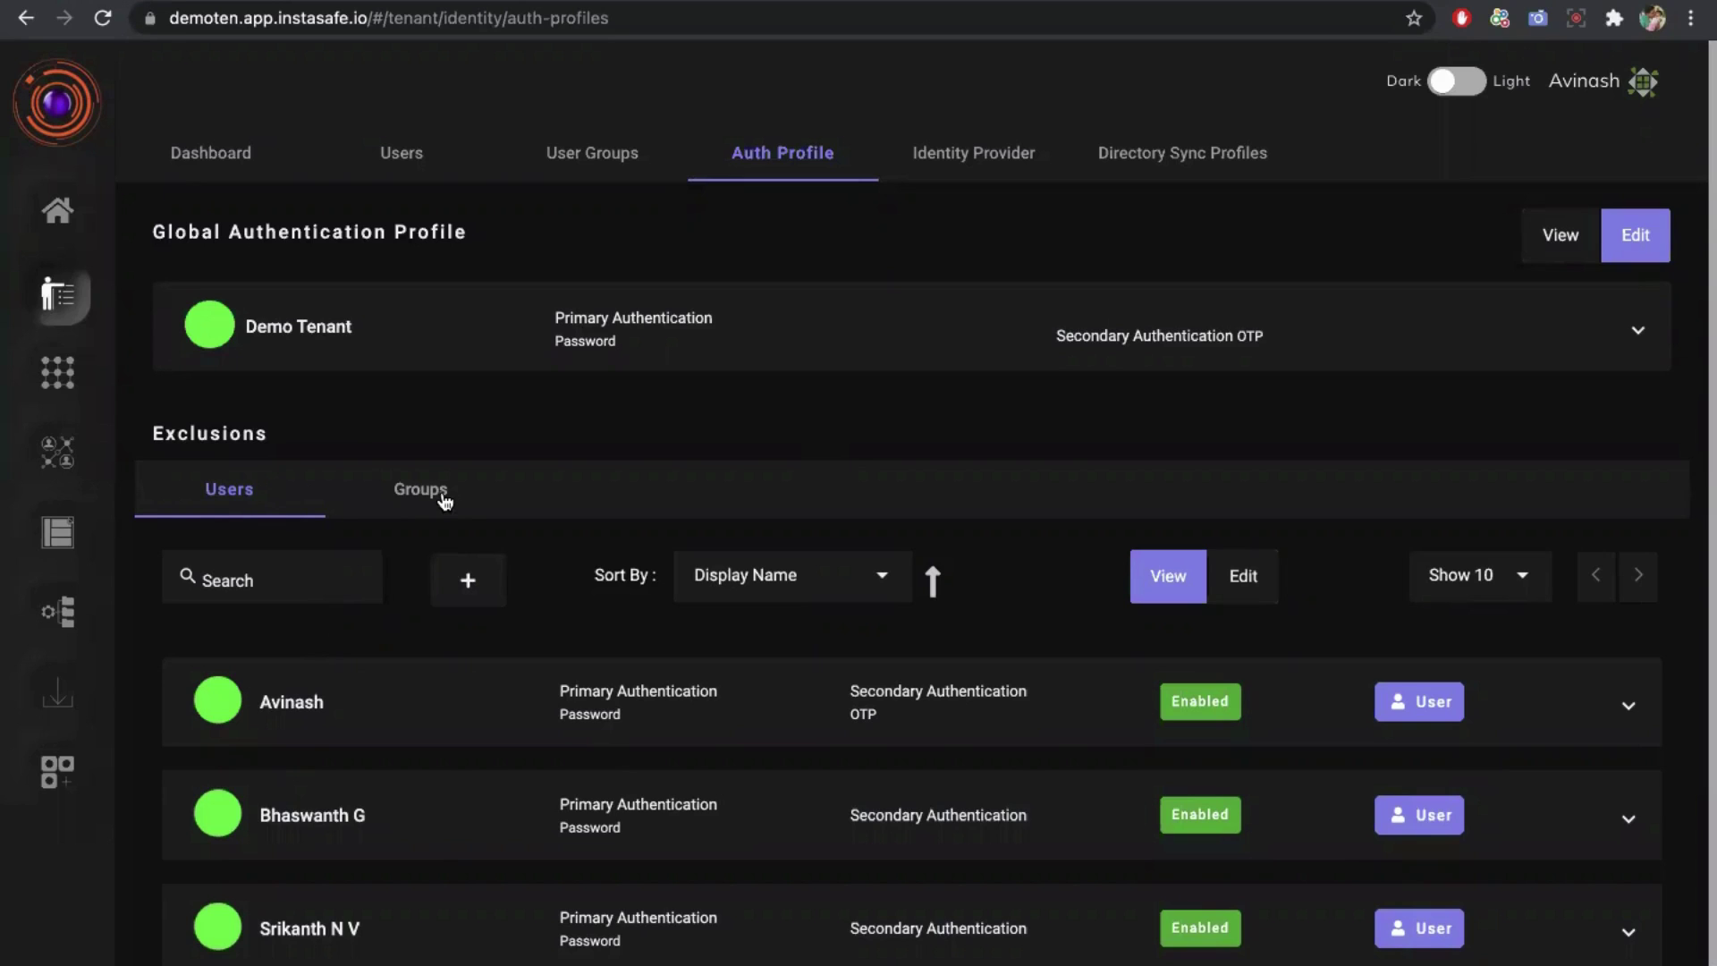
# Open the Identity Provider list showing OneDriveTest (O365) and Parllels (GENERAL)
pyautogui.scroll(-1, 795, 729)
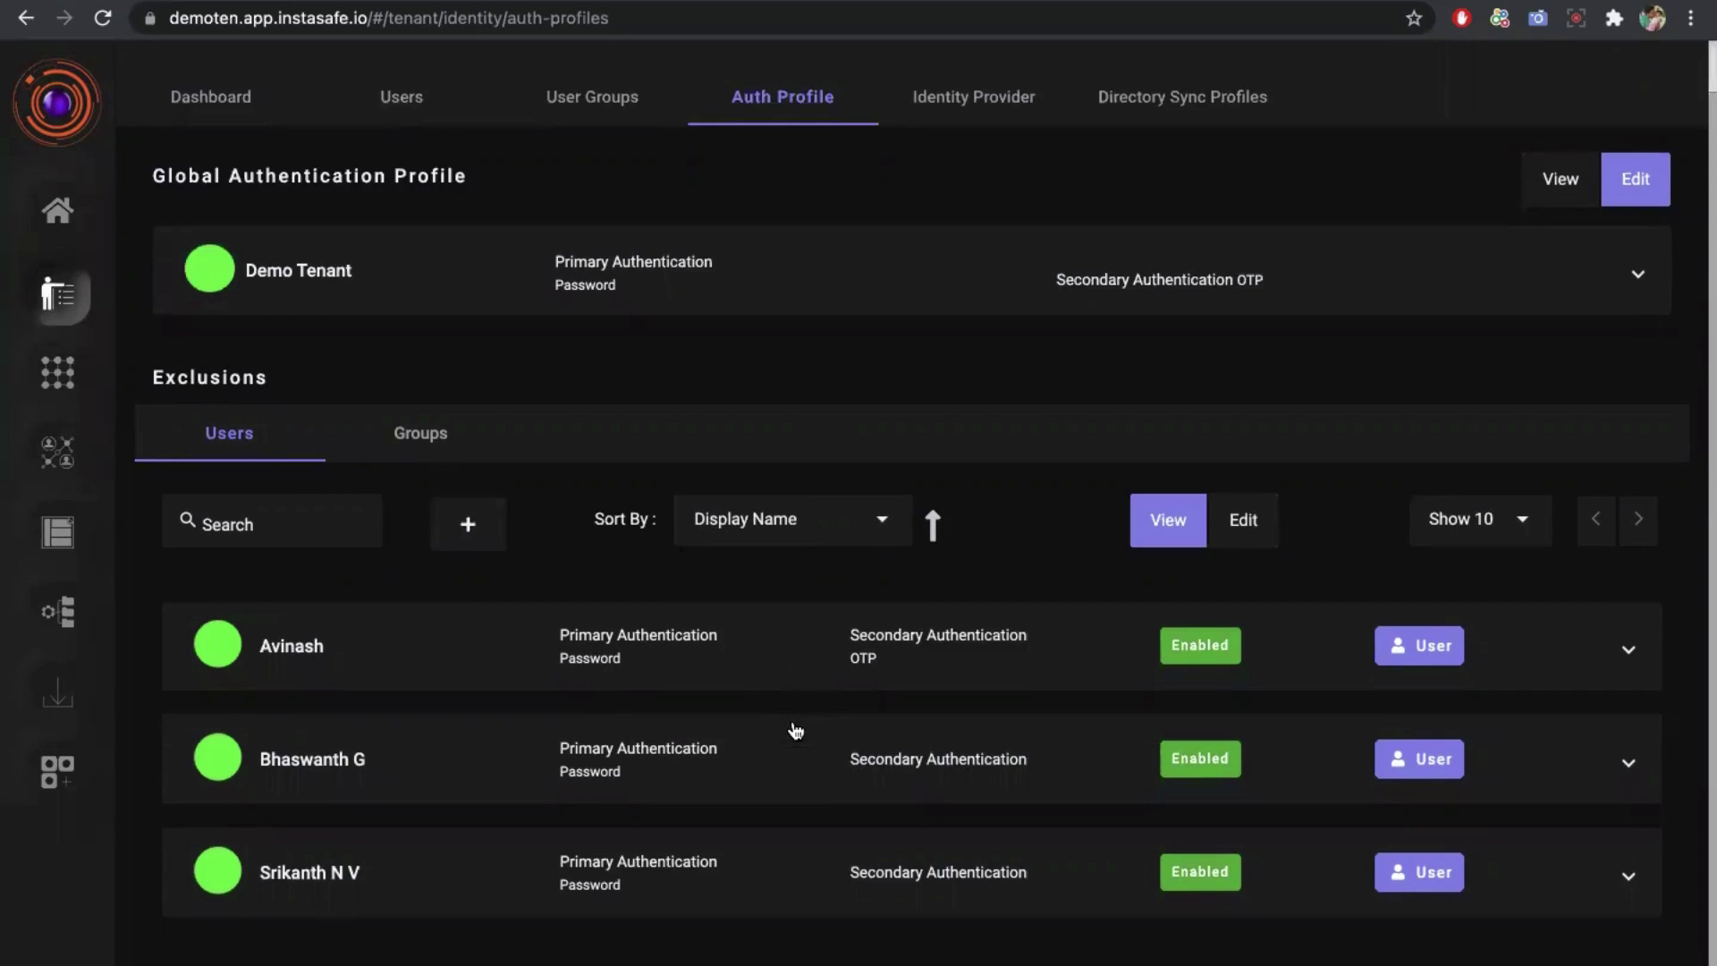
pyautogui.click(1001, 106)
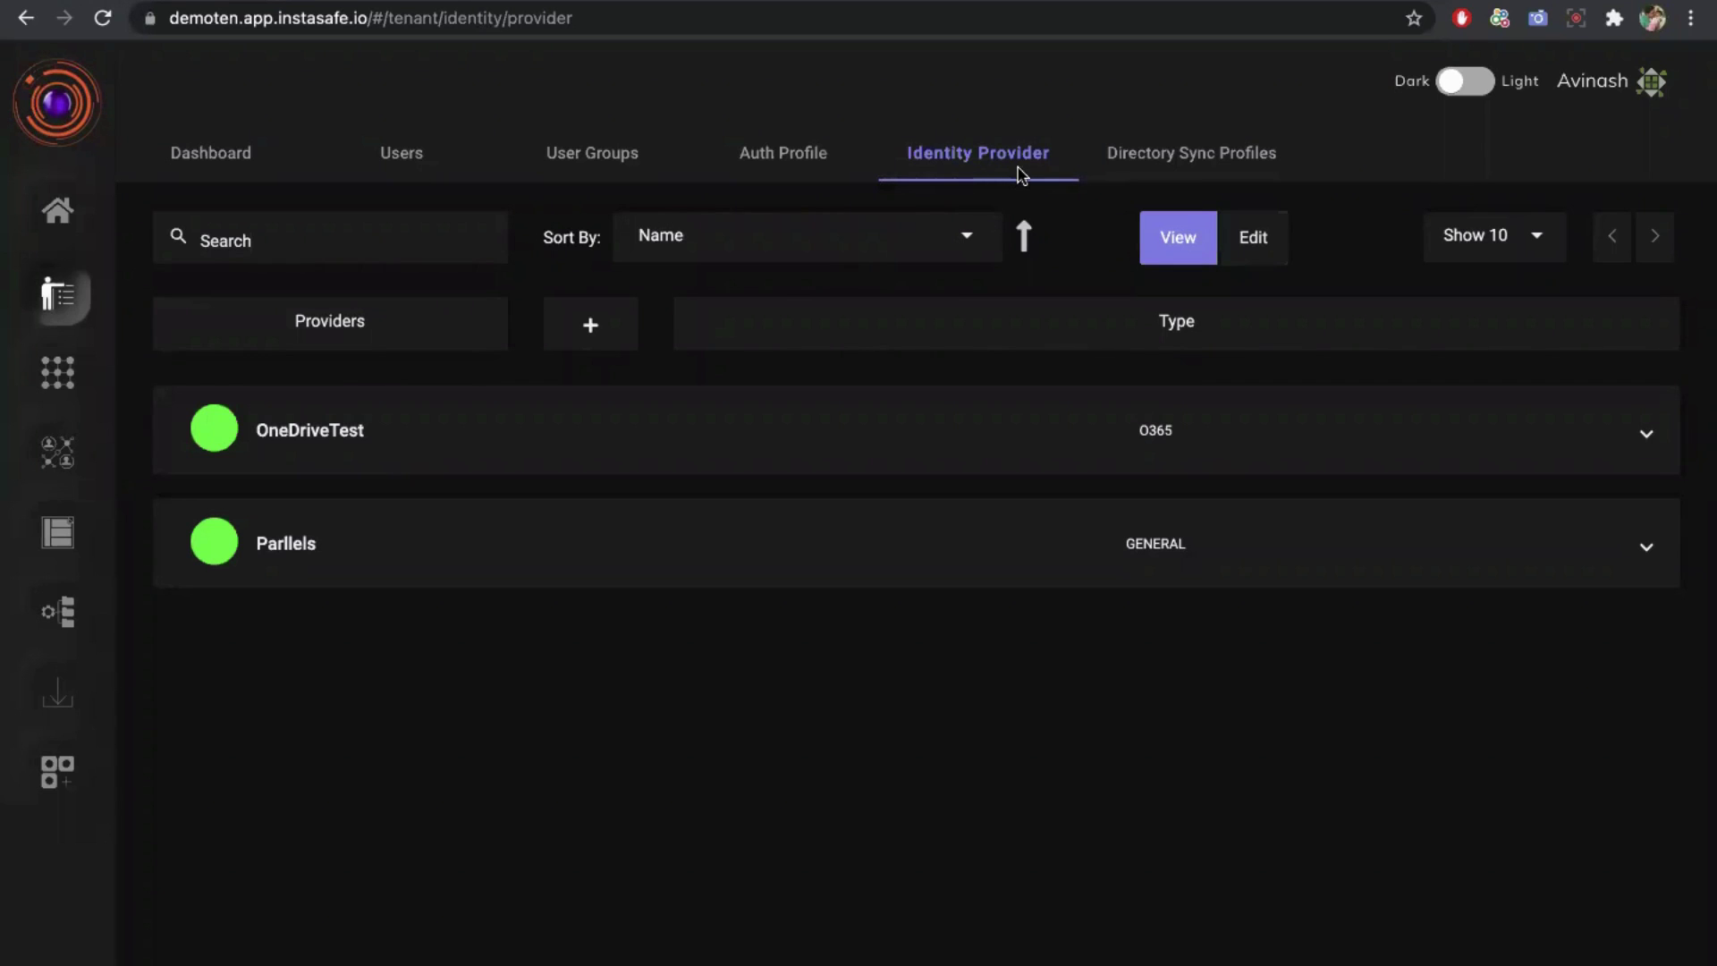
# View Directory Sync Profiles and their provider options, then open the Perimeter dashboard
pyautogui.click(1151, 157)
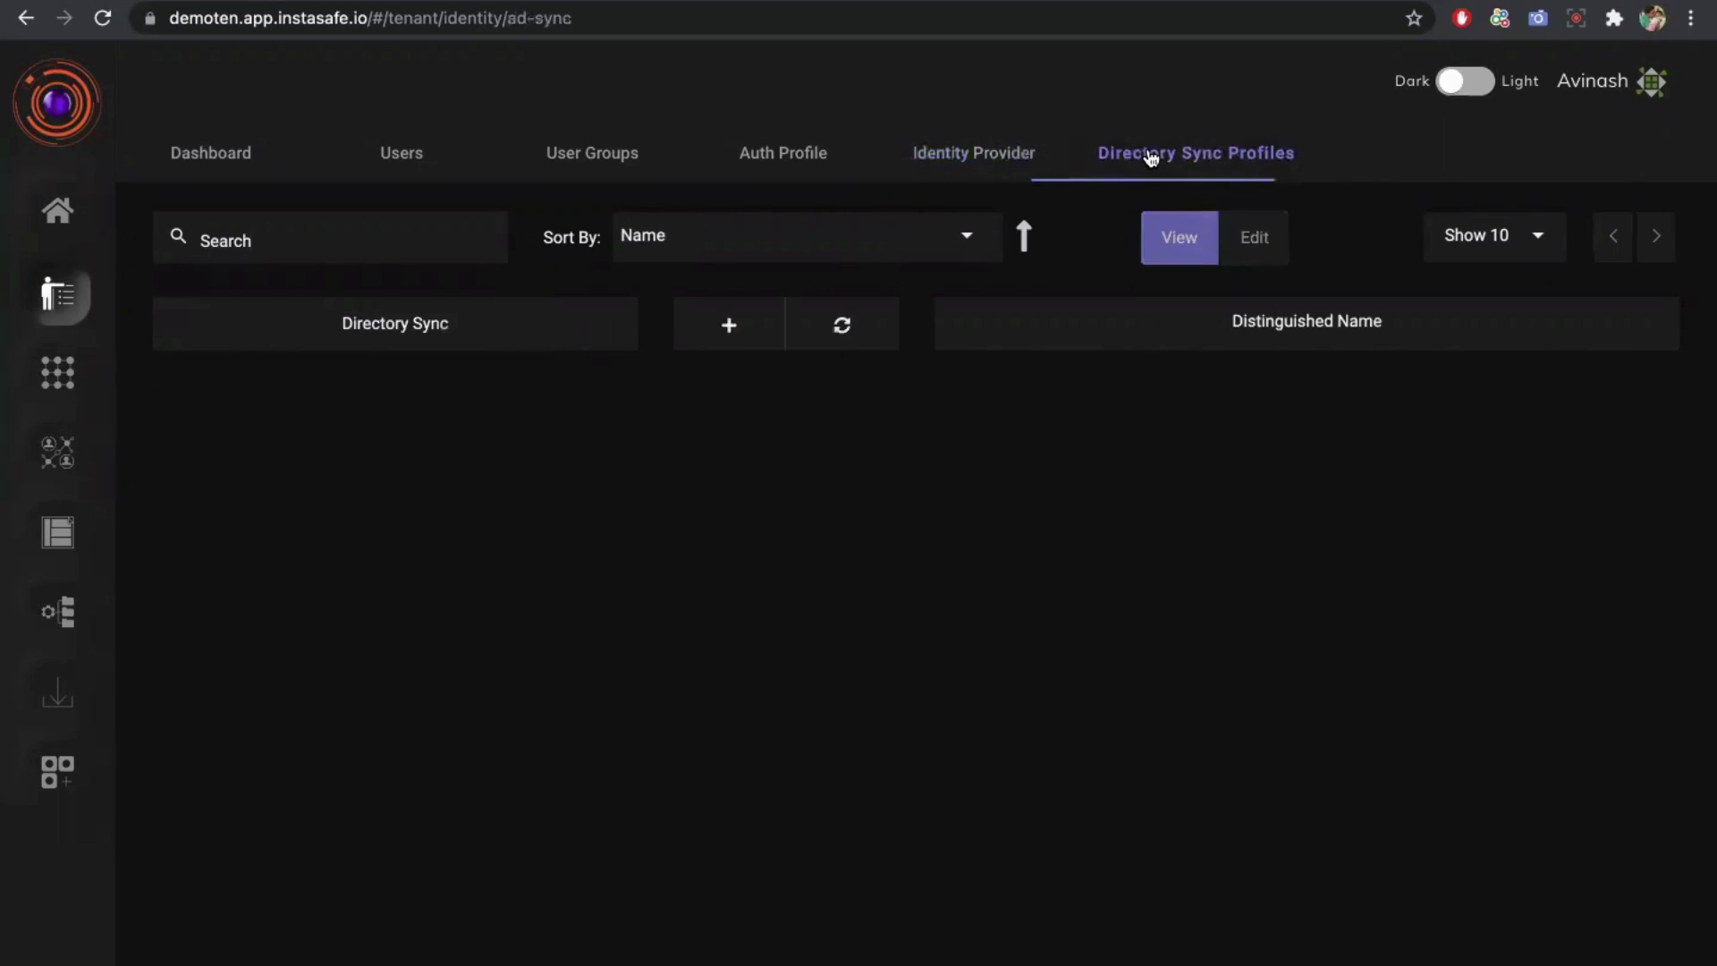
pyautogui.click(732, 326)
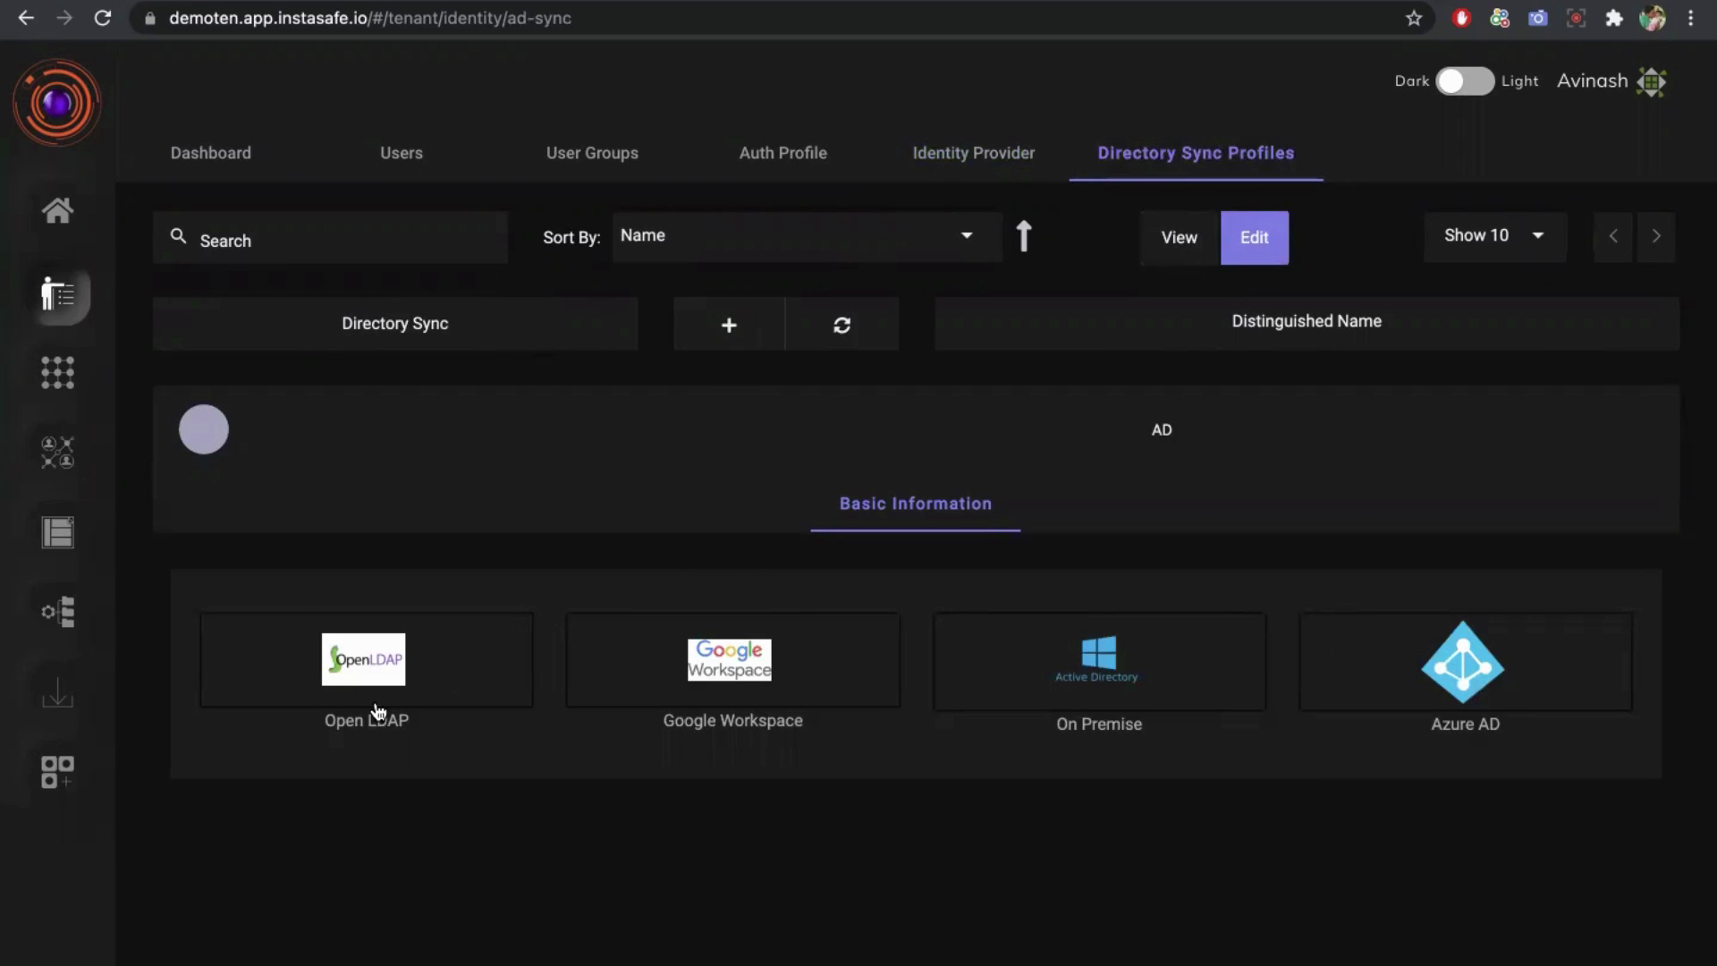
pyautogui.click(59, 375)
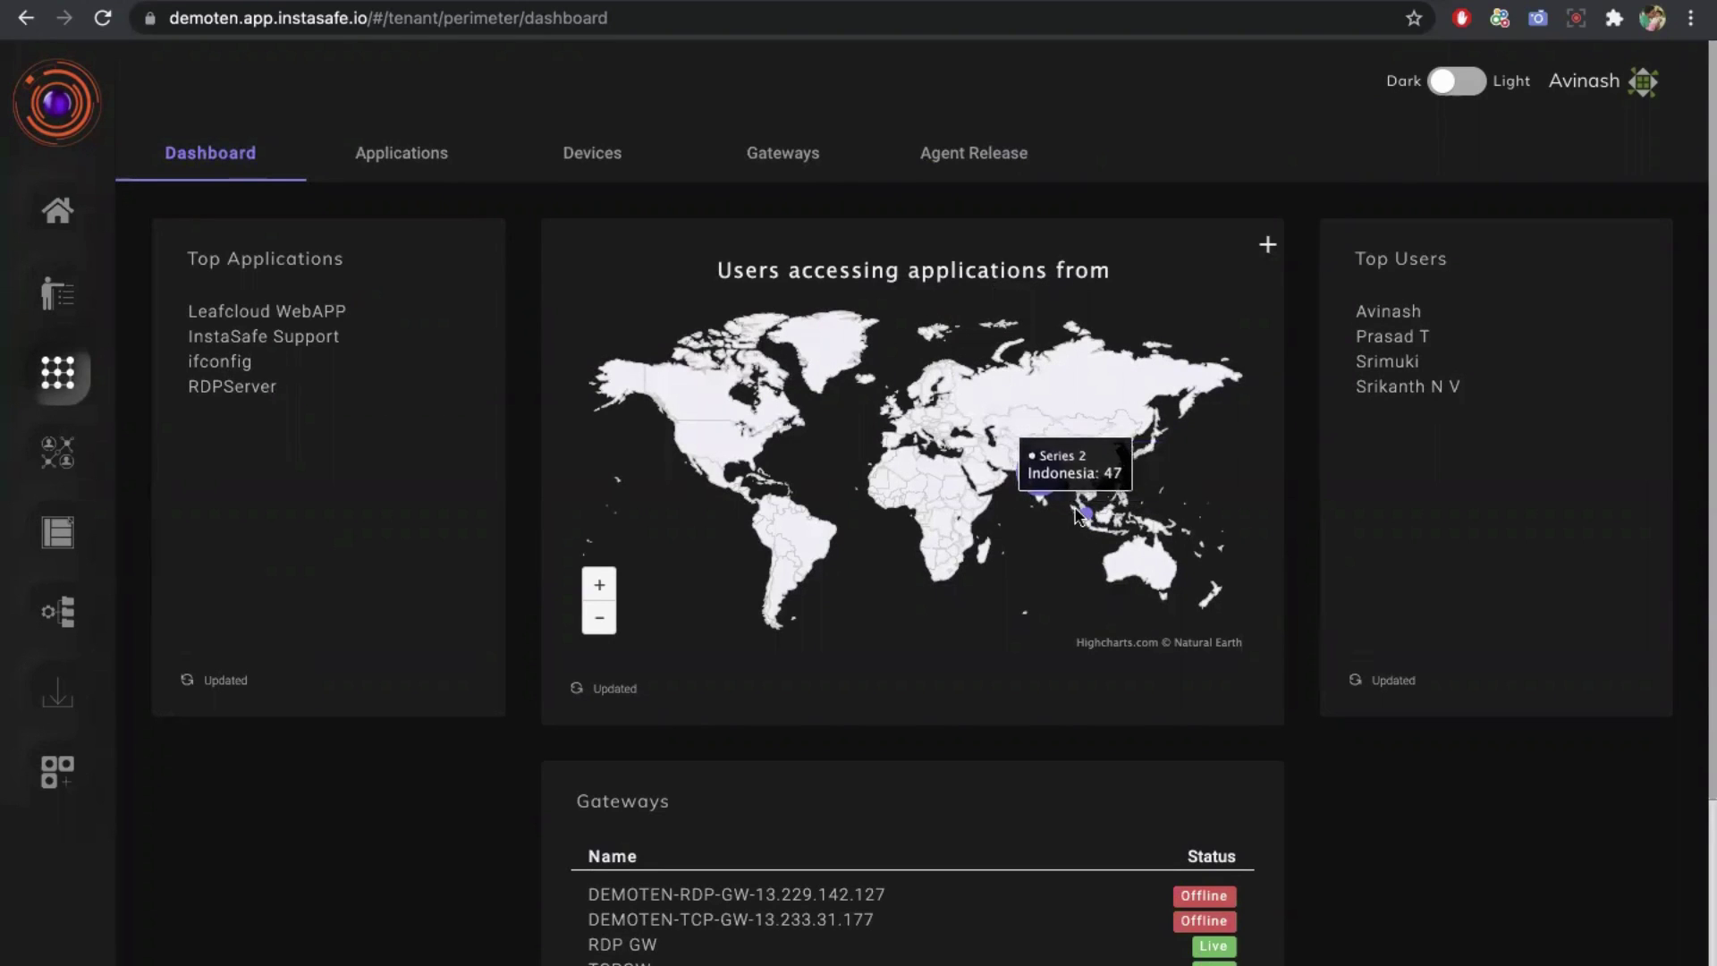
pyautogui.moveTo(1040, 473)
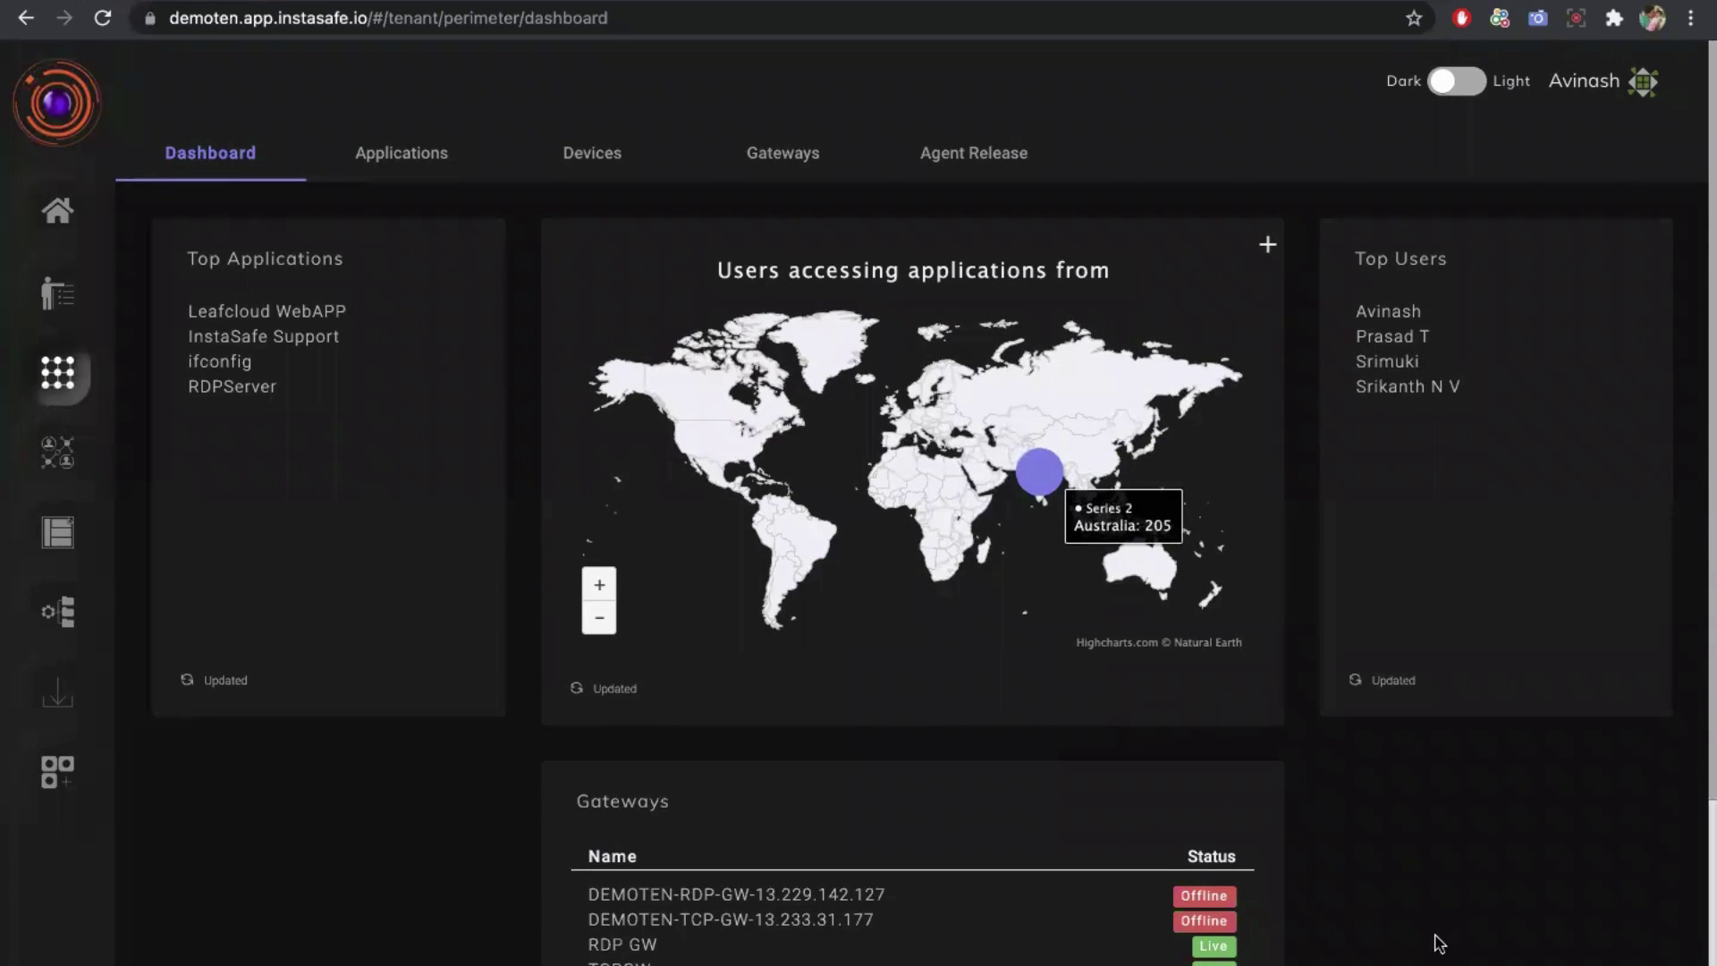
# Open the Applications list and start a new application to reveal the type choices
pyautogui.scroll(-3, 1437, 939)
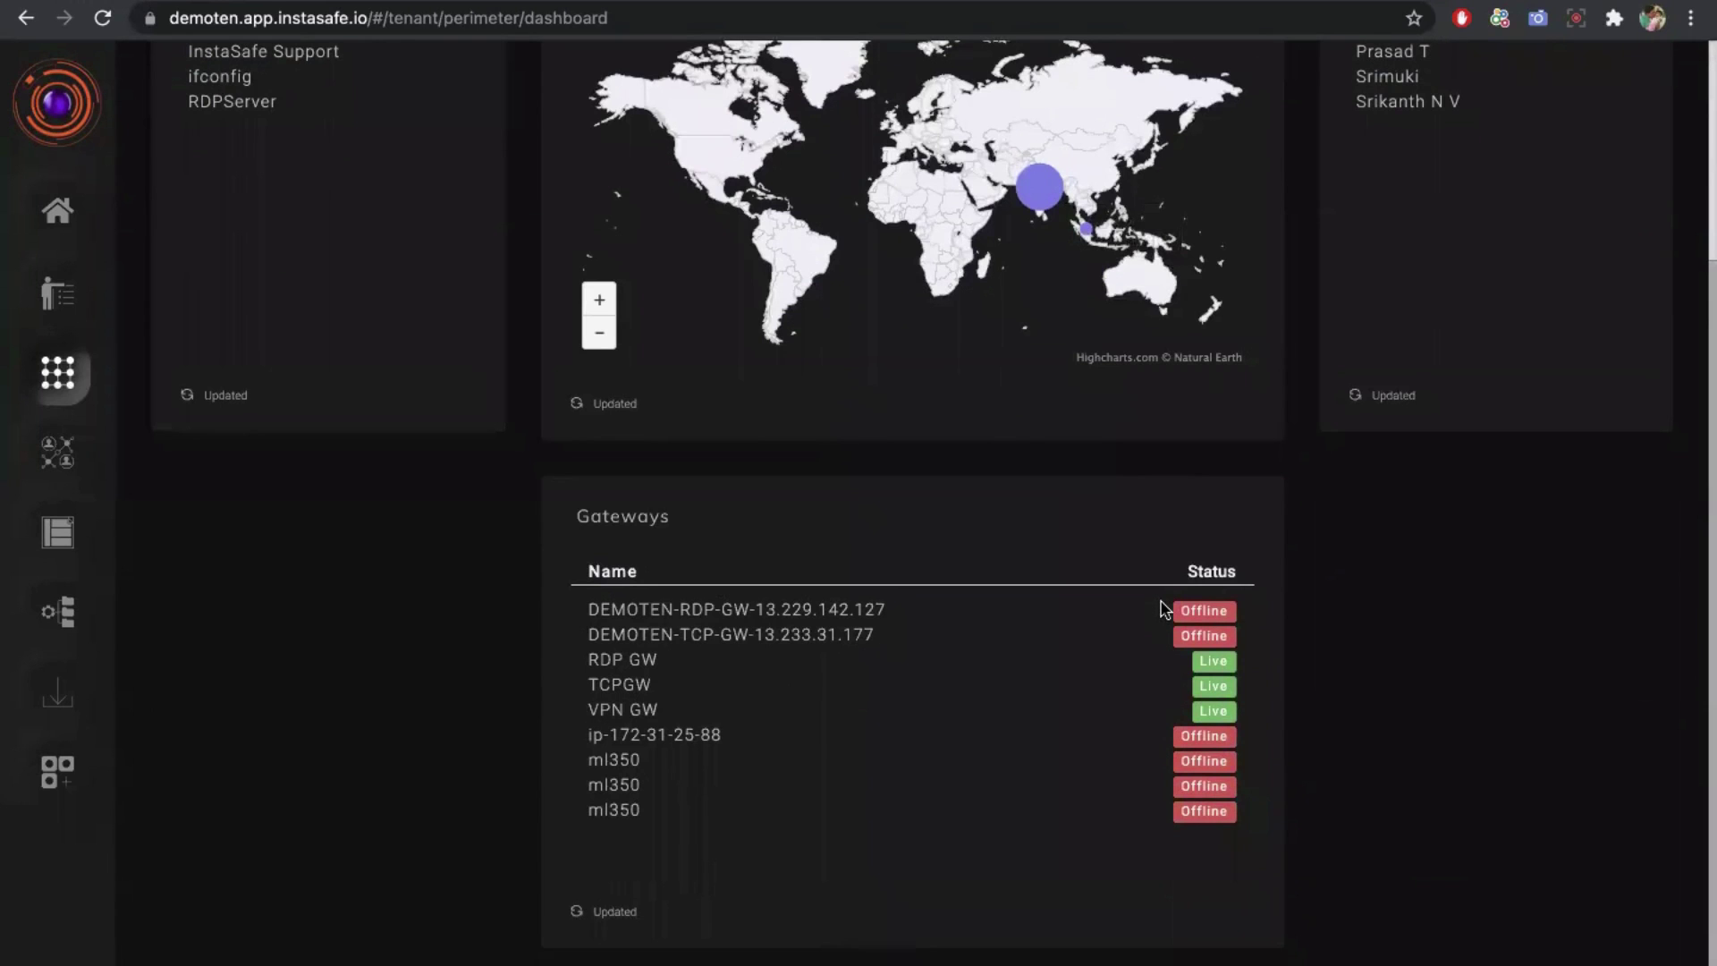
pyautogui.scroll(3, 1163, 609)
pyautogui.click(414, 154)
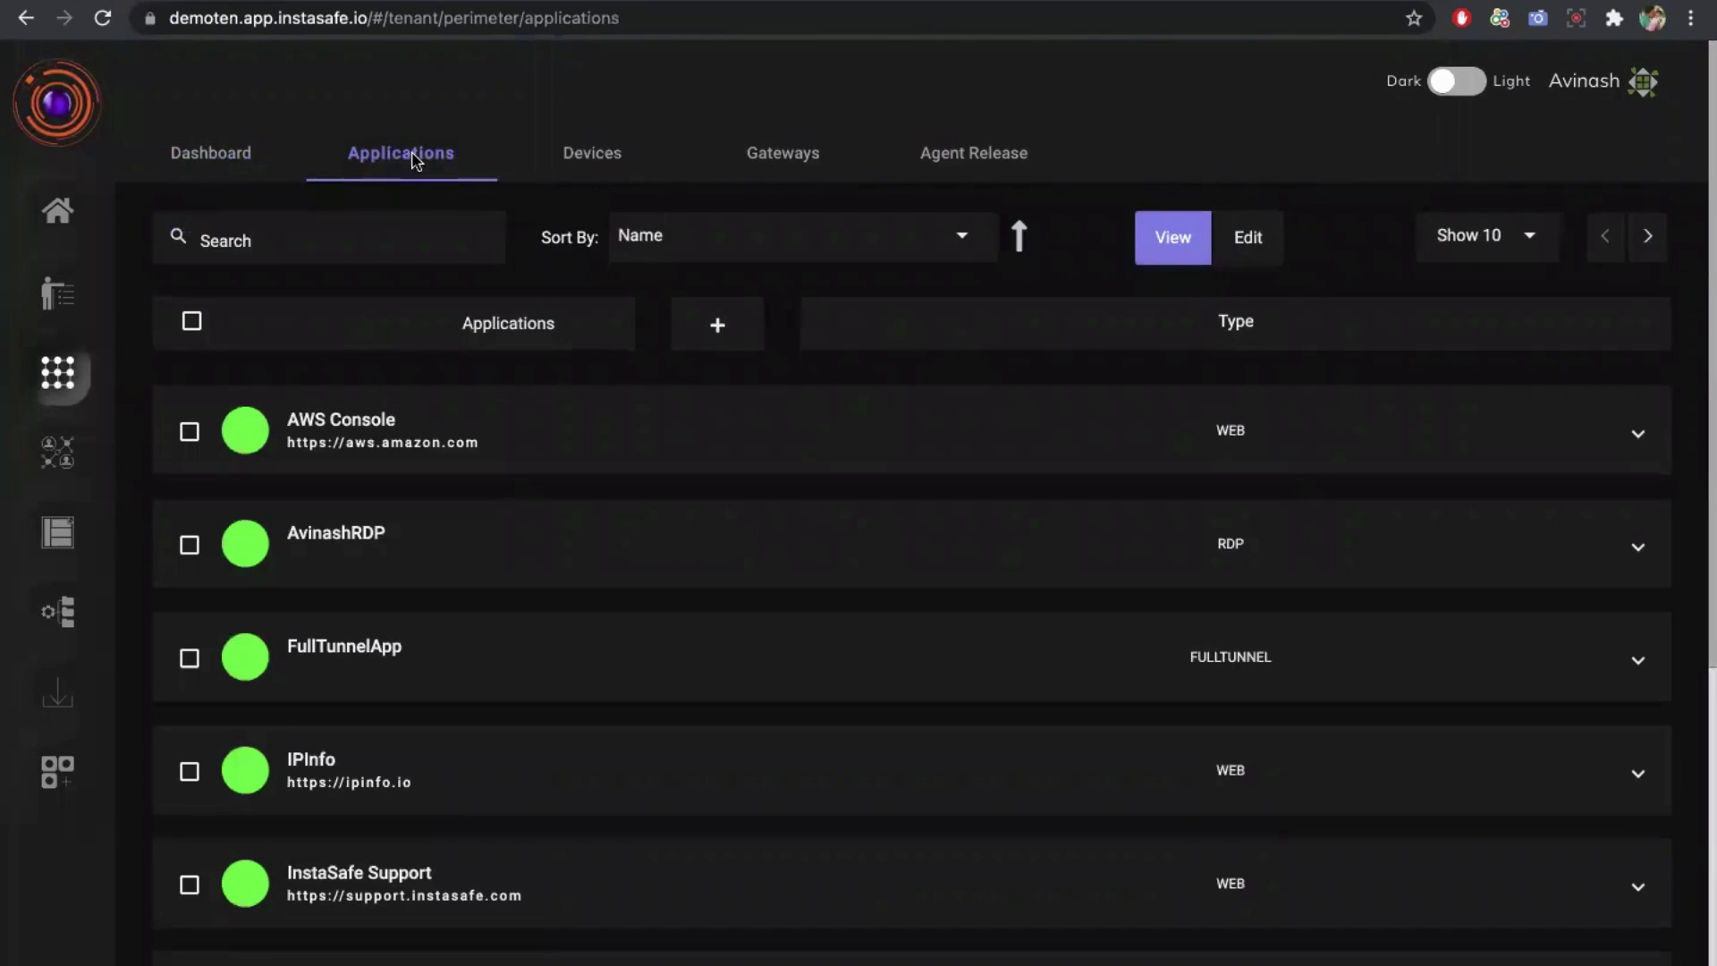
pyautogui.click(711, 338)
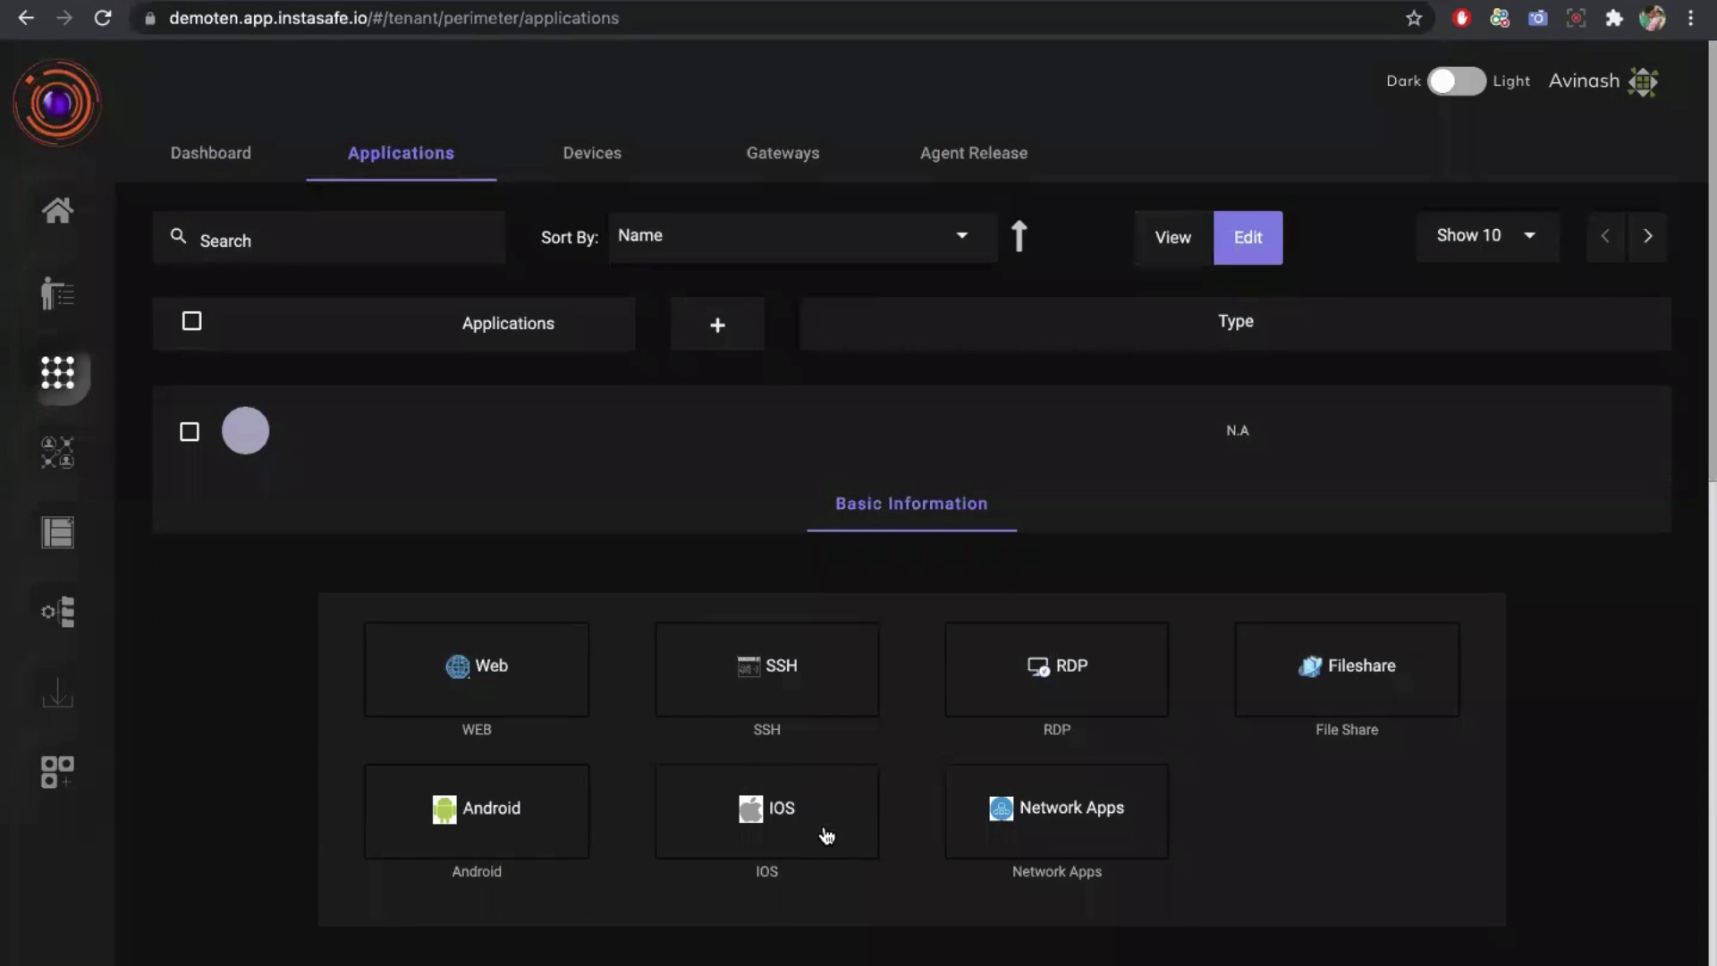
# Try the Network Apps type, discard it, and start a Web application instead
pyautogui.click(1124, 845)
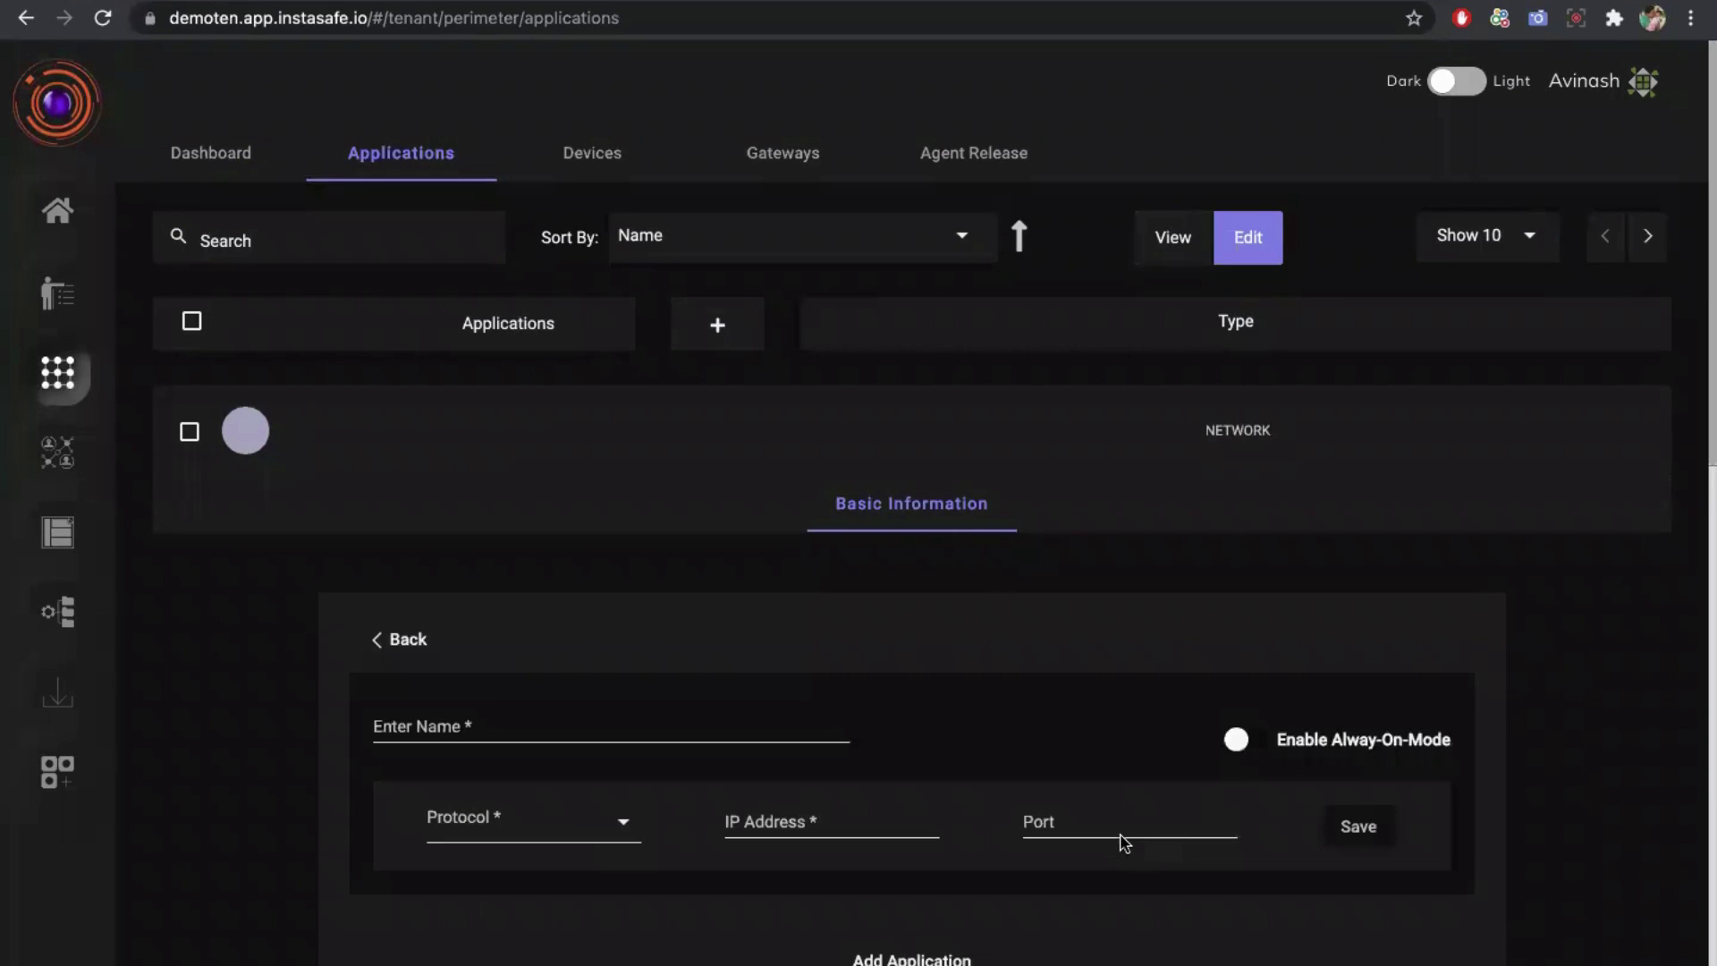
pyautogui.click(785, 435)
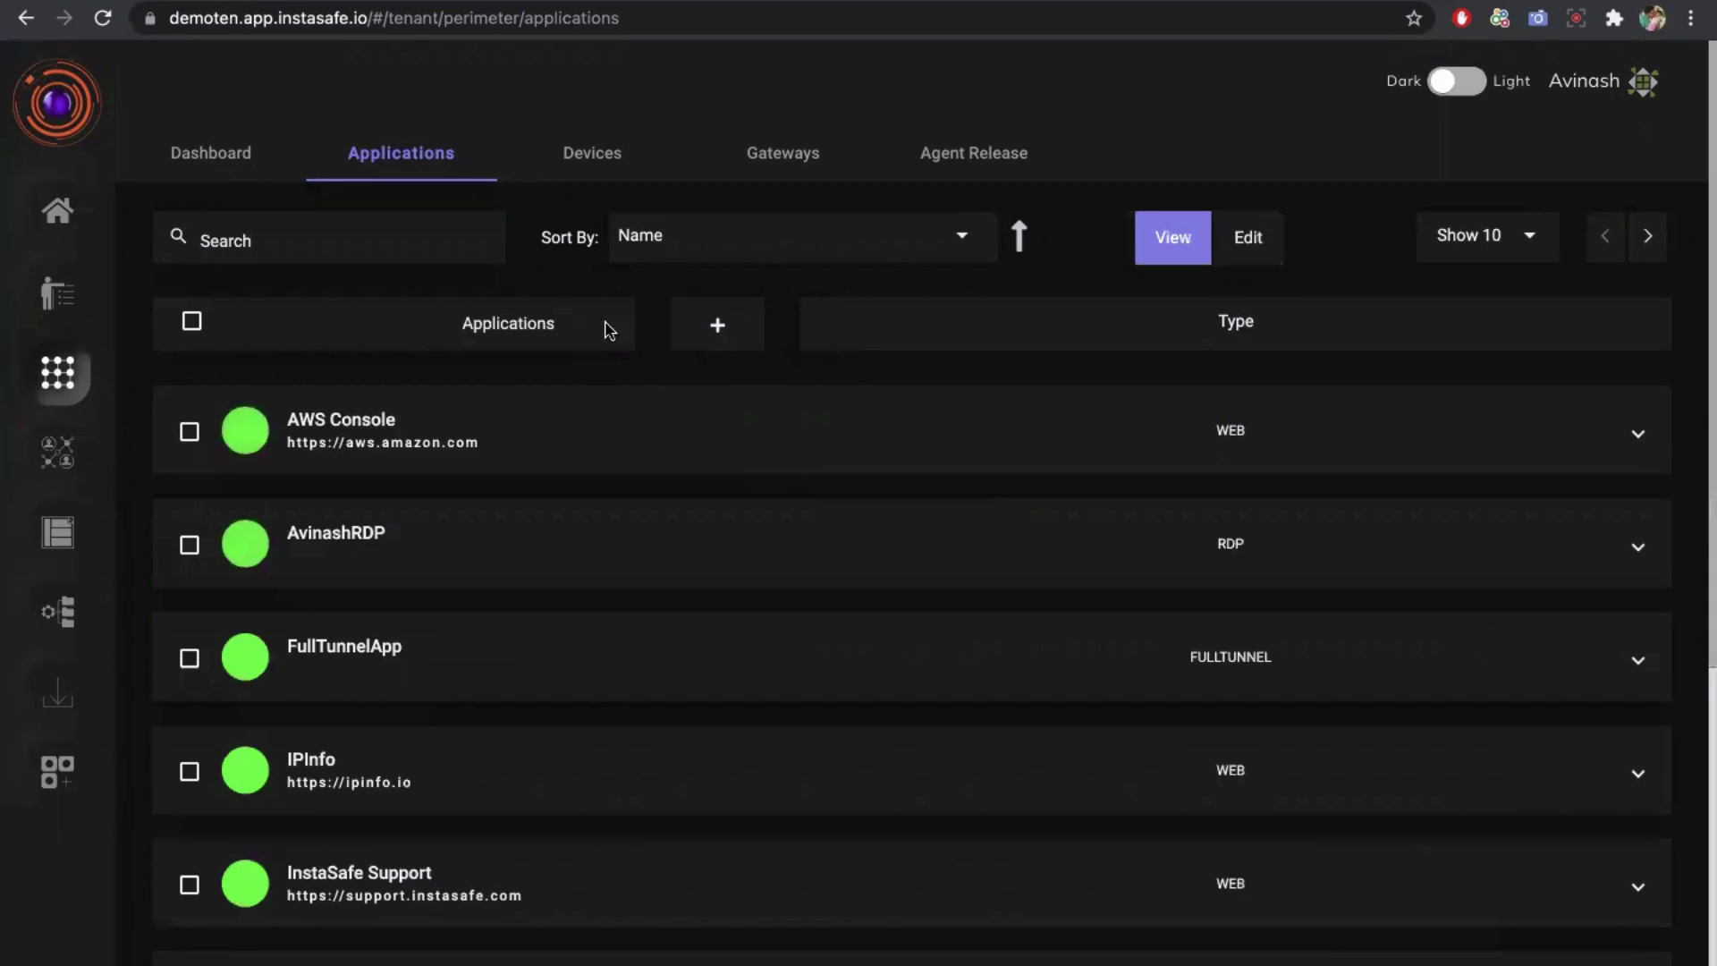
pyautogui.click(714, 331)
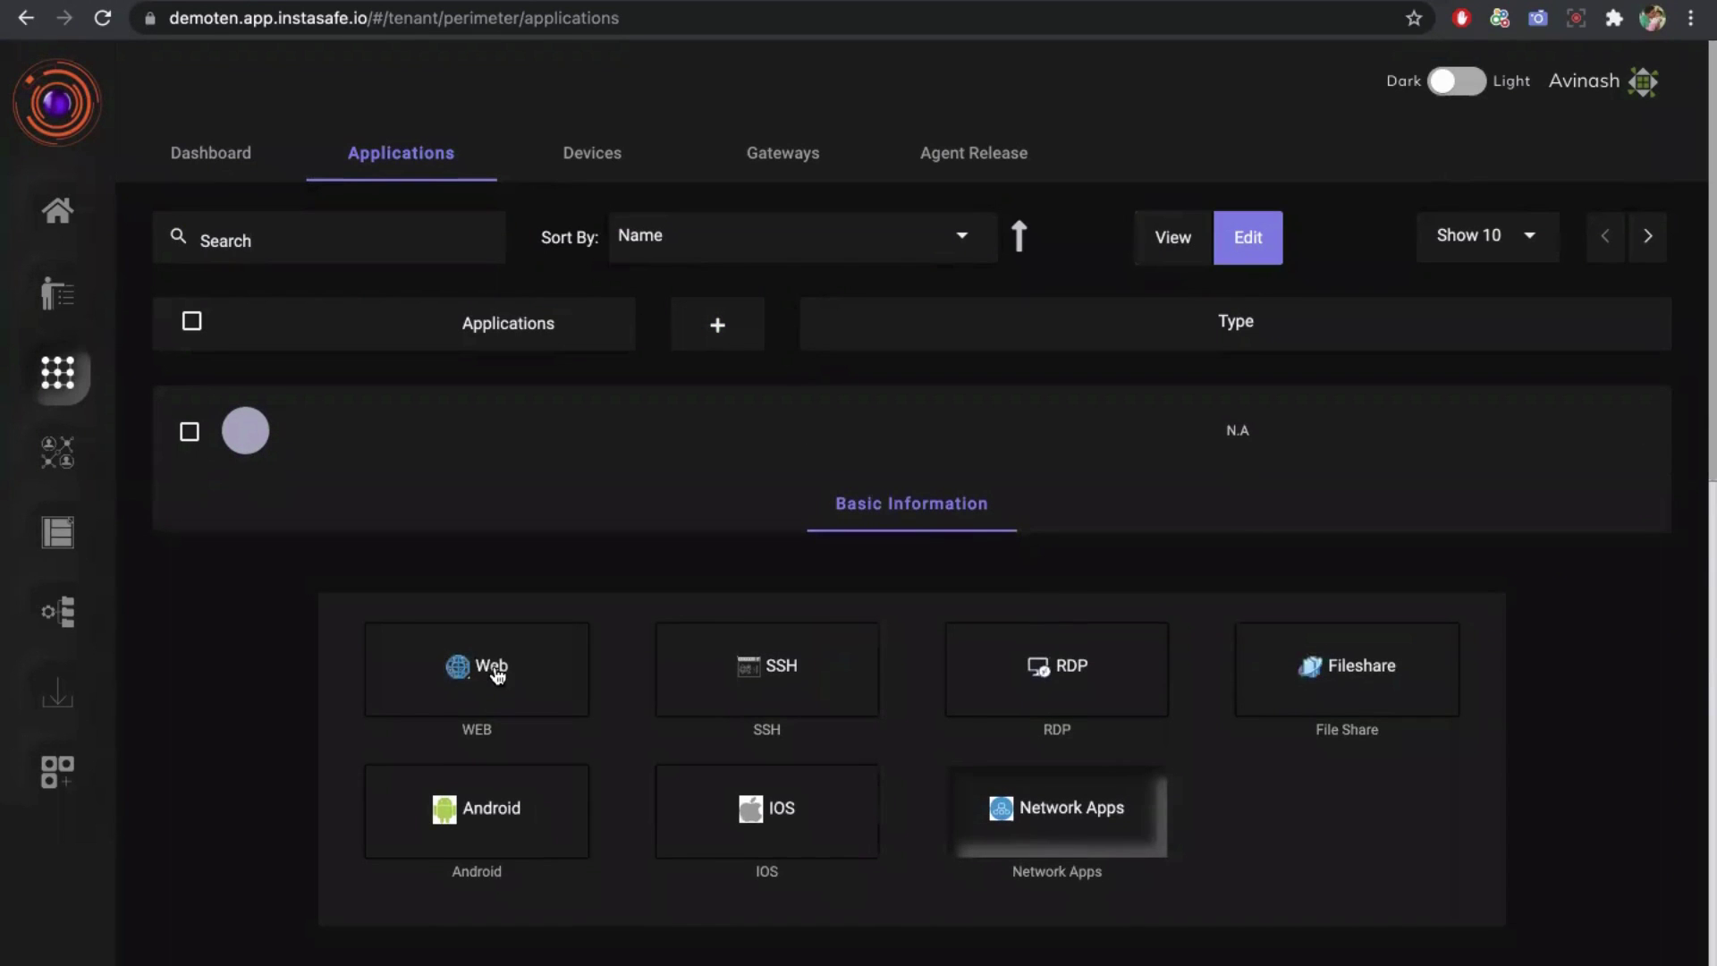
pyautogui.click(495, 668)
# Enable Block Screen Capture, Block Downloads and Record Application Screen for the web app
pyautogui.scroll(-2, 494, 671)
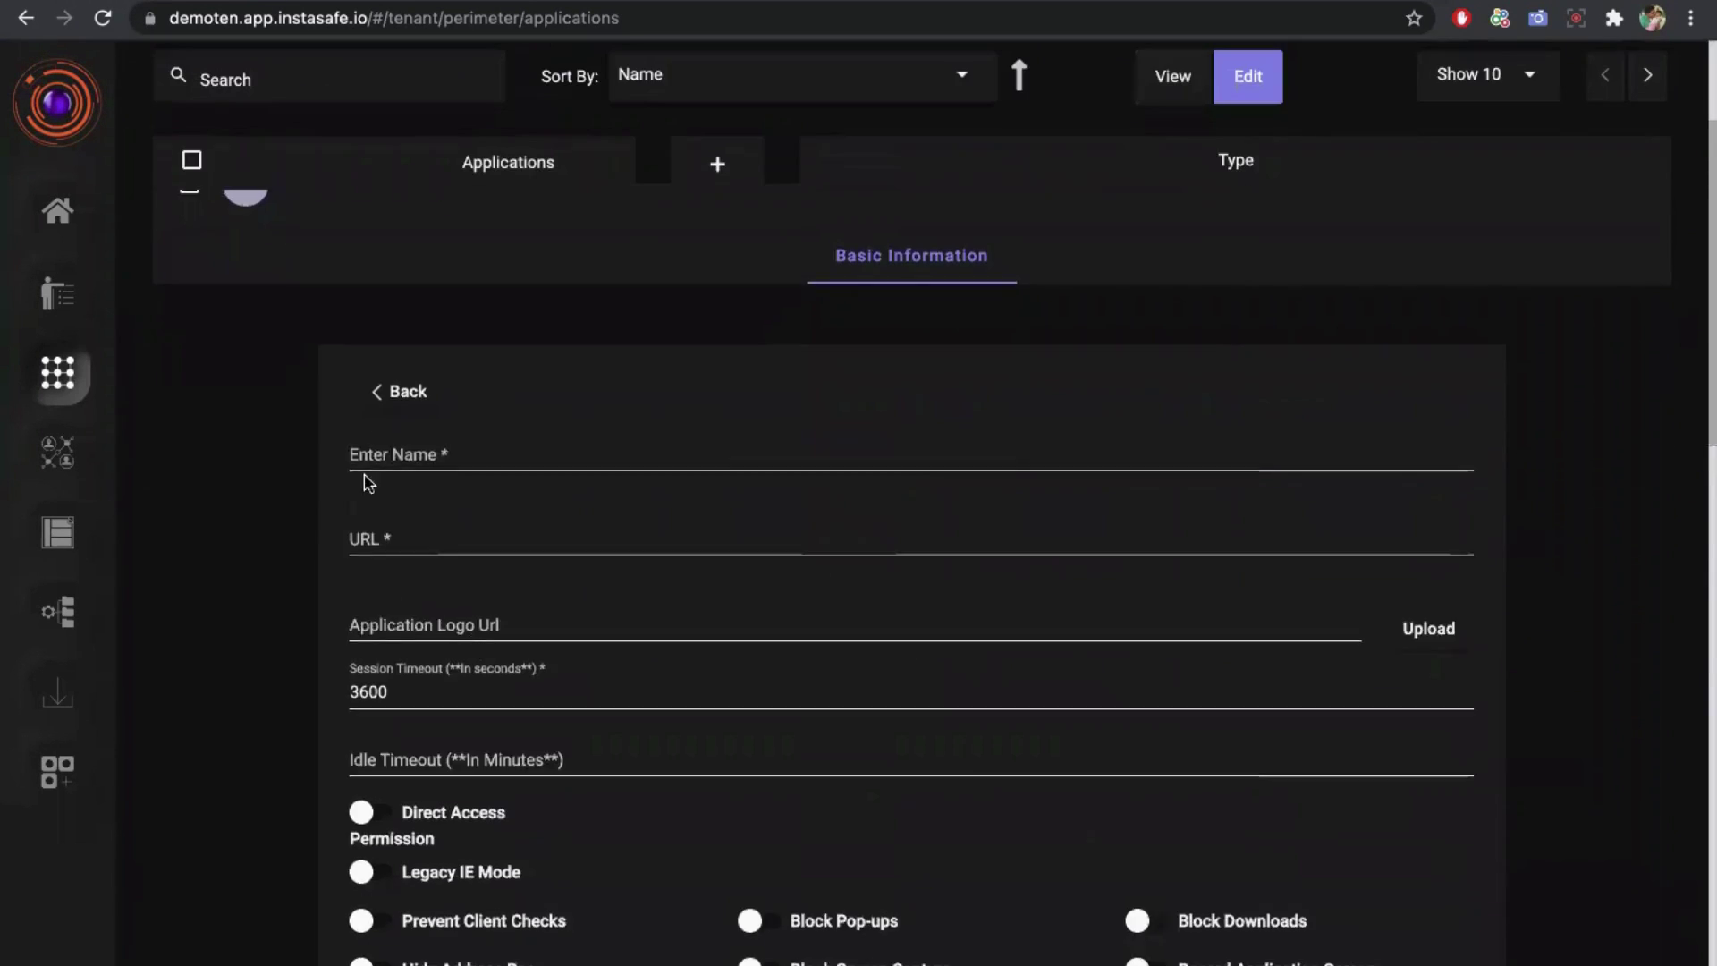
pyautogui.click(412, 454)
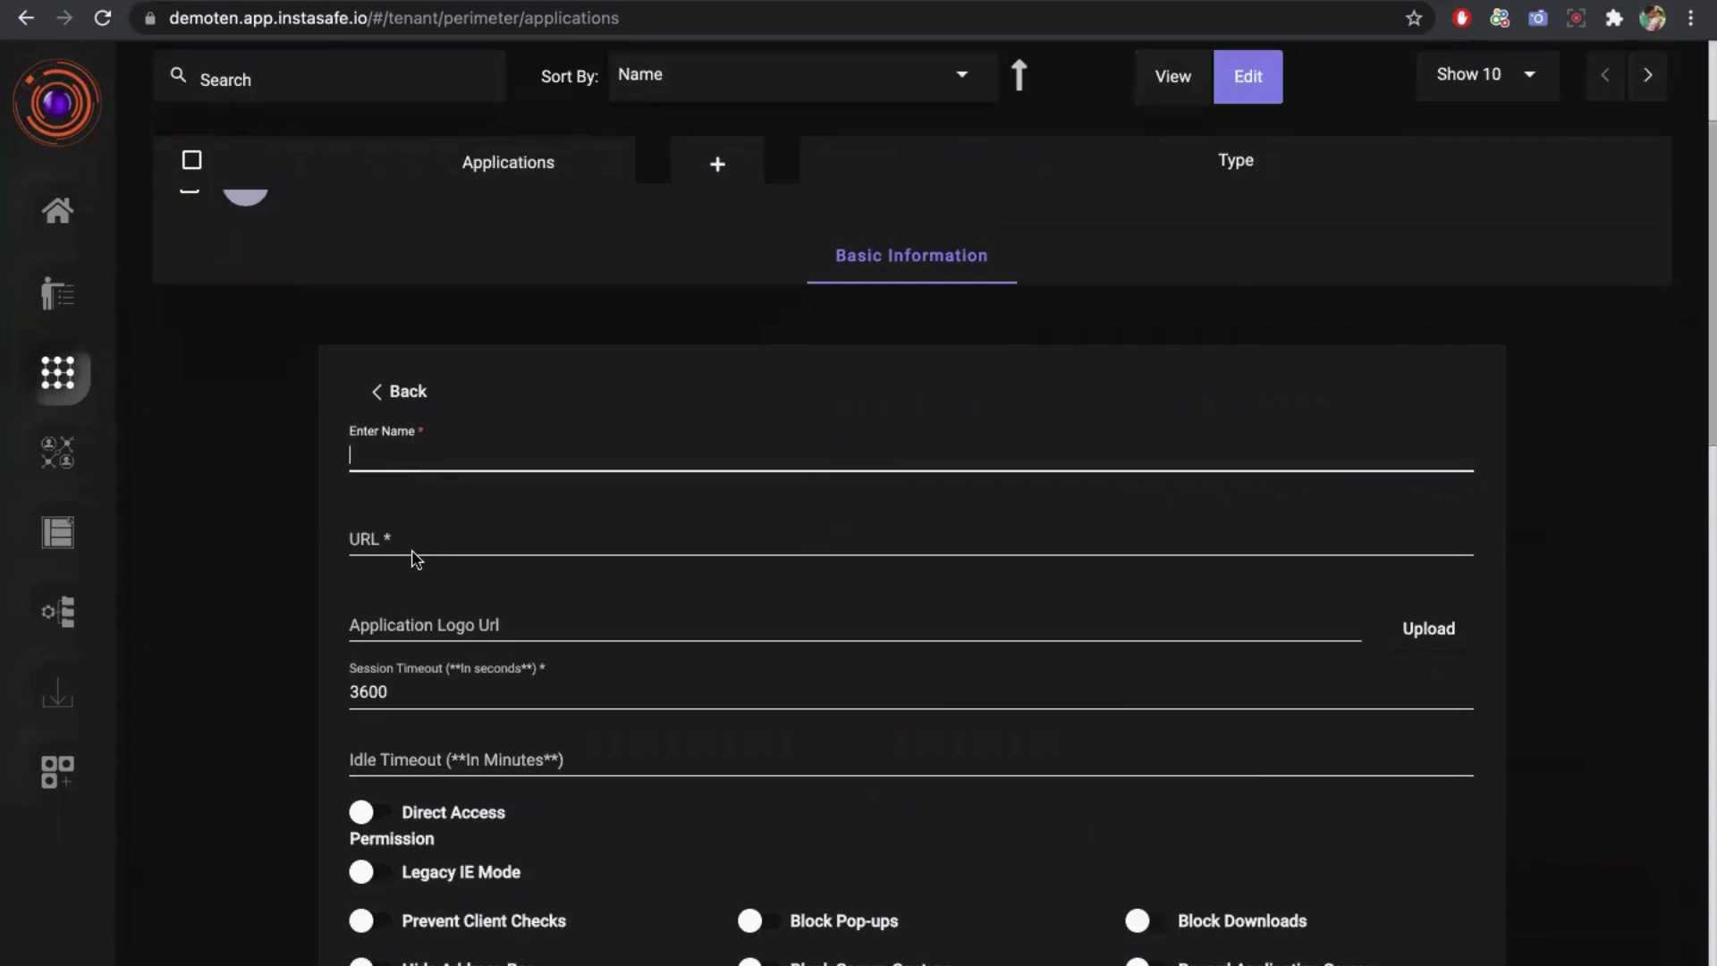
pyautogui.click(414, 547)
pyautogui.scroll(-2, 549, 808)
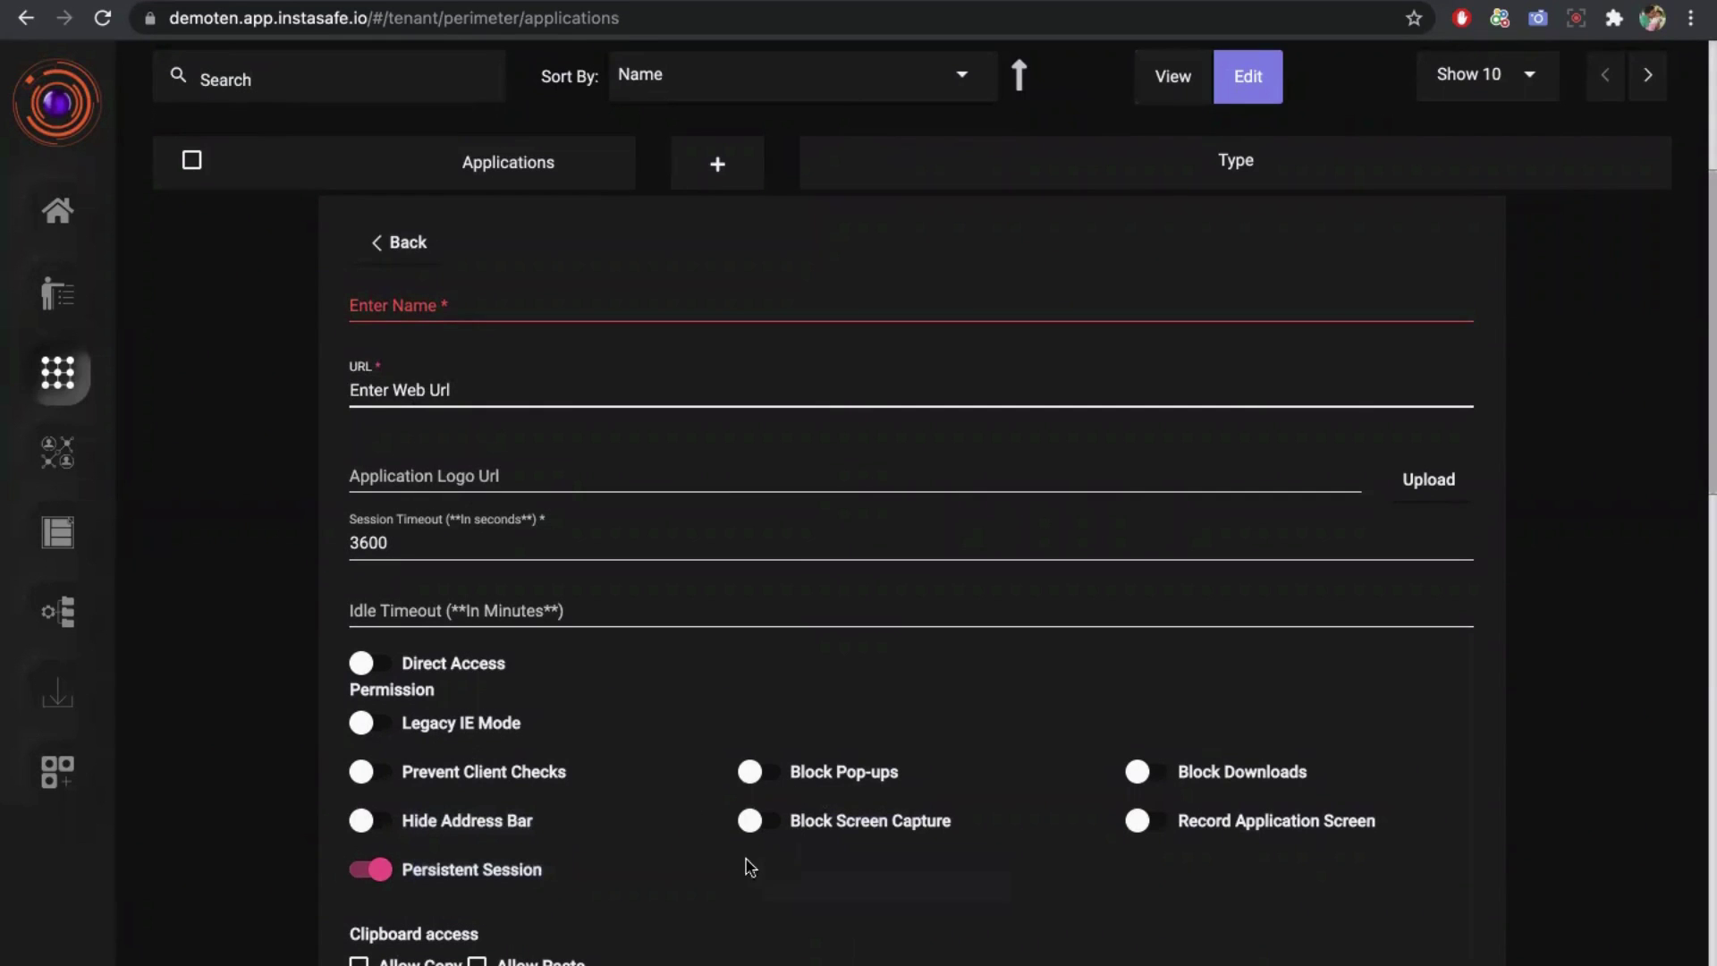
pyautogui.click(775, 820)
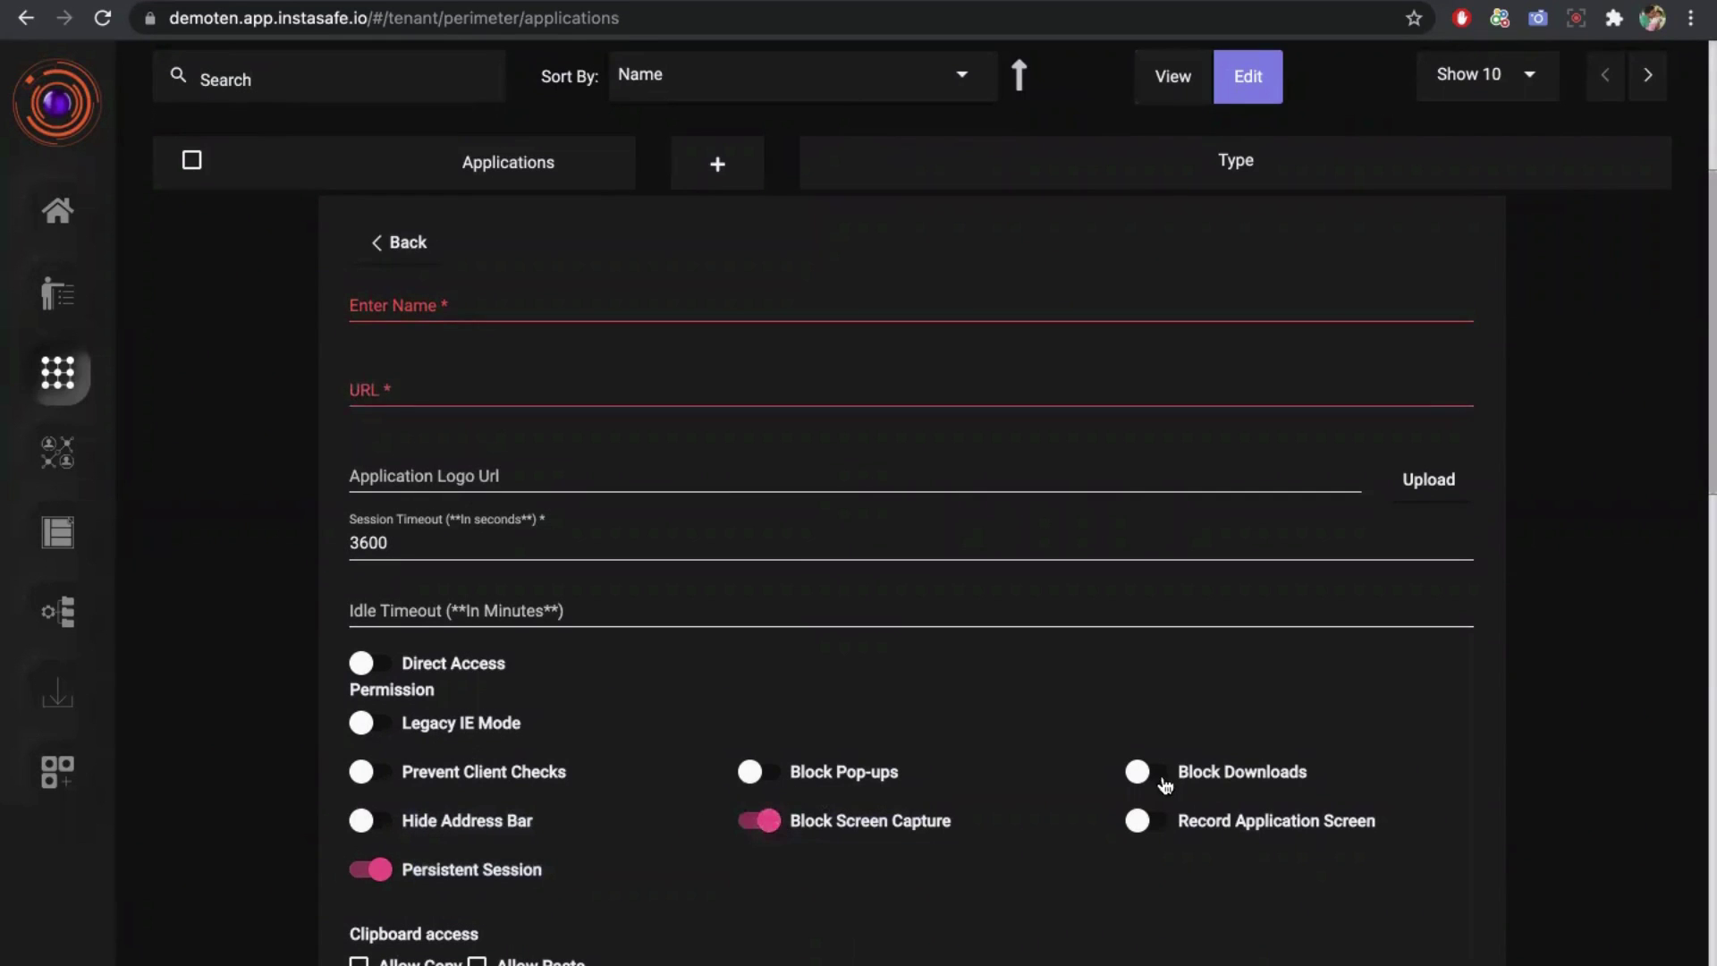
pyautogui.click(1153, 774)
pyautogui.click(1150, 820)
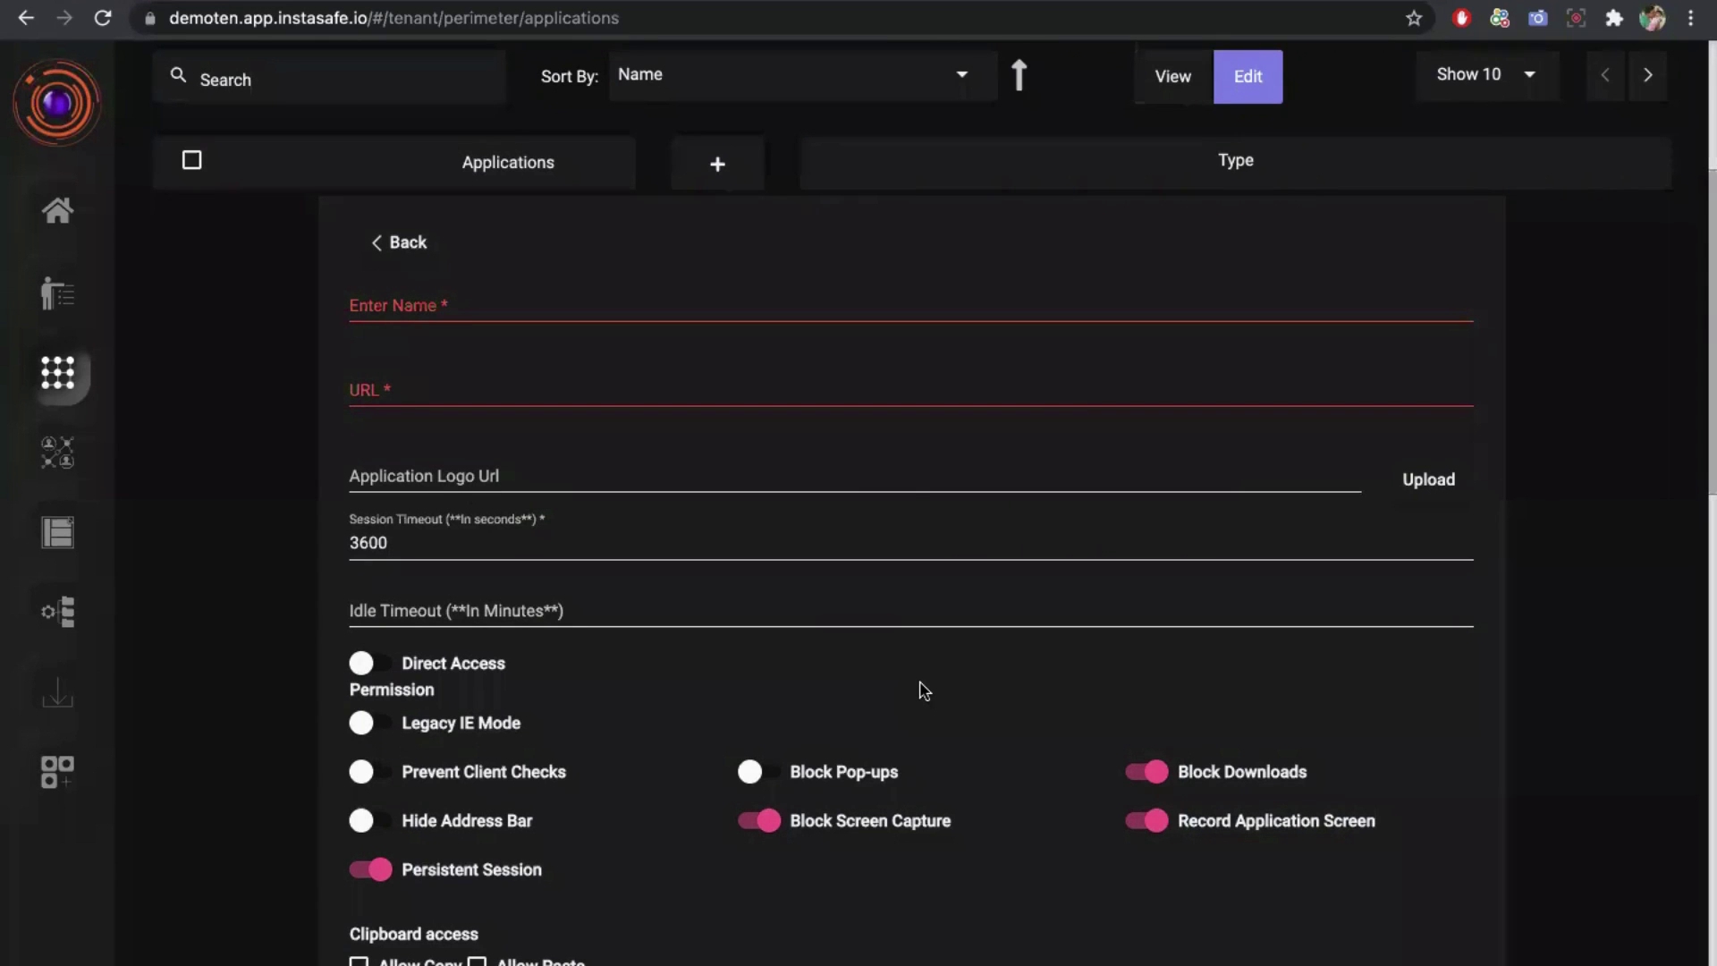
# Allow paste with copy left off, then abandon the web app form
pyautogui.scroll(-2, 923, 691)
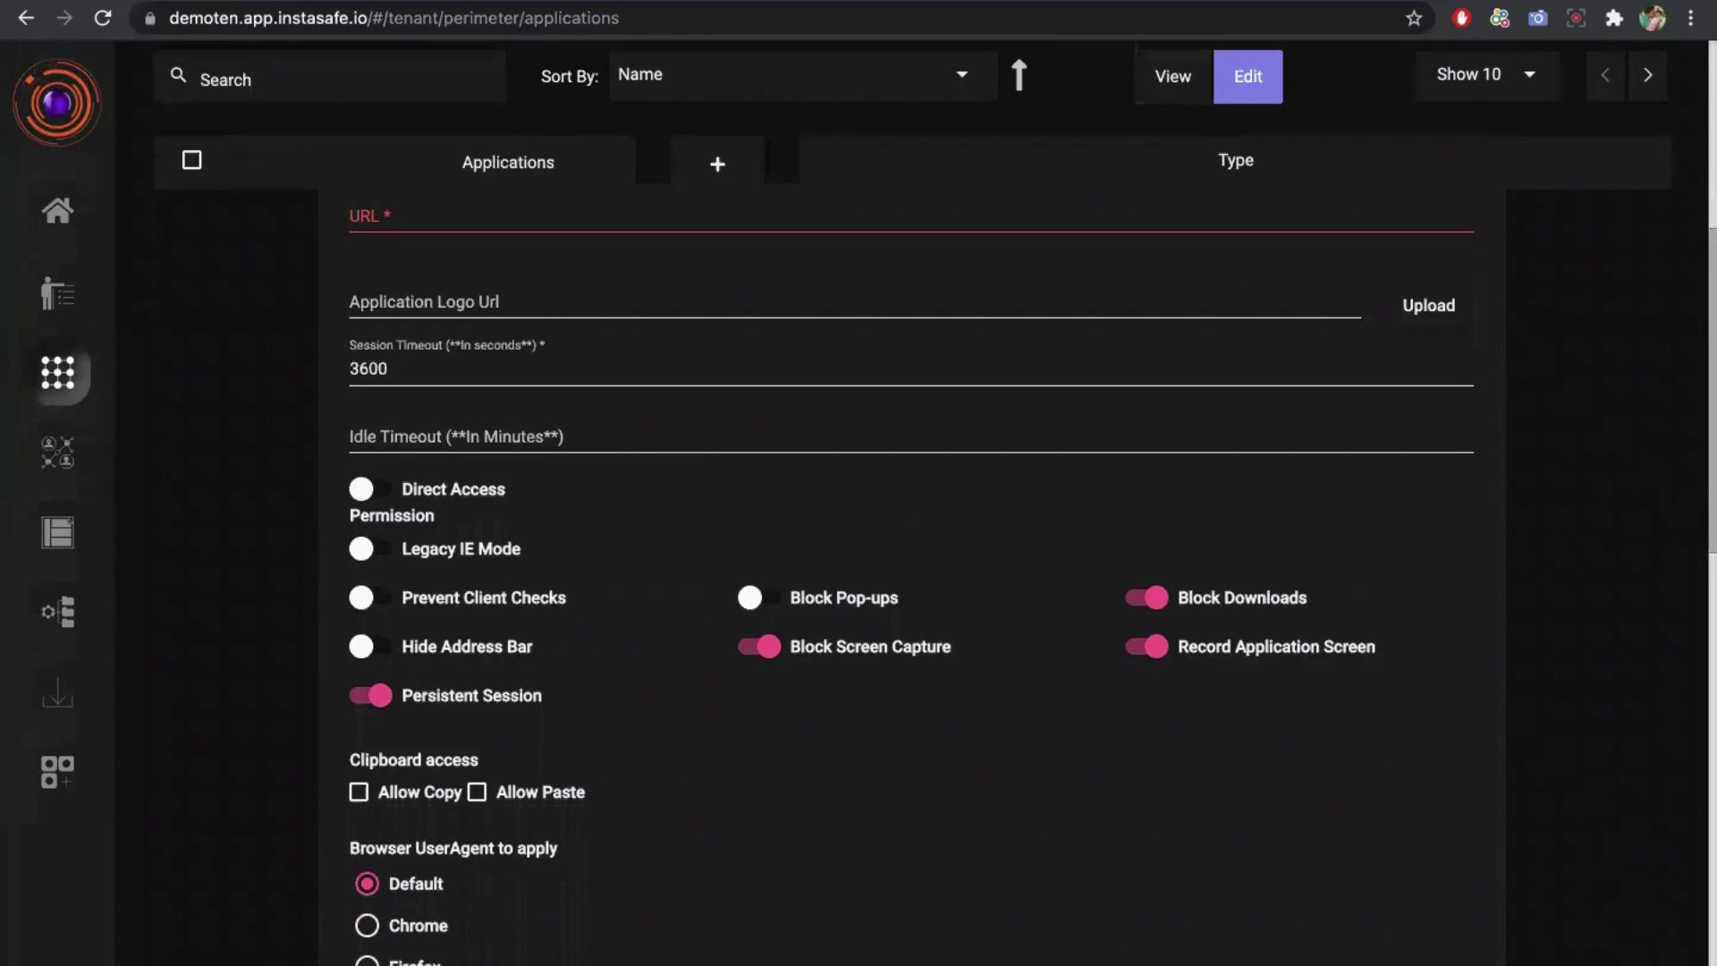
pyautogui.click(387, 802)
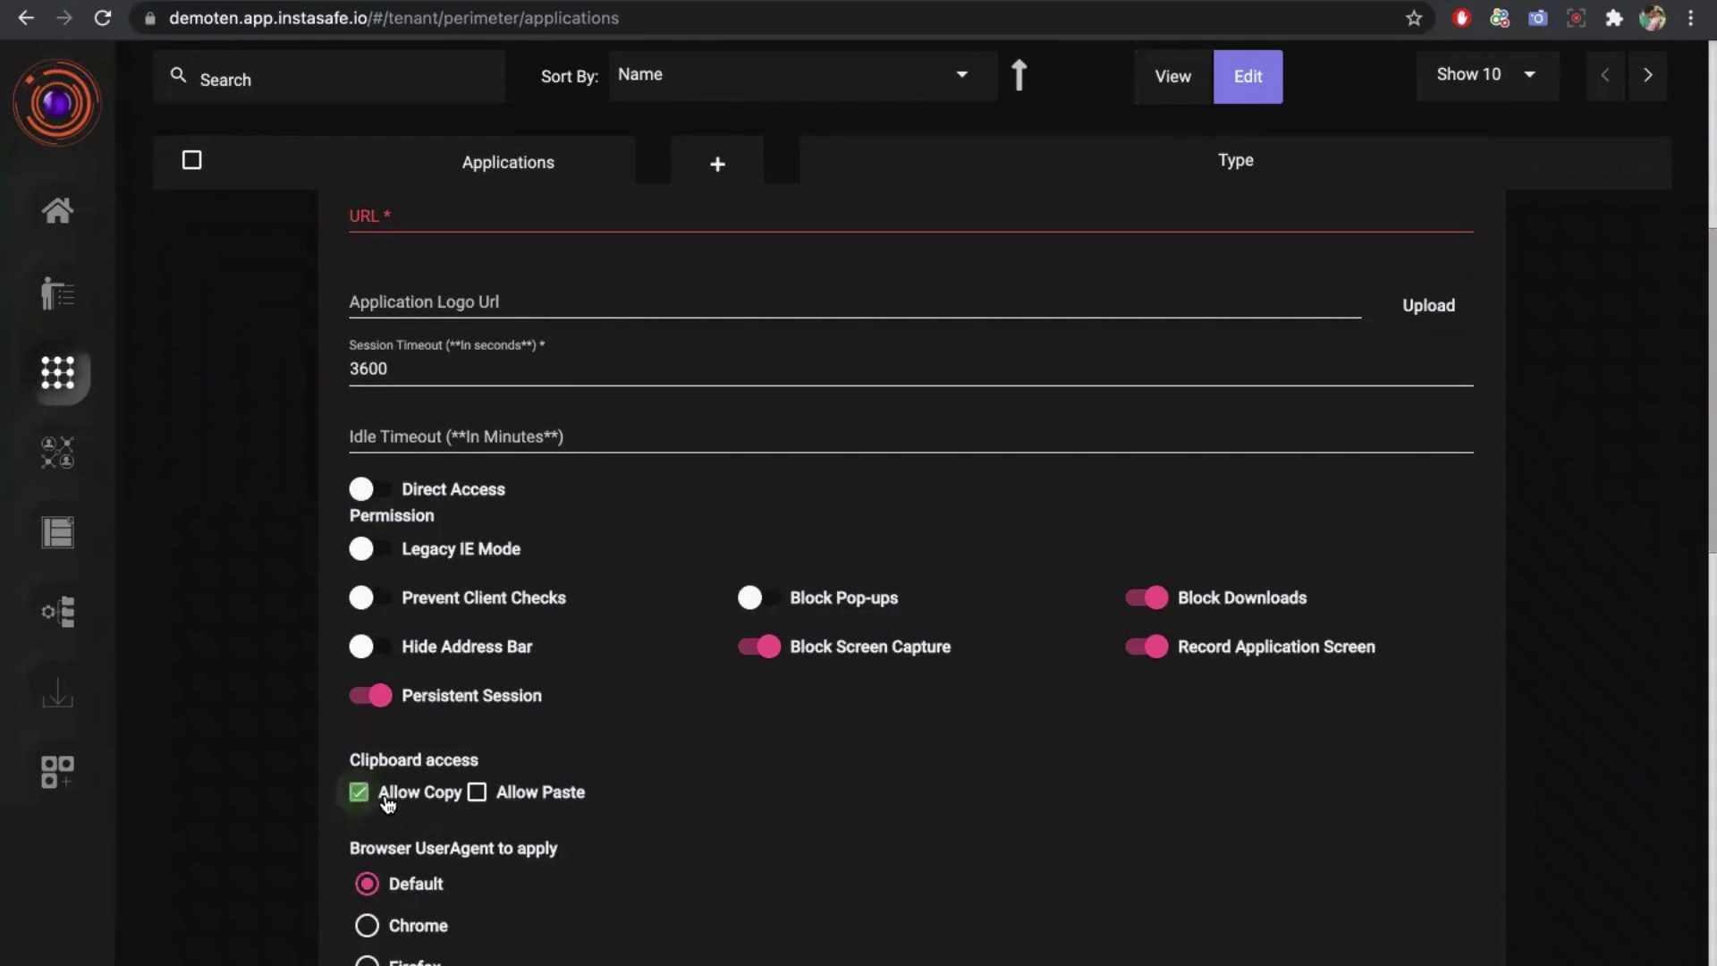
pyautogui.click(387, 802)
pyautogui.click(517, 794)
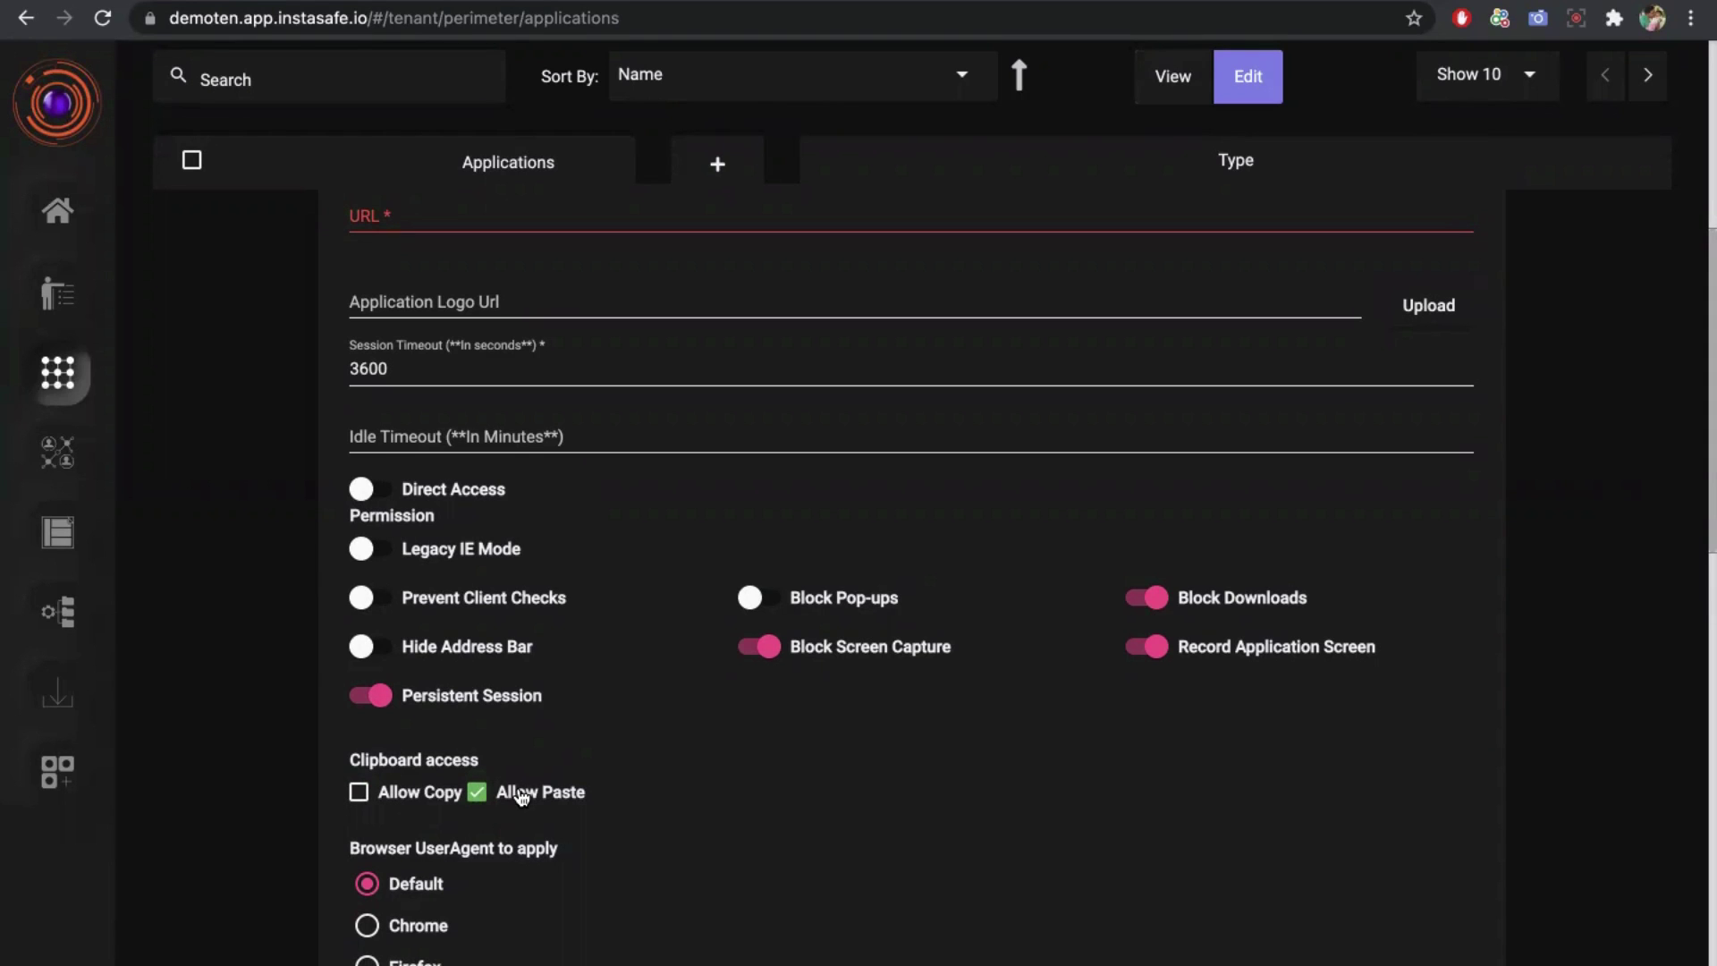
pyautogui.scroll(-2, 522, 797)
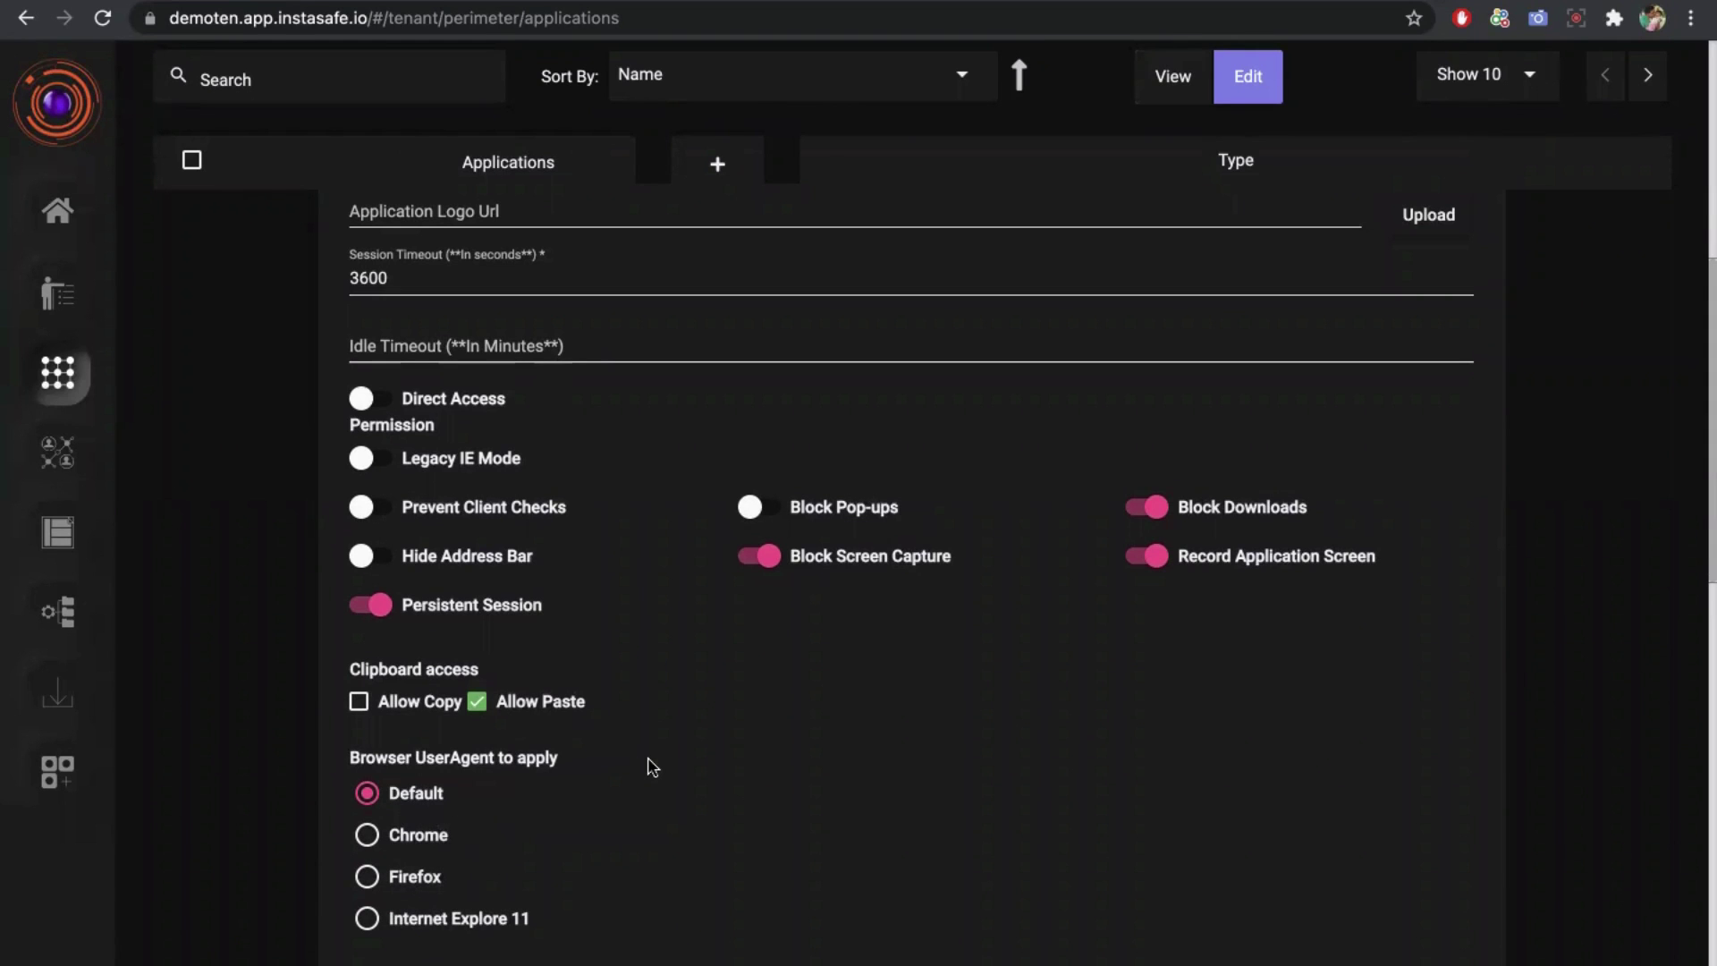
pyautogui.scroll(1, 650, 765)
pyautogui.scroll(4, 649, 763)
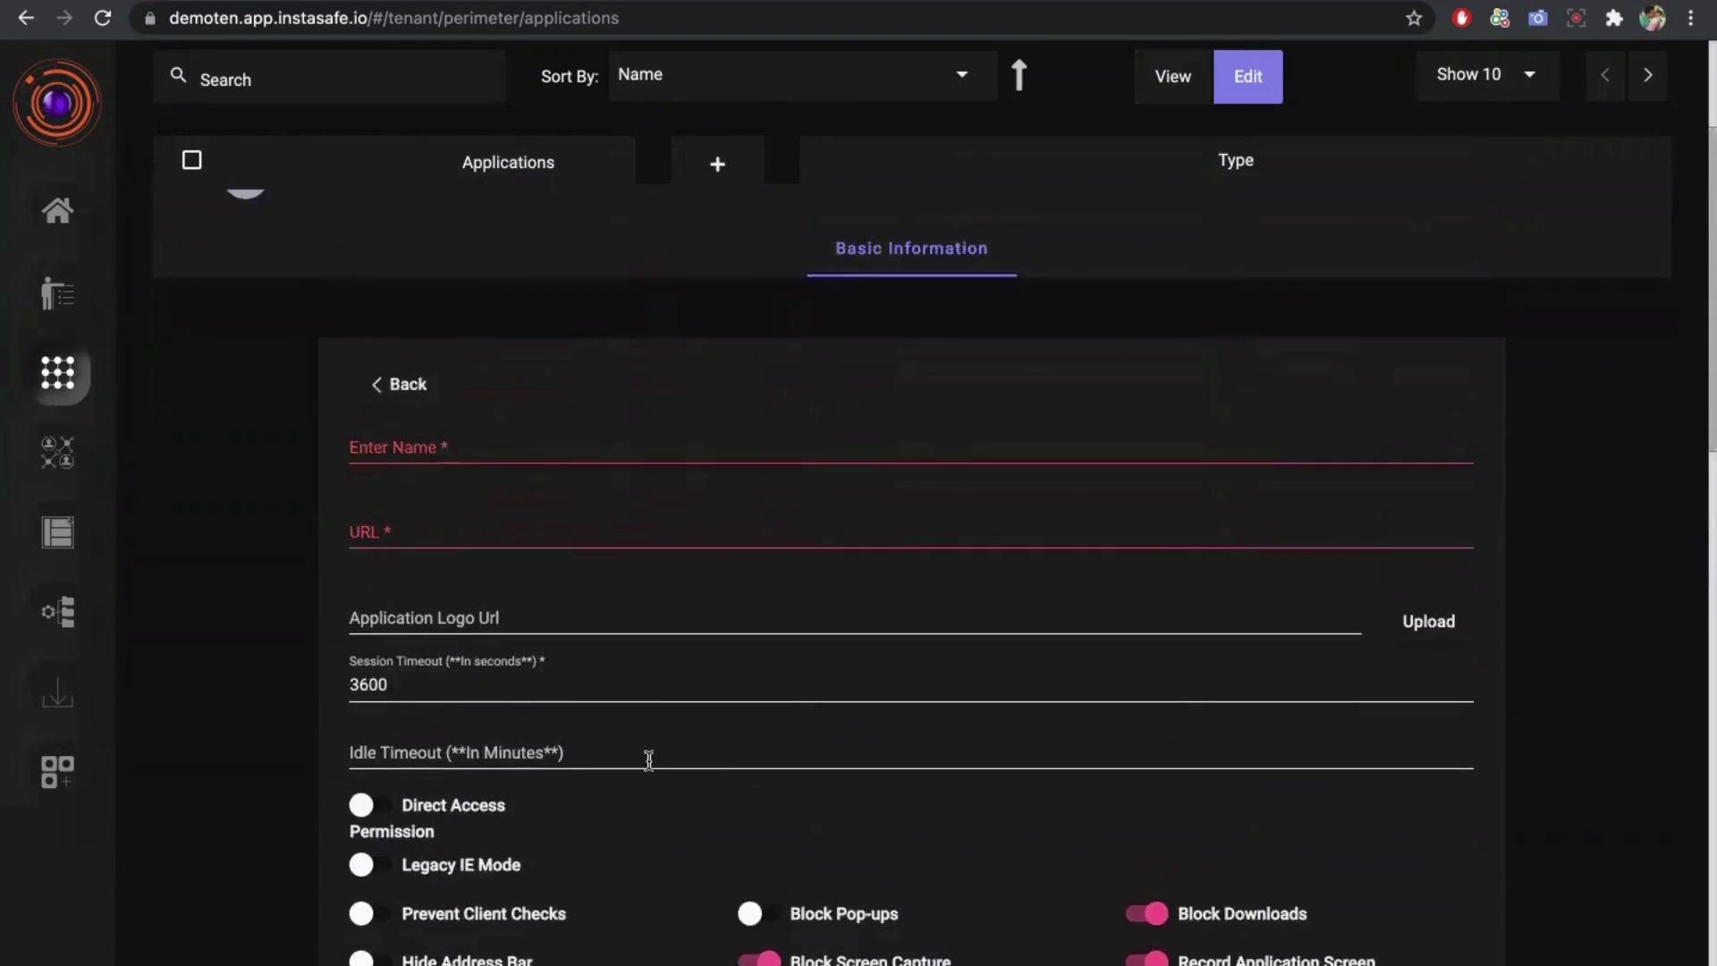
pyautogui.scroll(2, 649, 761)
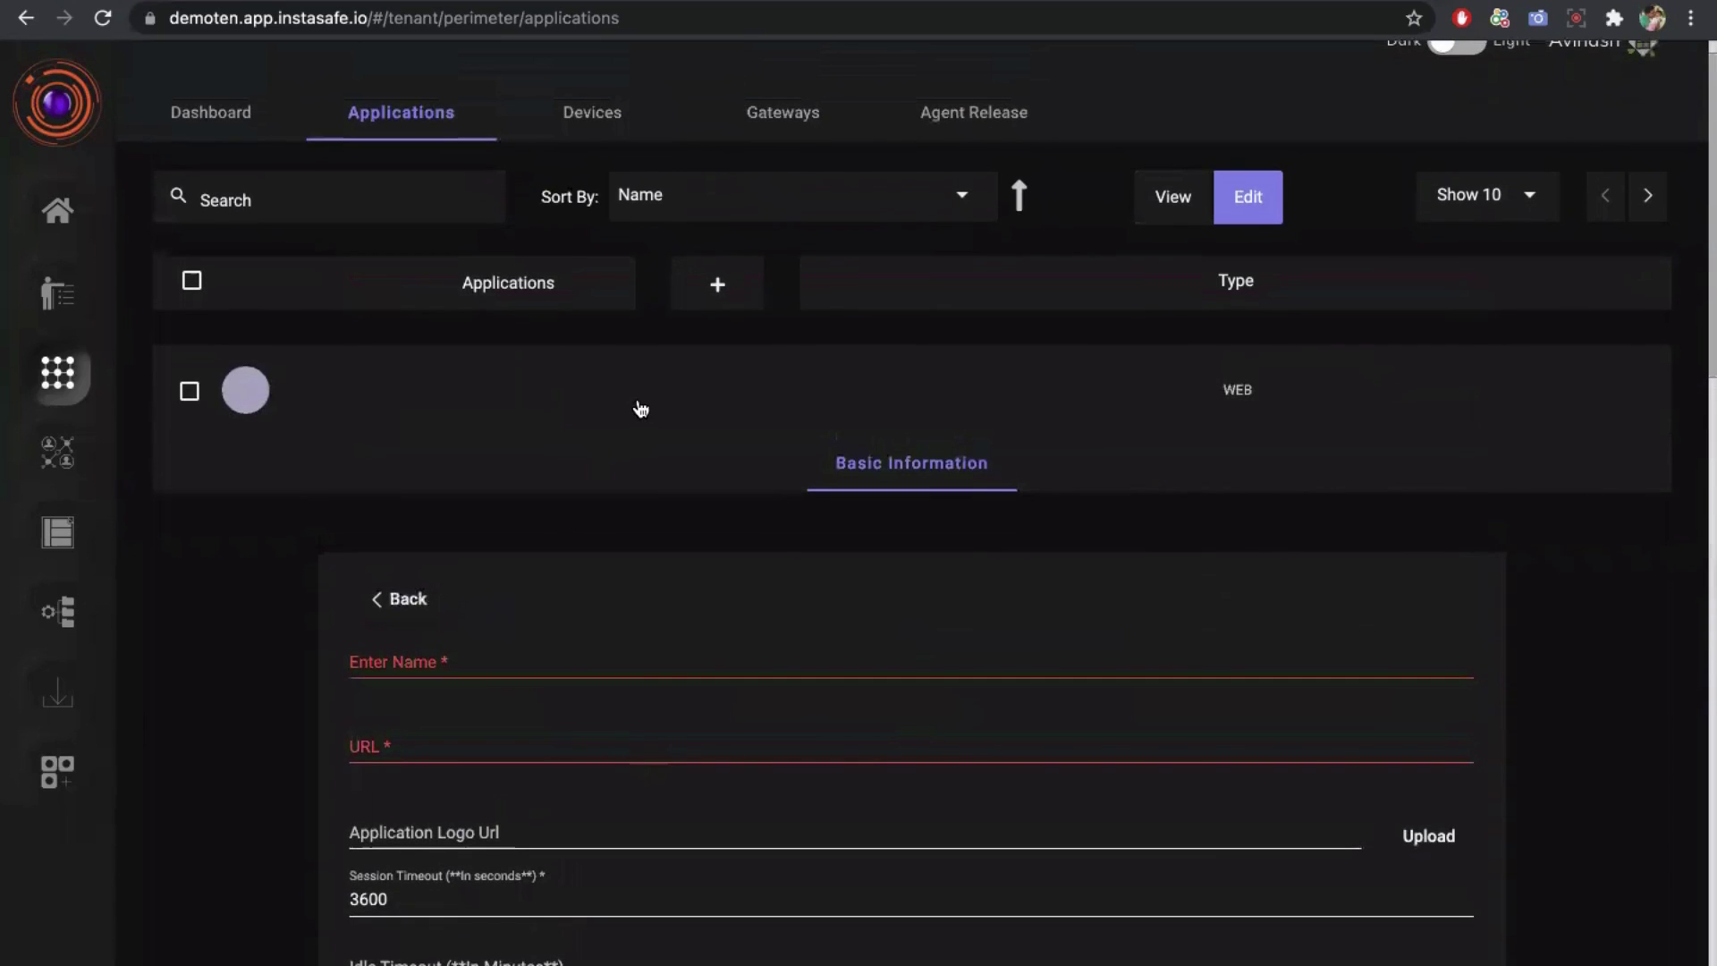
pyautogui.click(638, 420)
# Open the device inventory and expand DESKTOP-3AIP7RL's details
pyautogui.click(594, 110)
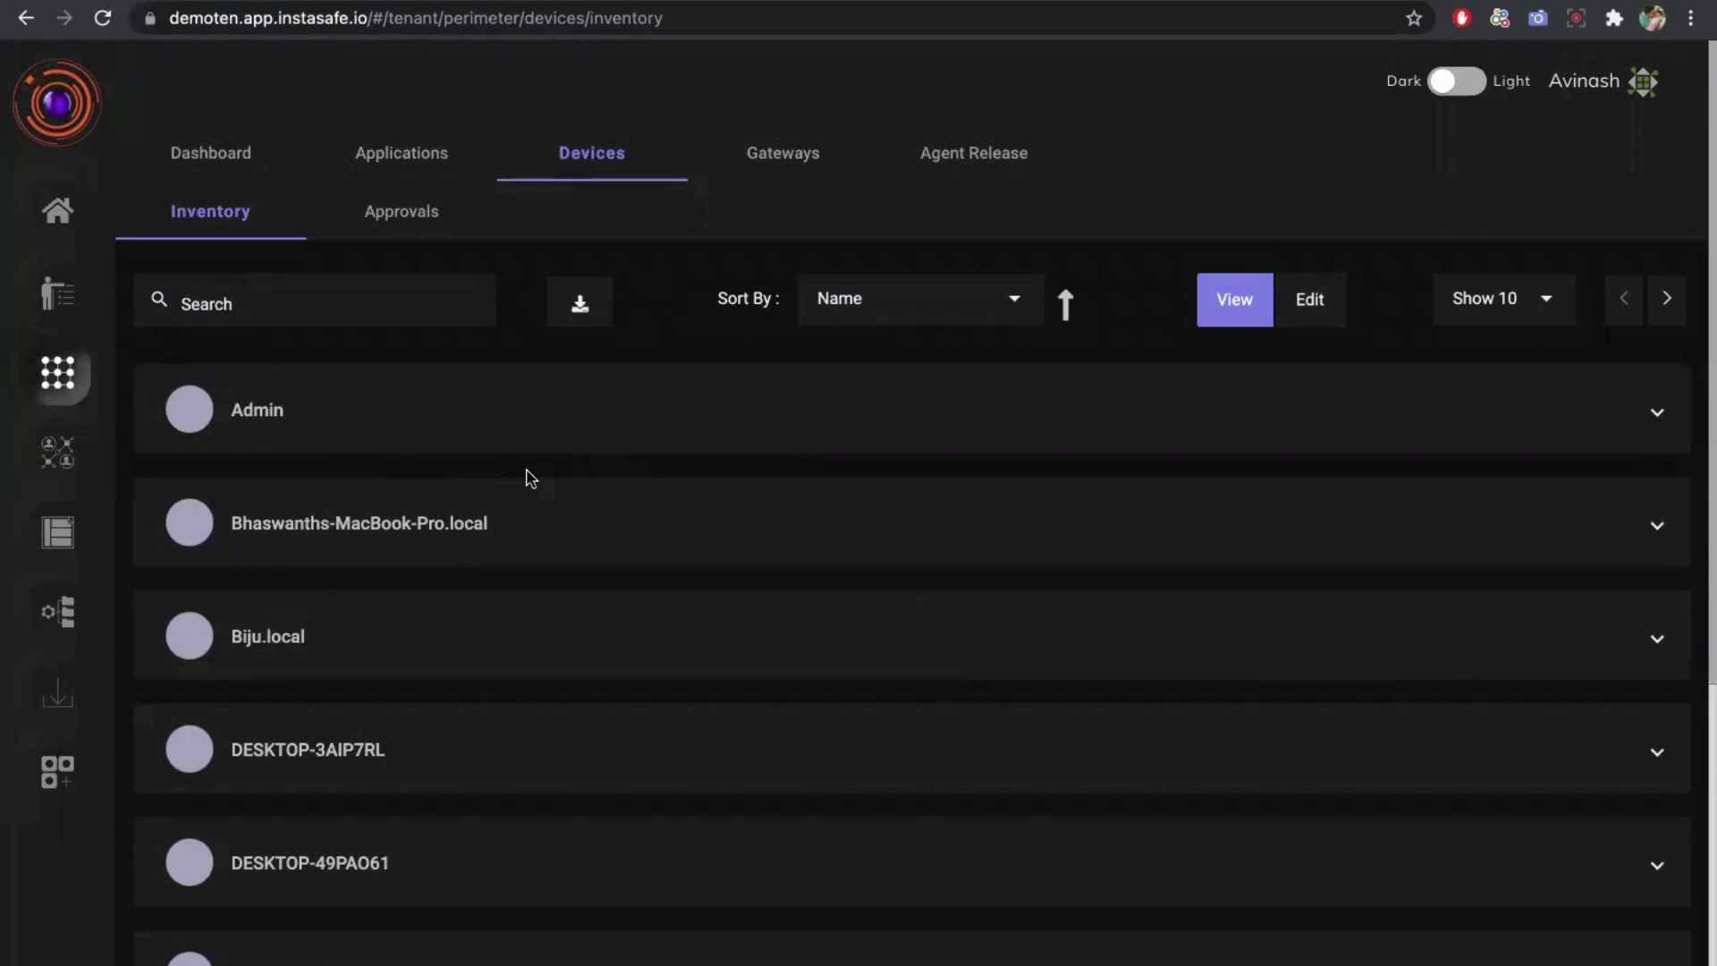
pyautogui.scroll(-3, 526, 480)
pyautogui.scroll(-2, 525, 501)
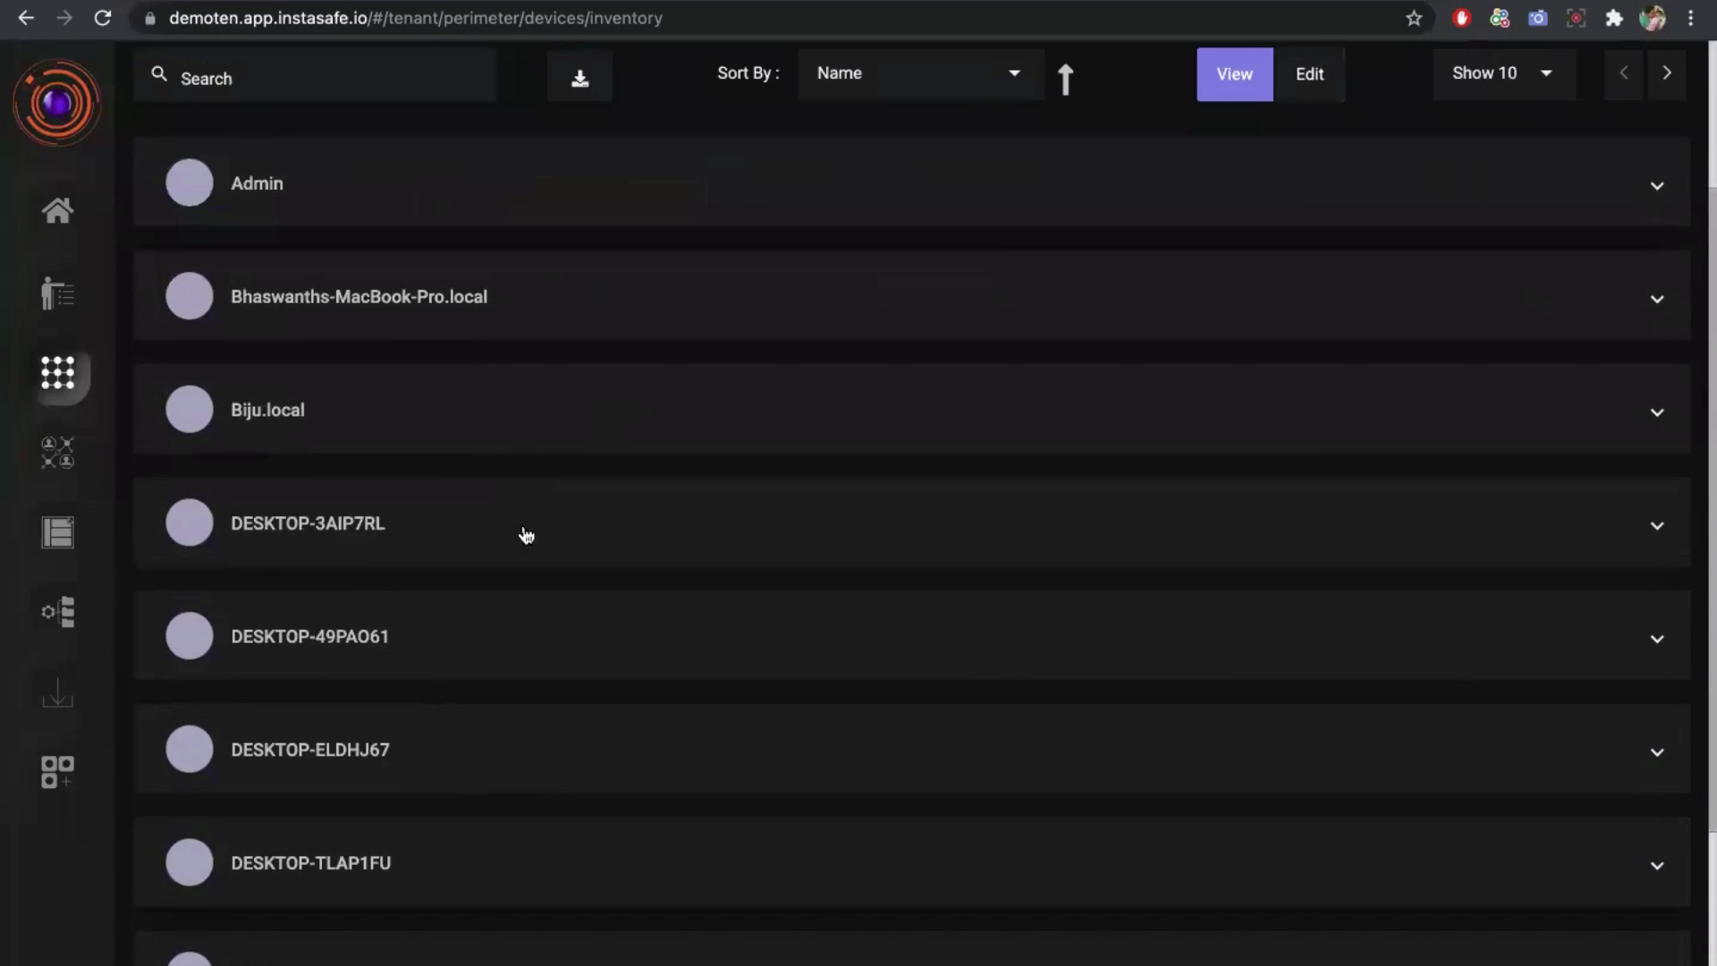
pyautogui.click(478, 536)
pyautogui.scroll(-2, 743, 735)
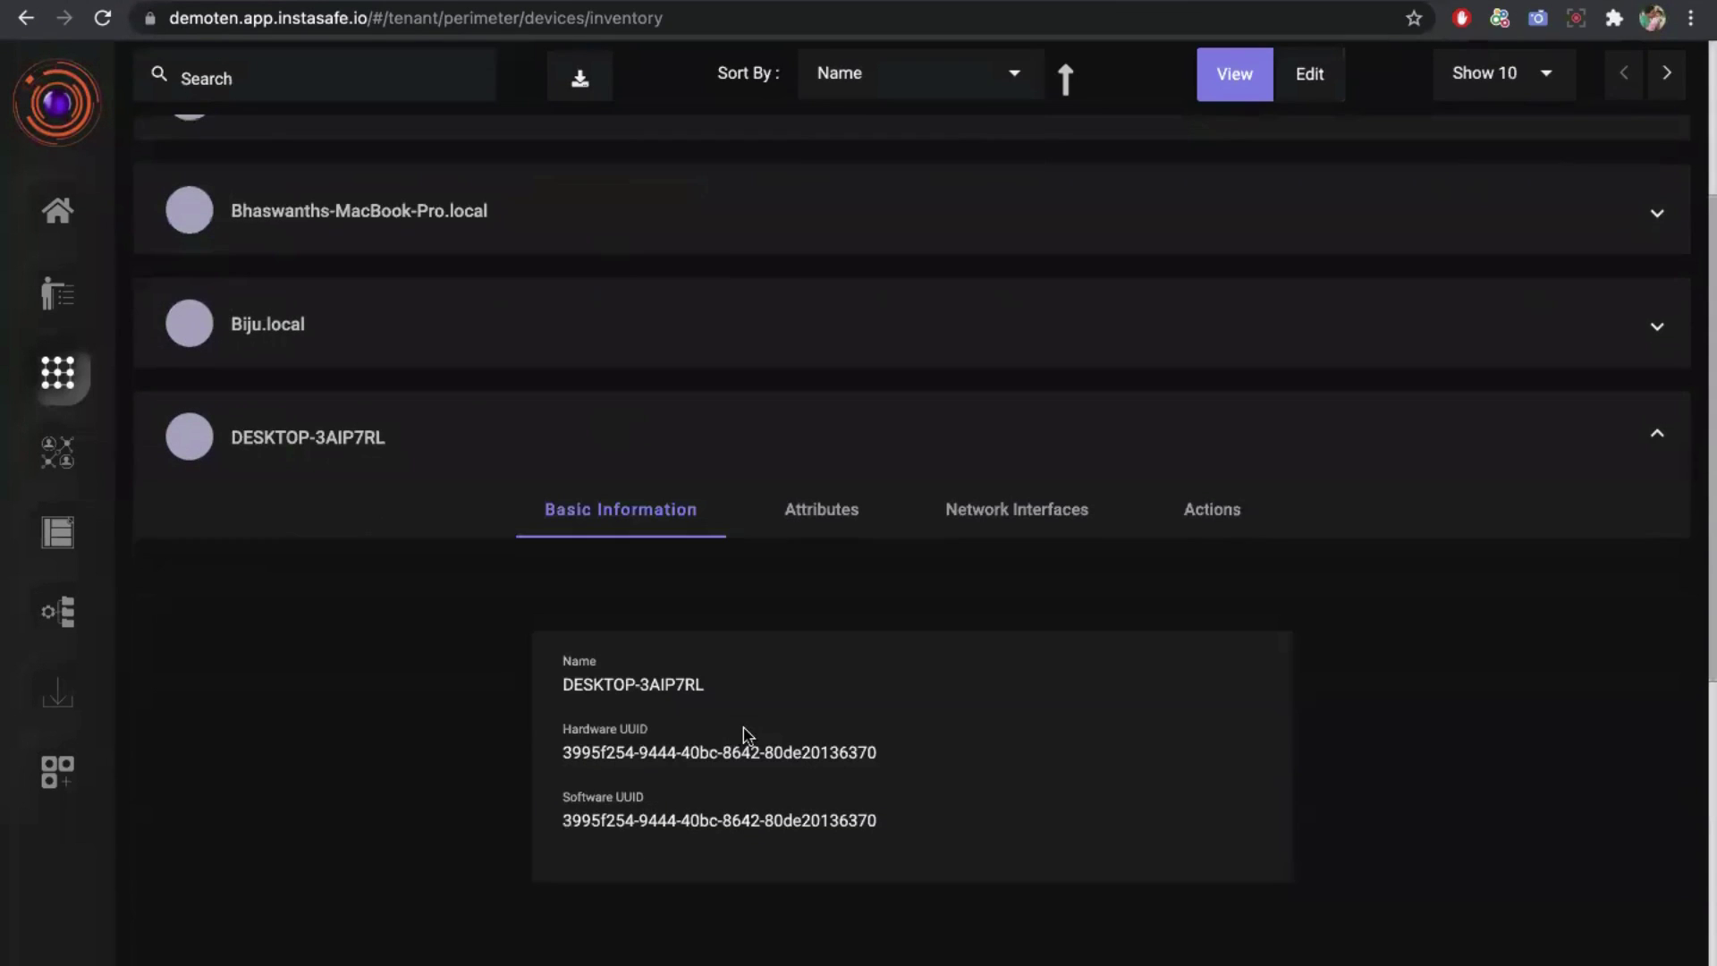
pyautogui.doubleClick(689, 753)
# Page DESKTOP-3AIP7RL's attributes through to the last page with Sno, Os Minor Version, Disk Serial
pyautogui.click(850, 516)
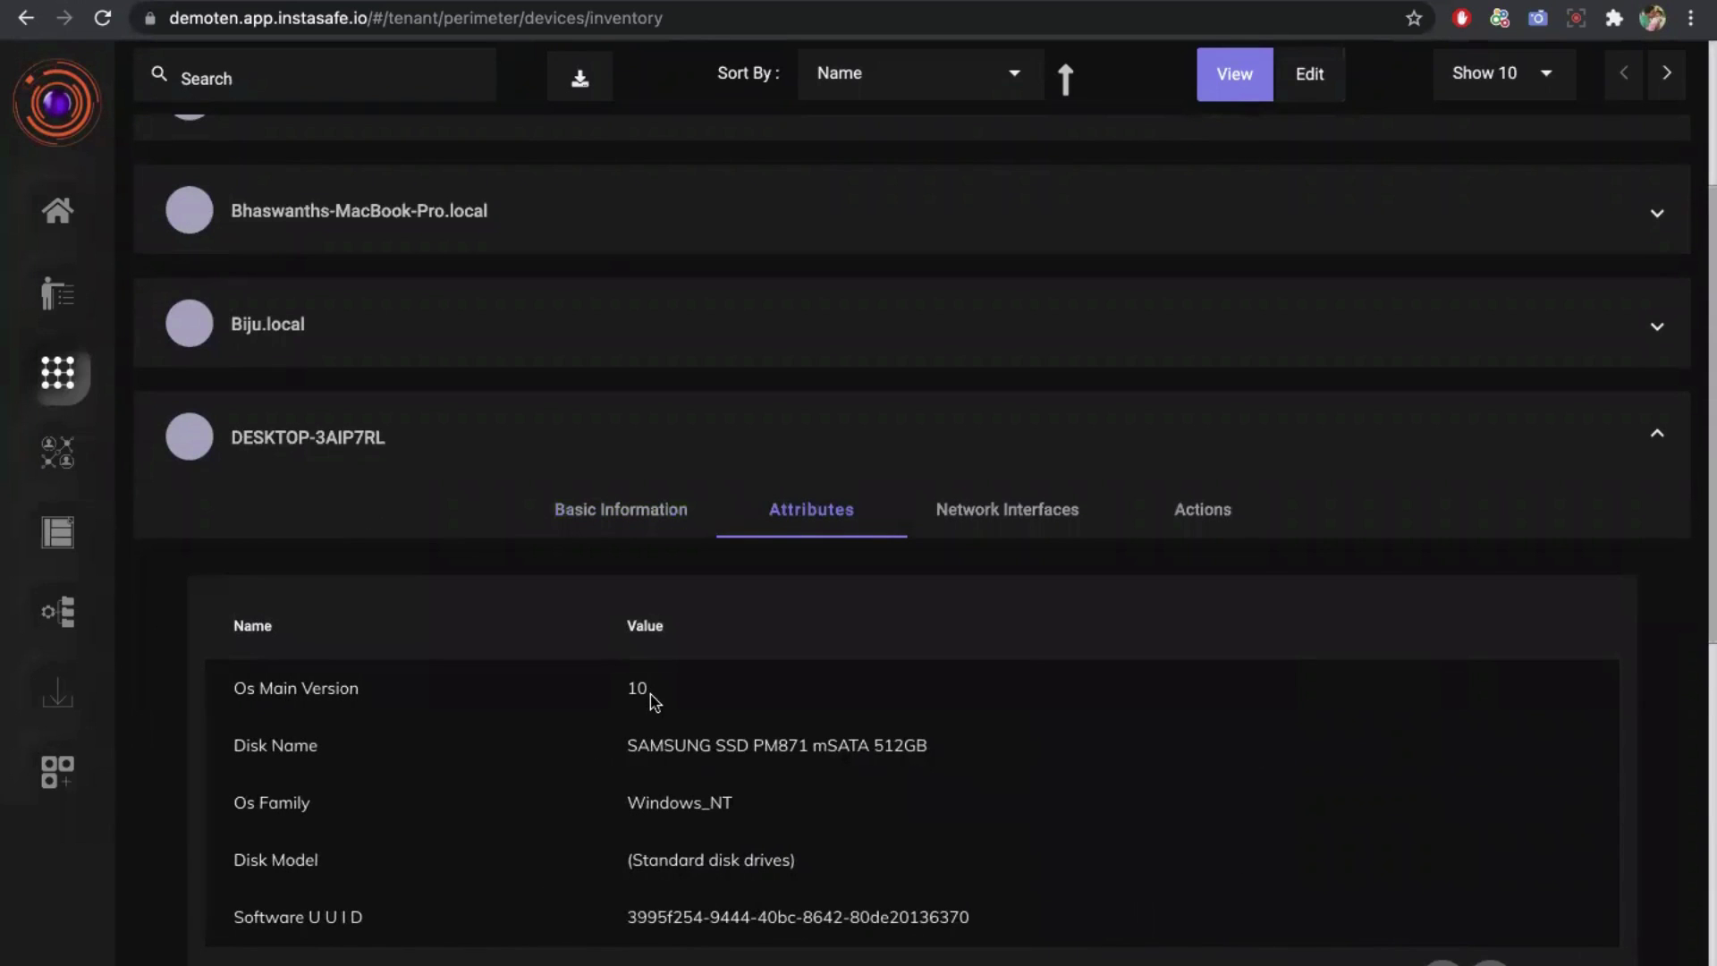
pyautogui.scroll(-1, 708, 894)
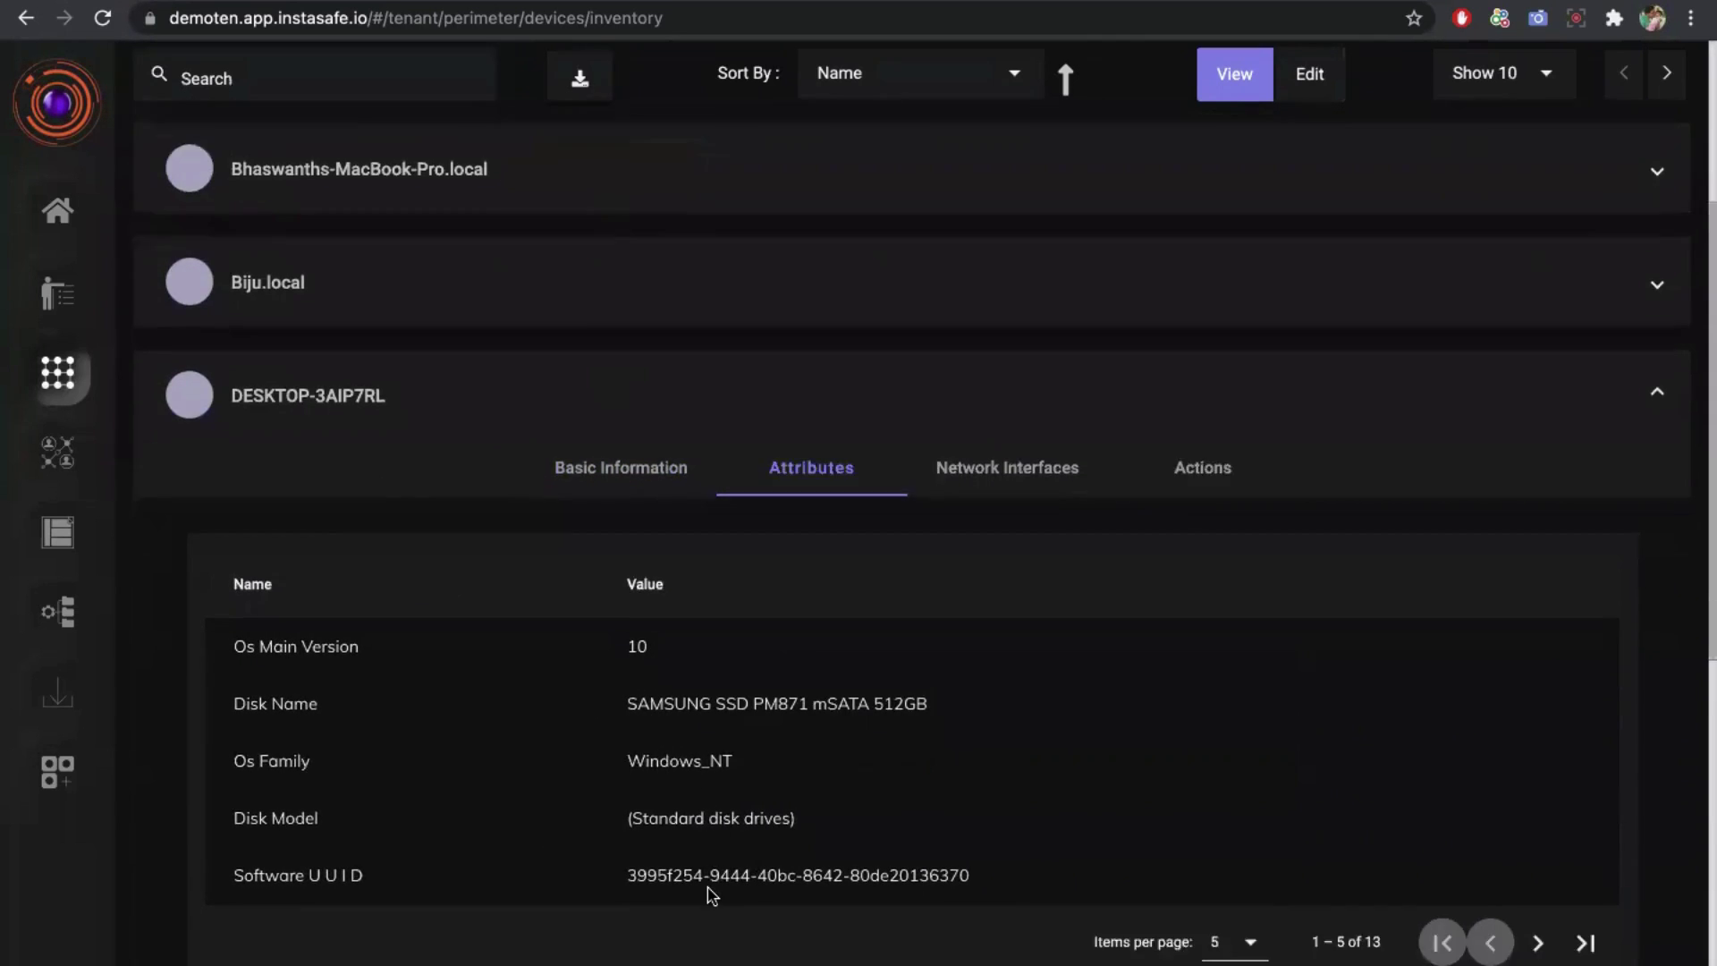
pyautogui.click(1538, 930)
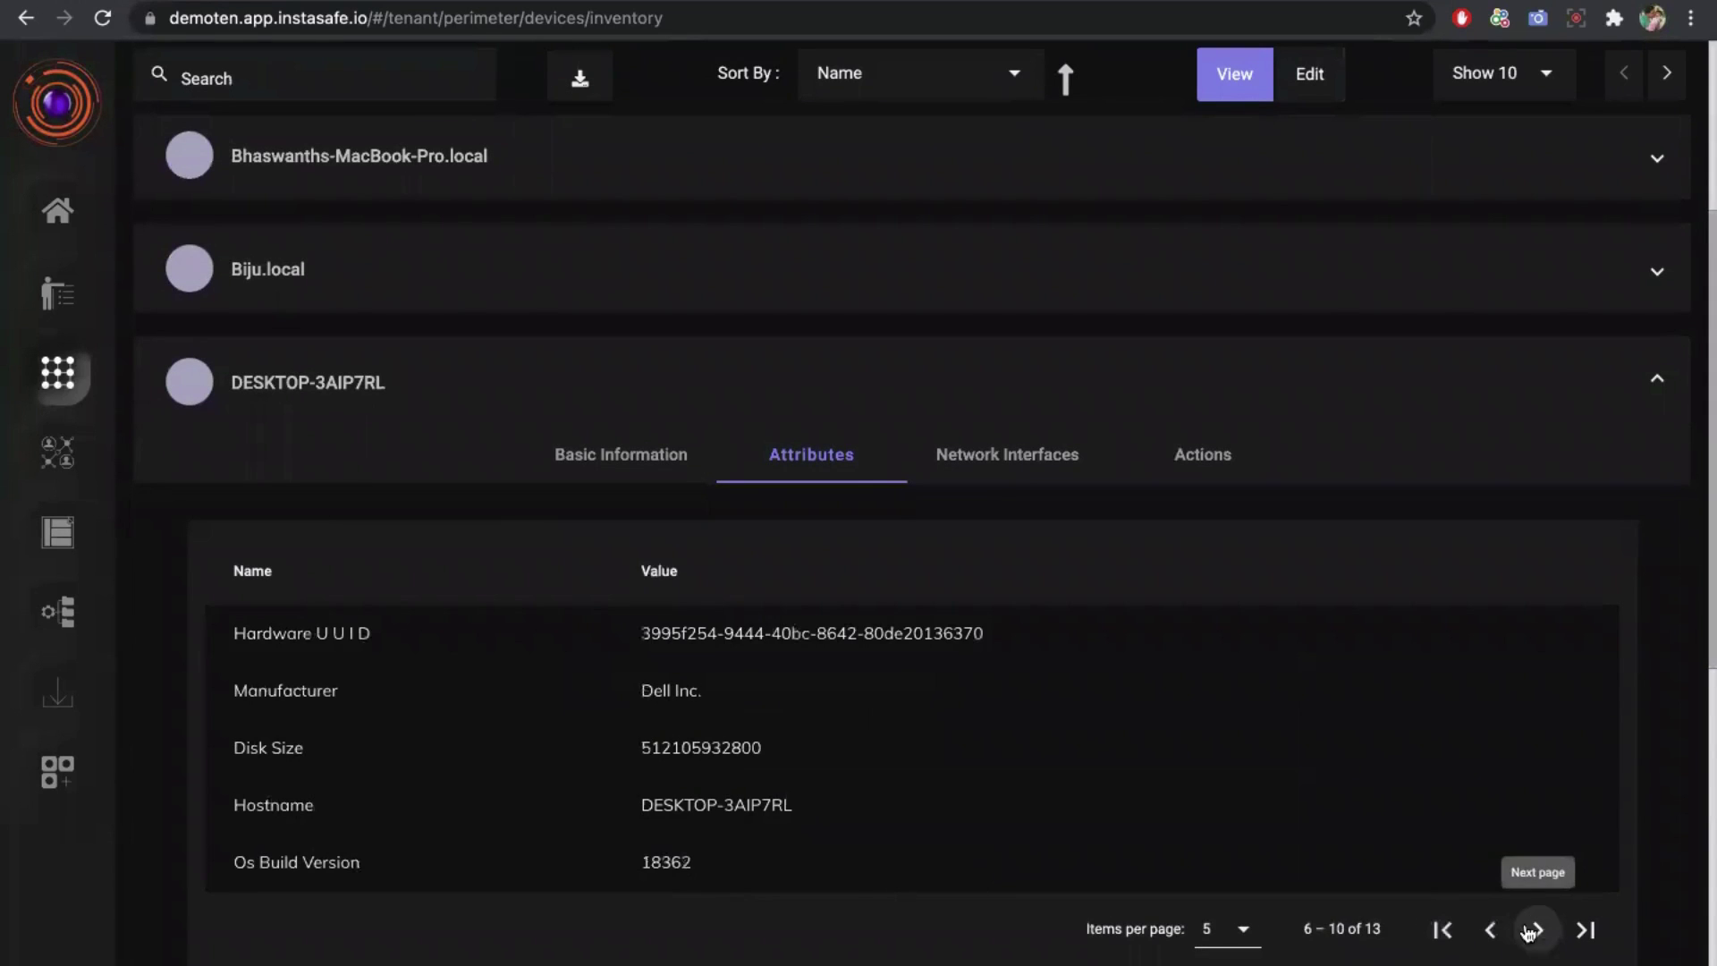
pyautogui.doubleClick(670, 690)
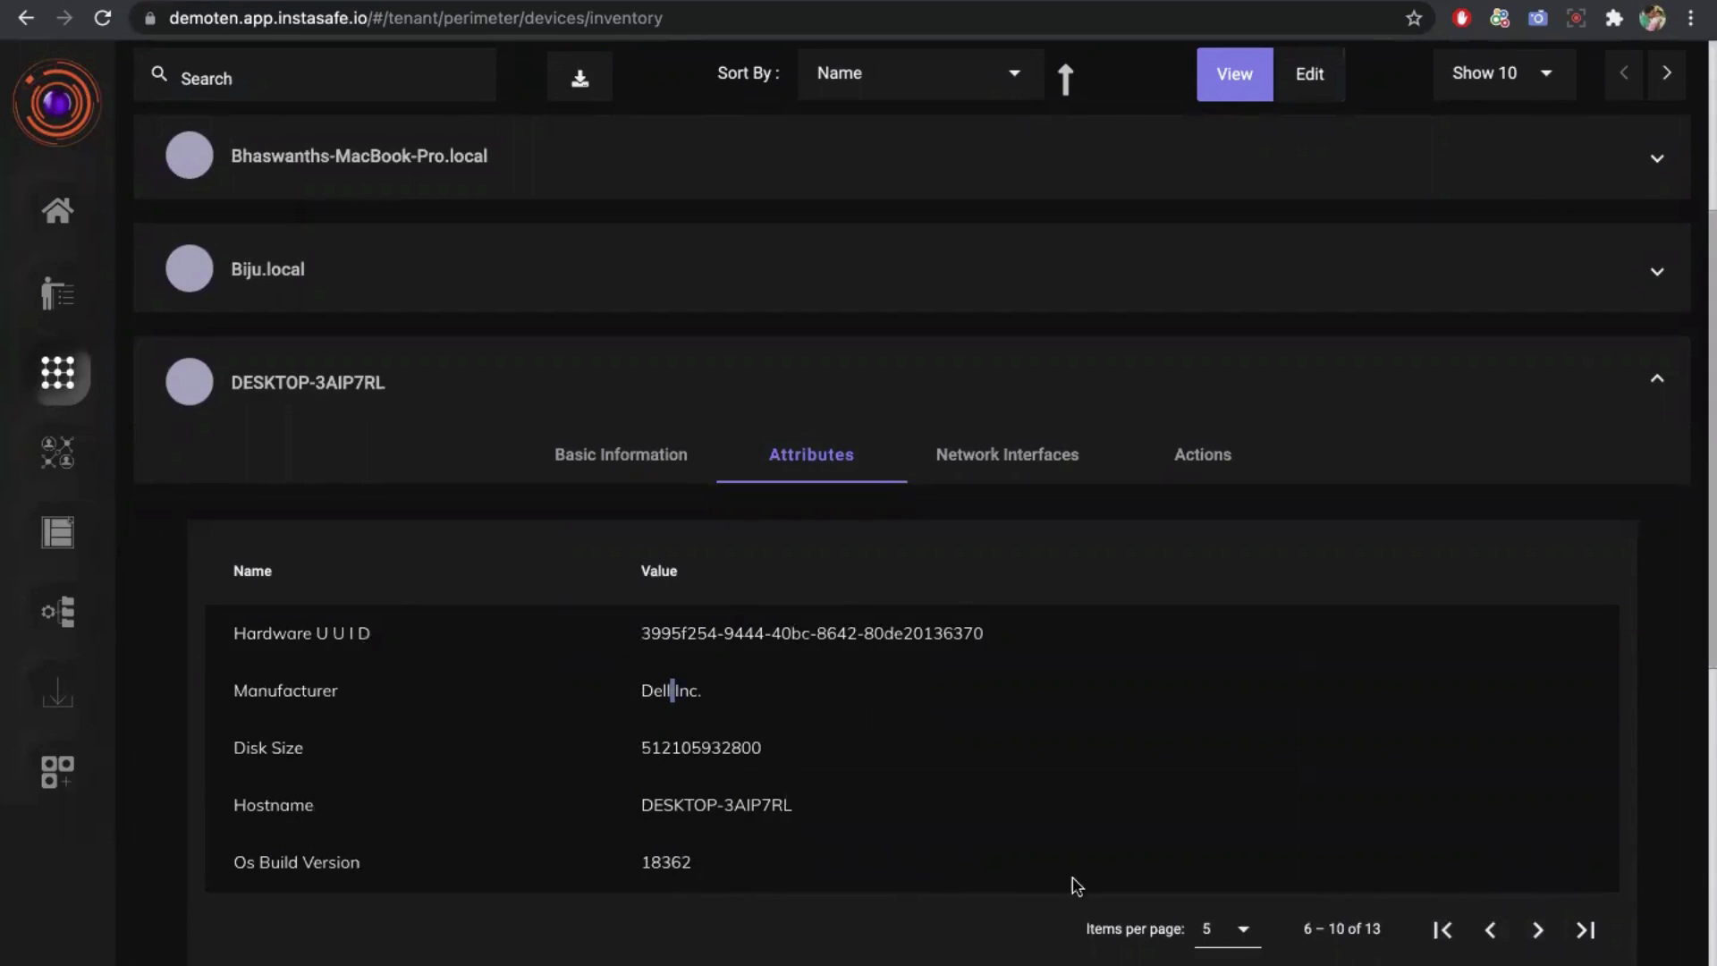
pyautogui.click(1537, 930)
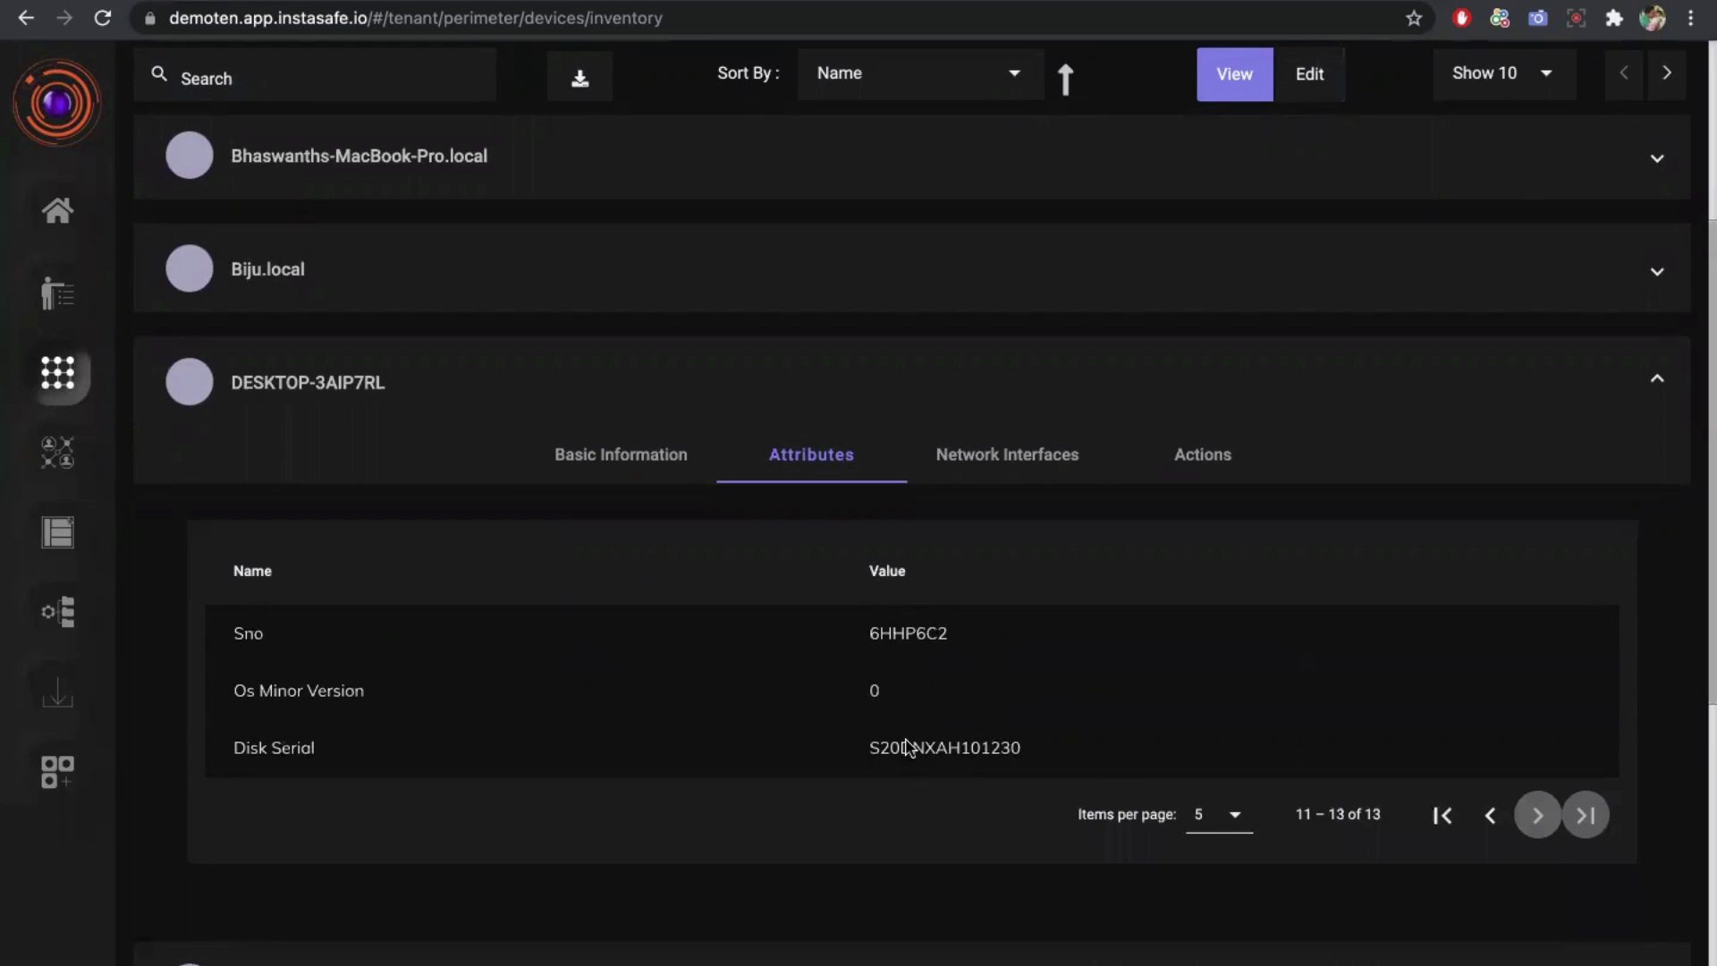
# Review DESKTOP-3AIP7RL's five network interfaces, then its Actions showing it unblocked
pyautogui.click(1048, 477)
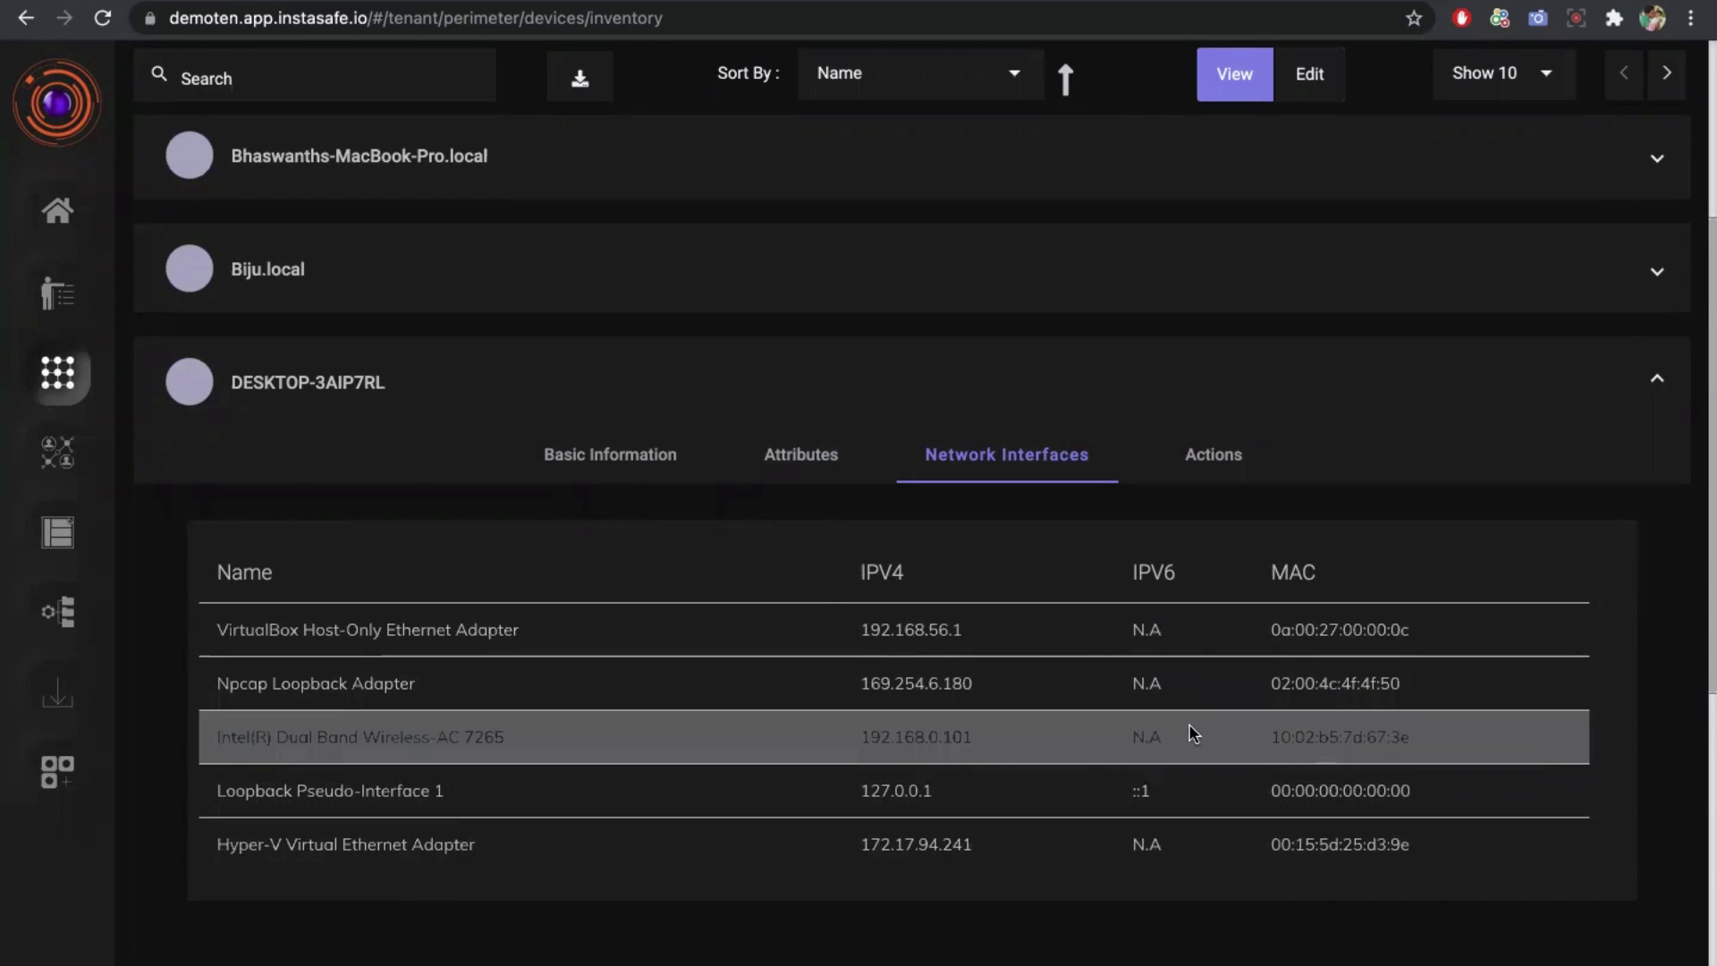
pyautogui.click(1218, 460)
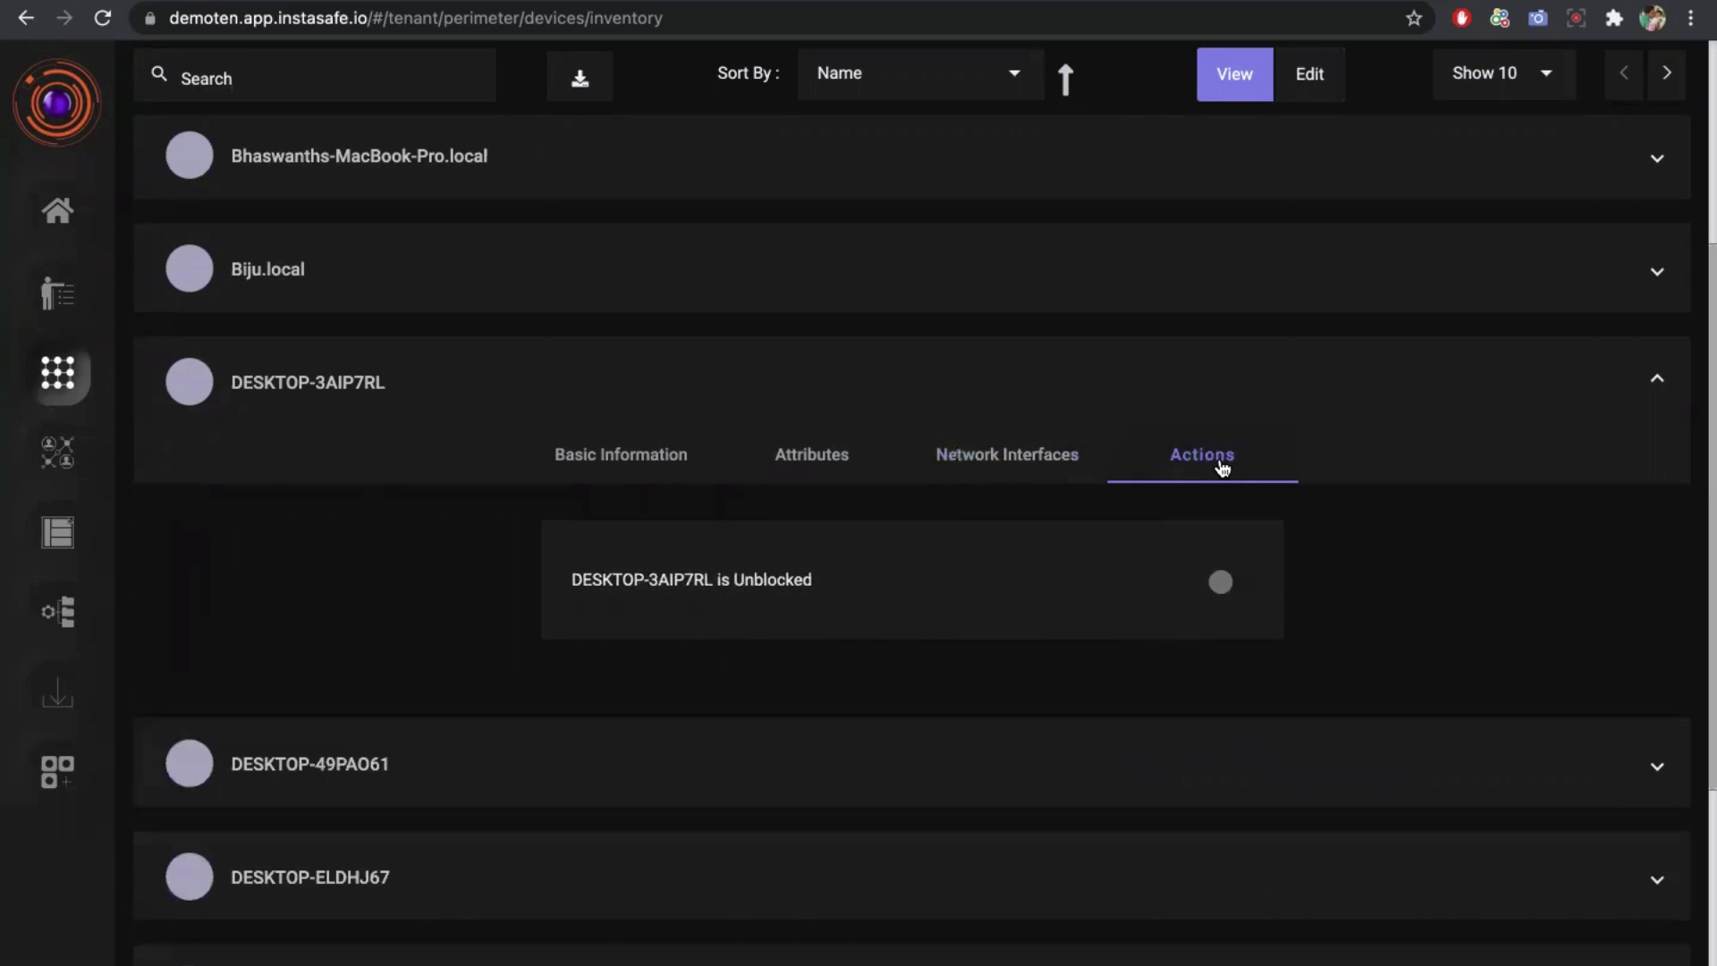
# Turn on Blocked for DESKTOP-3AIP7RL, then collapse its row and return to the list top
pyautogui.click(1322, 90)
pyautogui.click(1232, 583)
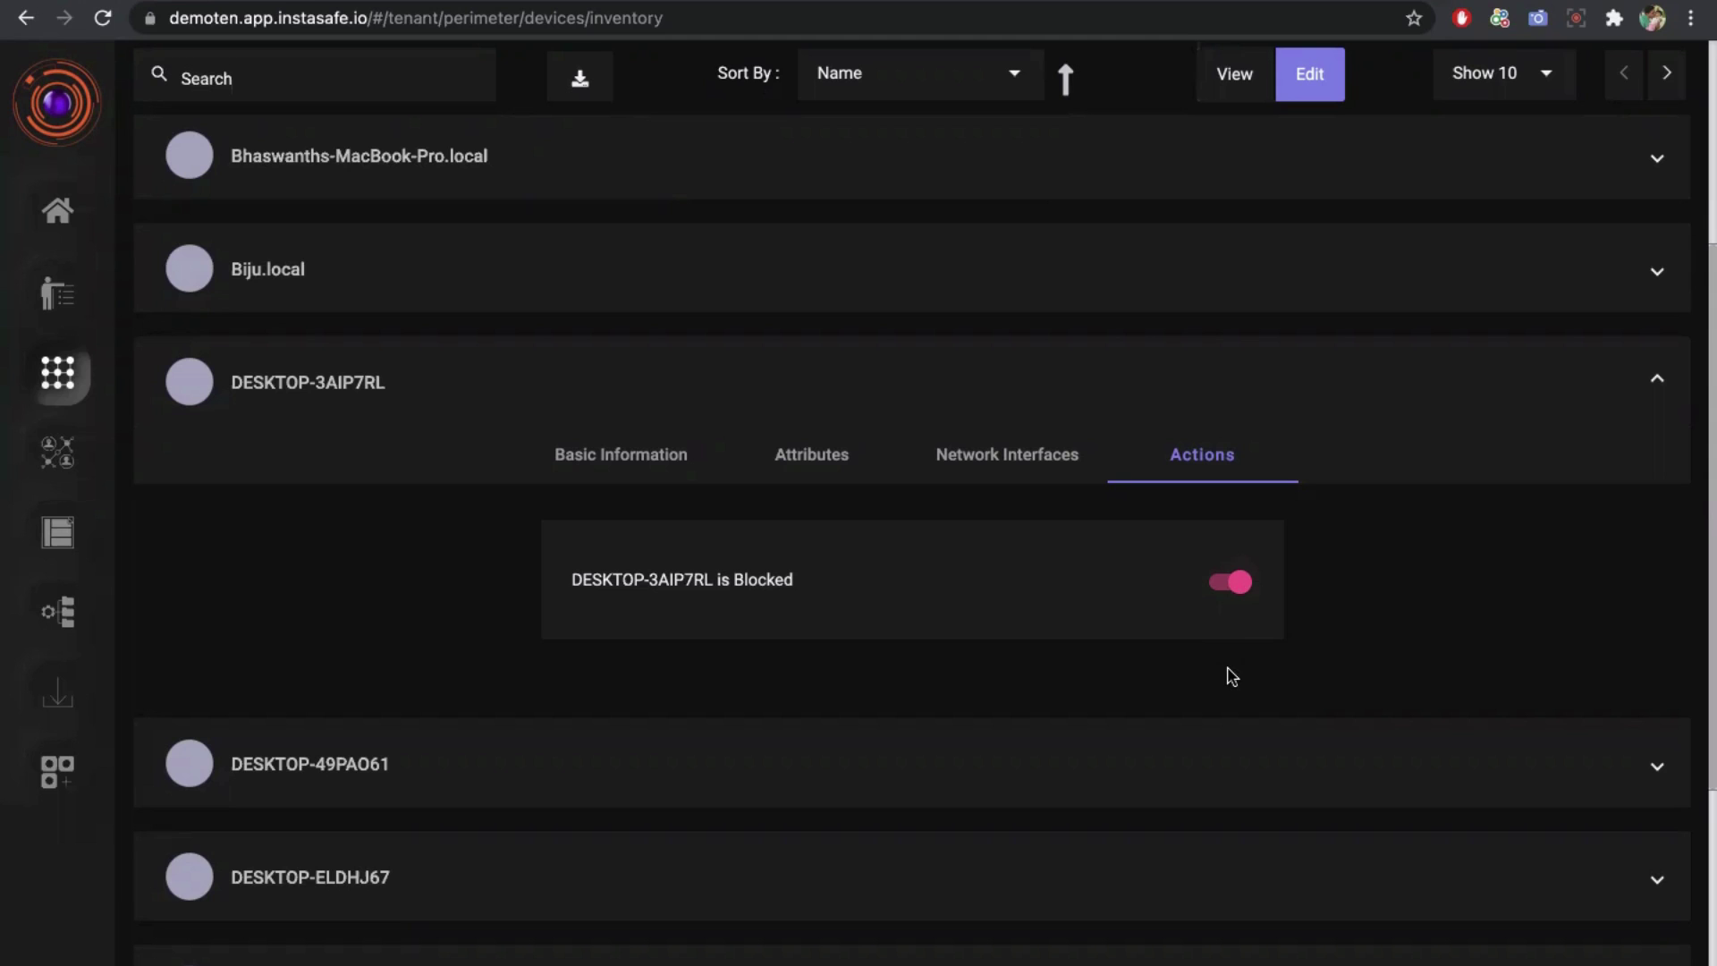
pyautogui.click(955, 372)
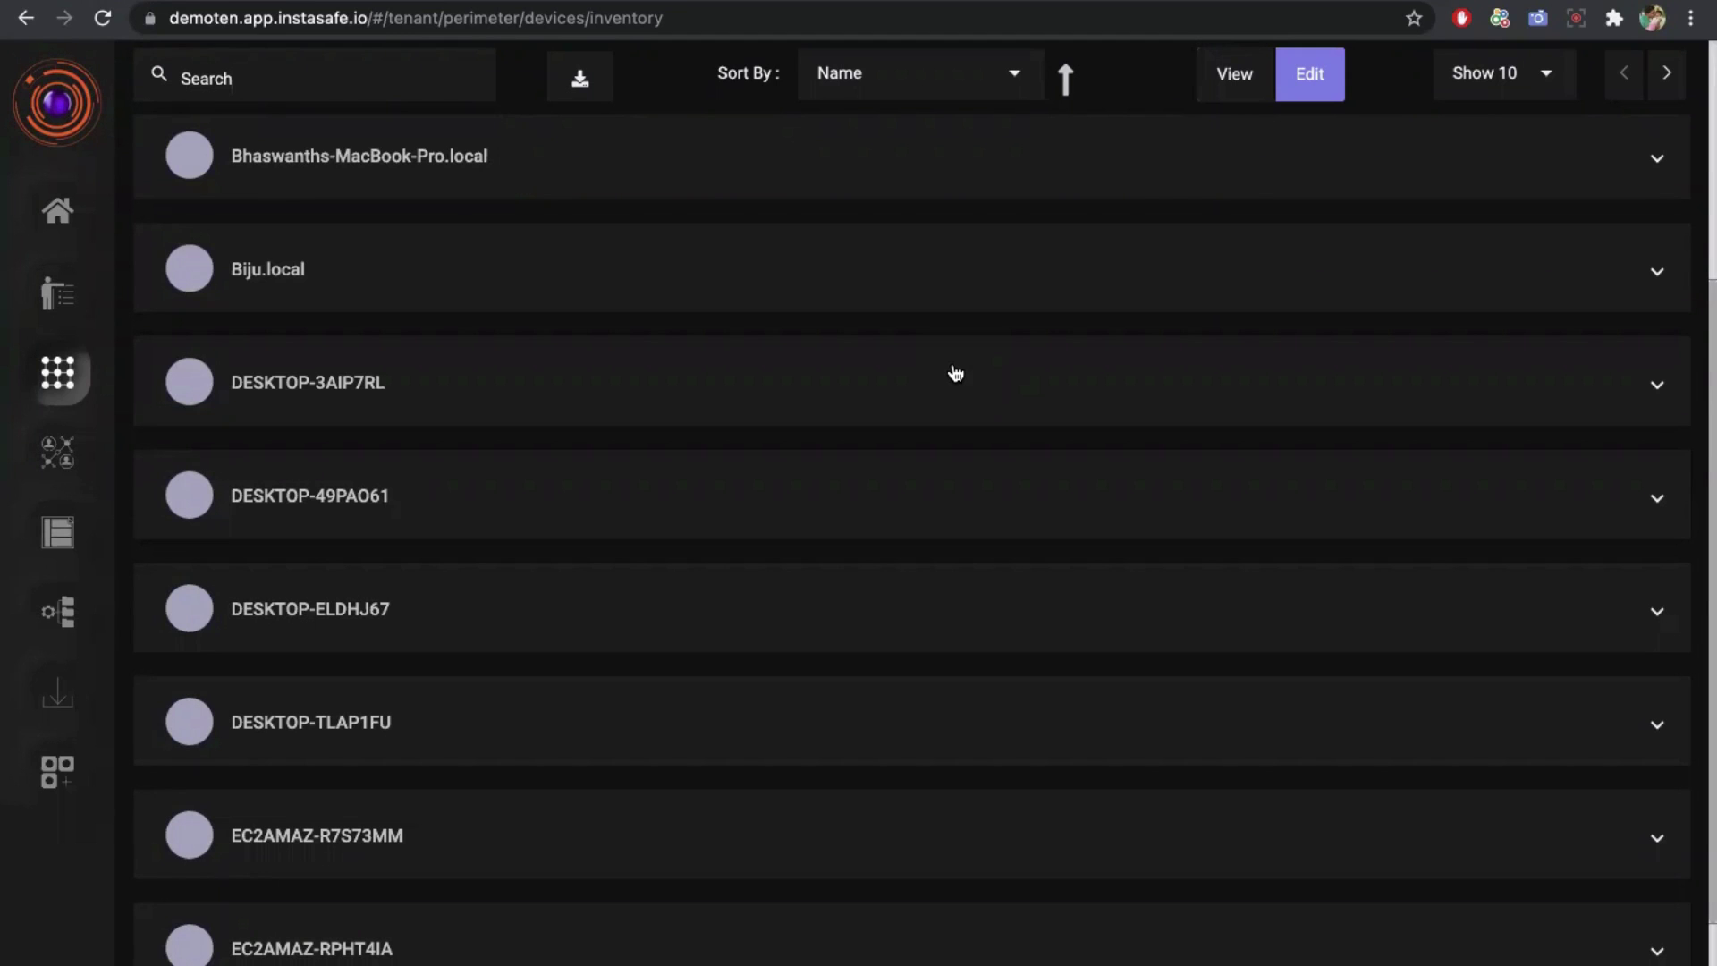
pyautogui.scroll(4, 955, 373)
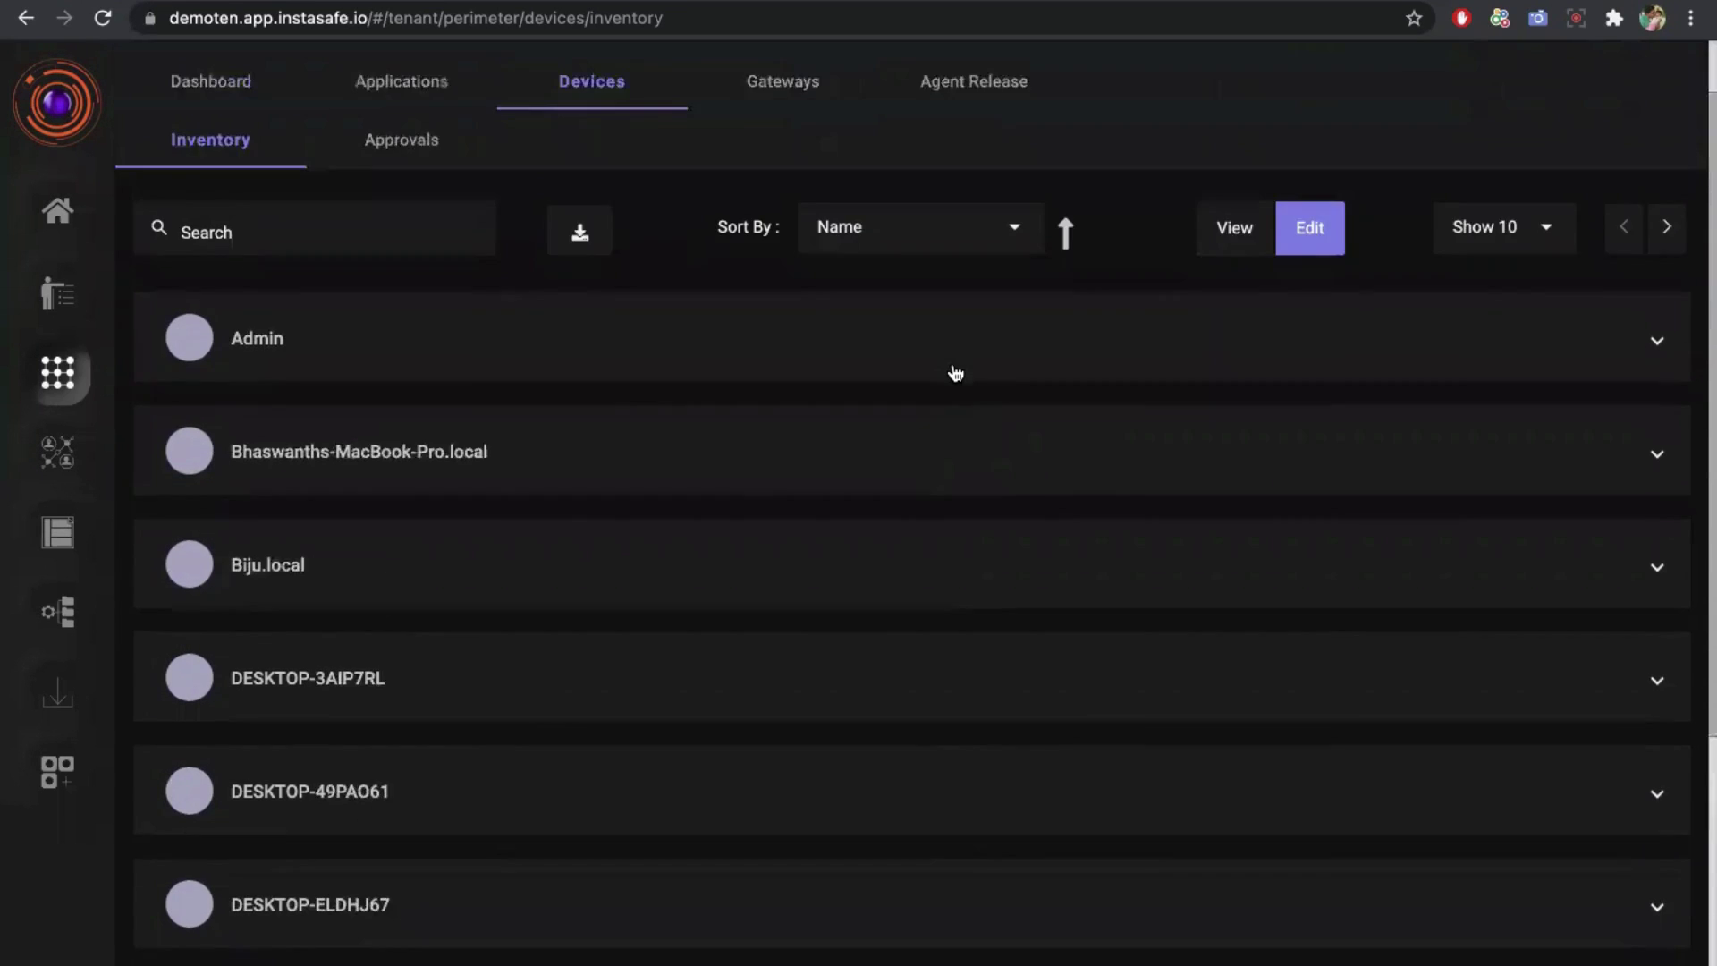
pyautogui.scroll(1, 953, 372)
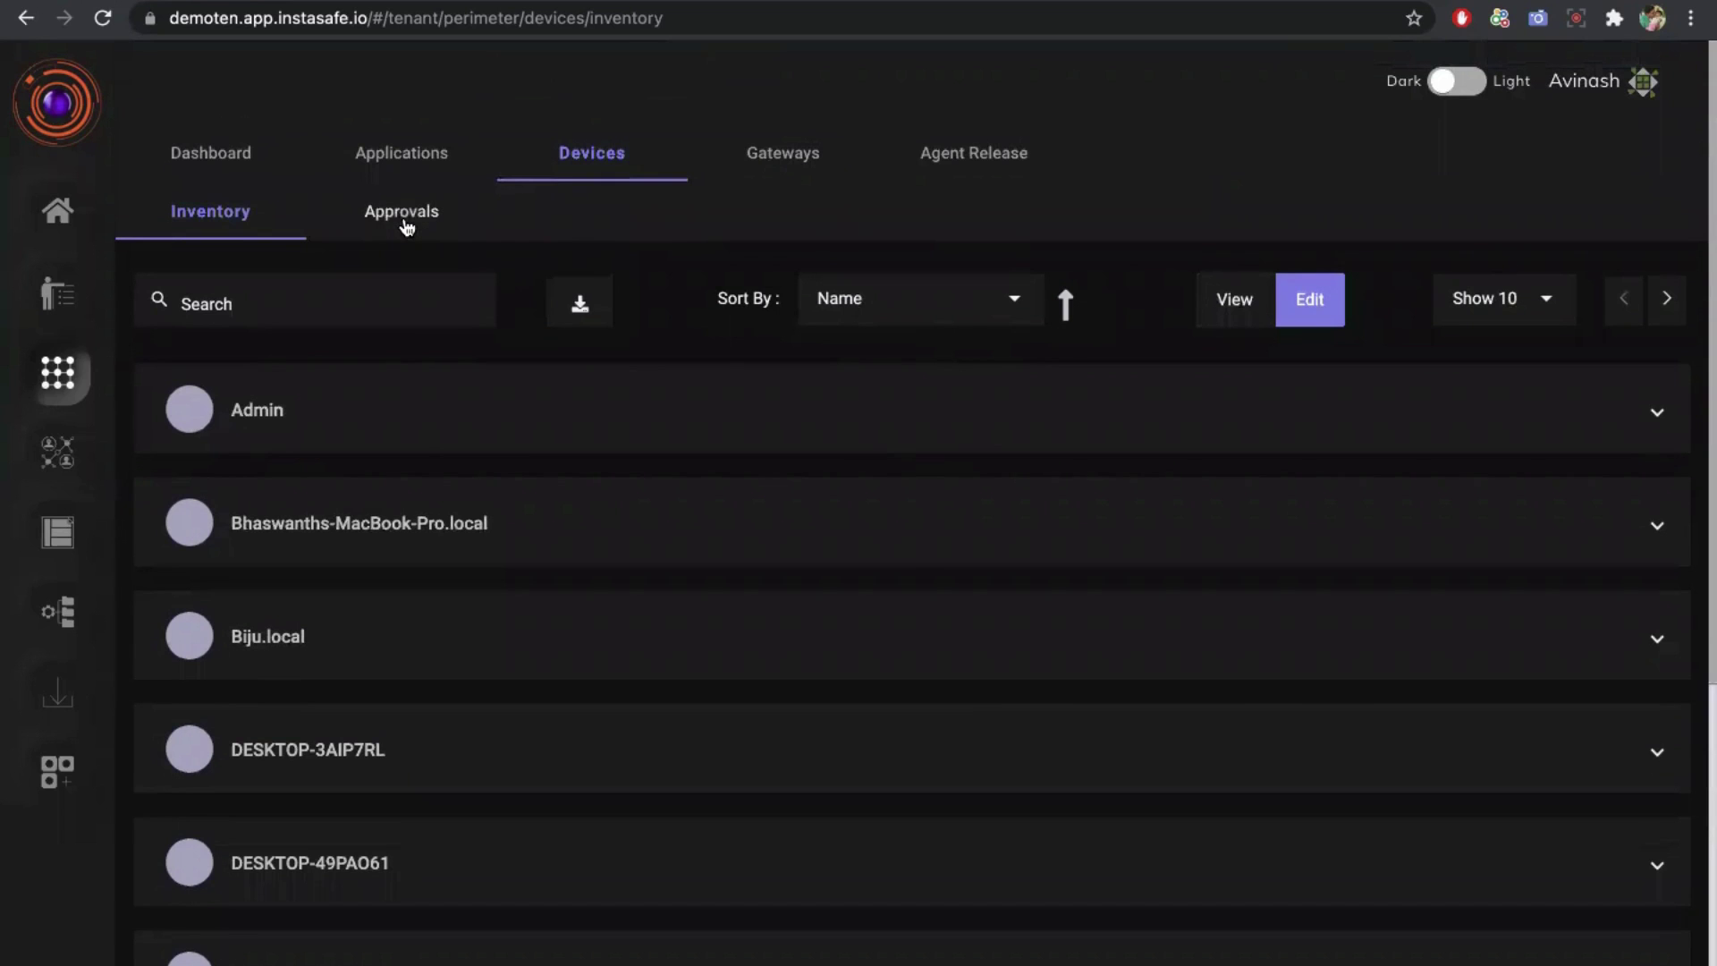
# Confirm no pending device approvals, browse the Gateways list, and reach Agent Release
pyautogui.click(405, 224)
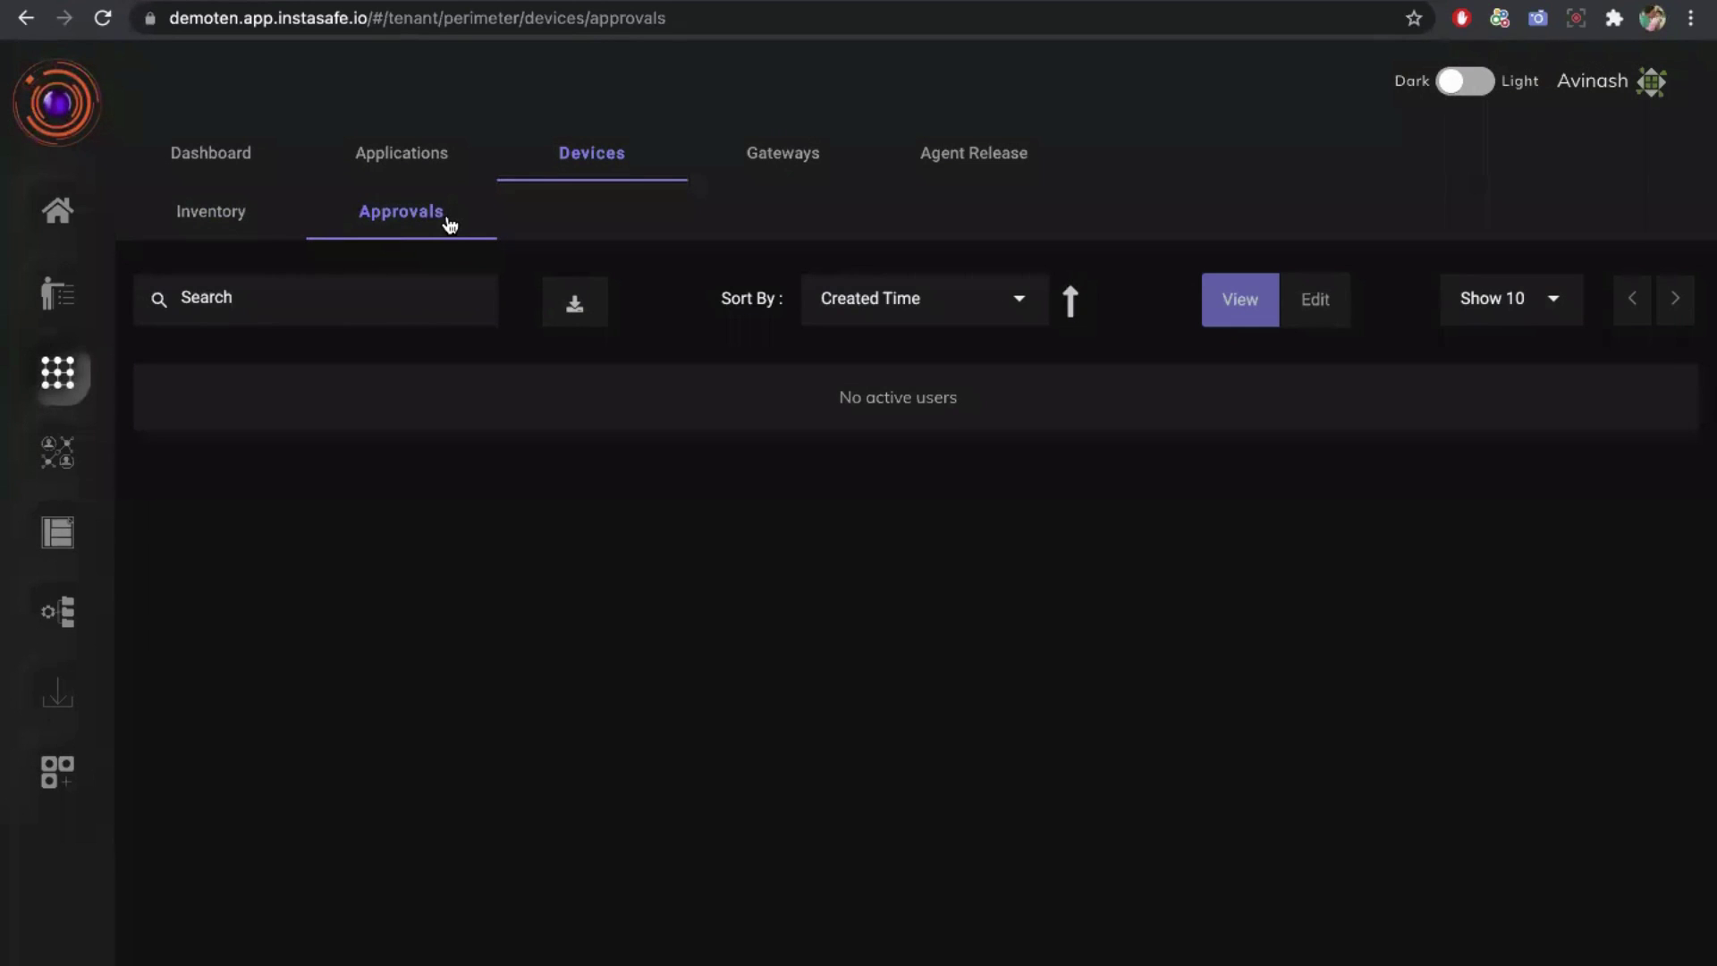
pyautogui.click(774, 150)
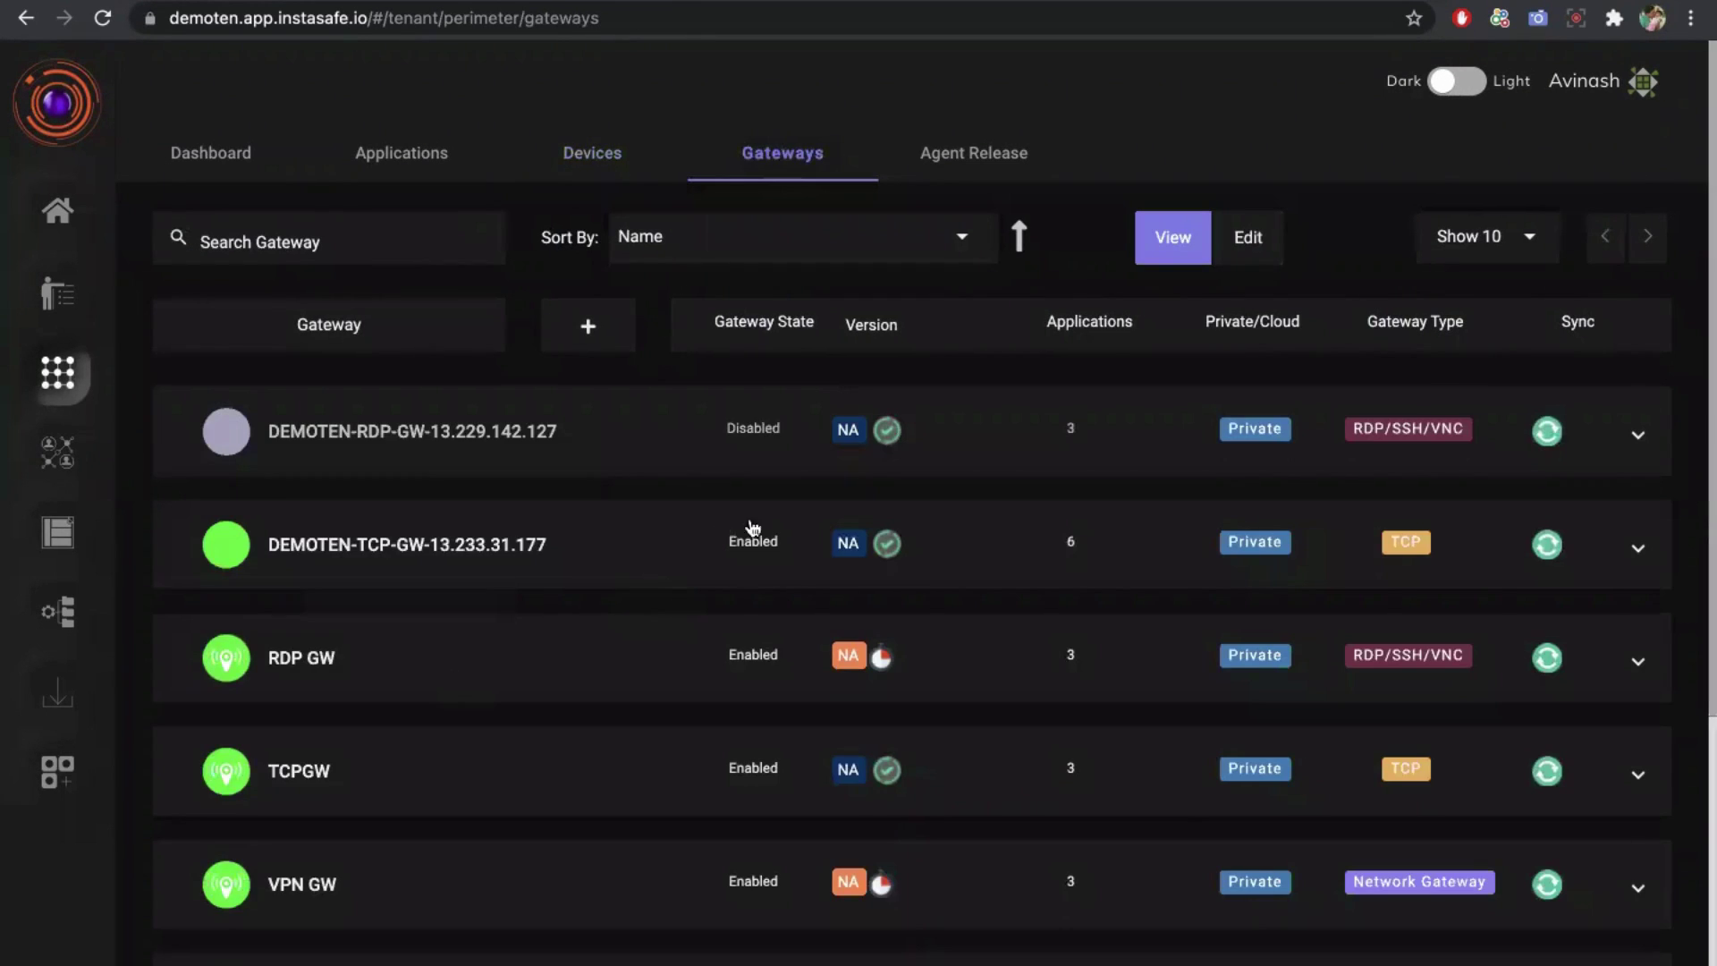
pyautogui.scroll(-1, 693, 765)
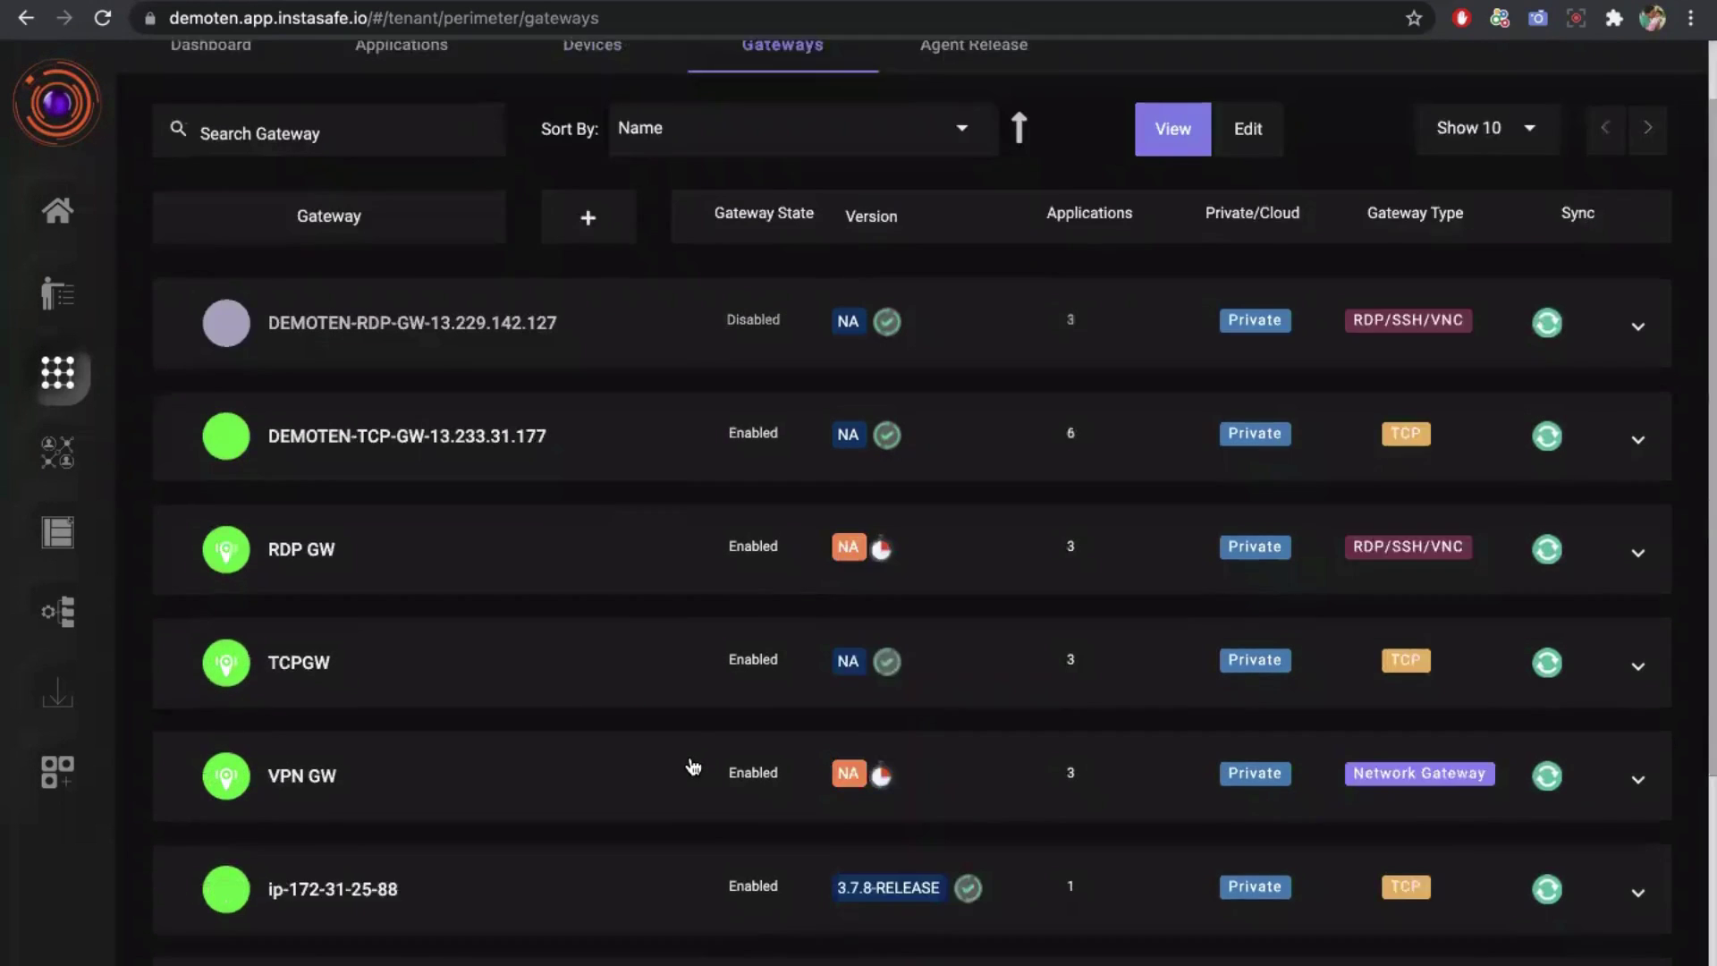
pyautogui.scroll(-2, 694, 764)
pyautogui.scroll(-1, 694, 764)
pyautogui.scroll(-1, 694, 765)
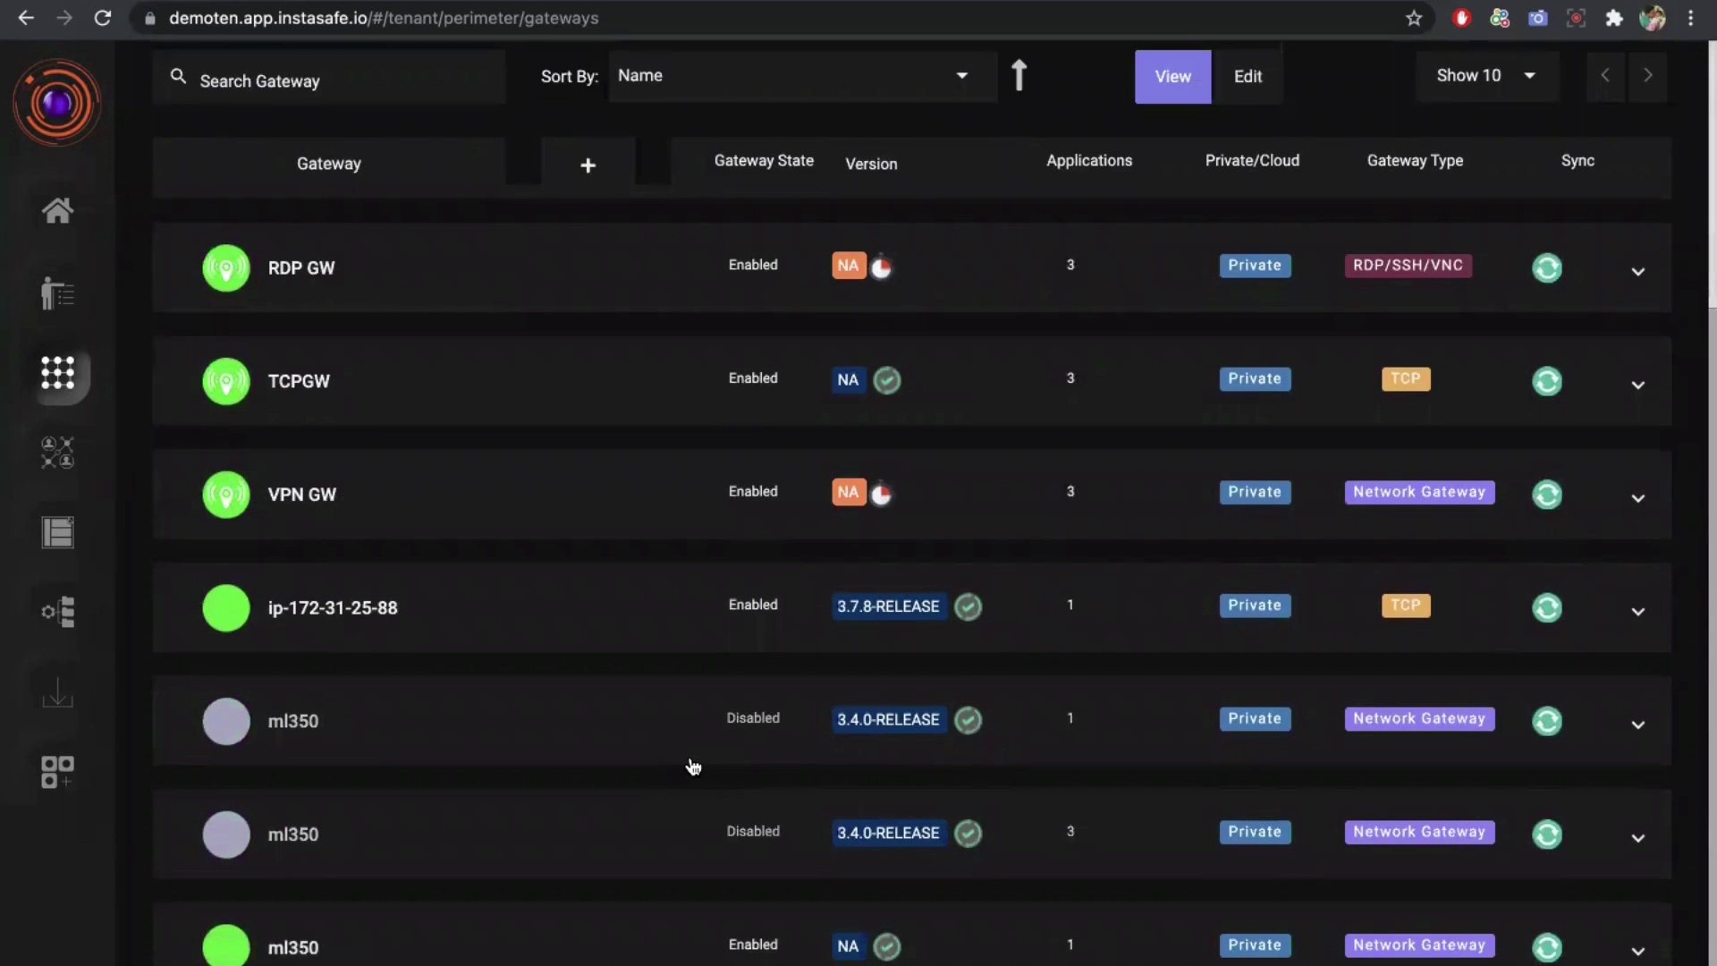
pyautogui.scroll(1, 693, 765)
pyautogui.scroll(3, 693, 766)
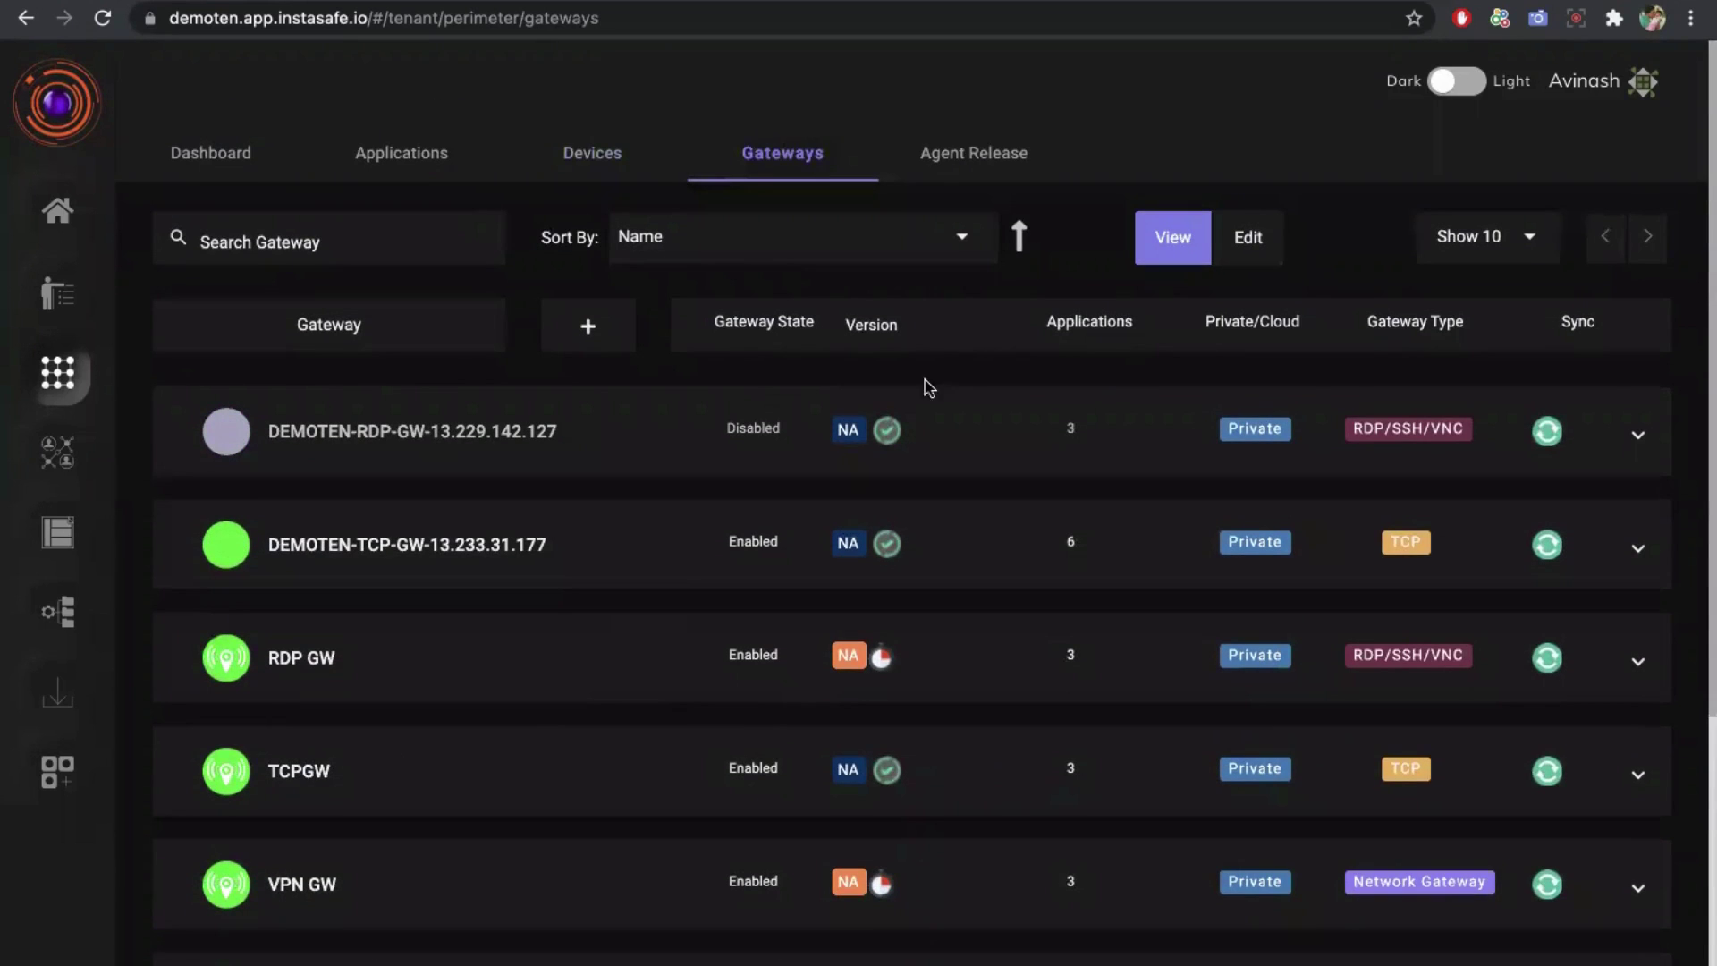
pyautogui.click(981, 169)
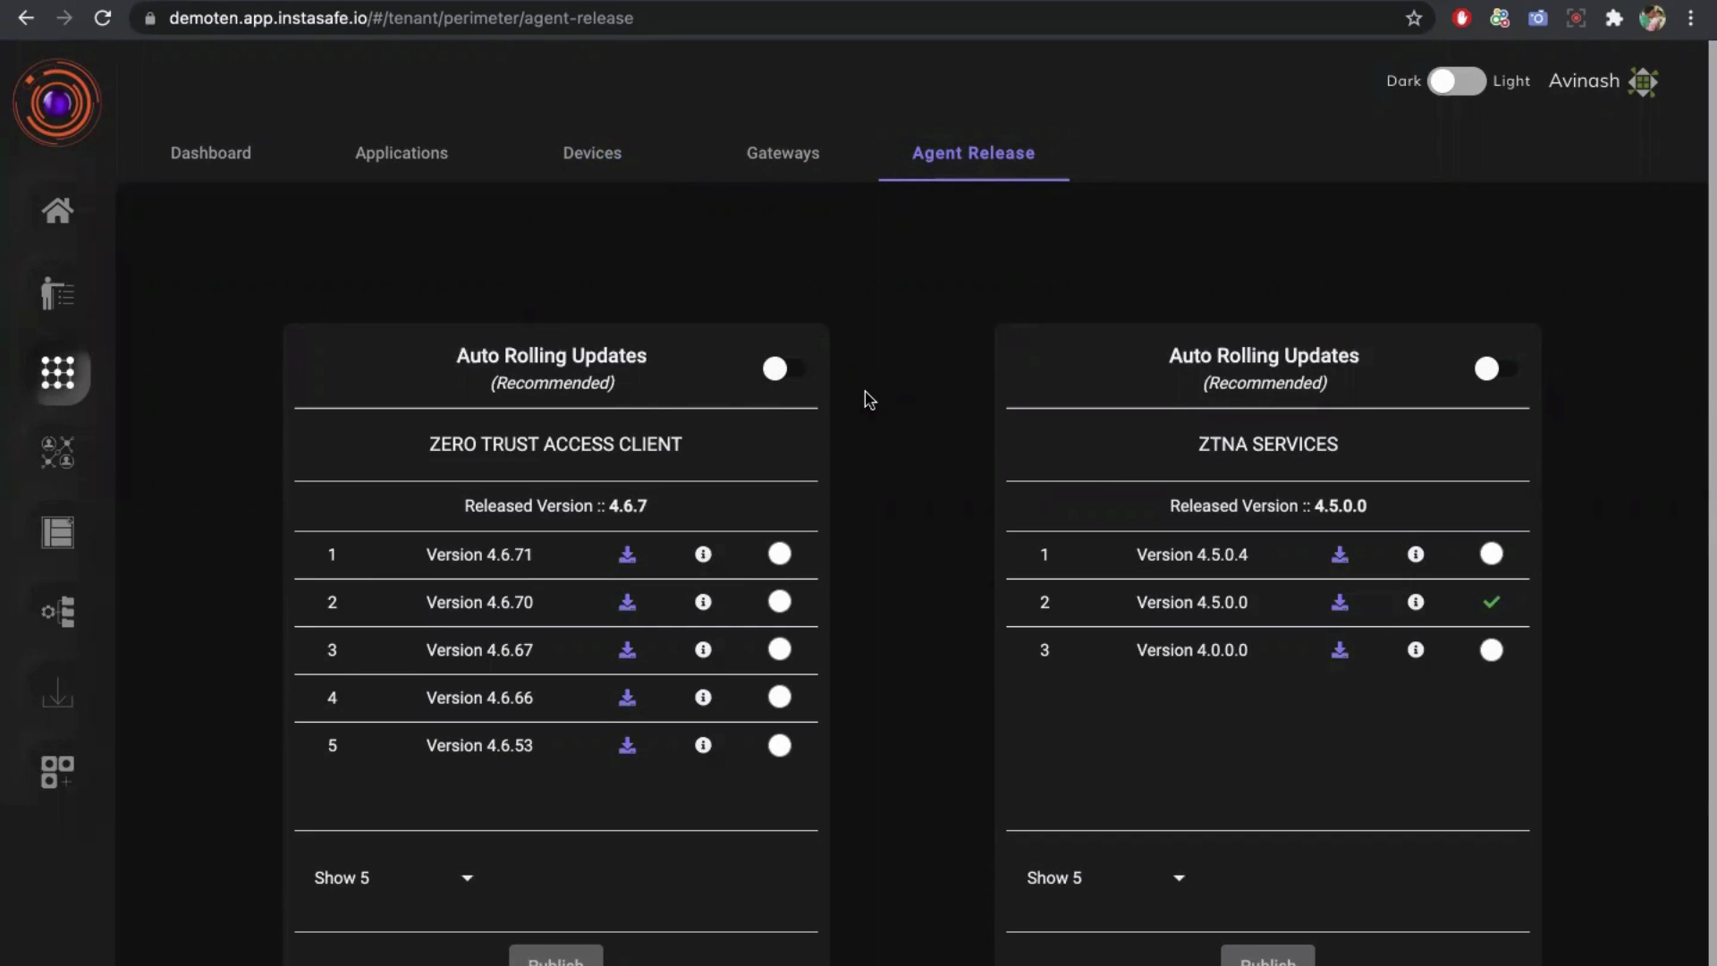
# Review client release 4.6.7 and ZTNA services 4.5.0.0, then go to Access Policies
pyautogui.scroll(-1, 866, 399)
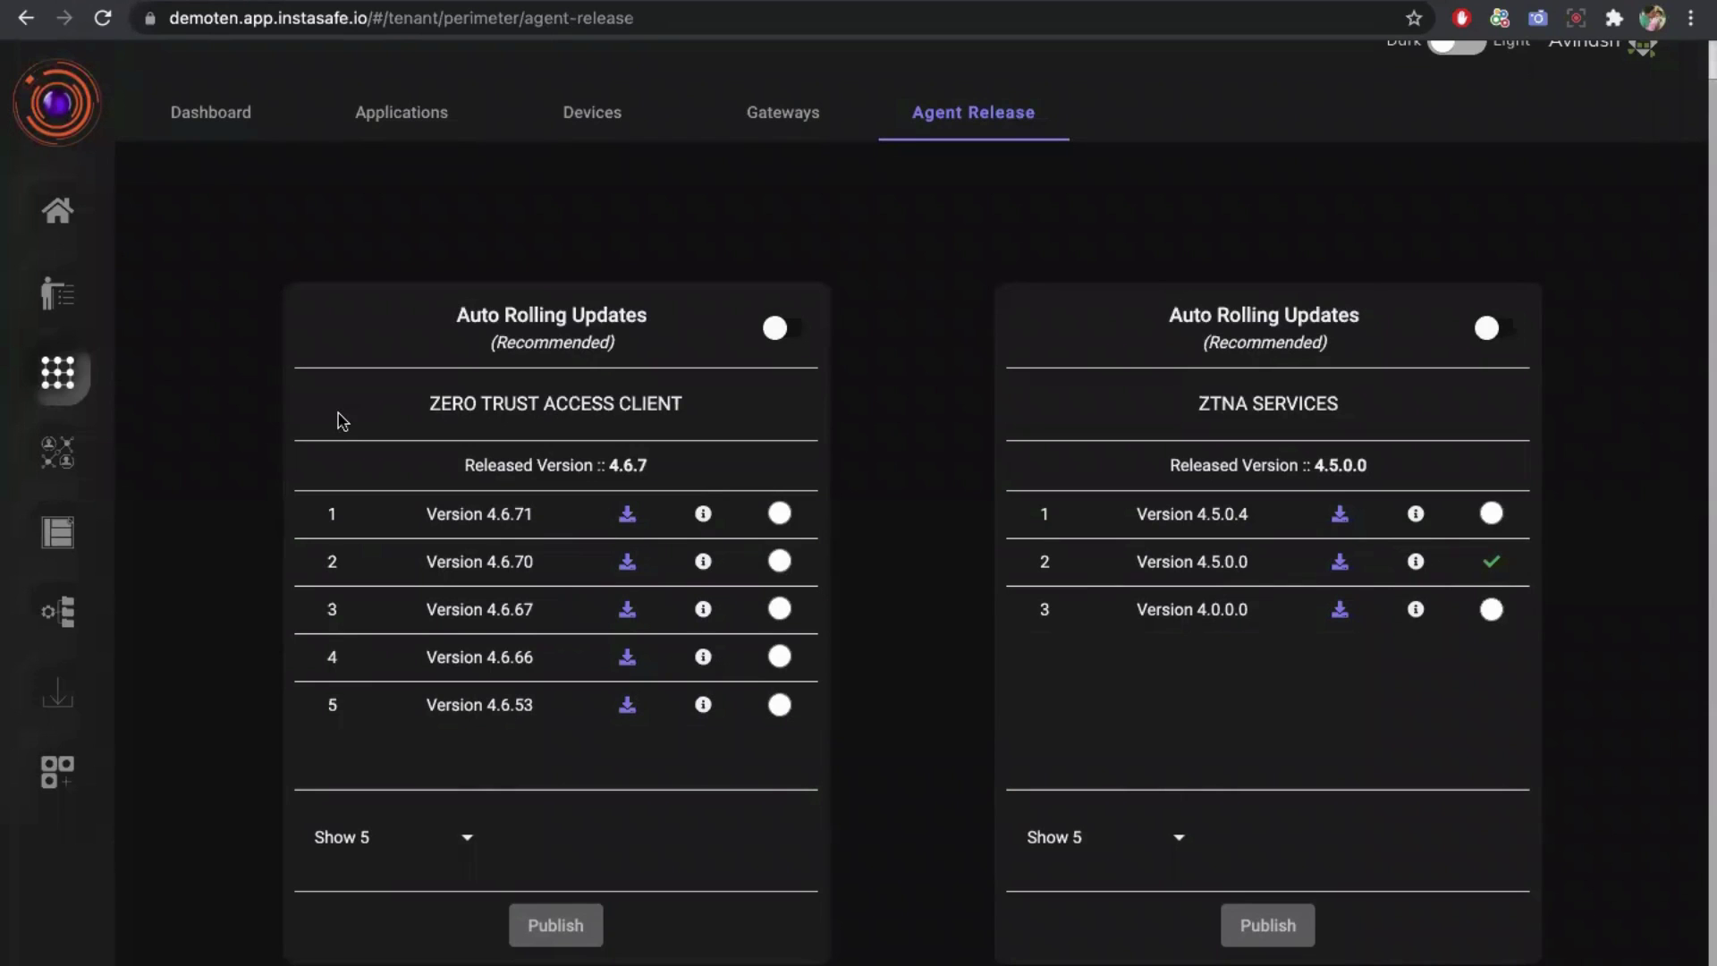
pyautogui.click(68, 468)
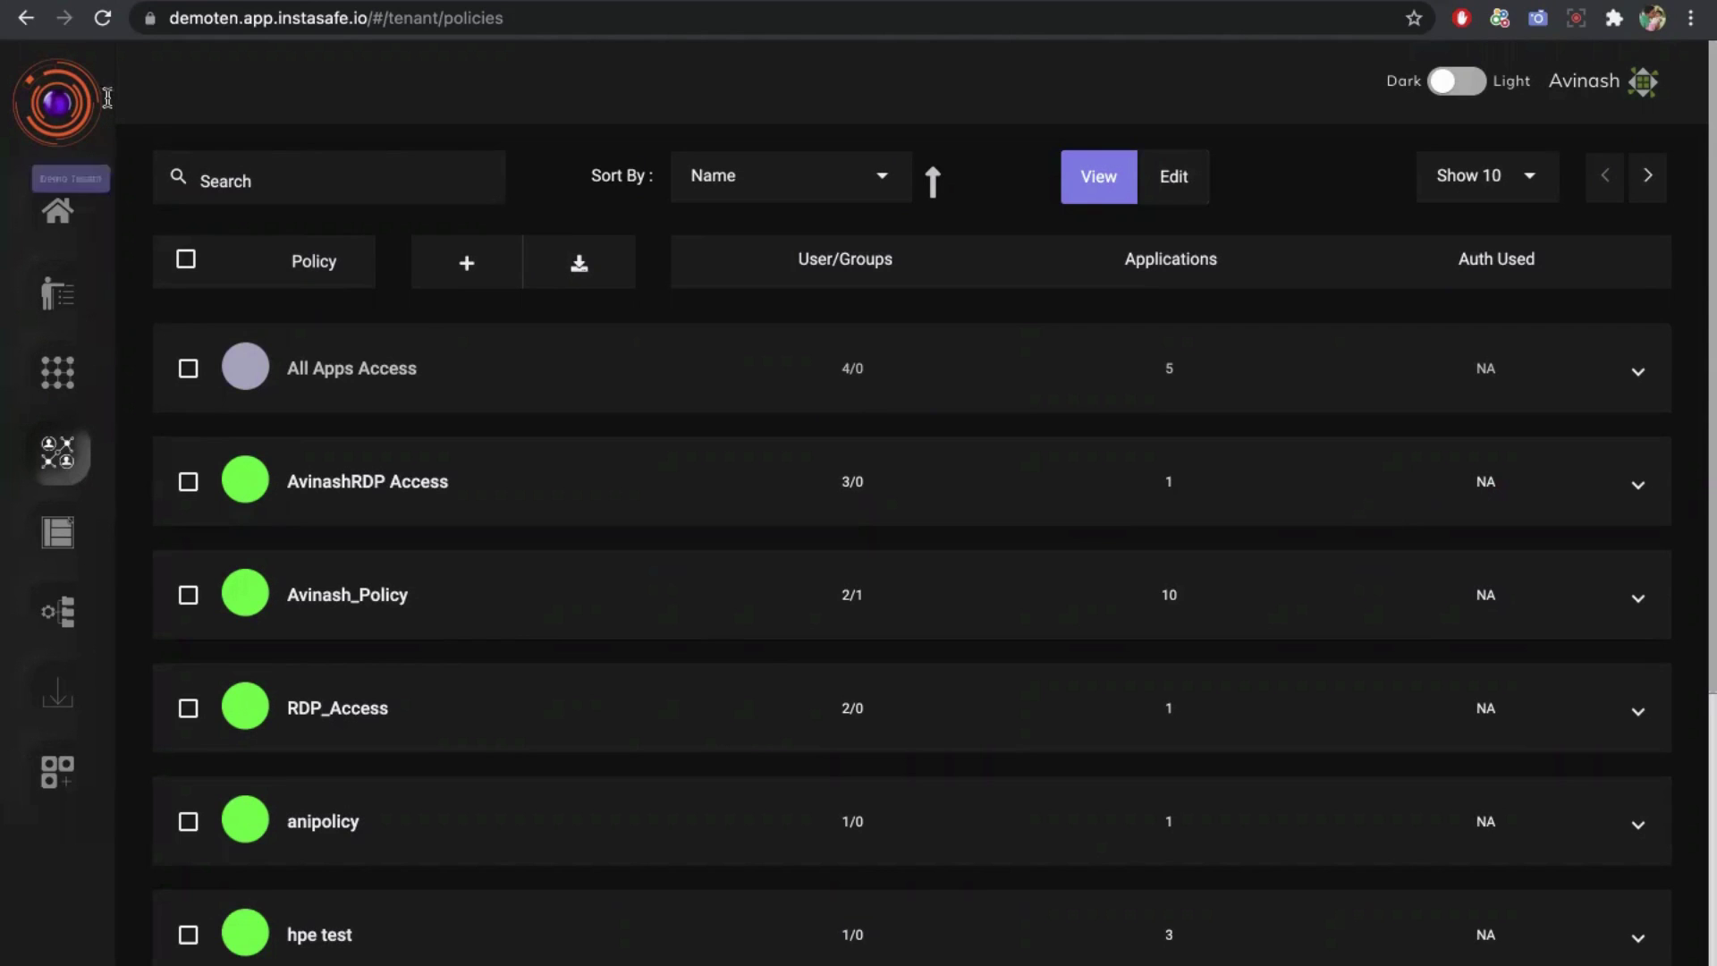
# Expand AvinashRDP Access and review its users user1, Avinash, avinash and application AvinashRDP
pyautogui.click(466, 263)
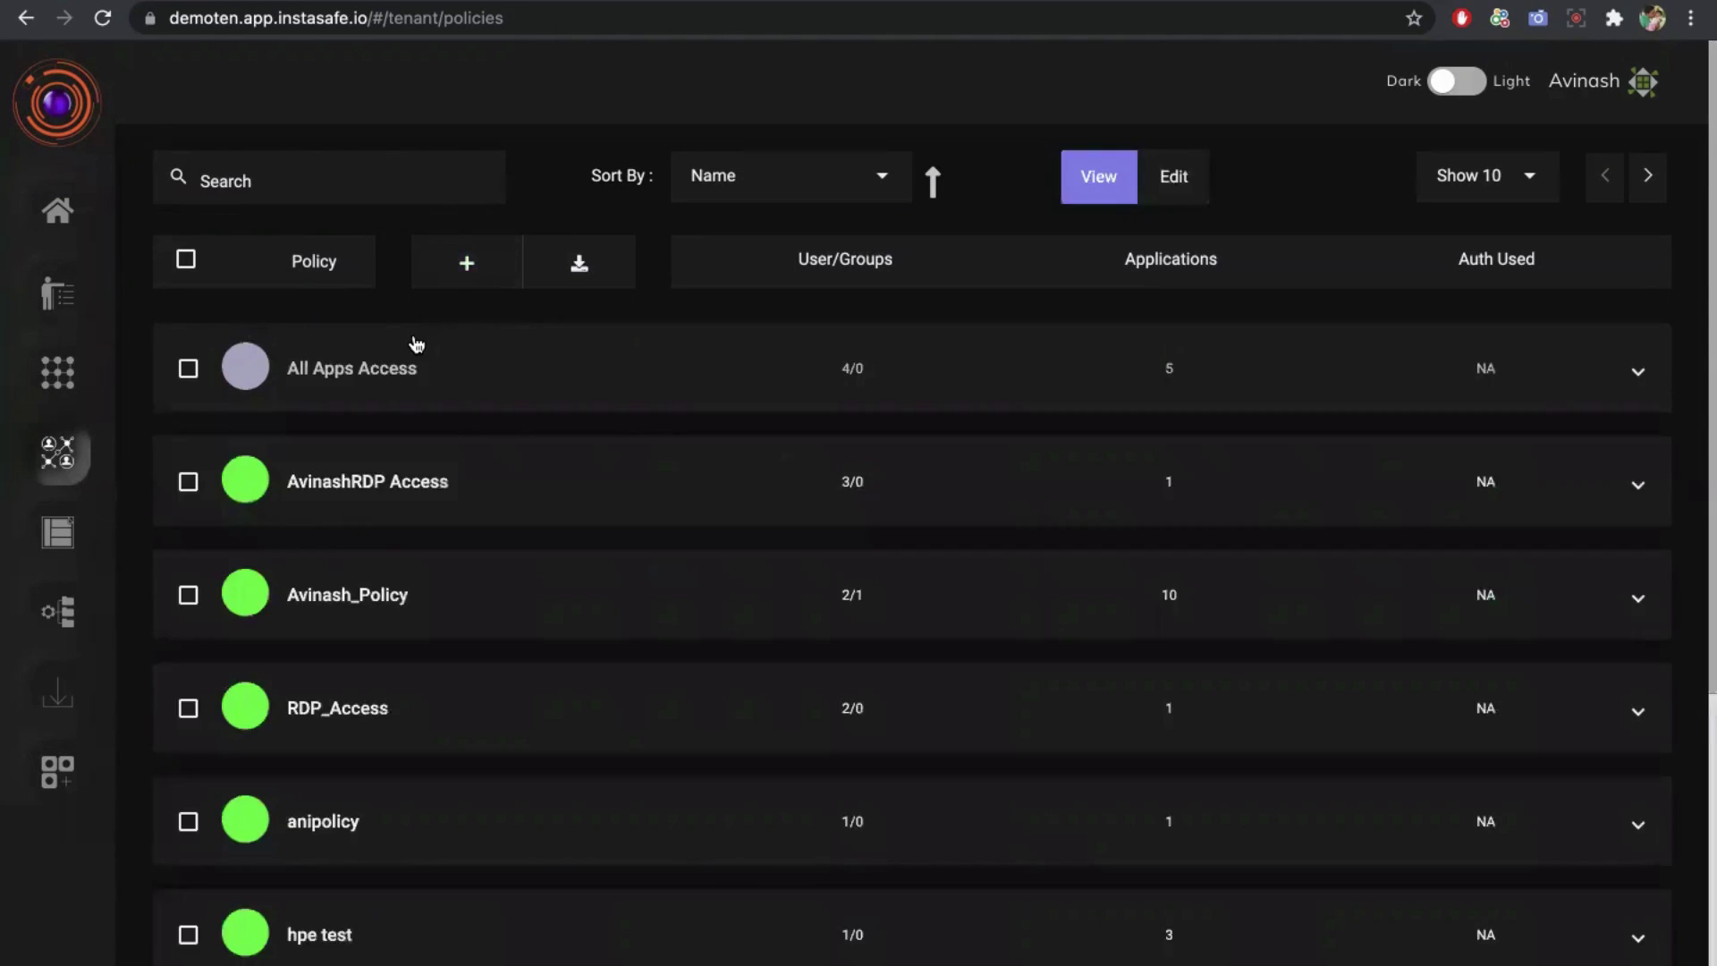
pyautogui.click(414, 501)
pyautogui.scroll(-3, 755, 688)
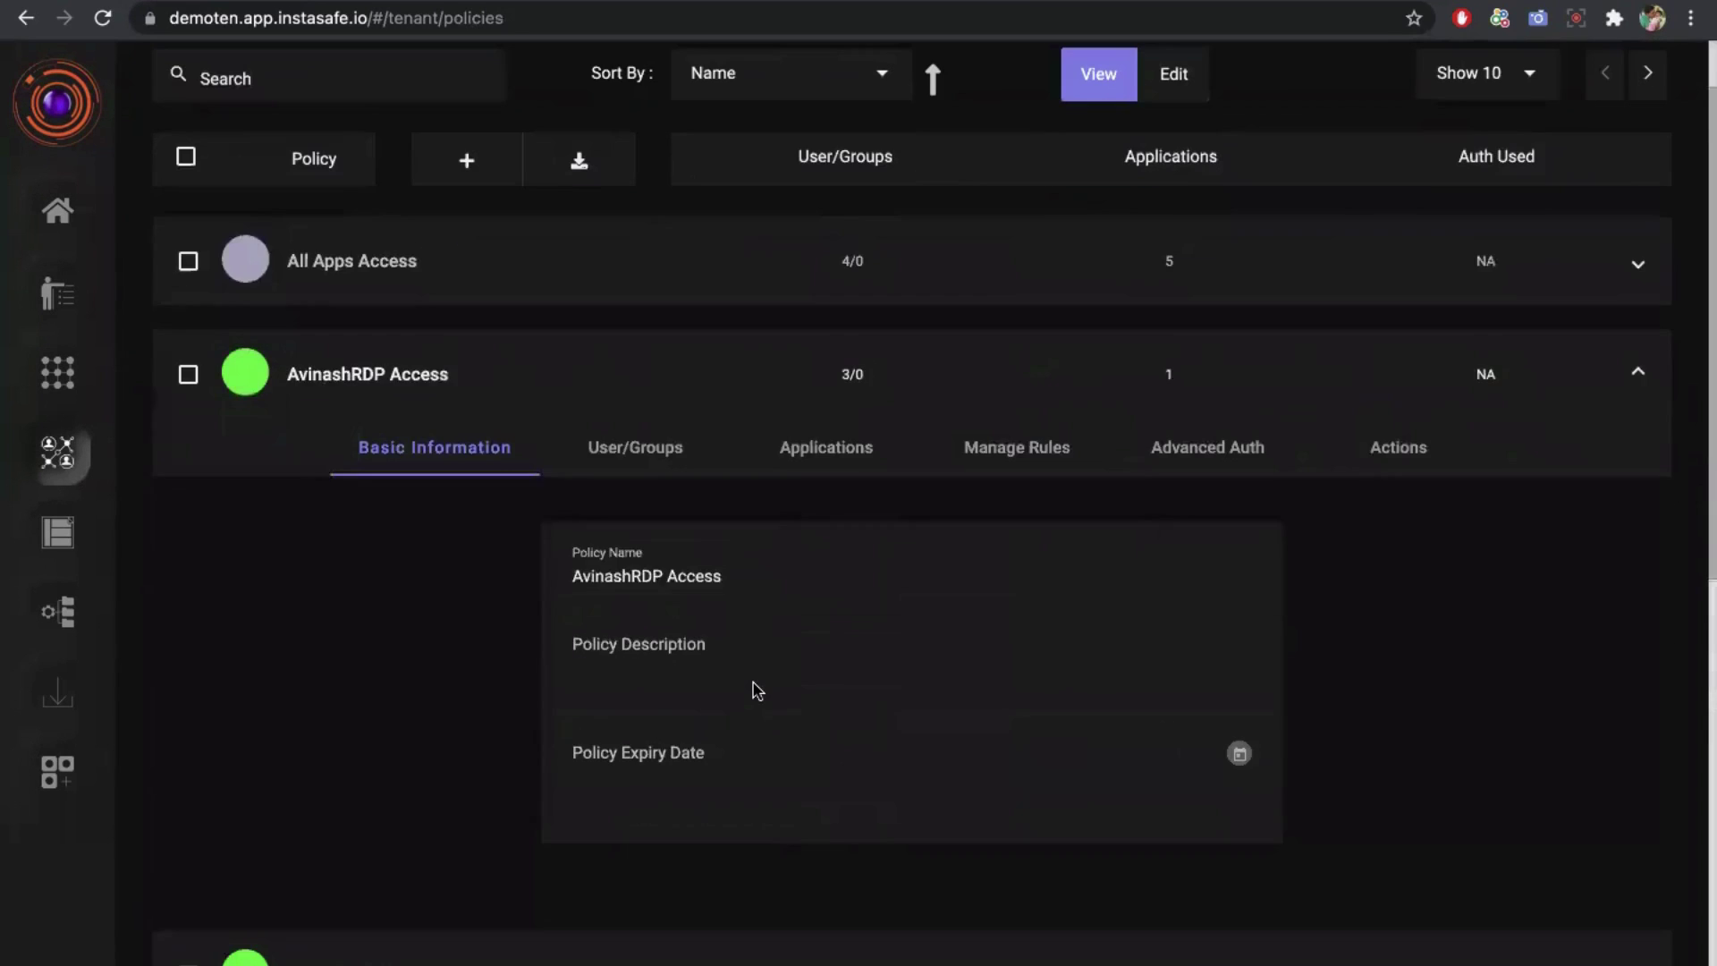
pyautogui.doubleClick(624, 447)
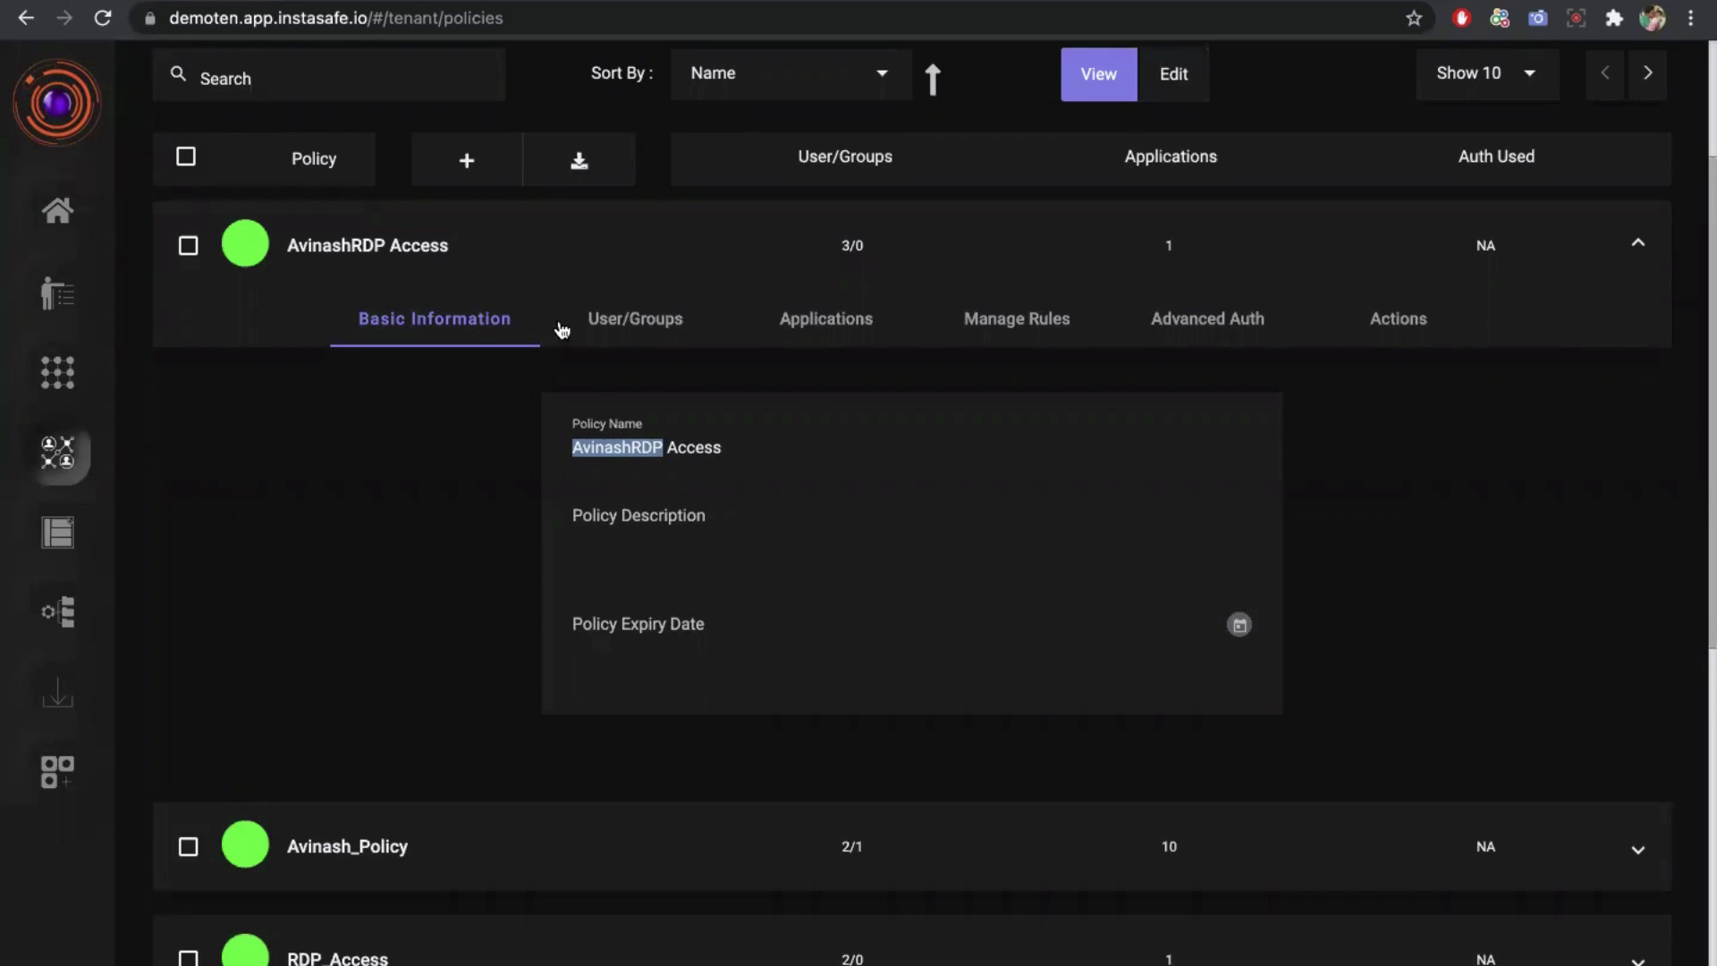
pyautogui.click(641, 333)
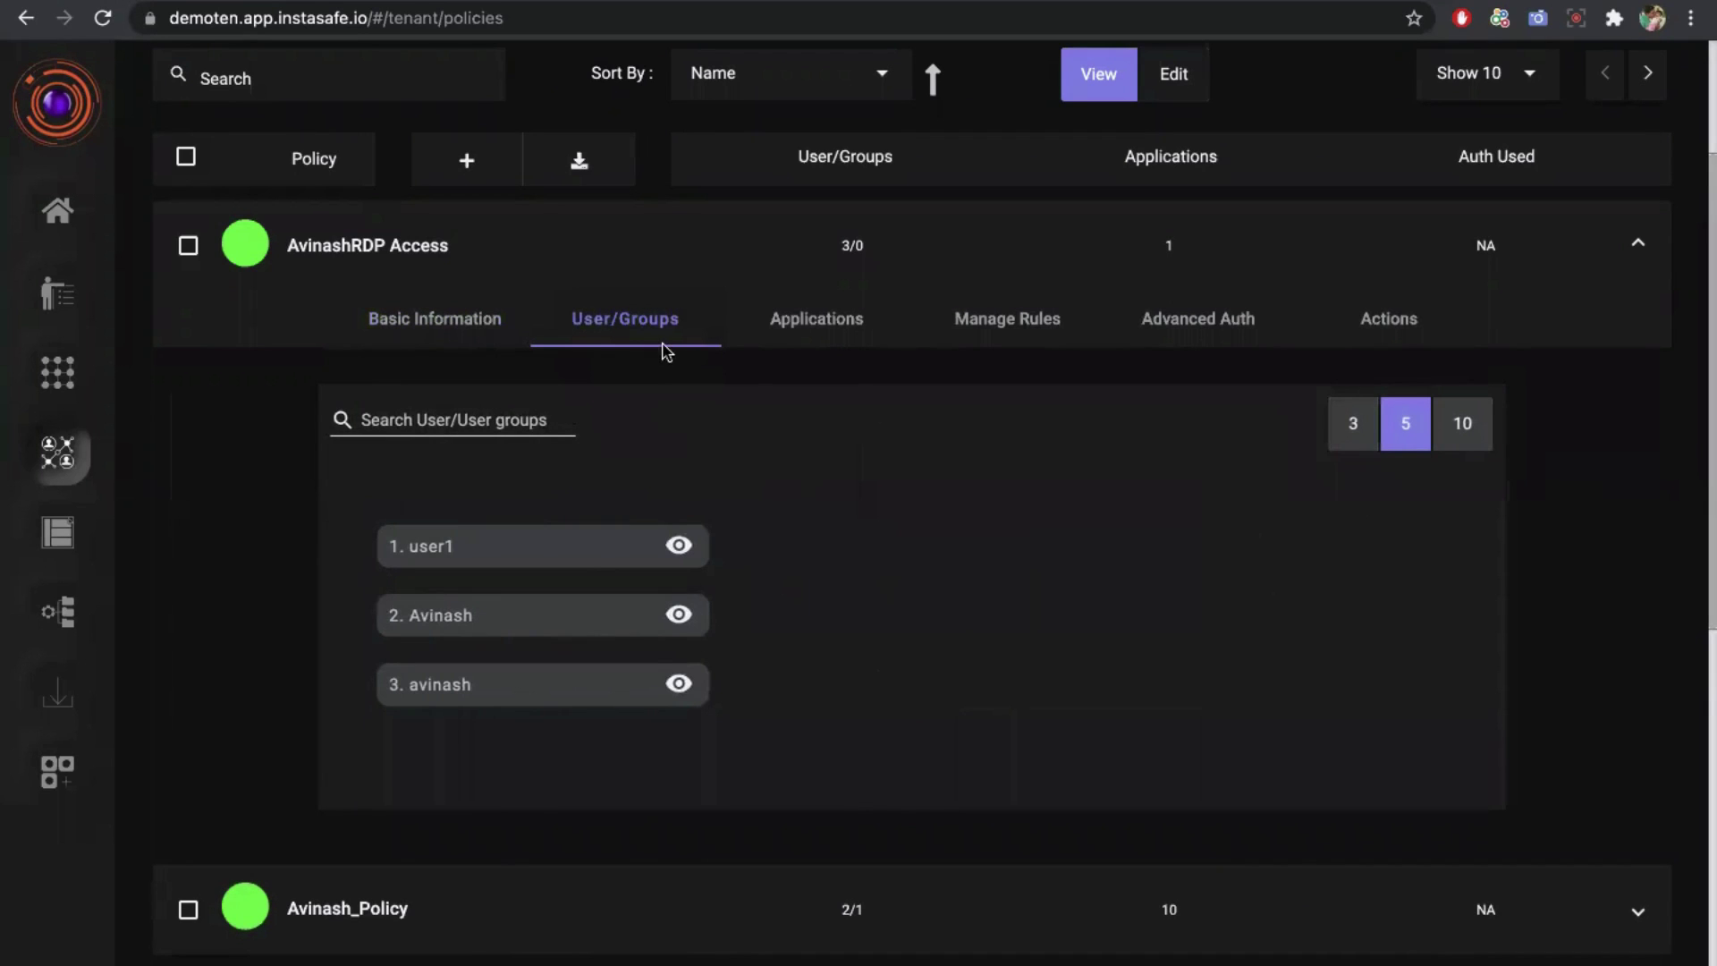
pyautogui.click(809, 324)
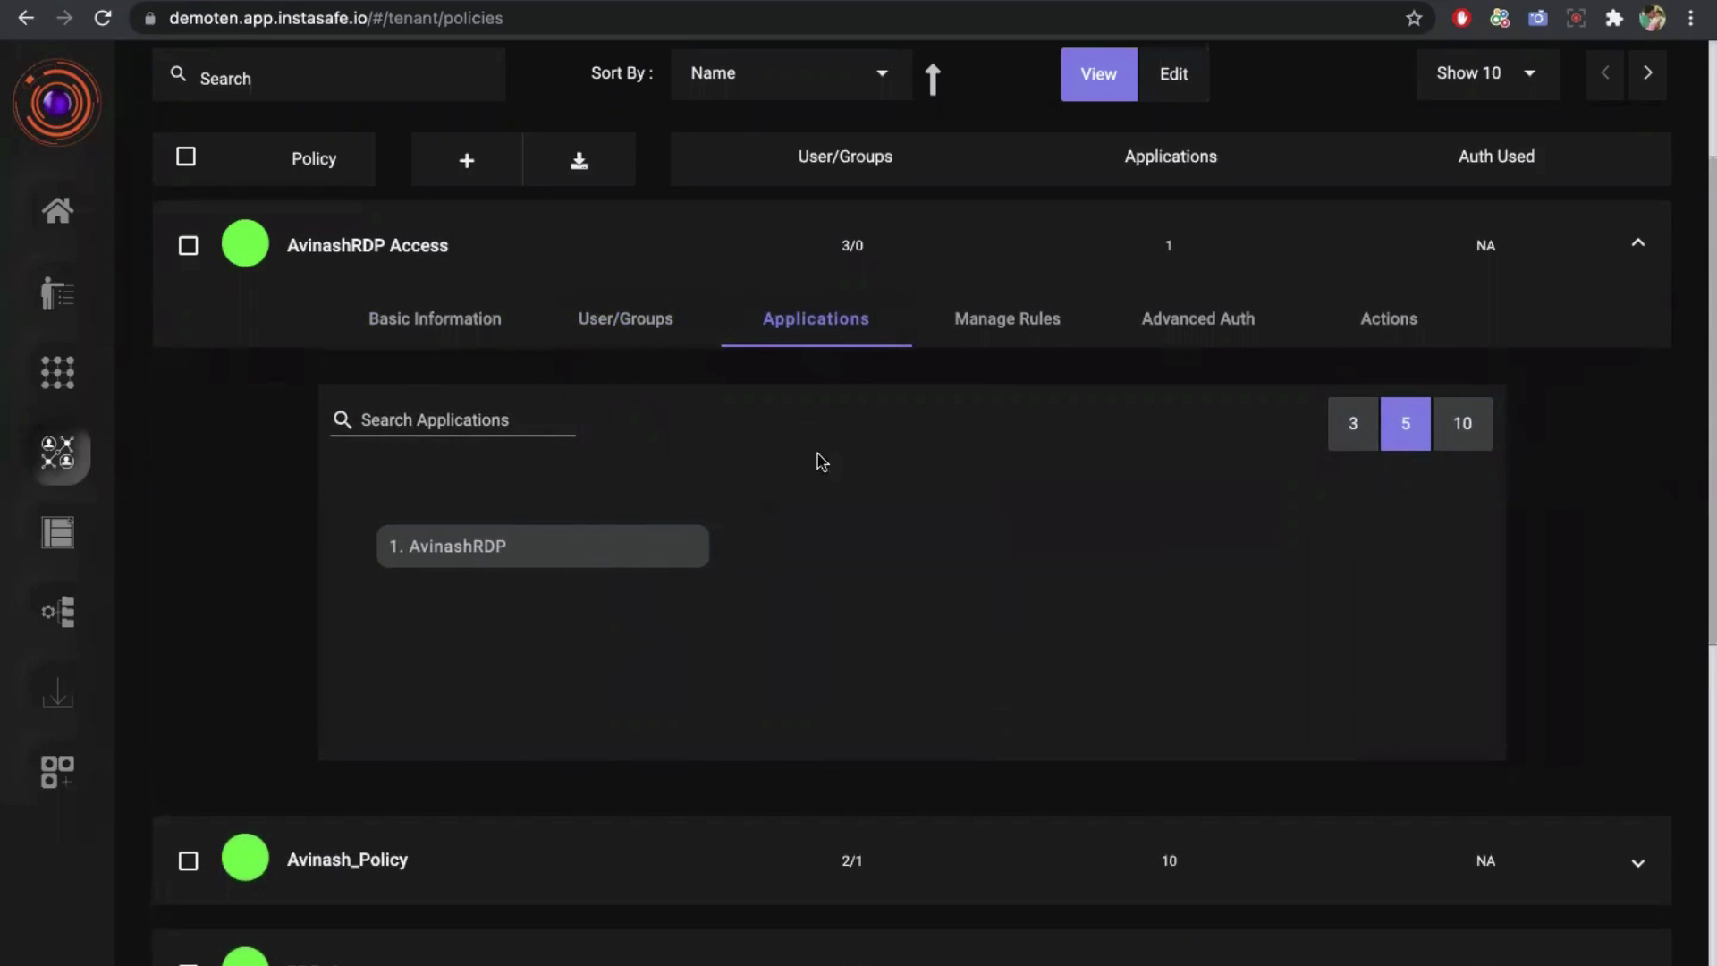
# In AvinashRDP Access's rules, add a first rule with access time GeneralShift
pyautogui.click(1051, 329)
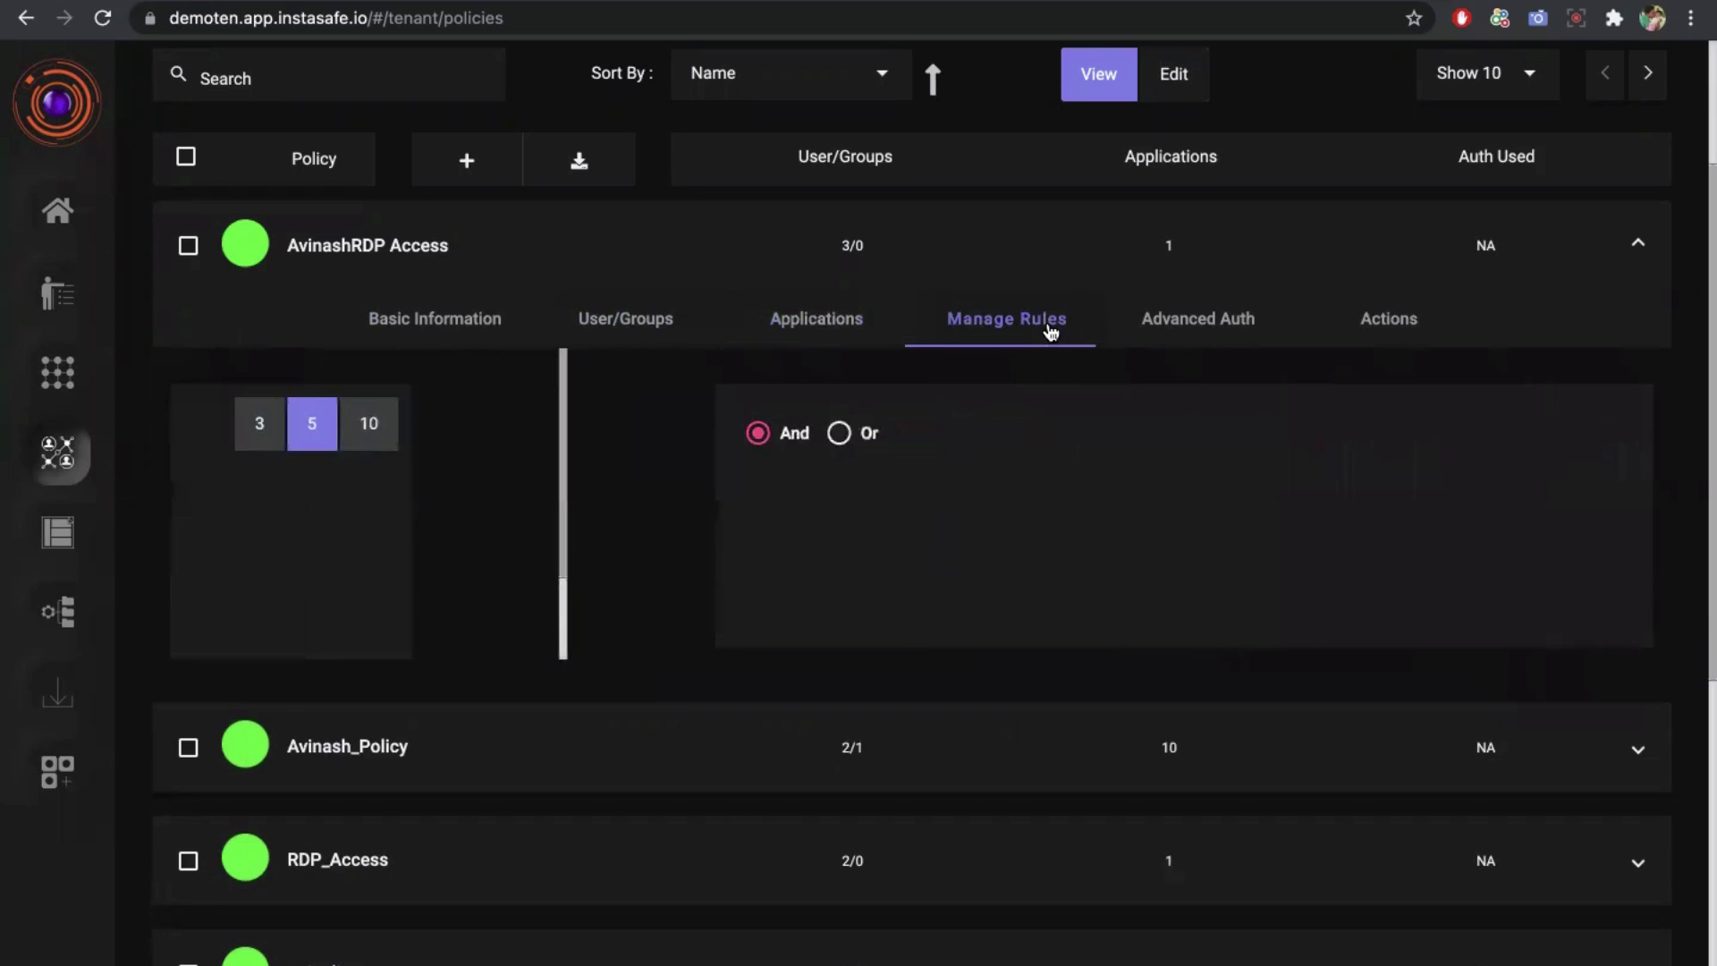
pyautogui.click(1172, 77)
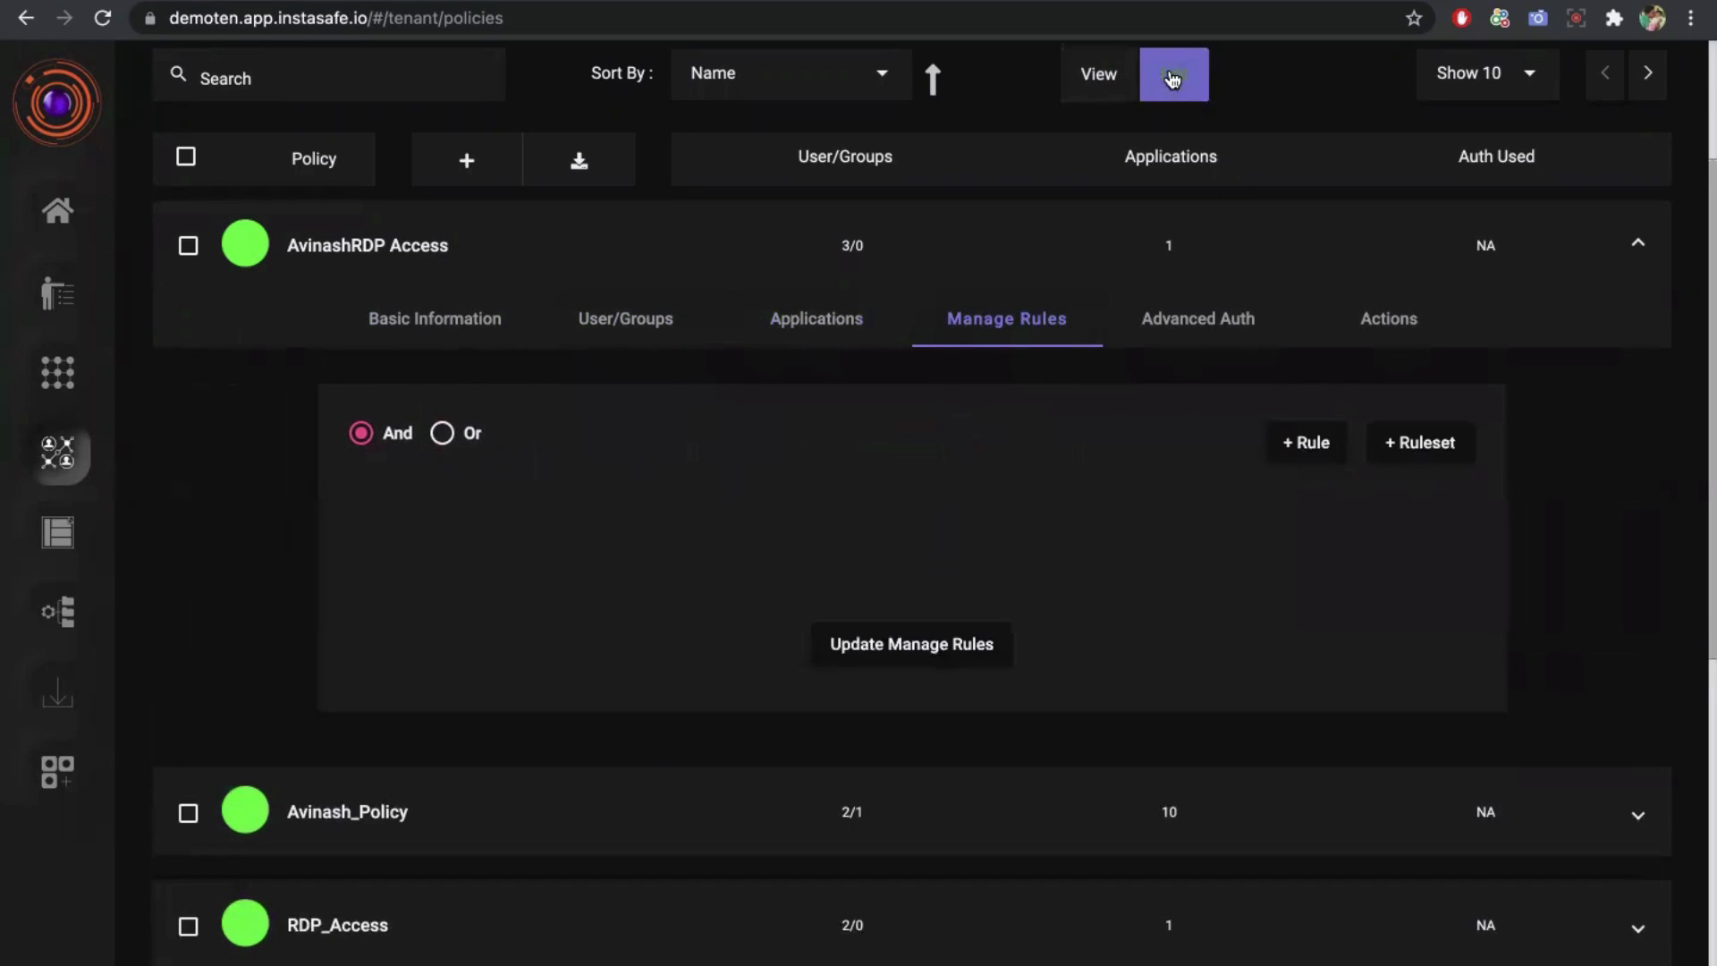
pyautogui.click(1307, 443)
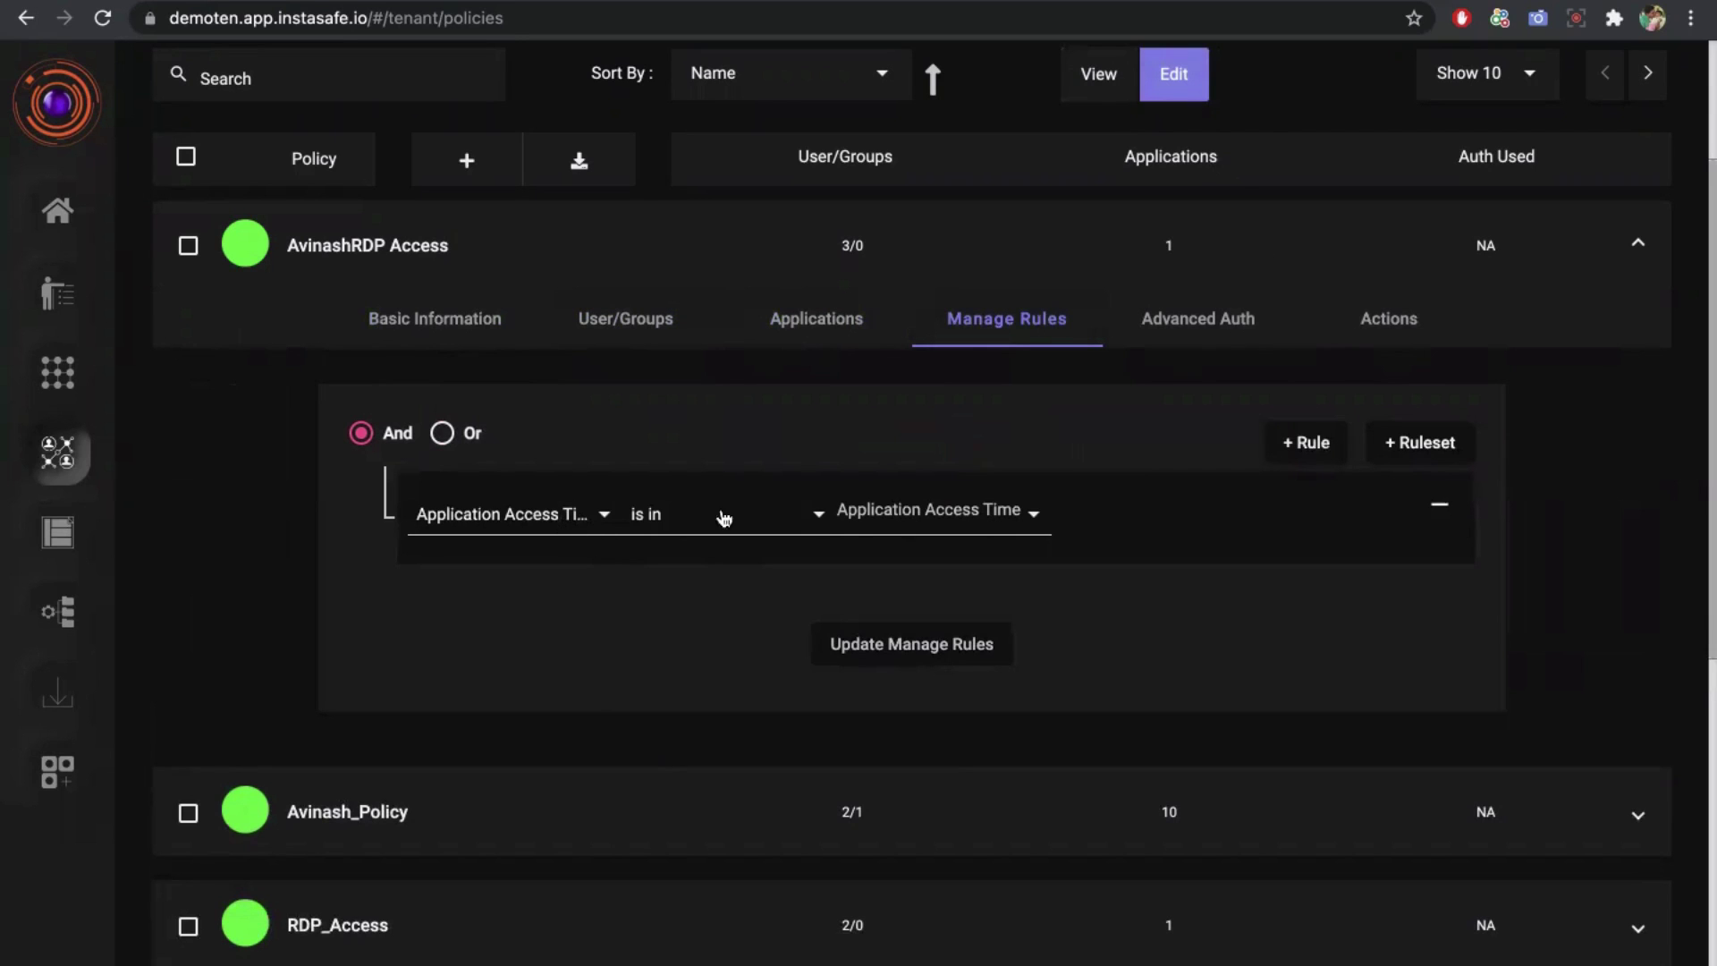
pyautogui.click(883, 516)
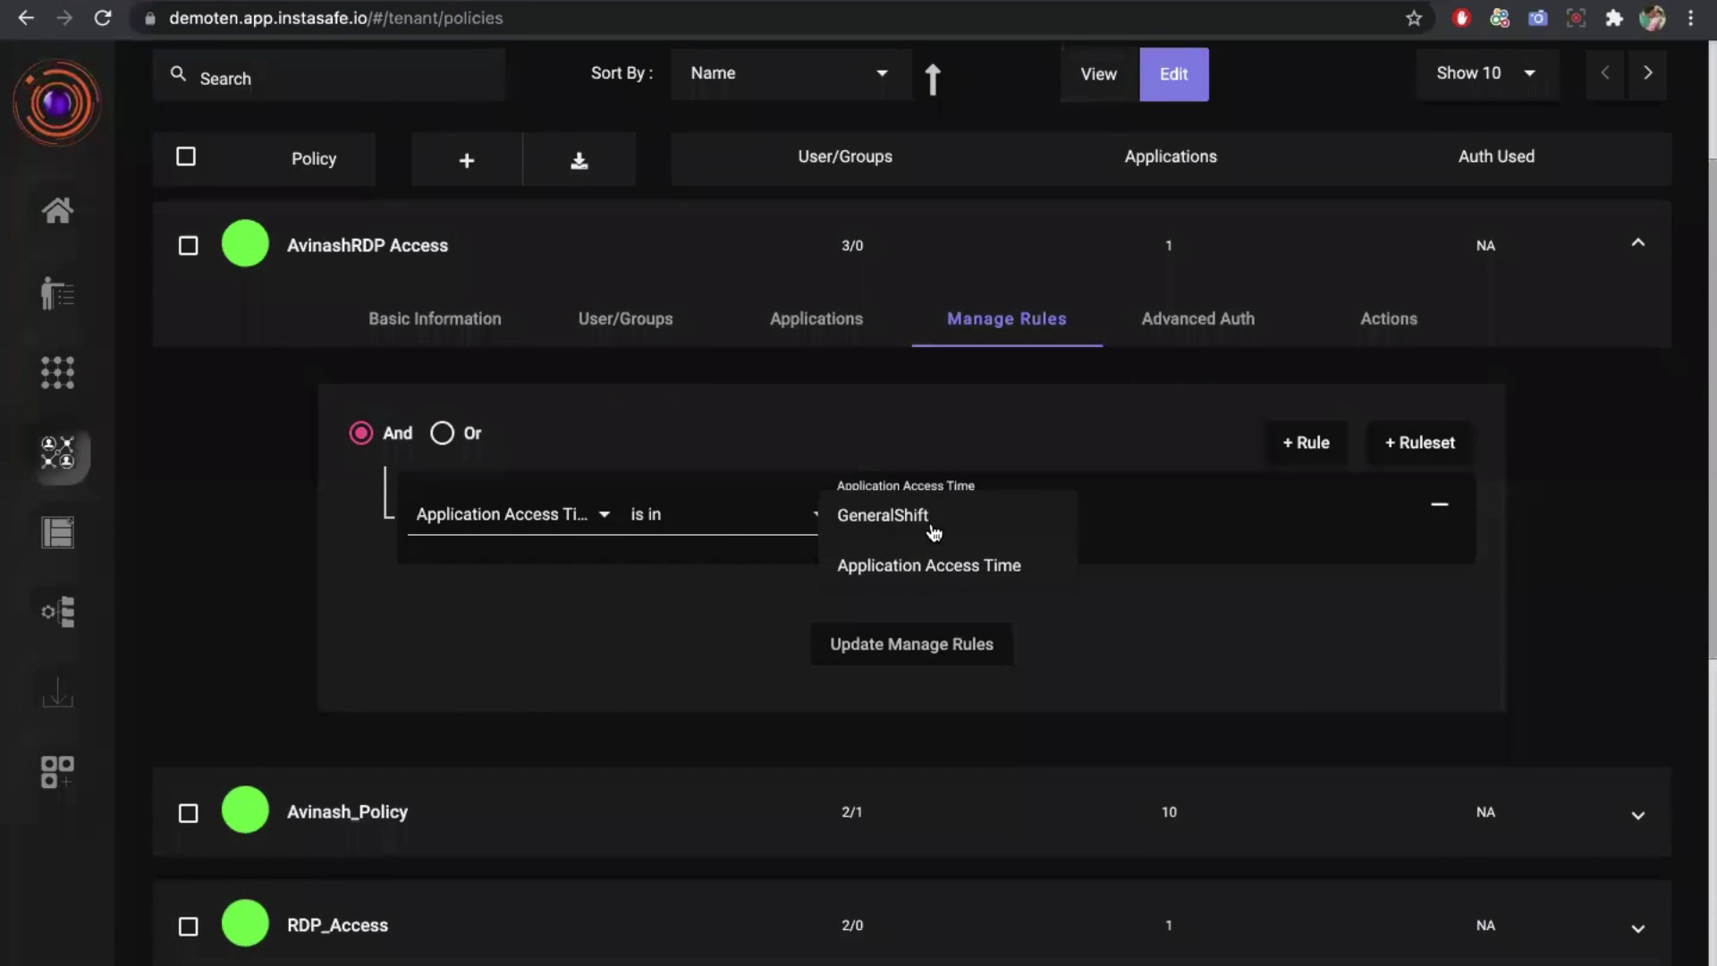
pyautogui.click(934, 533)
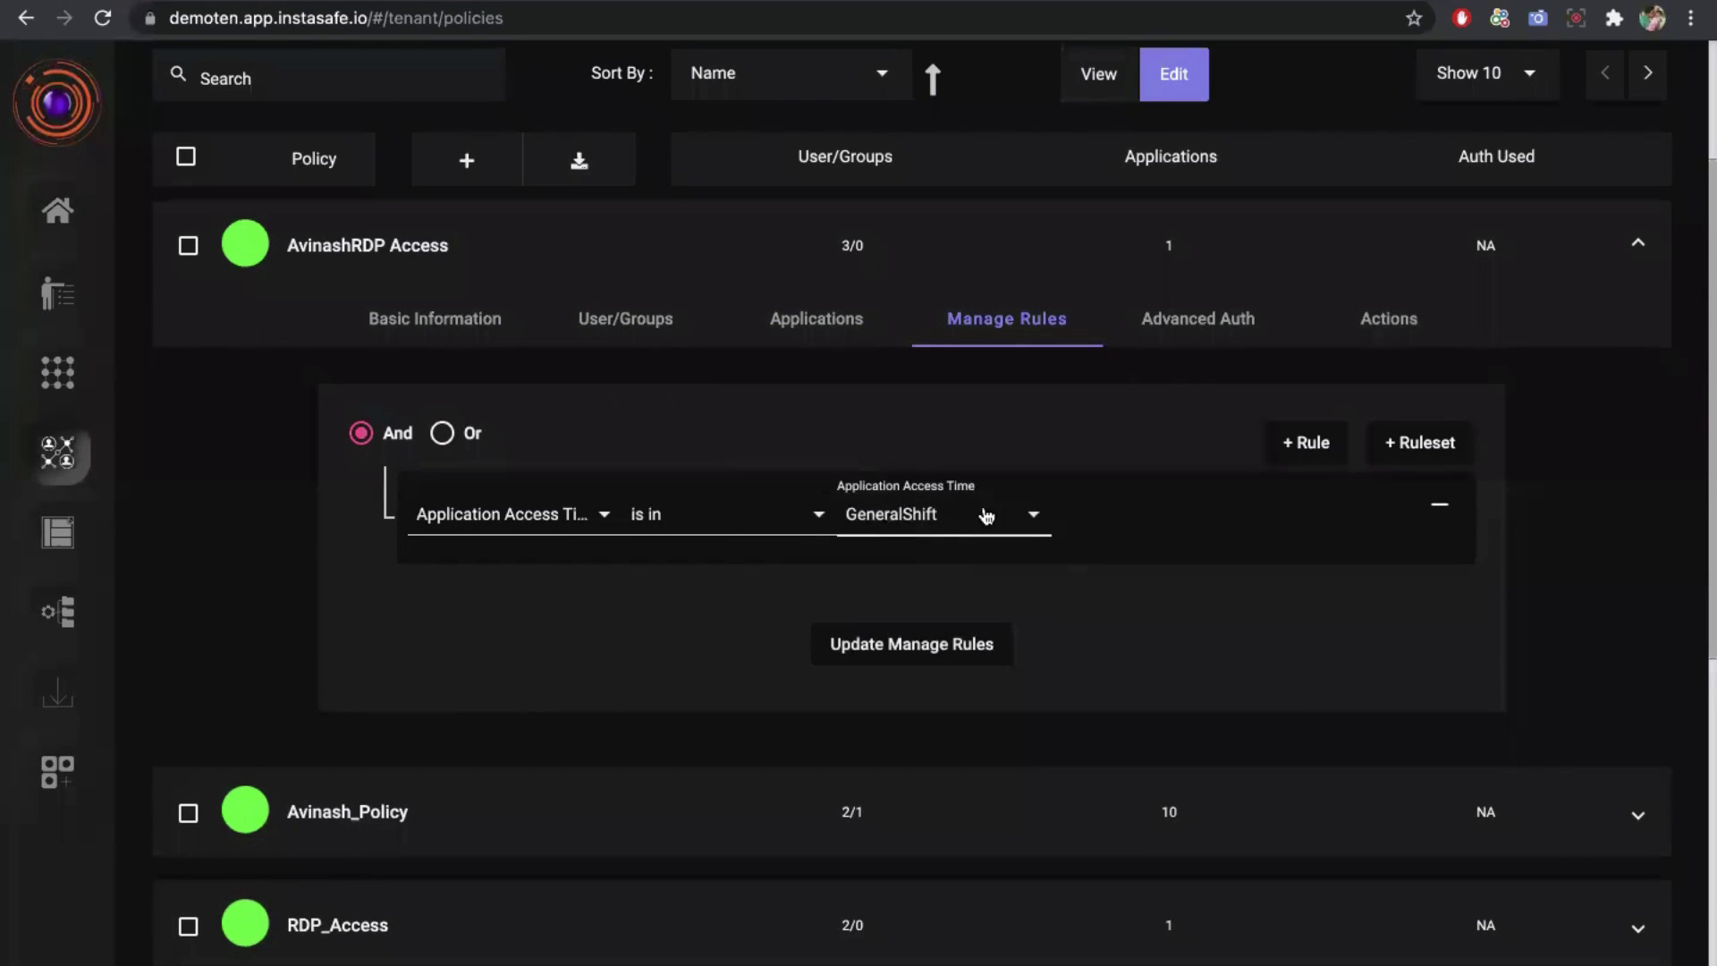
# Add a second rule: Geo Fence is in Mumbai
pyautogui.click(1296, 442)
pyautogui.click(489, 606)
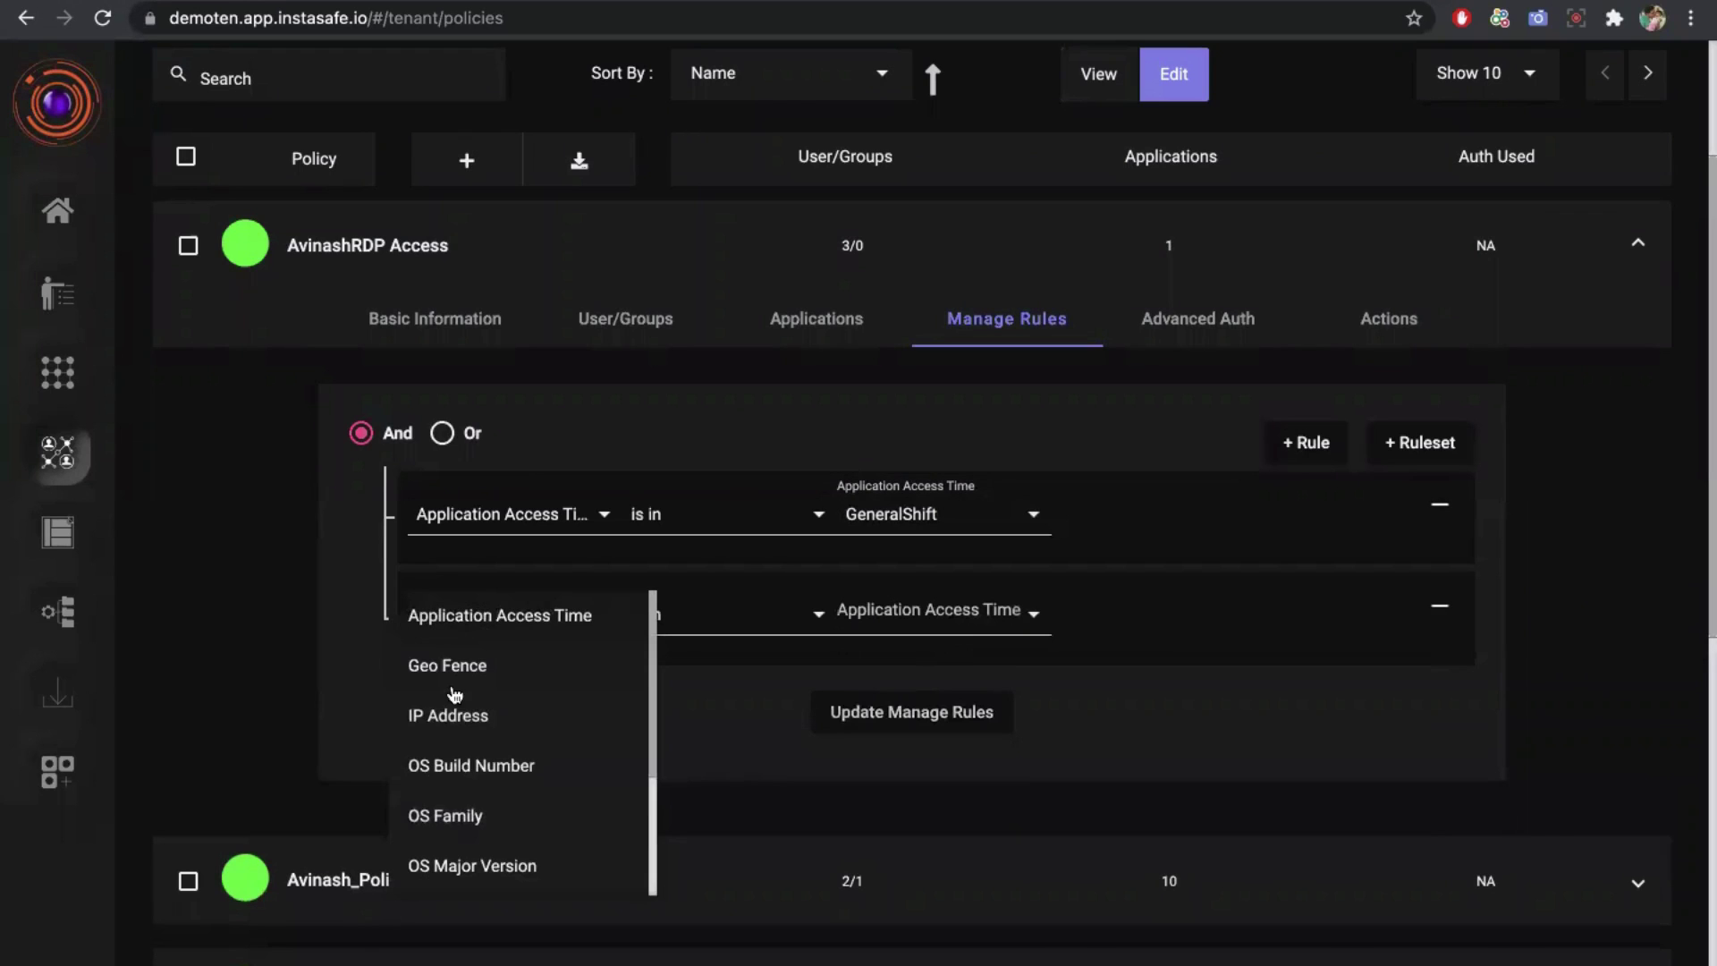
pyautogui.click(469, 664)
pyautogui.click(950, 630)
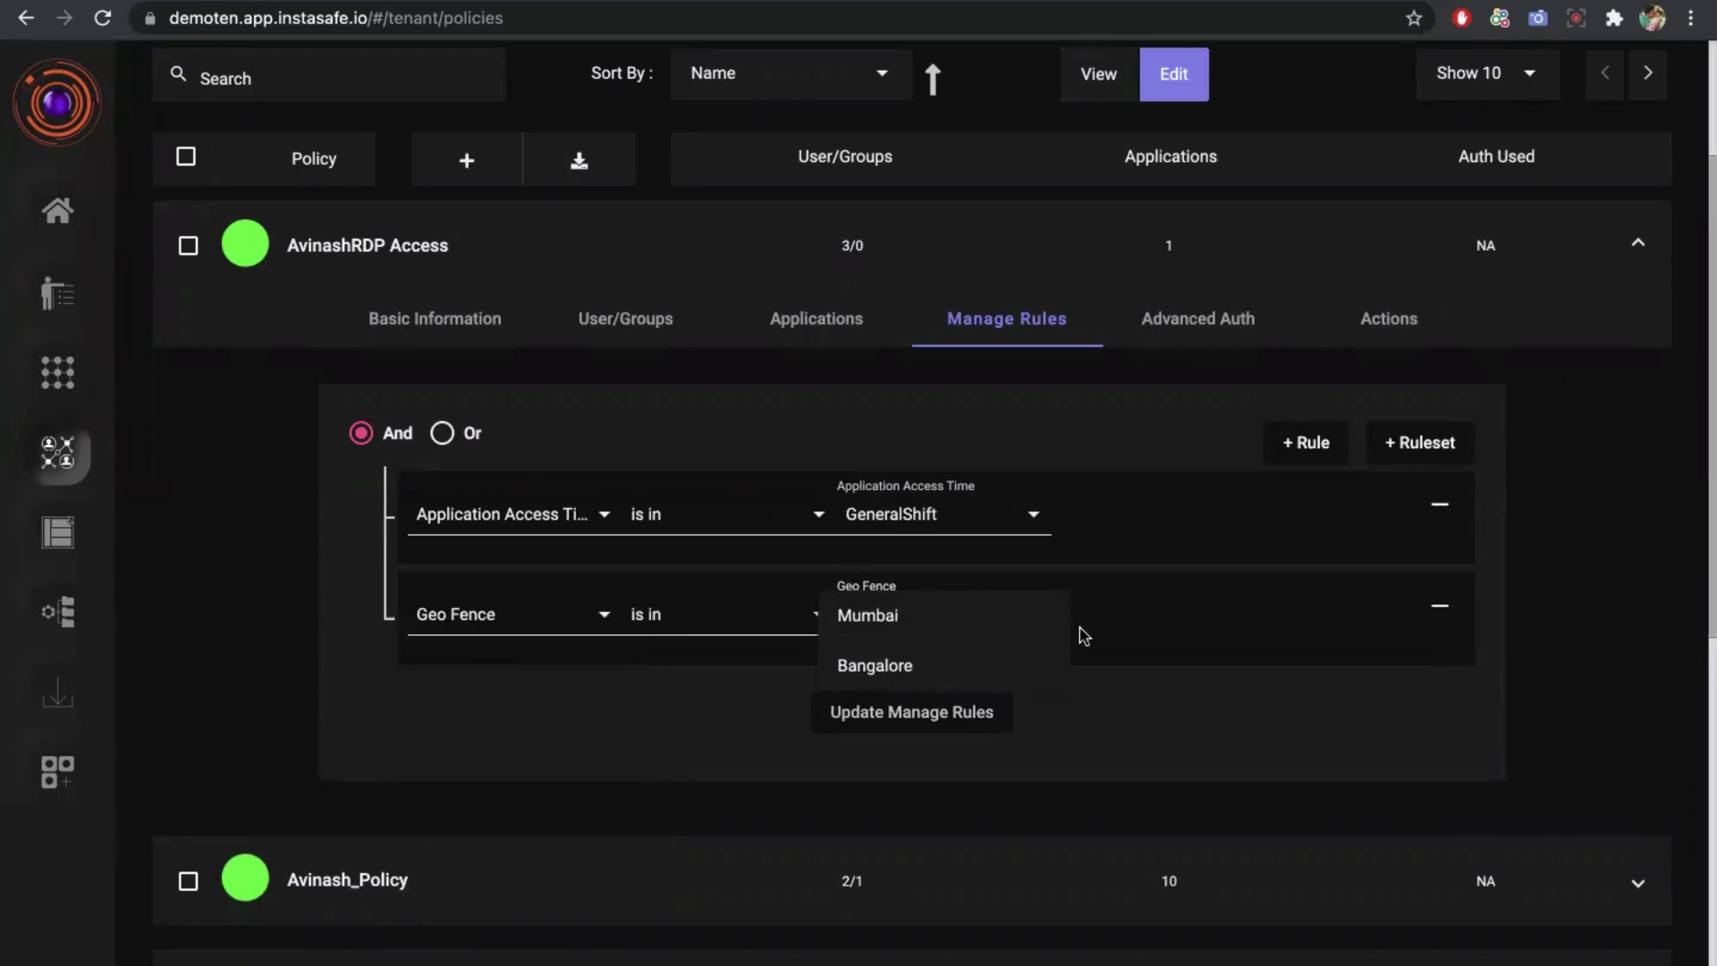
pyautogui.click(1220, 591)
pyautogui.click(989, 625)
pyautogui.click(927, 626)
# Add a third rule, trying IP Address and OS Family before settling on System Domain Name
pyautogui.click(1333, 447)
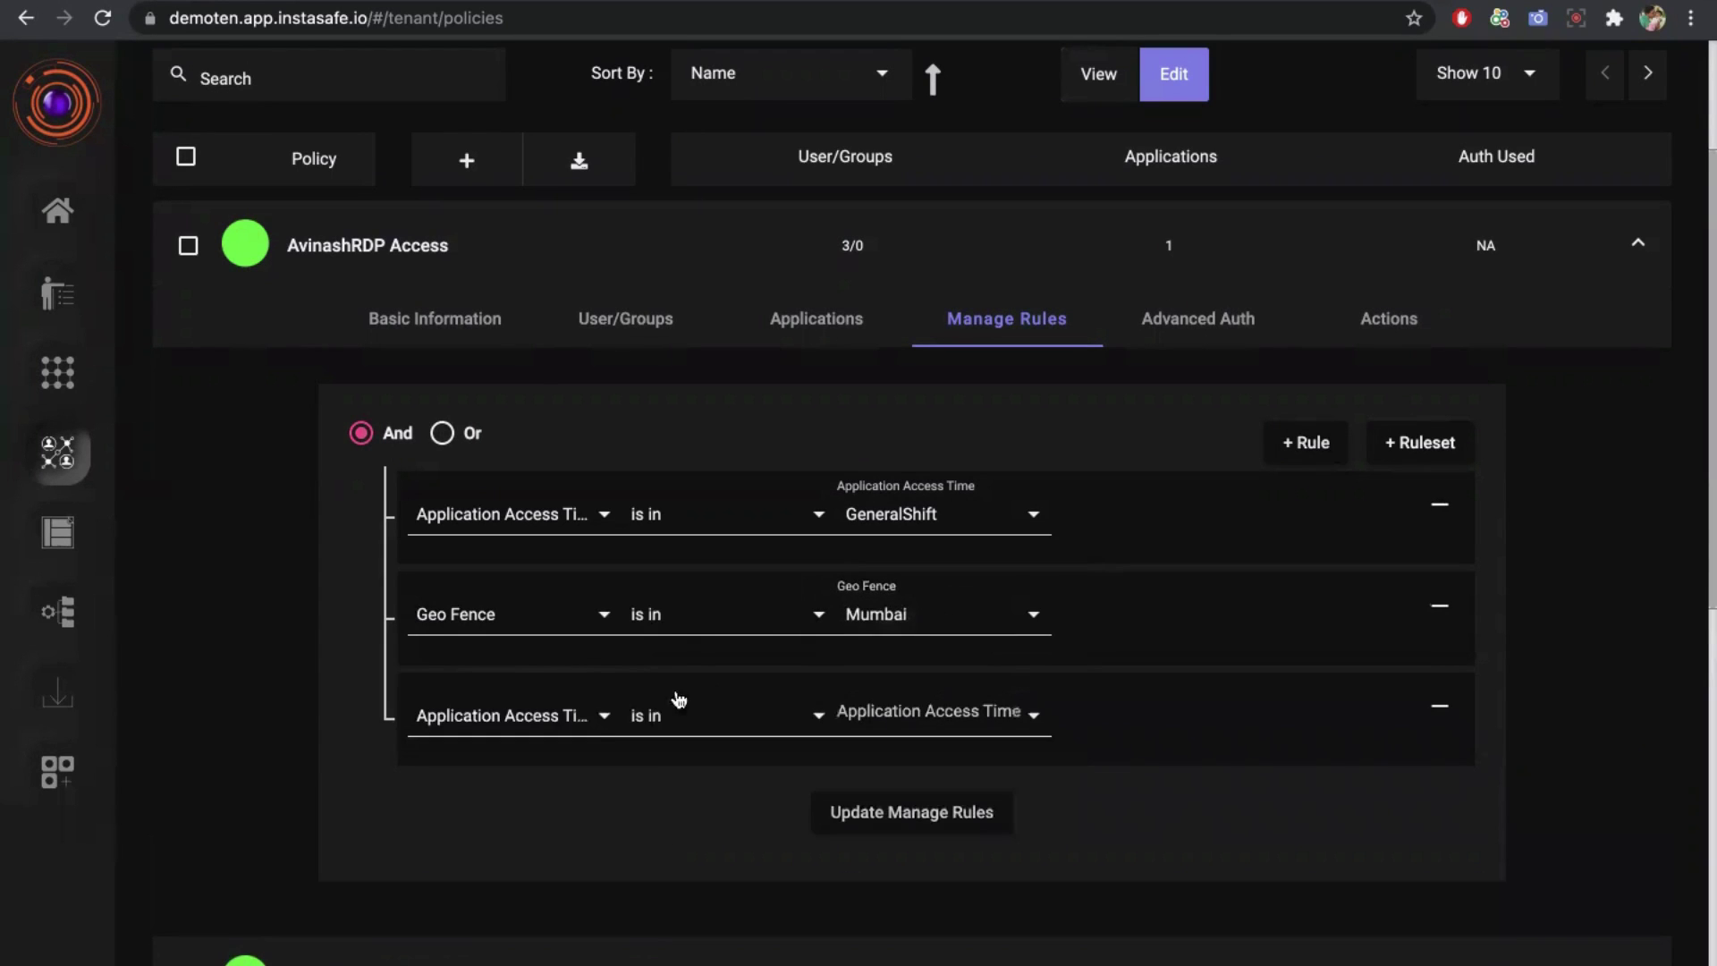
pyautogui.click(576, 715)
pyautogui.click(501, 820)
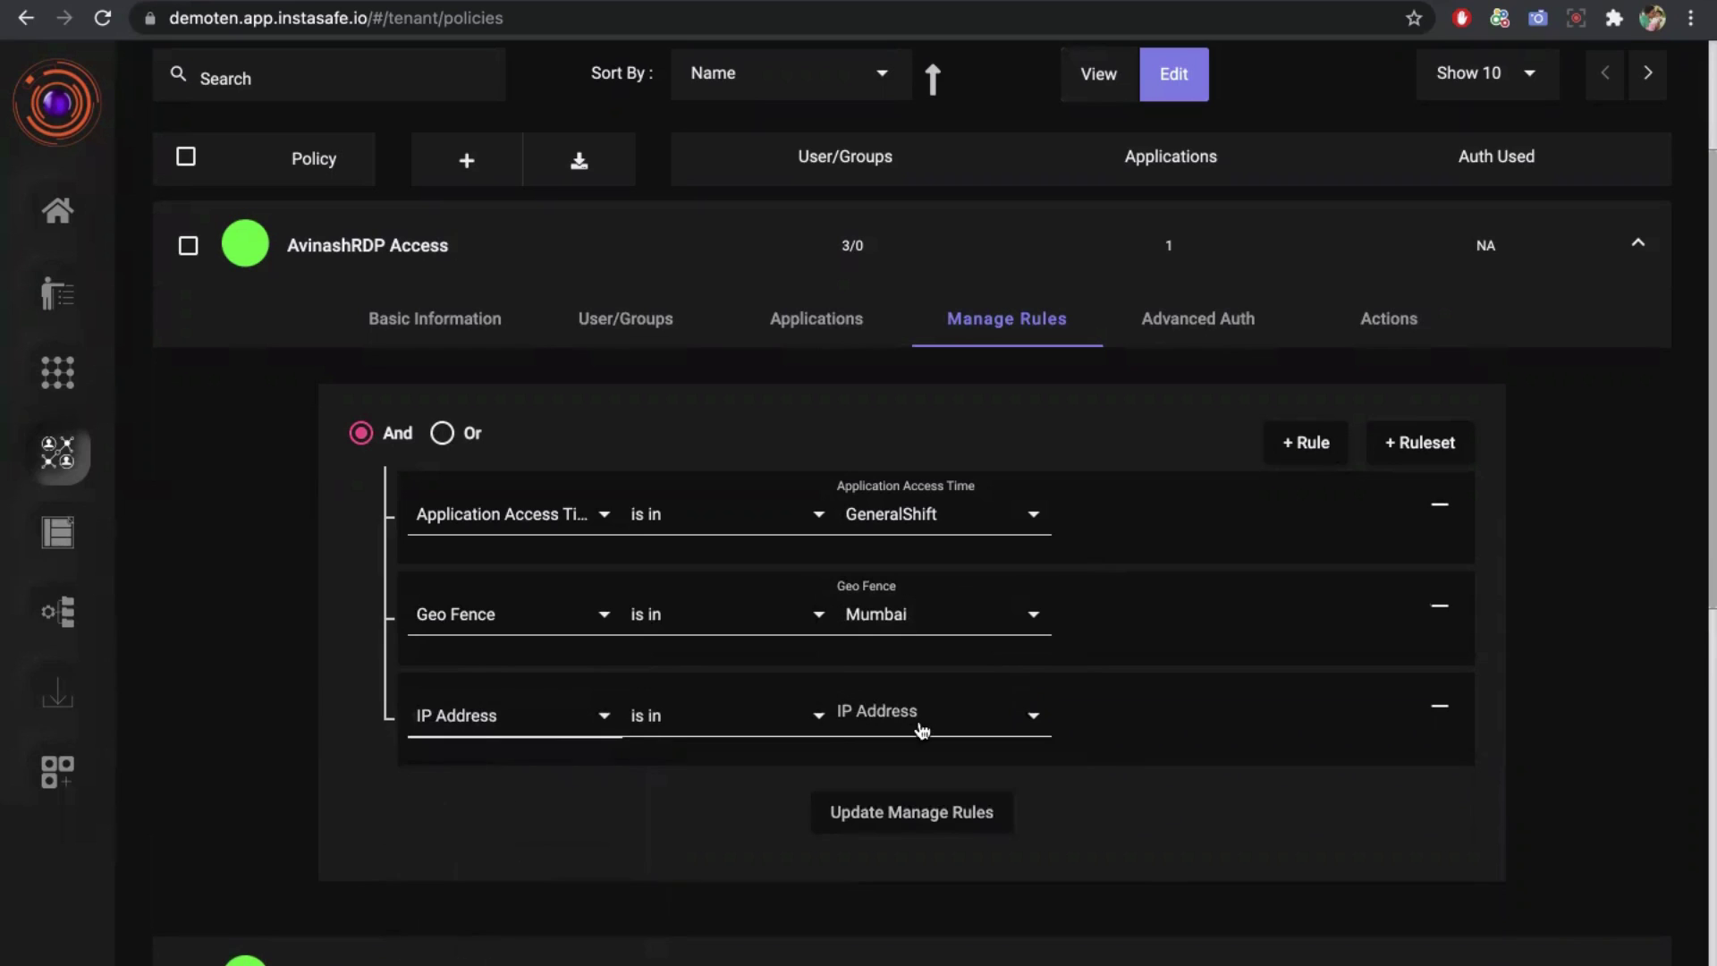
pyautogui.click(539, 726)
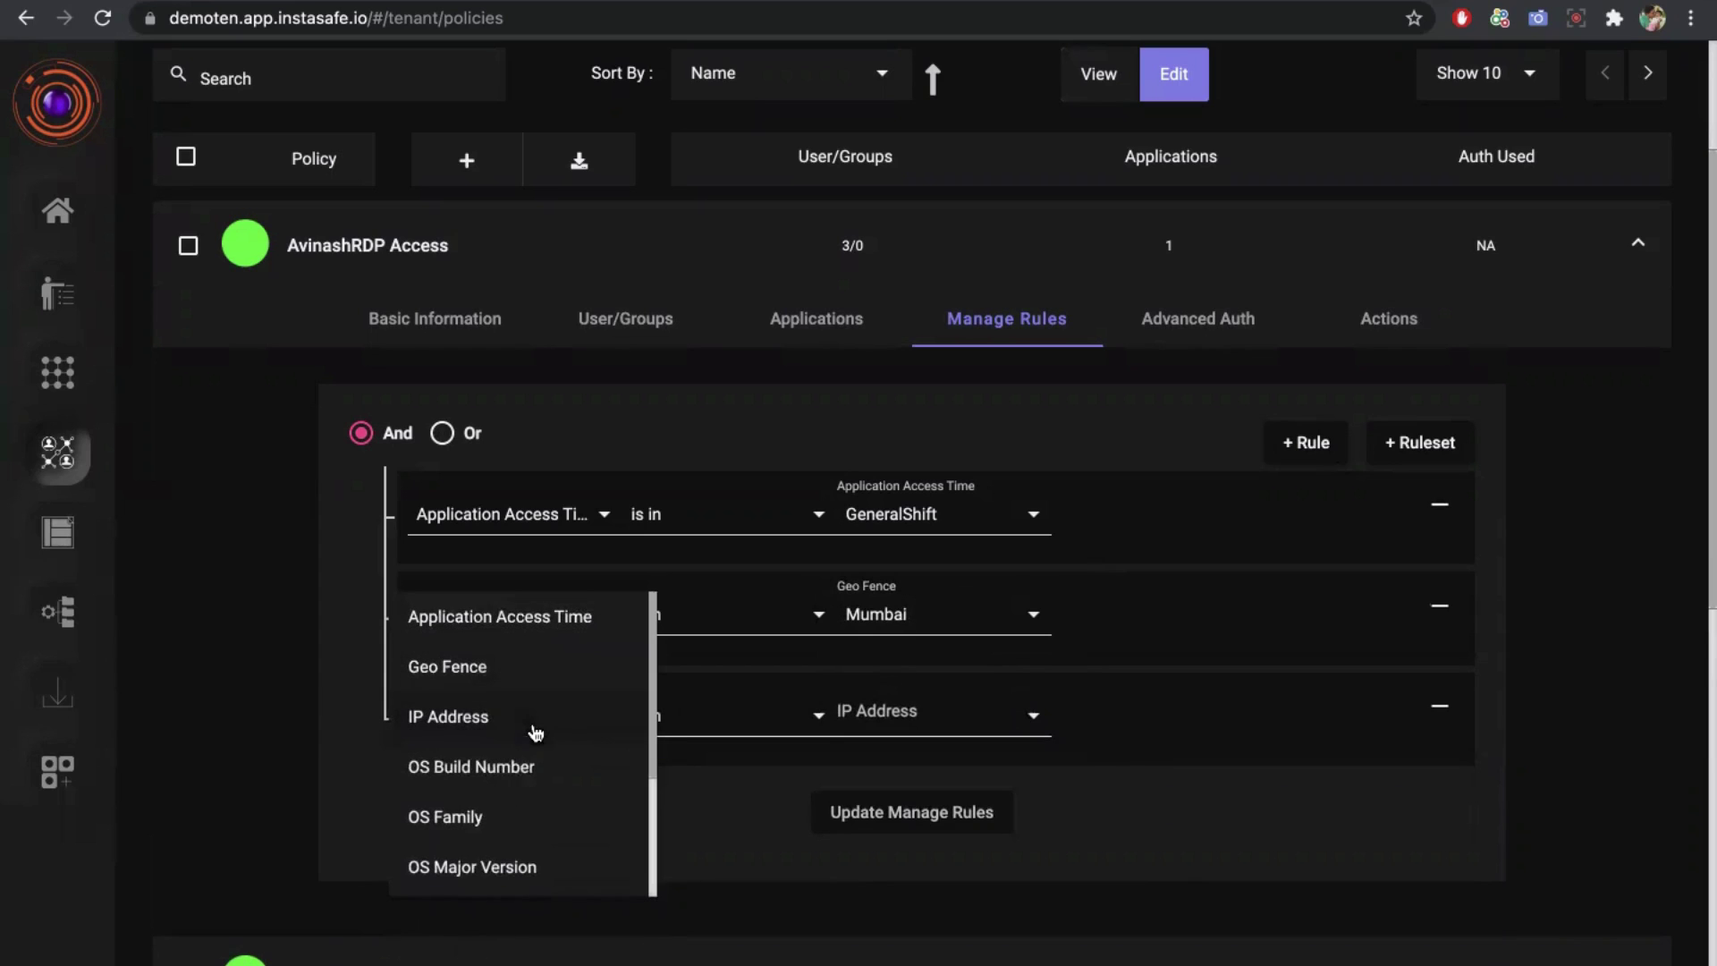
pyautogui.click(480, 821)
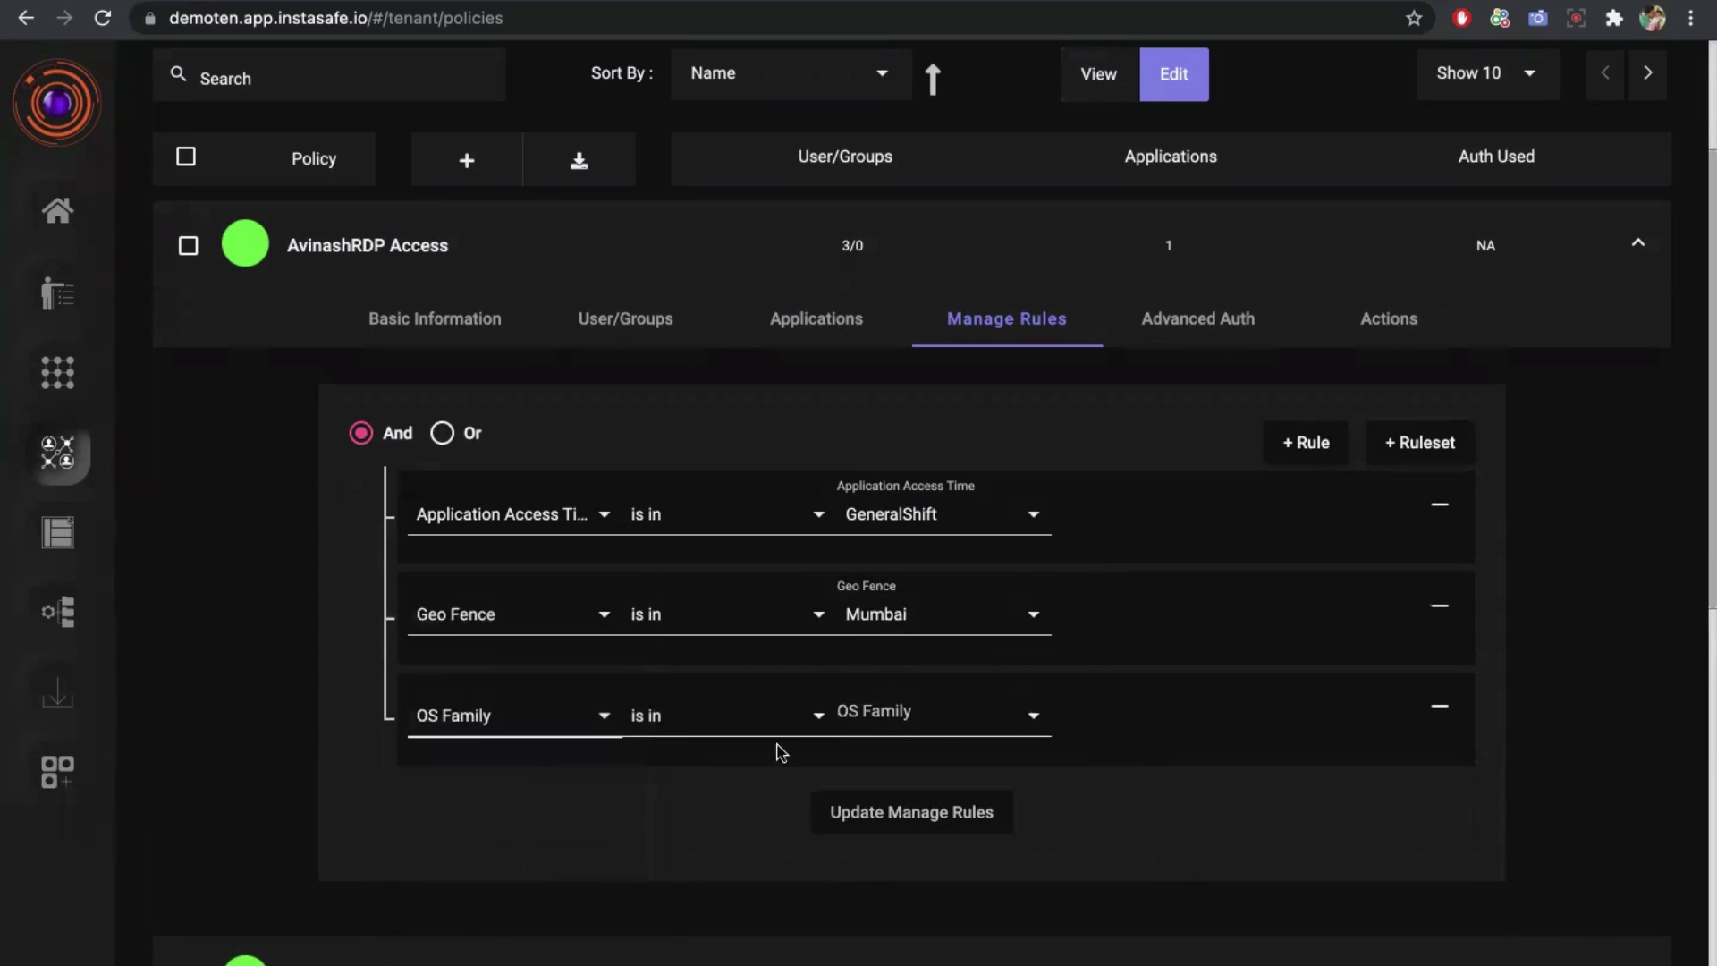
pyautogui.click(966, 721)
pyautogui.click(536, 722)
pyautogui.scroll(-2, 537, 847)
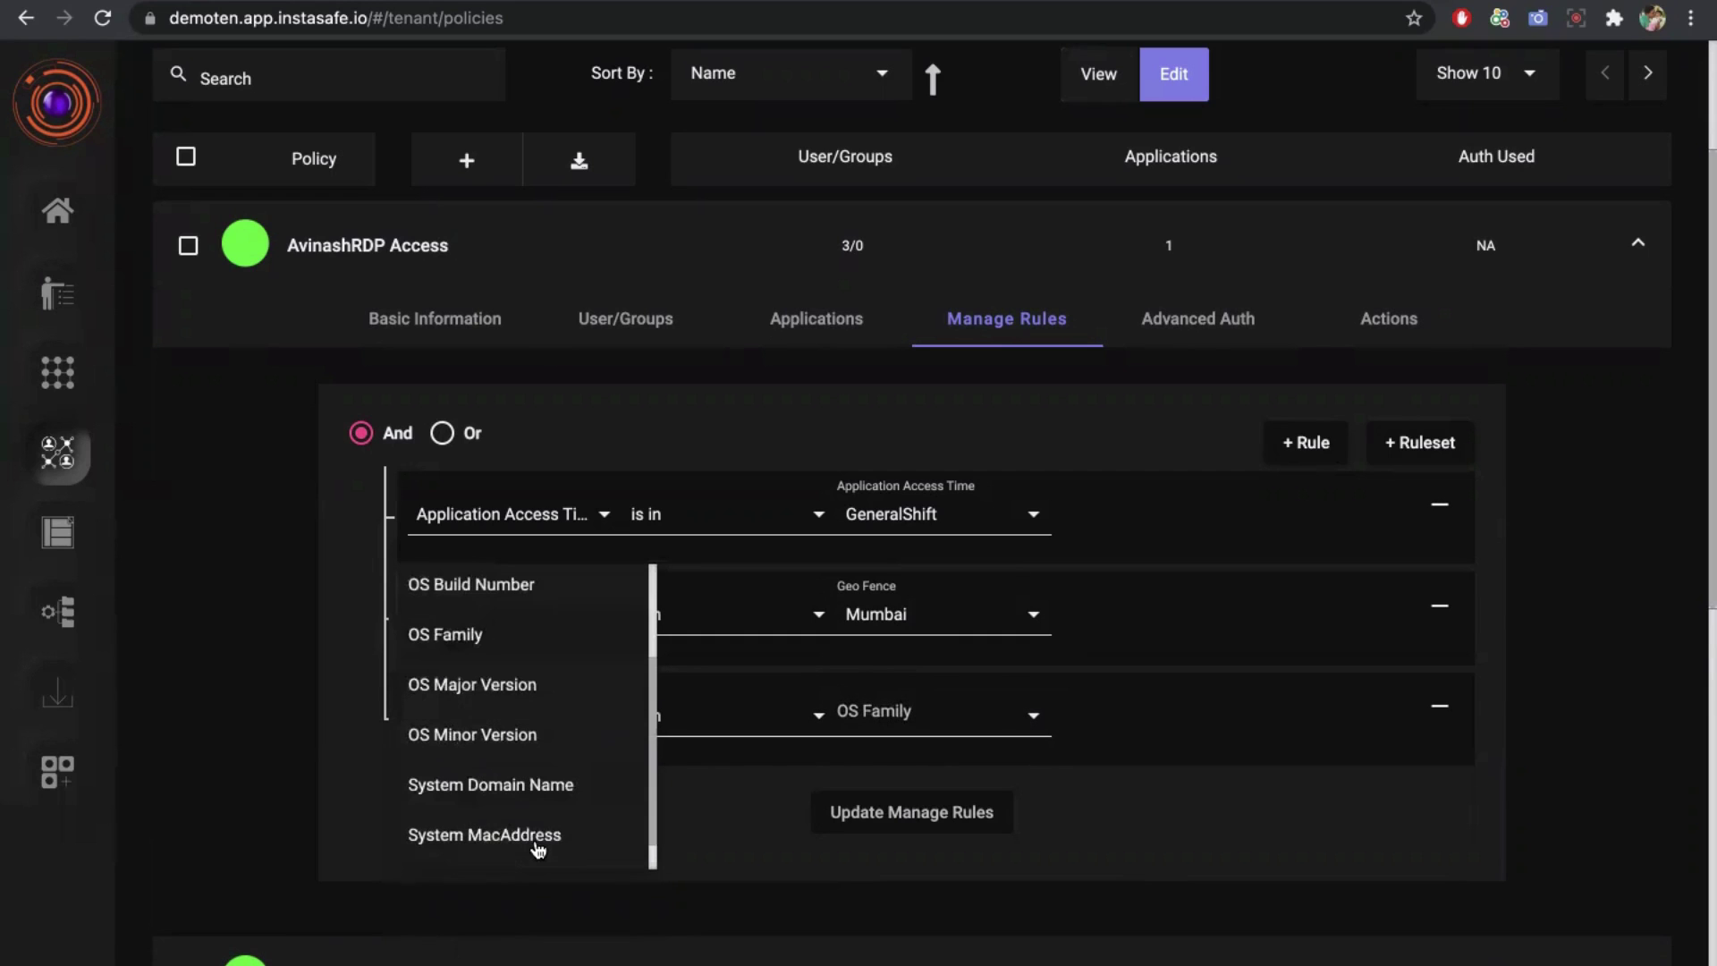
pyautogui.click(564, 780)
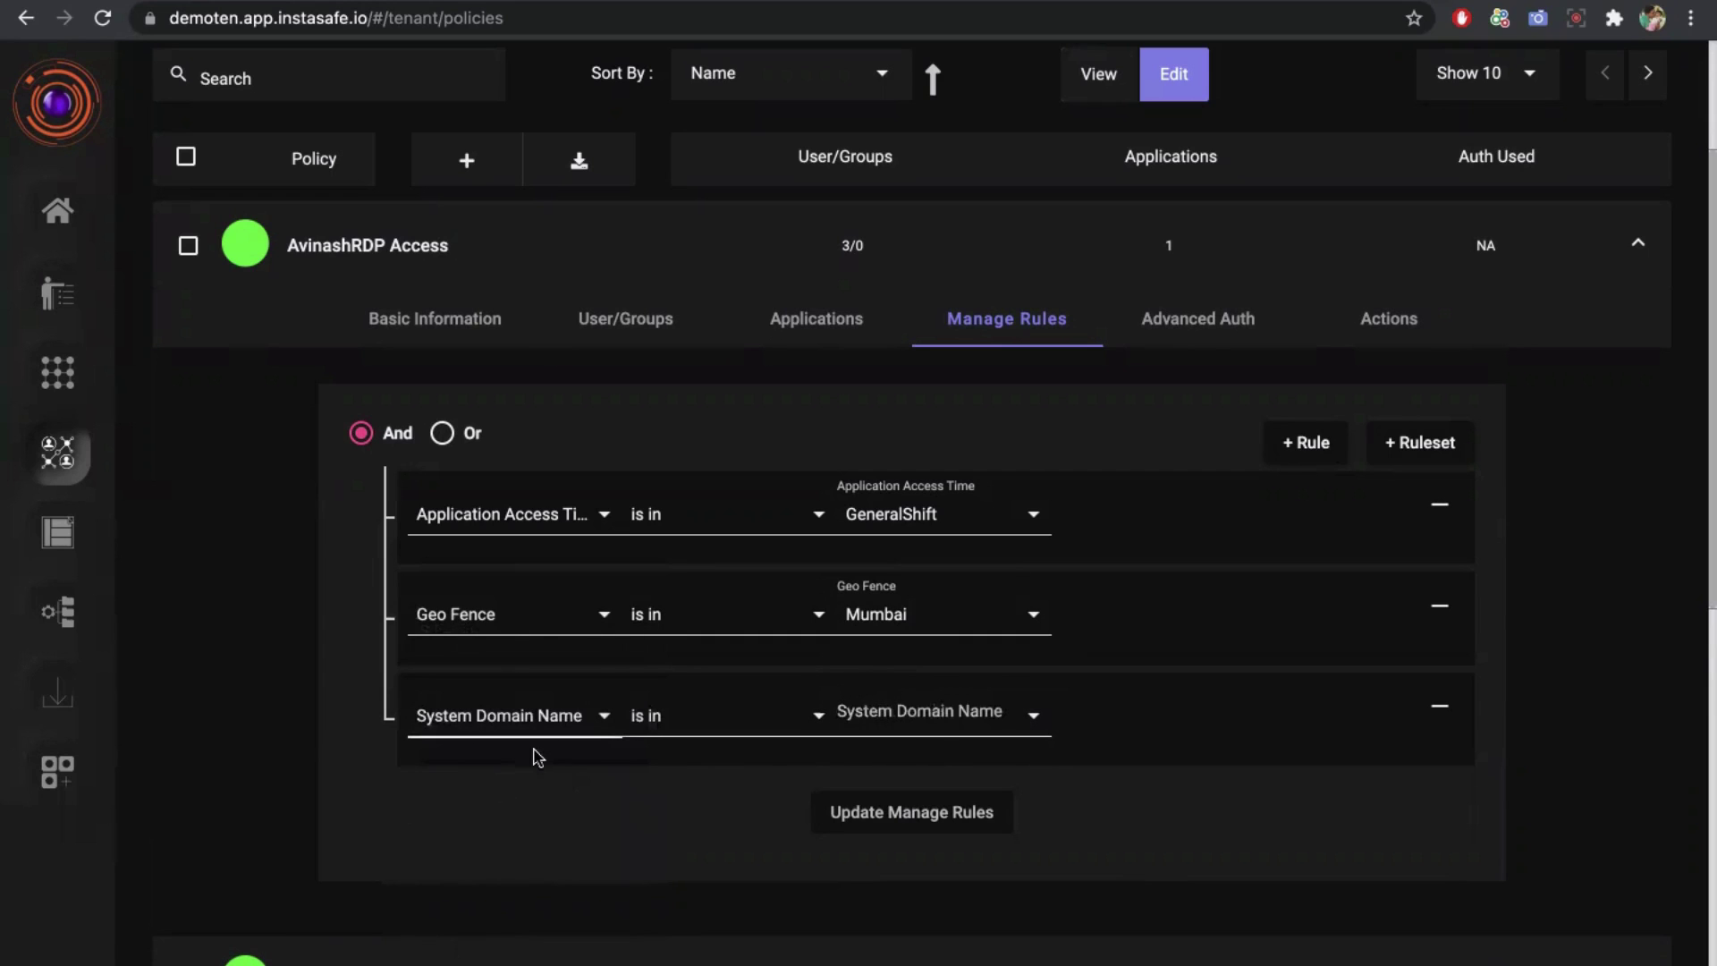
pyautogui.click(967, 718)
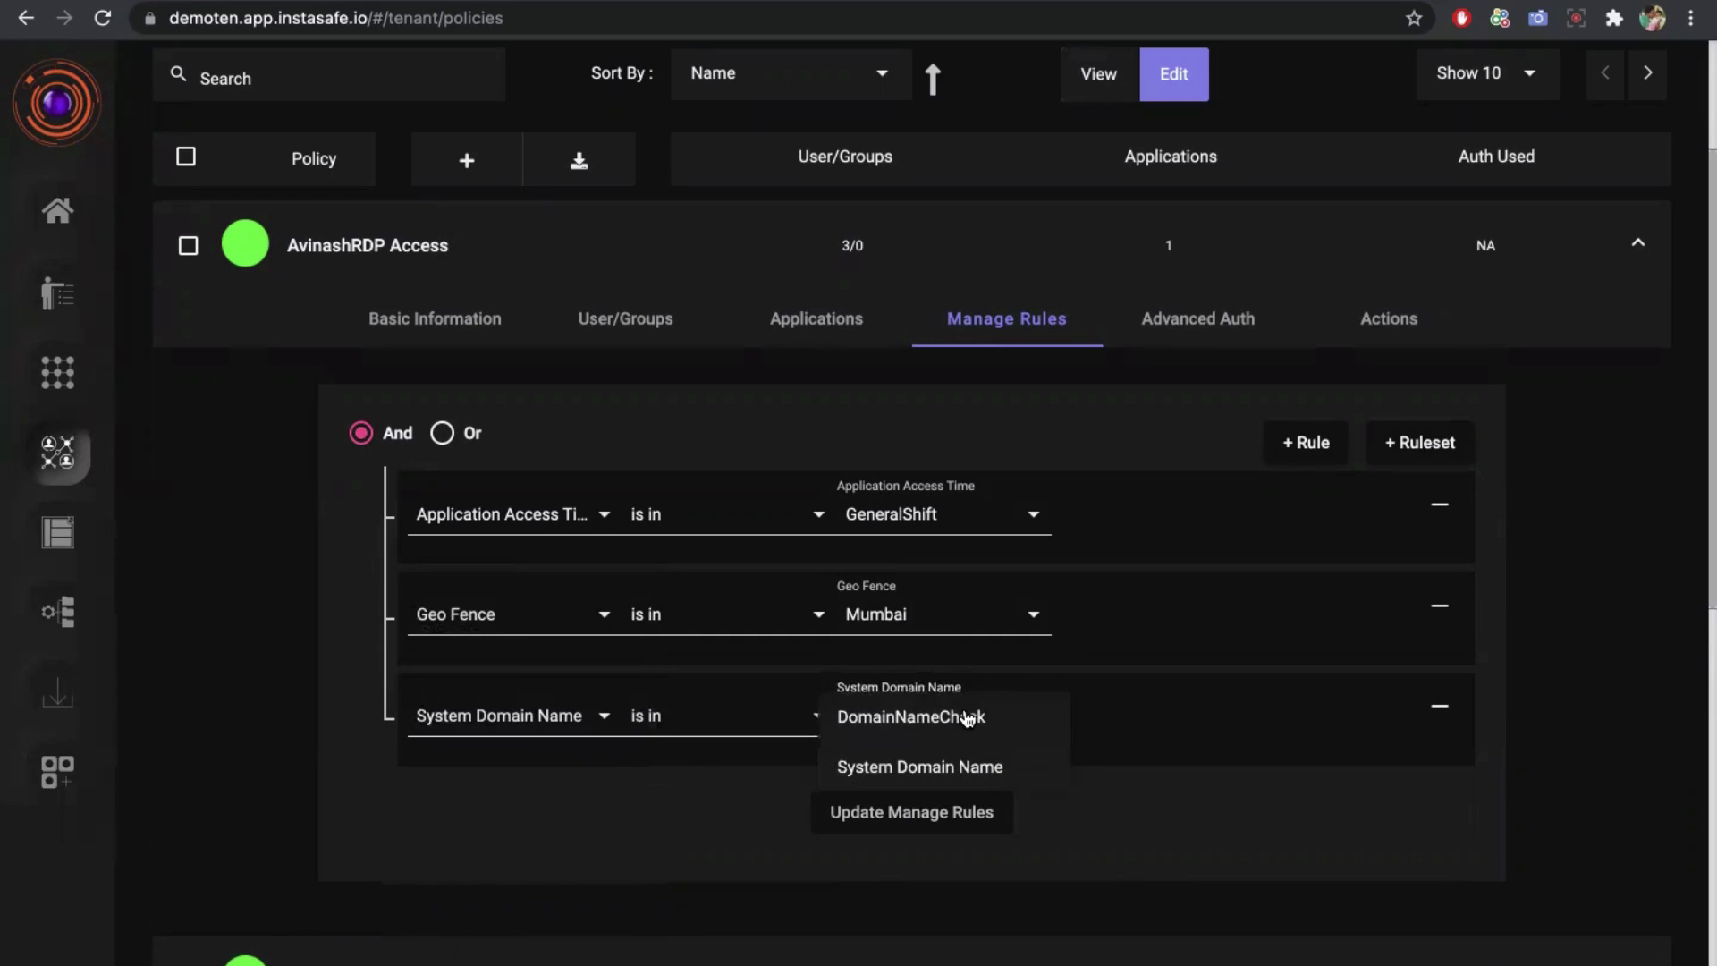
pyautogui.click(614, 771)
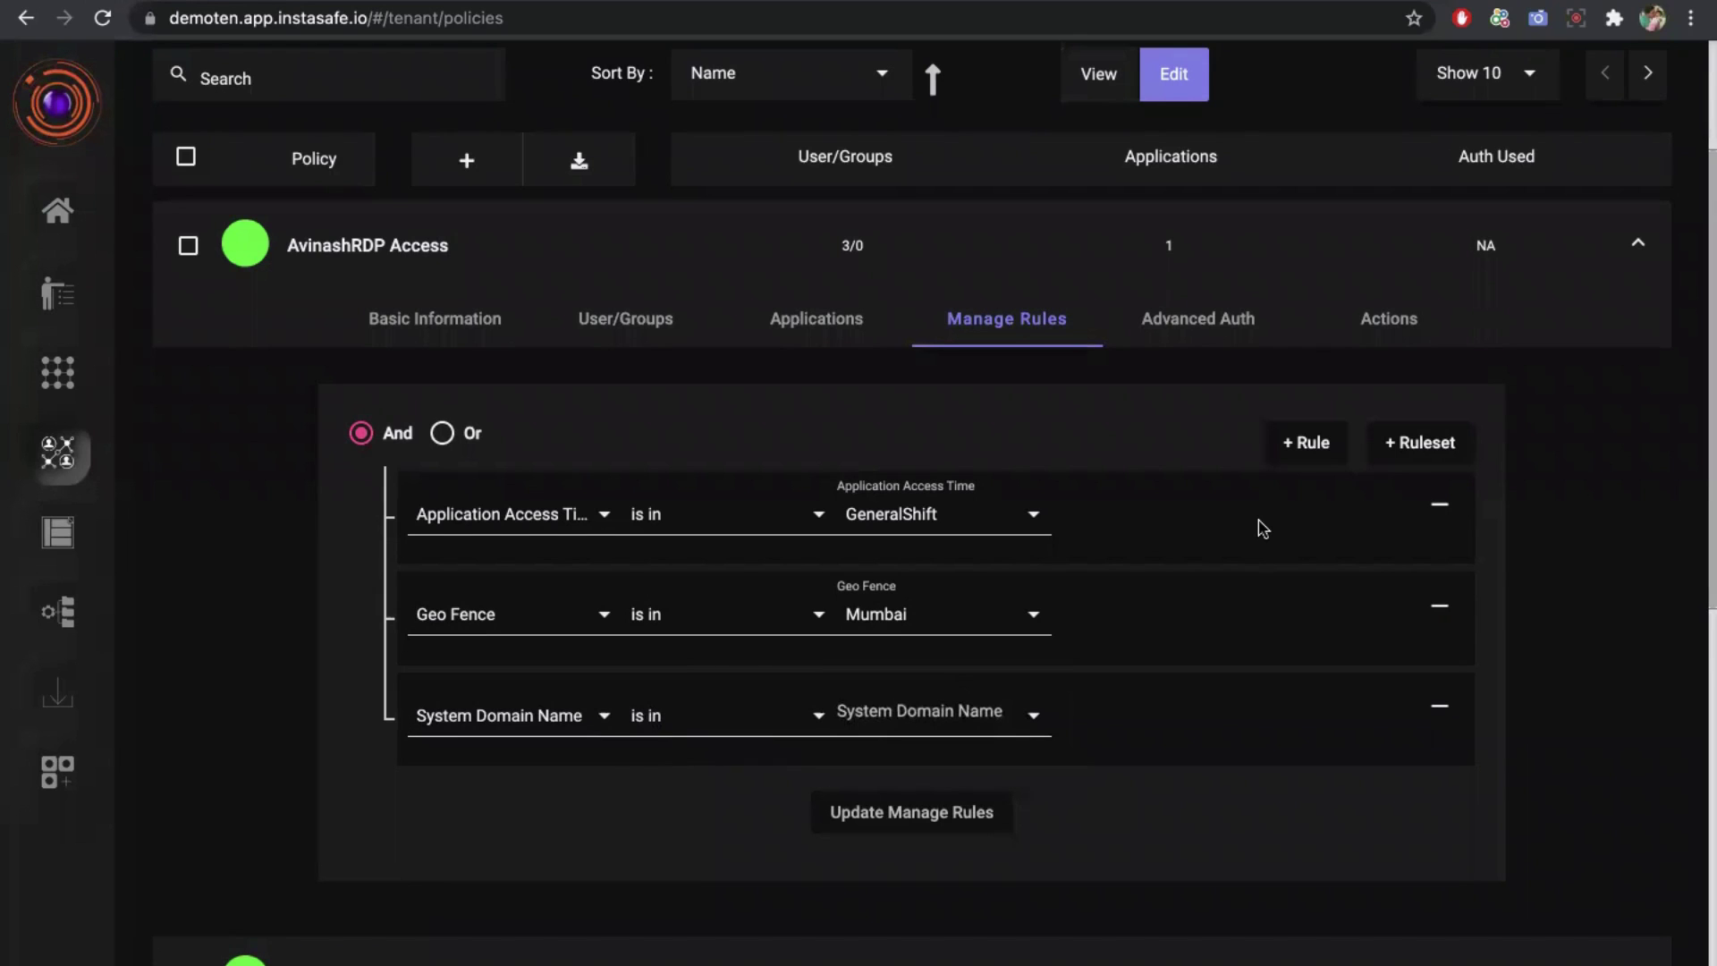
# Check the Advanced Auth and Actions tabs (enabled), then collapse AvinashRDP Access
pyautogui.click(1195, 338)
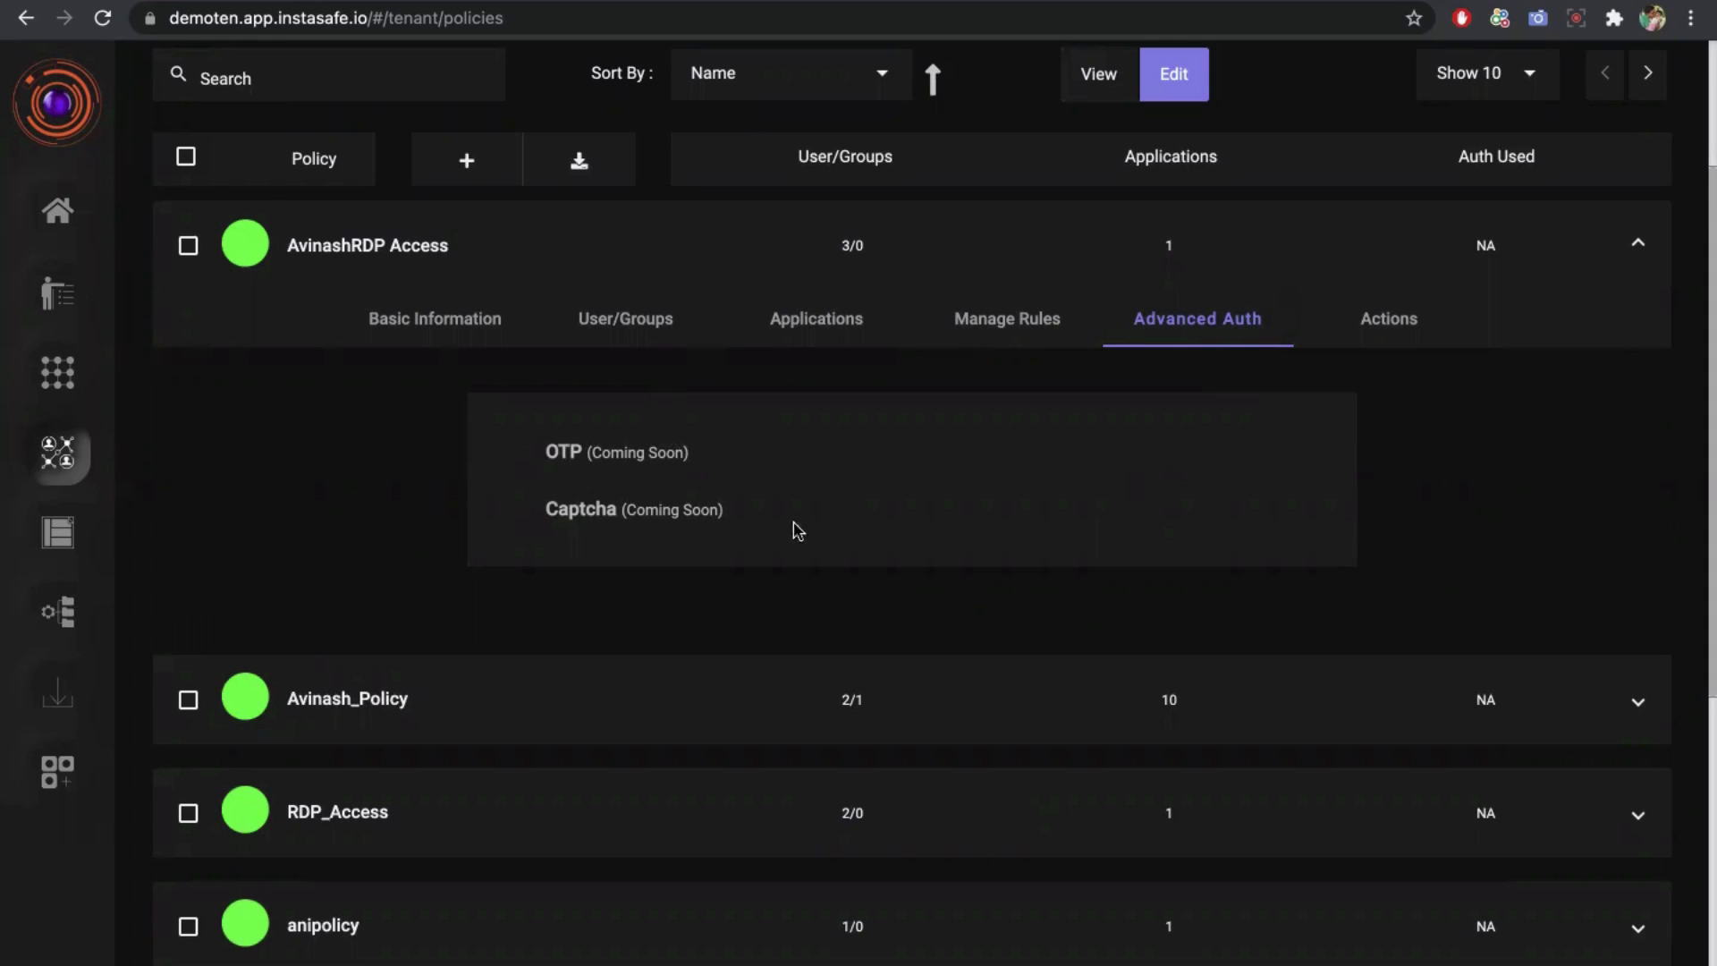
pyautogui.click(1426, 315)
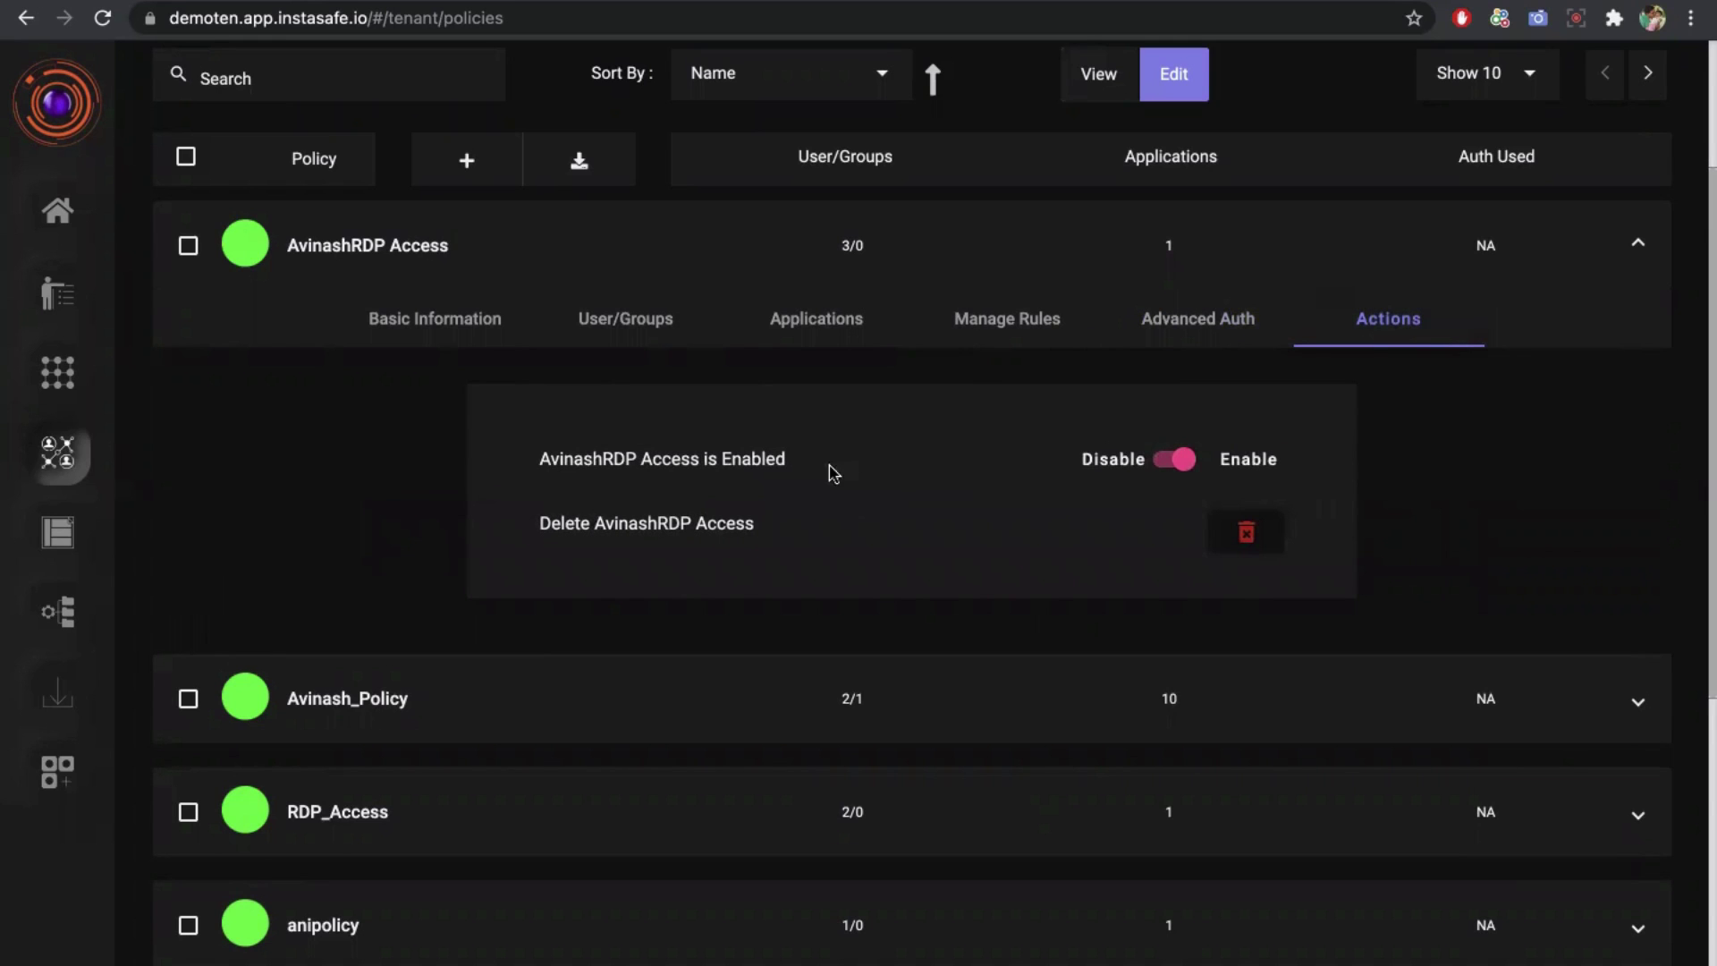
pyautogui.click(623, 244)
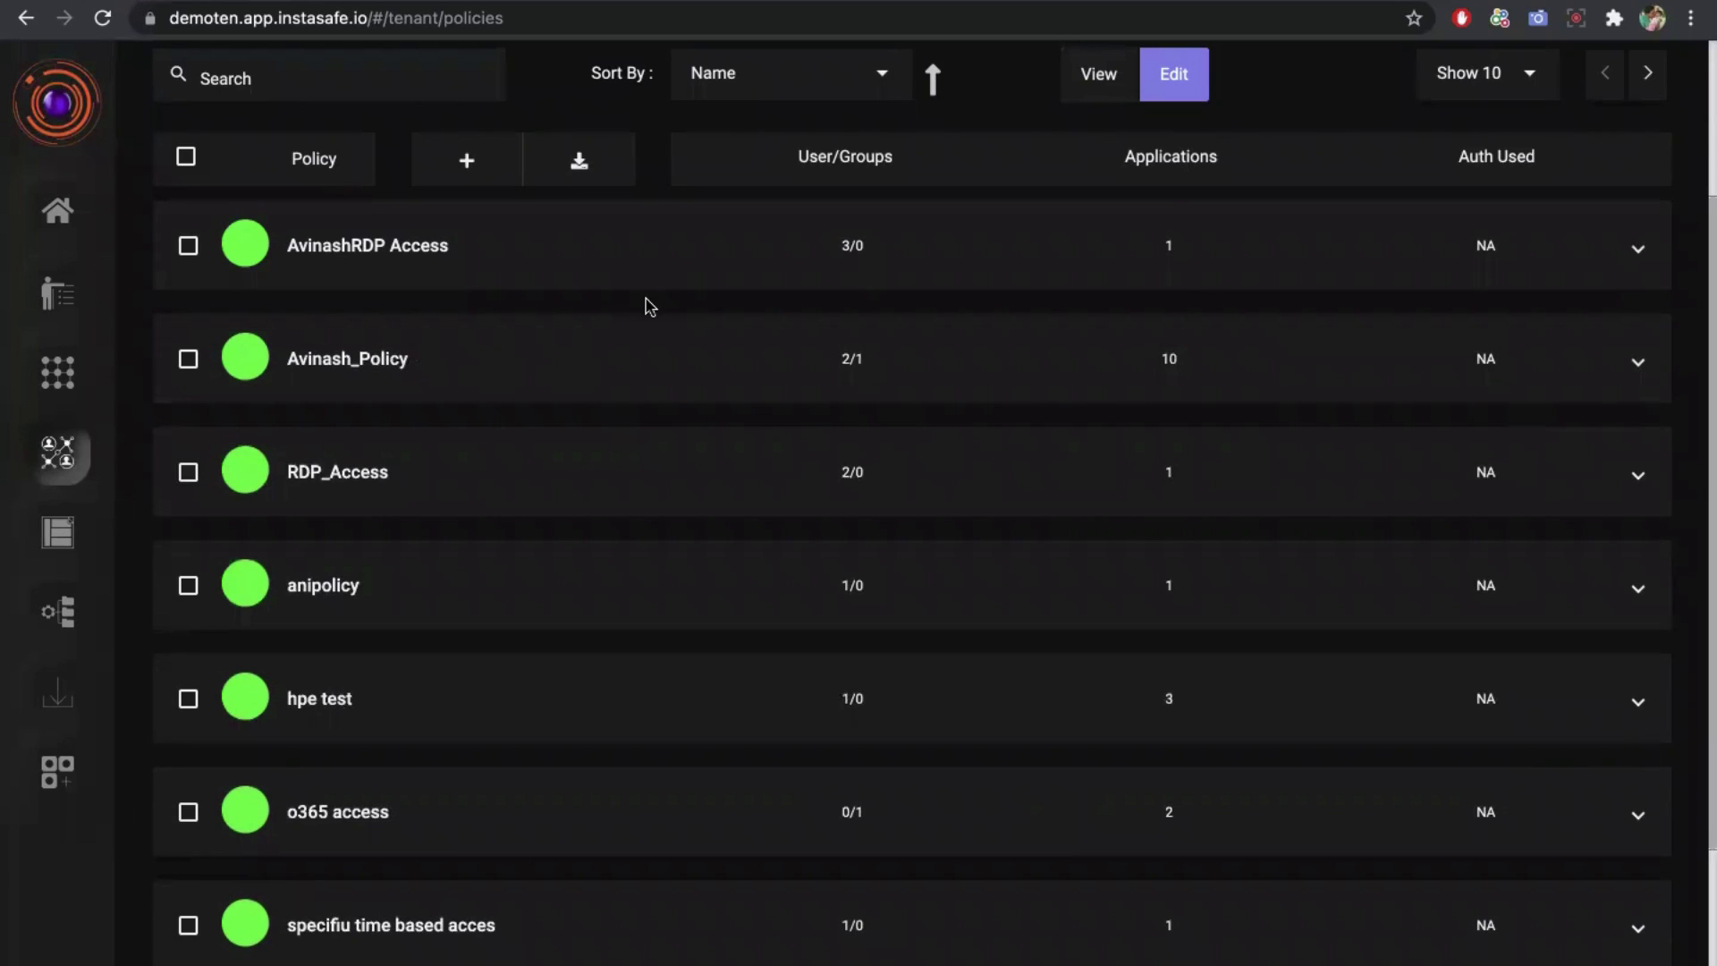
# Browse the Gateway Status, Username Lookups and User Logins audit listings
pyautogui.click(88, 535)
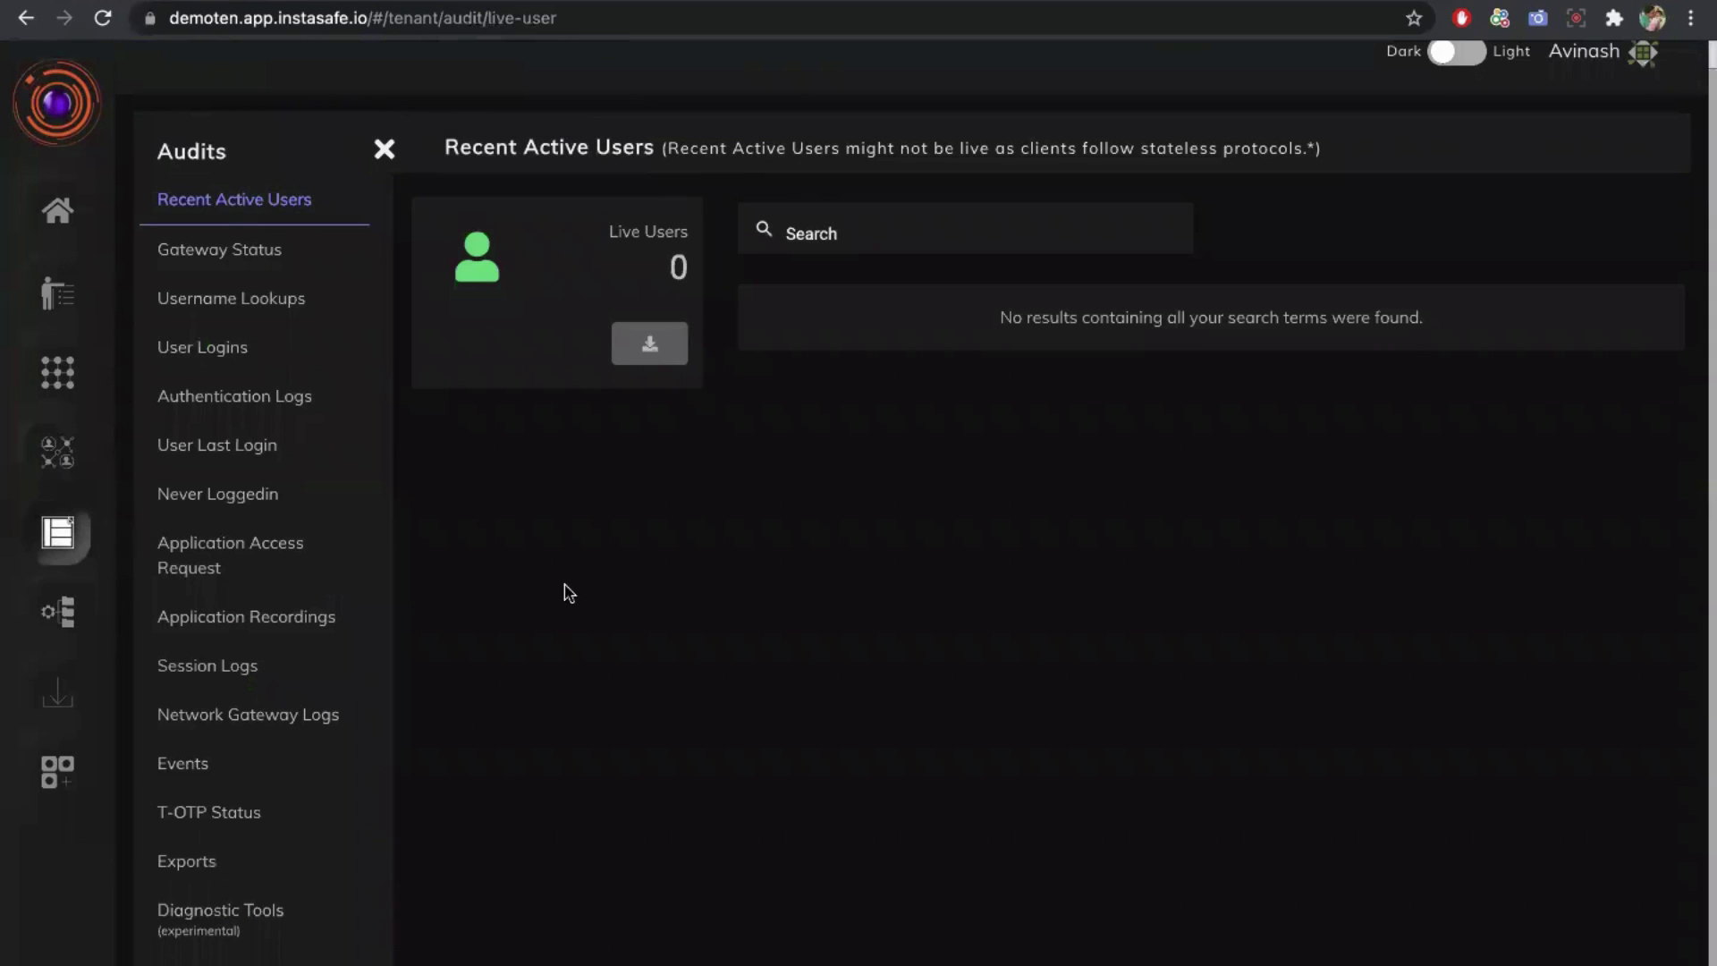
pyautogui.scroll(1, 582, 604)
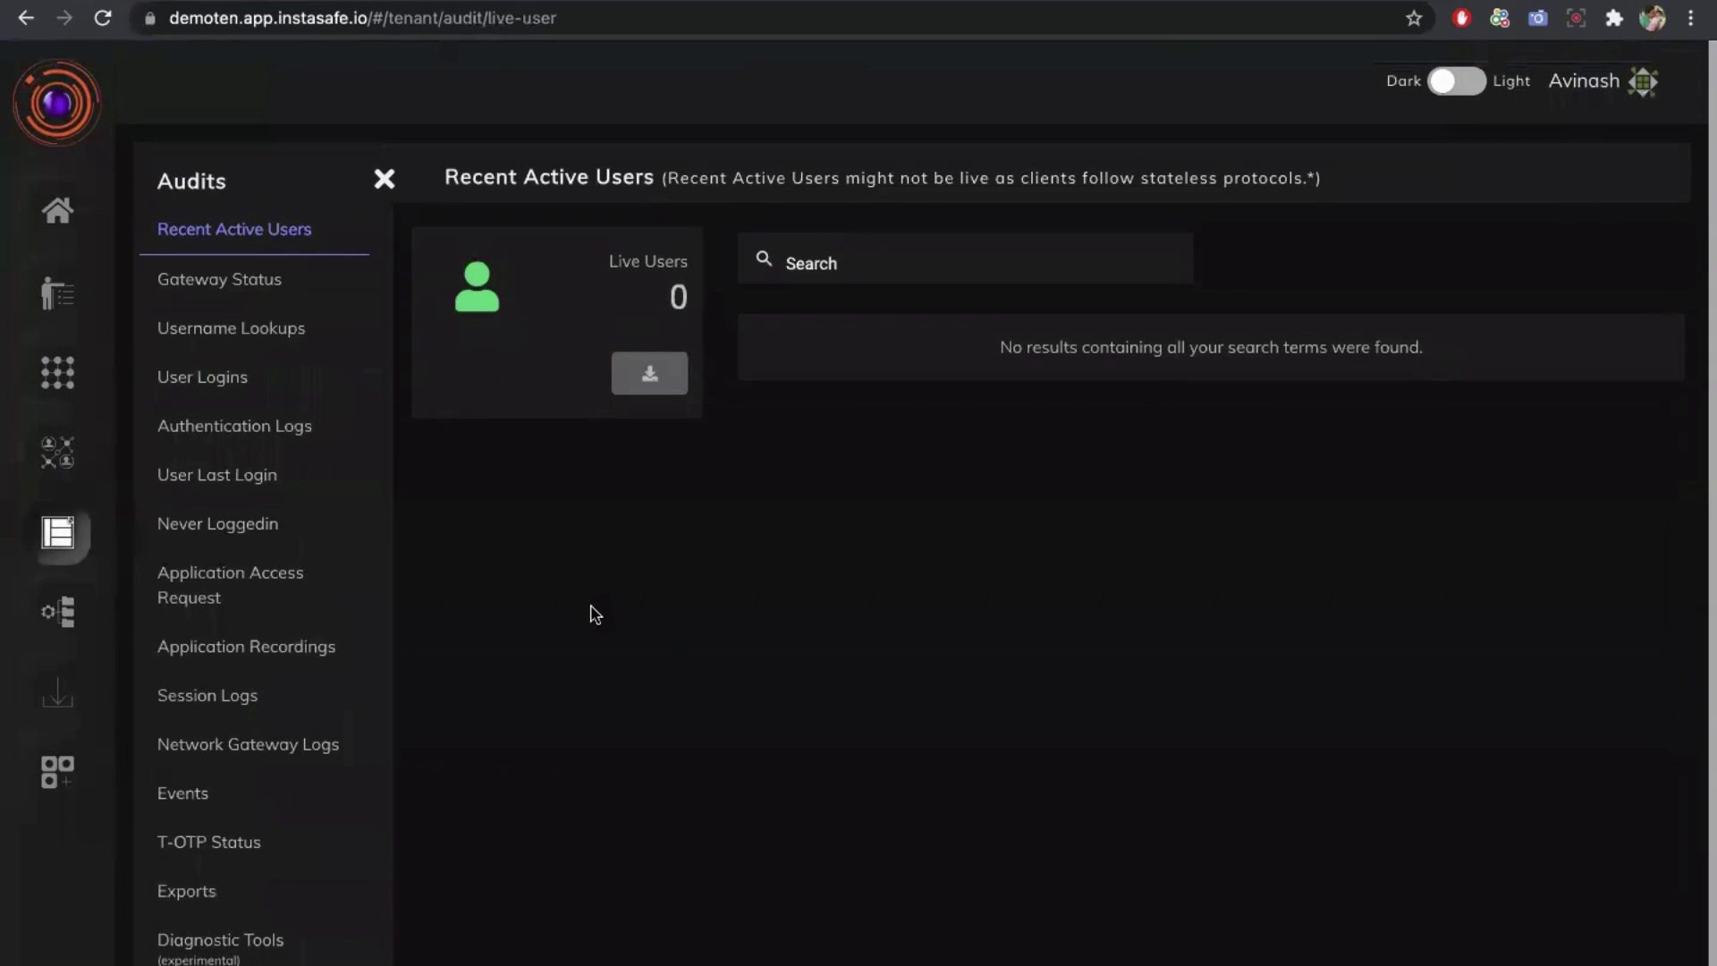
pyautogui.click(197, 292)
pyautogui.click(207, 345)
pyautogui.click(209, 384)
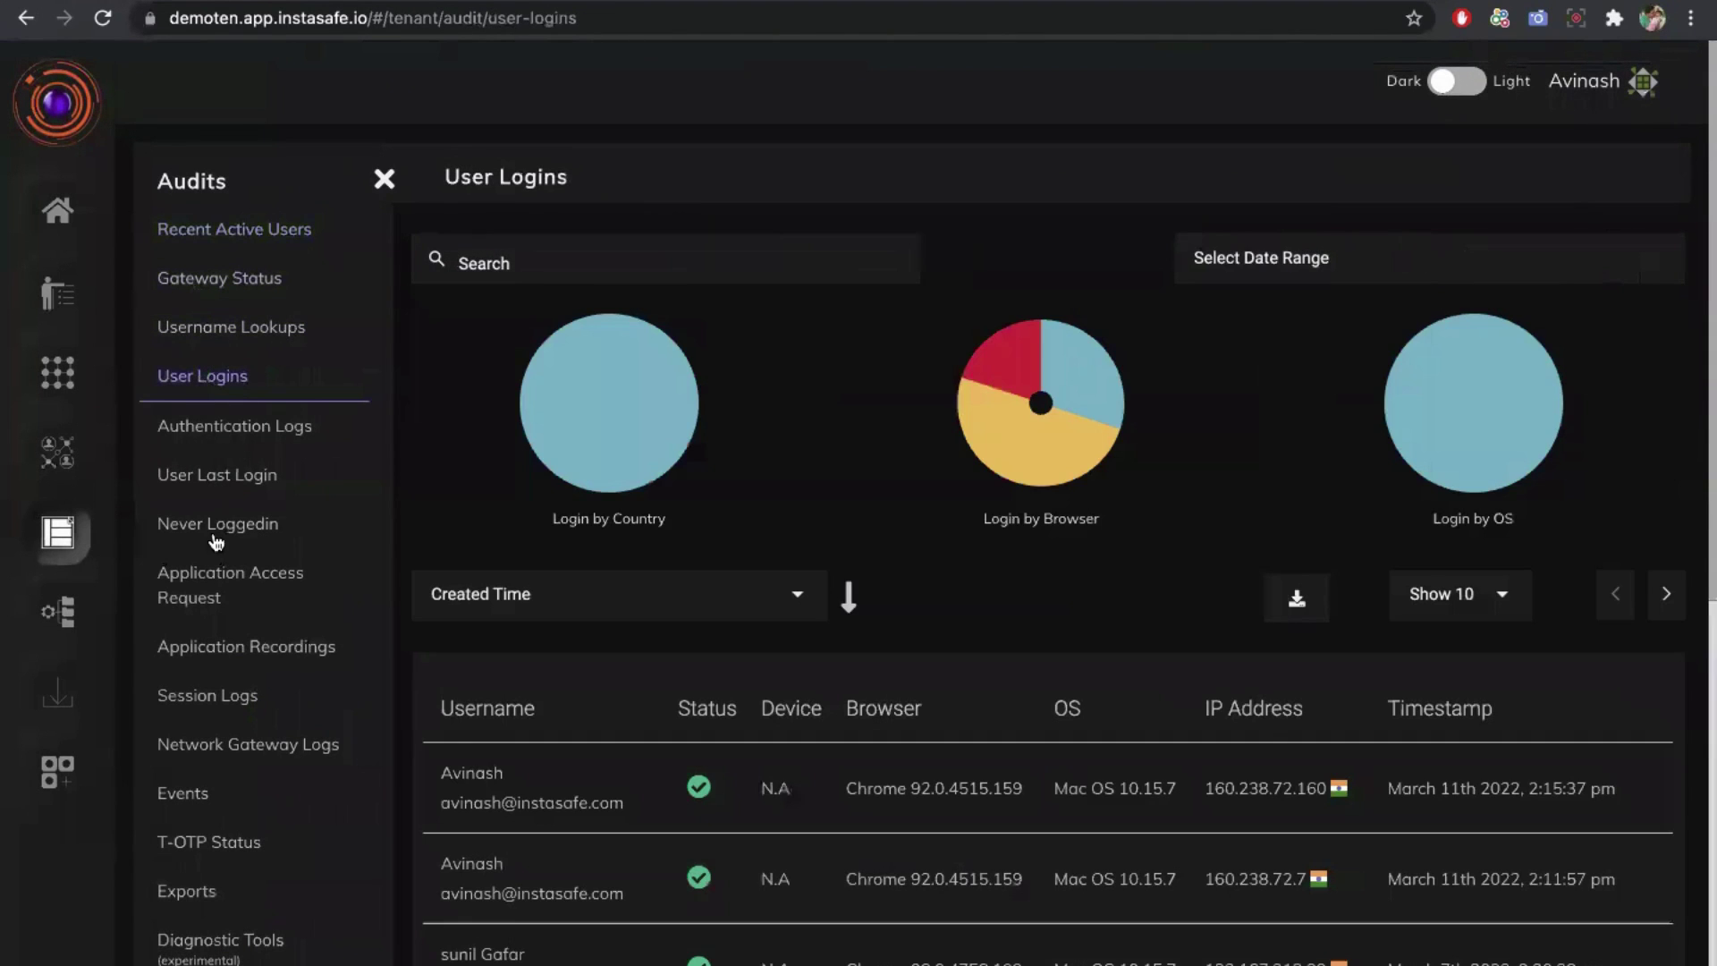
pyautogui.scroll(-2, 215, 541)
pyautogui.scroll(-1, 304, 711)
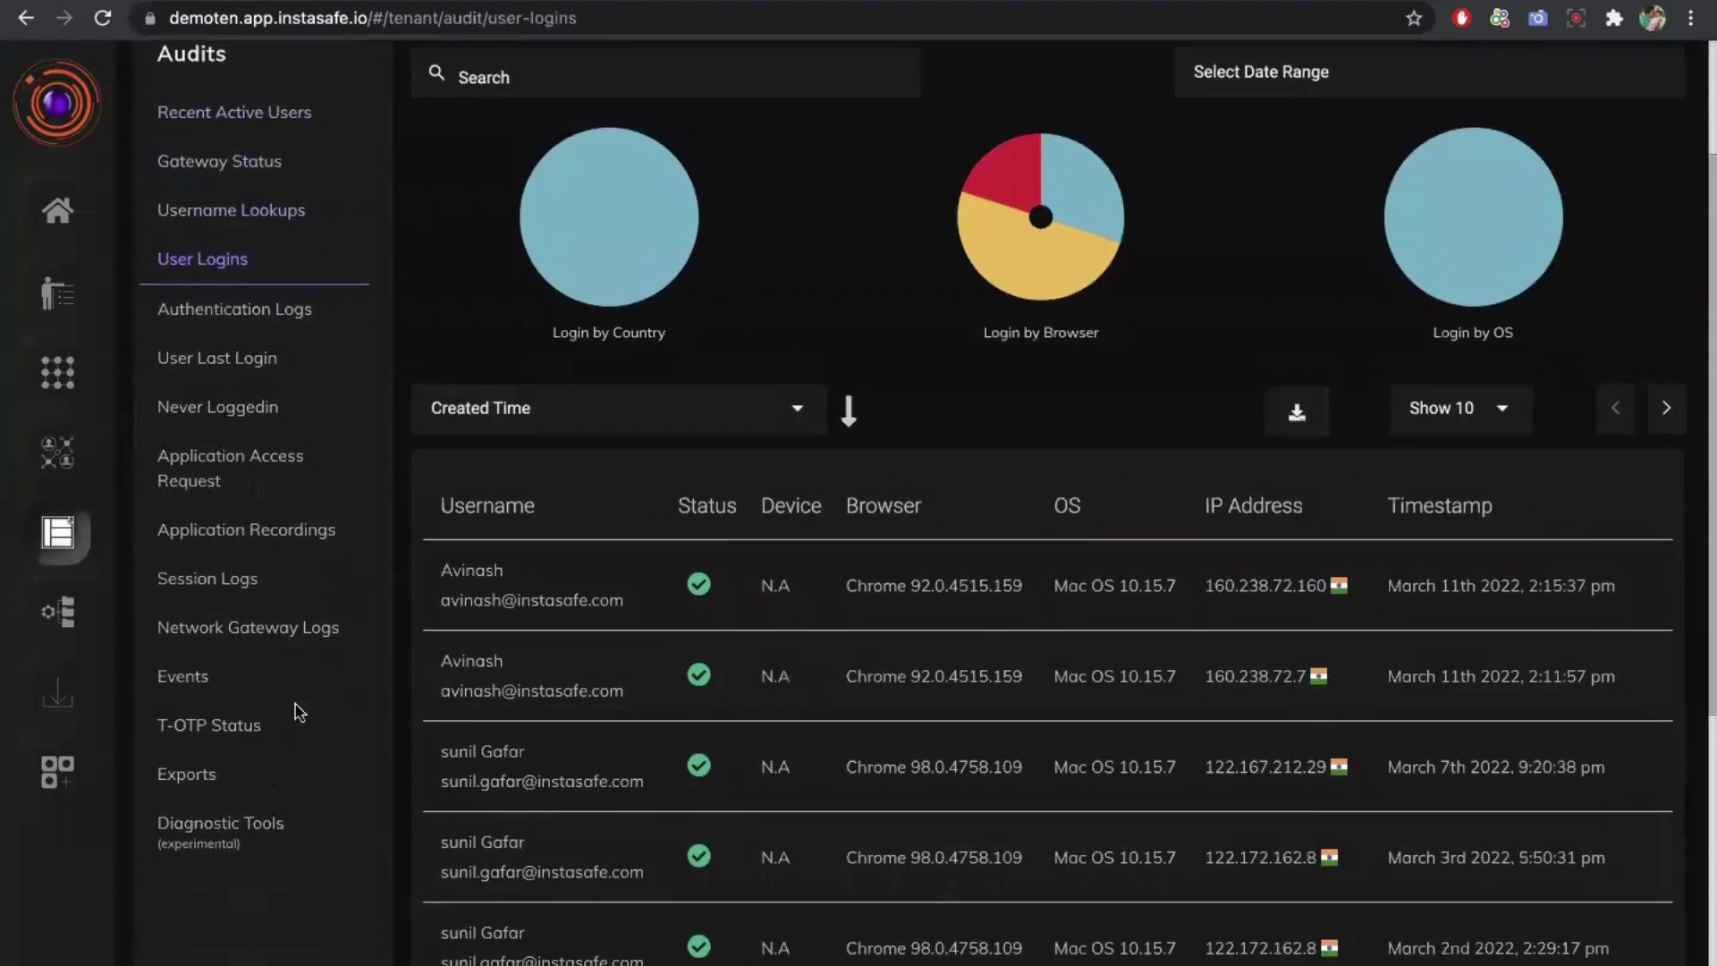
pyautogui.click(260, 626)
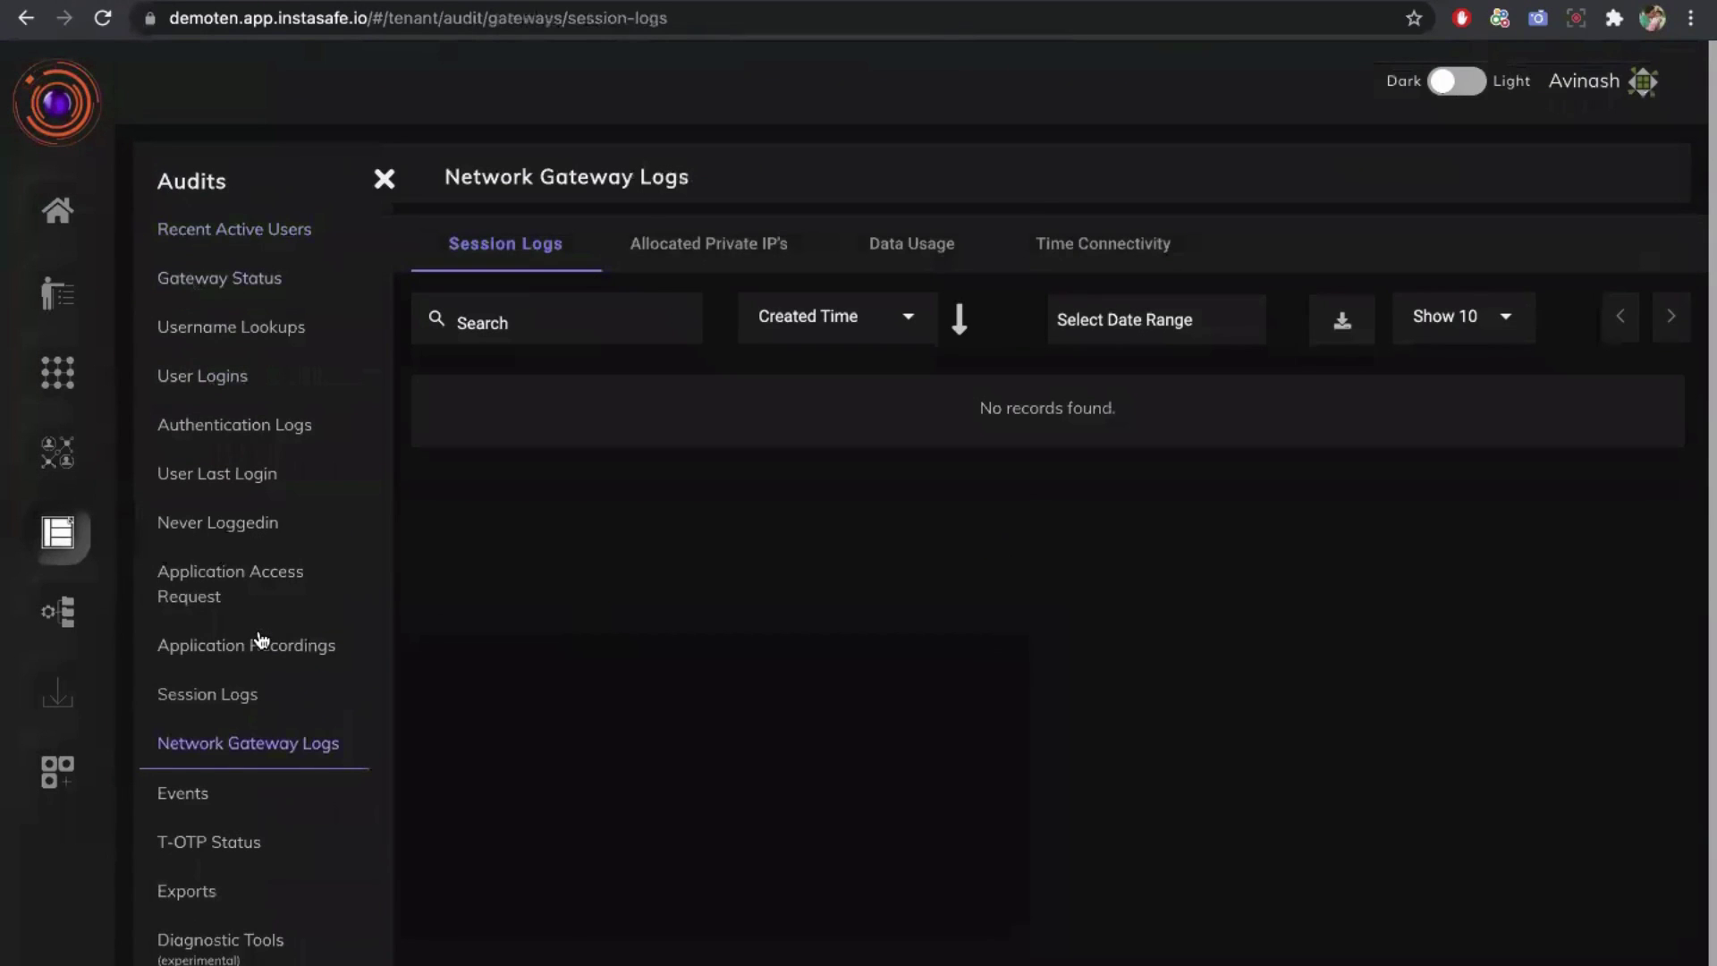
pyautogui.click(227, 706)
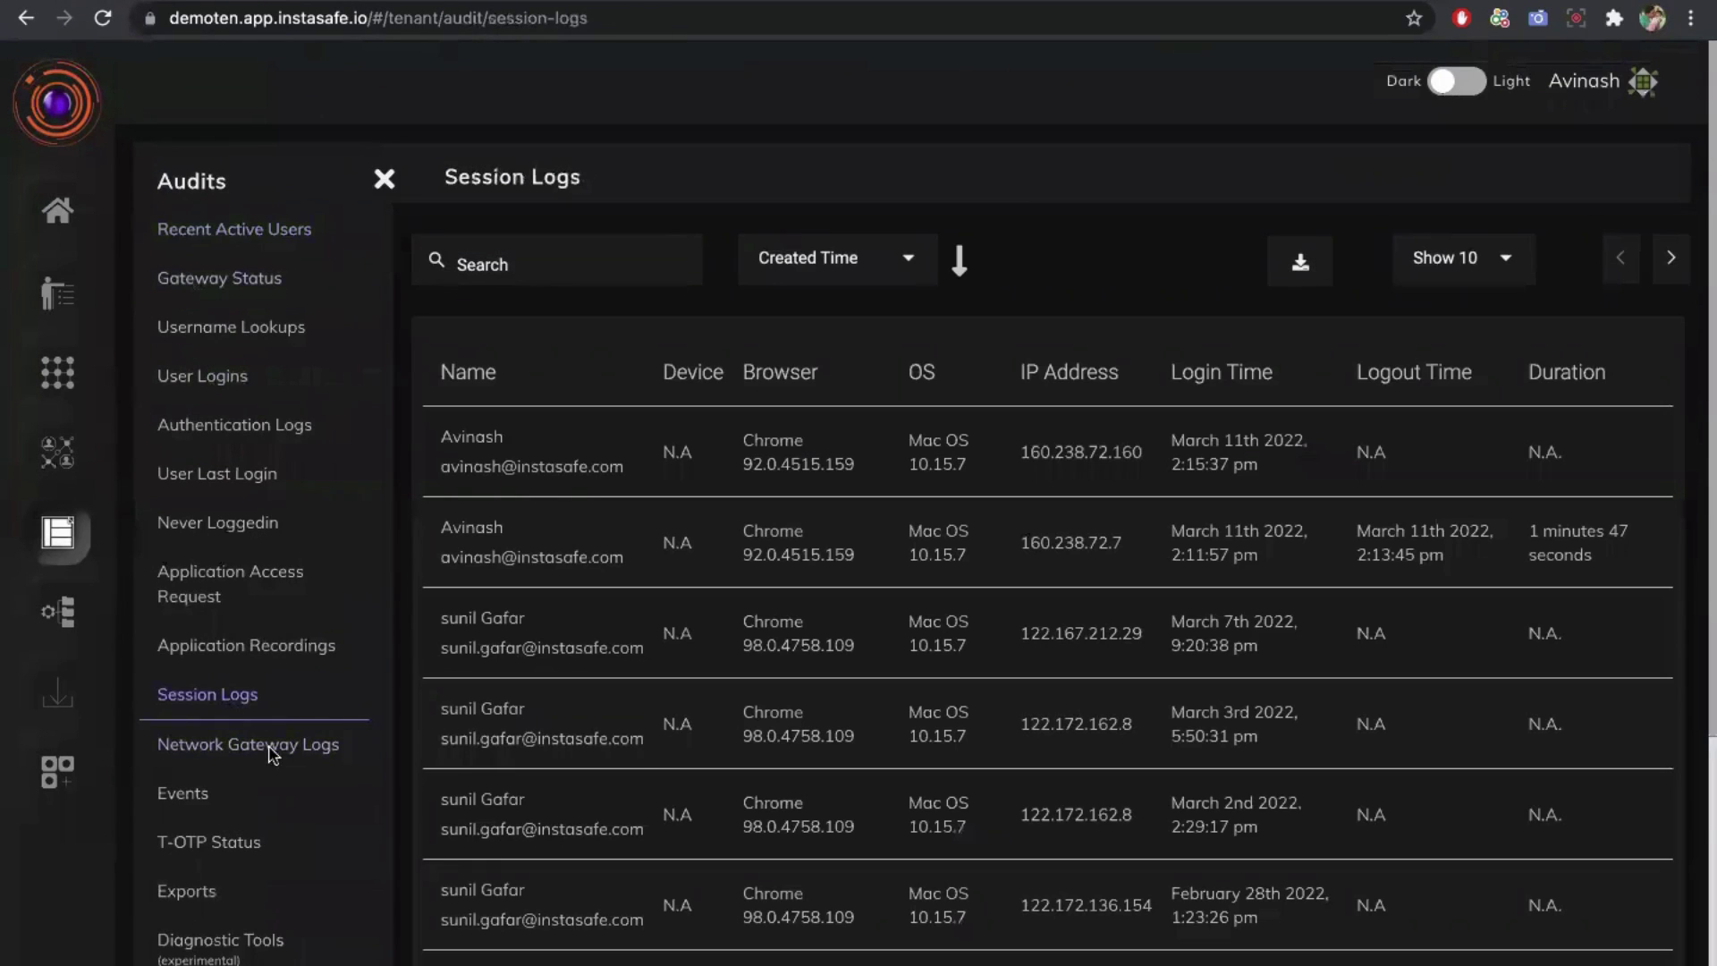
pyautogui.scroll(-2, 265, 769)
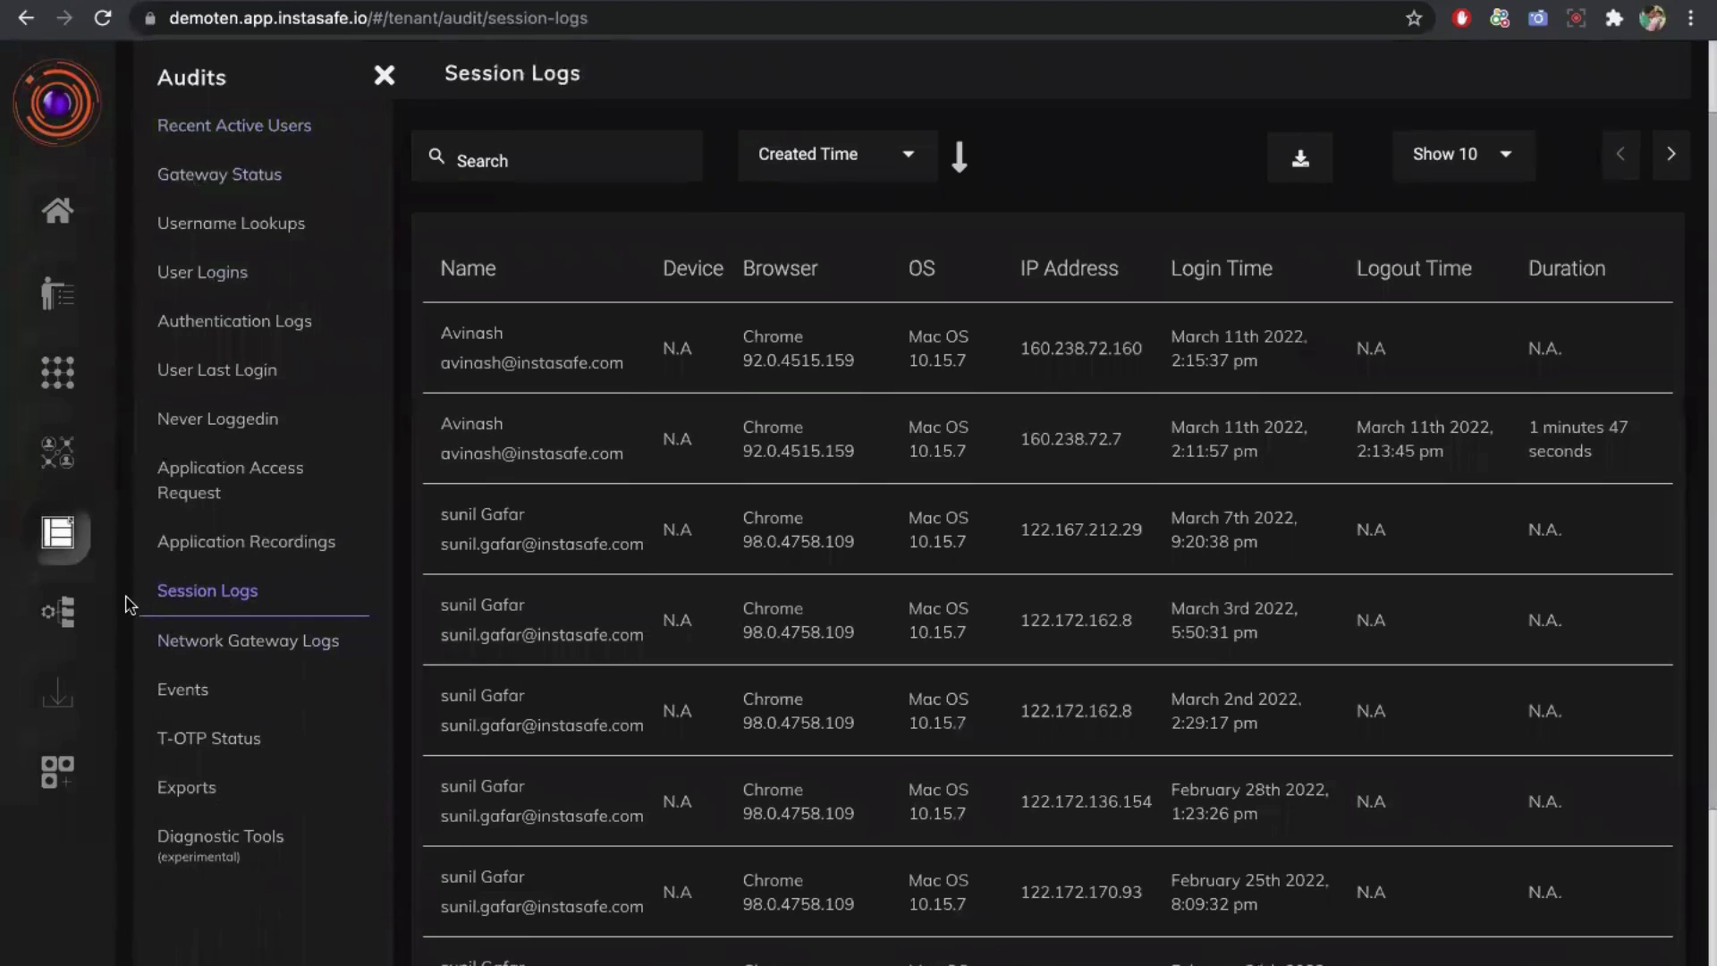
# Preview a new Syslog event stream profile in Configuration, then return to the Home dashboard
pyautogui.click(68, 617)
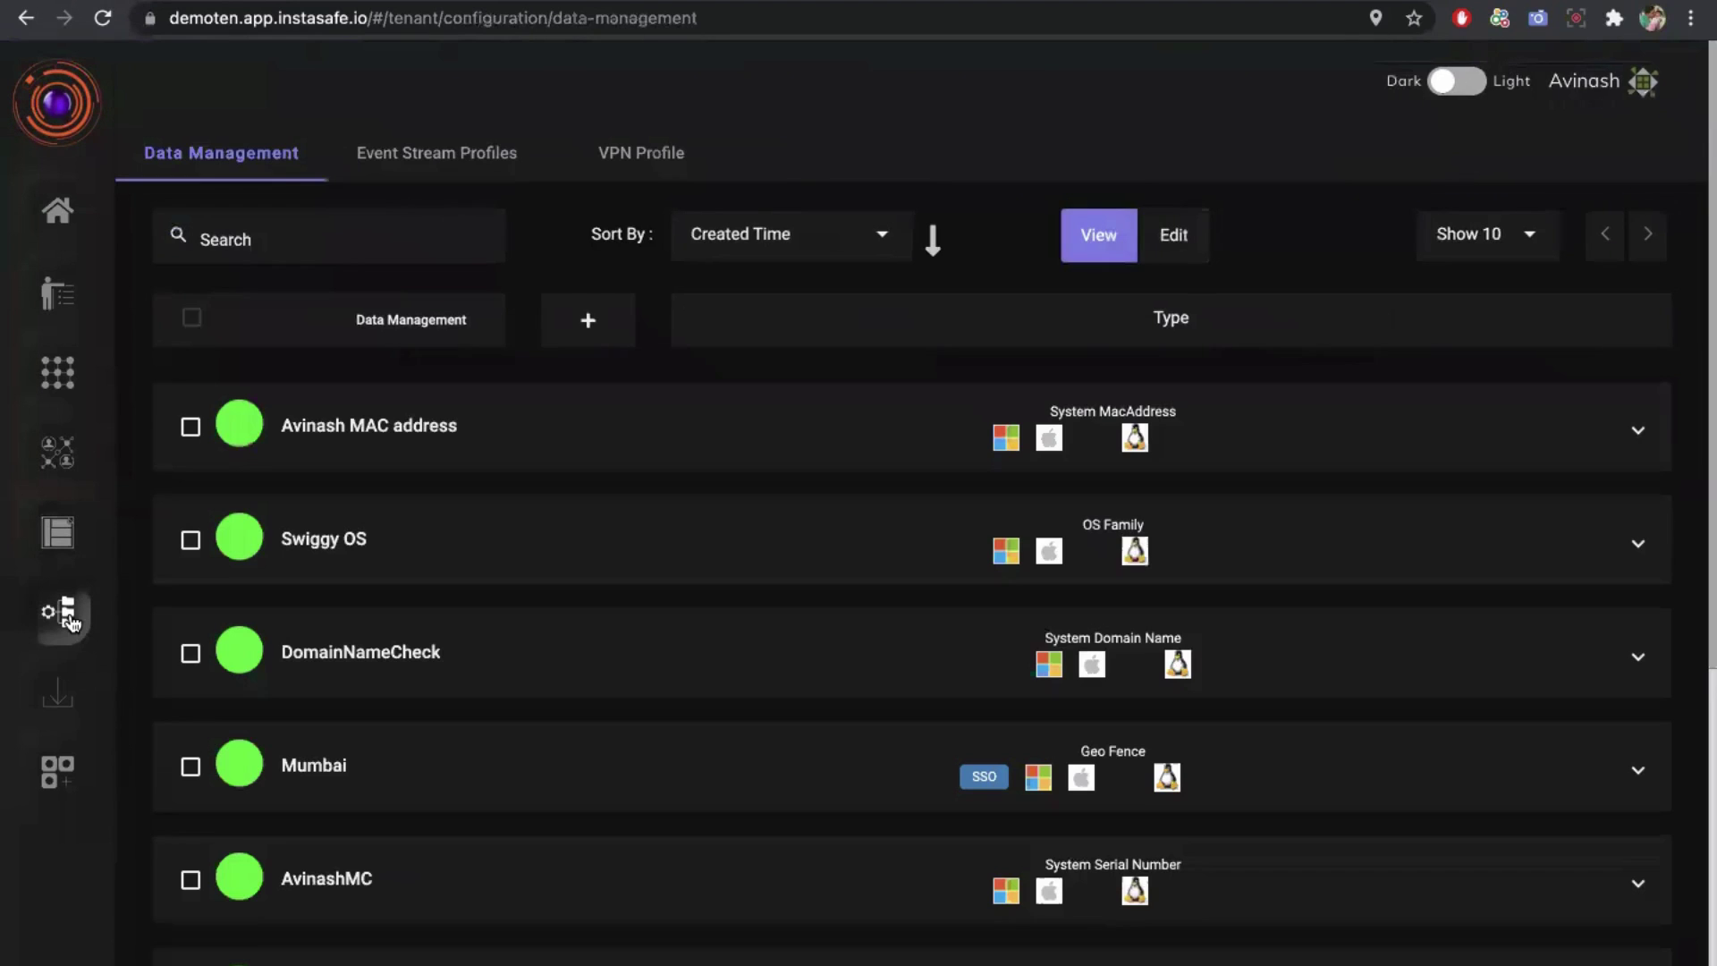
pyautogui.click(463, 164)
pyautogui.click(587, 240)
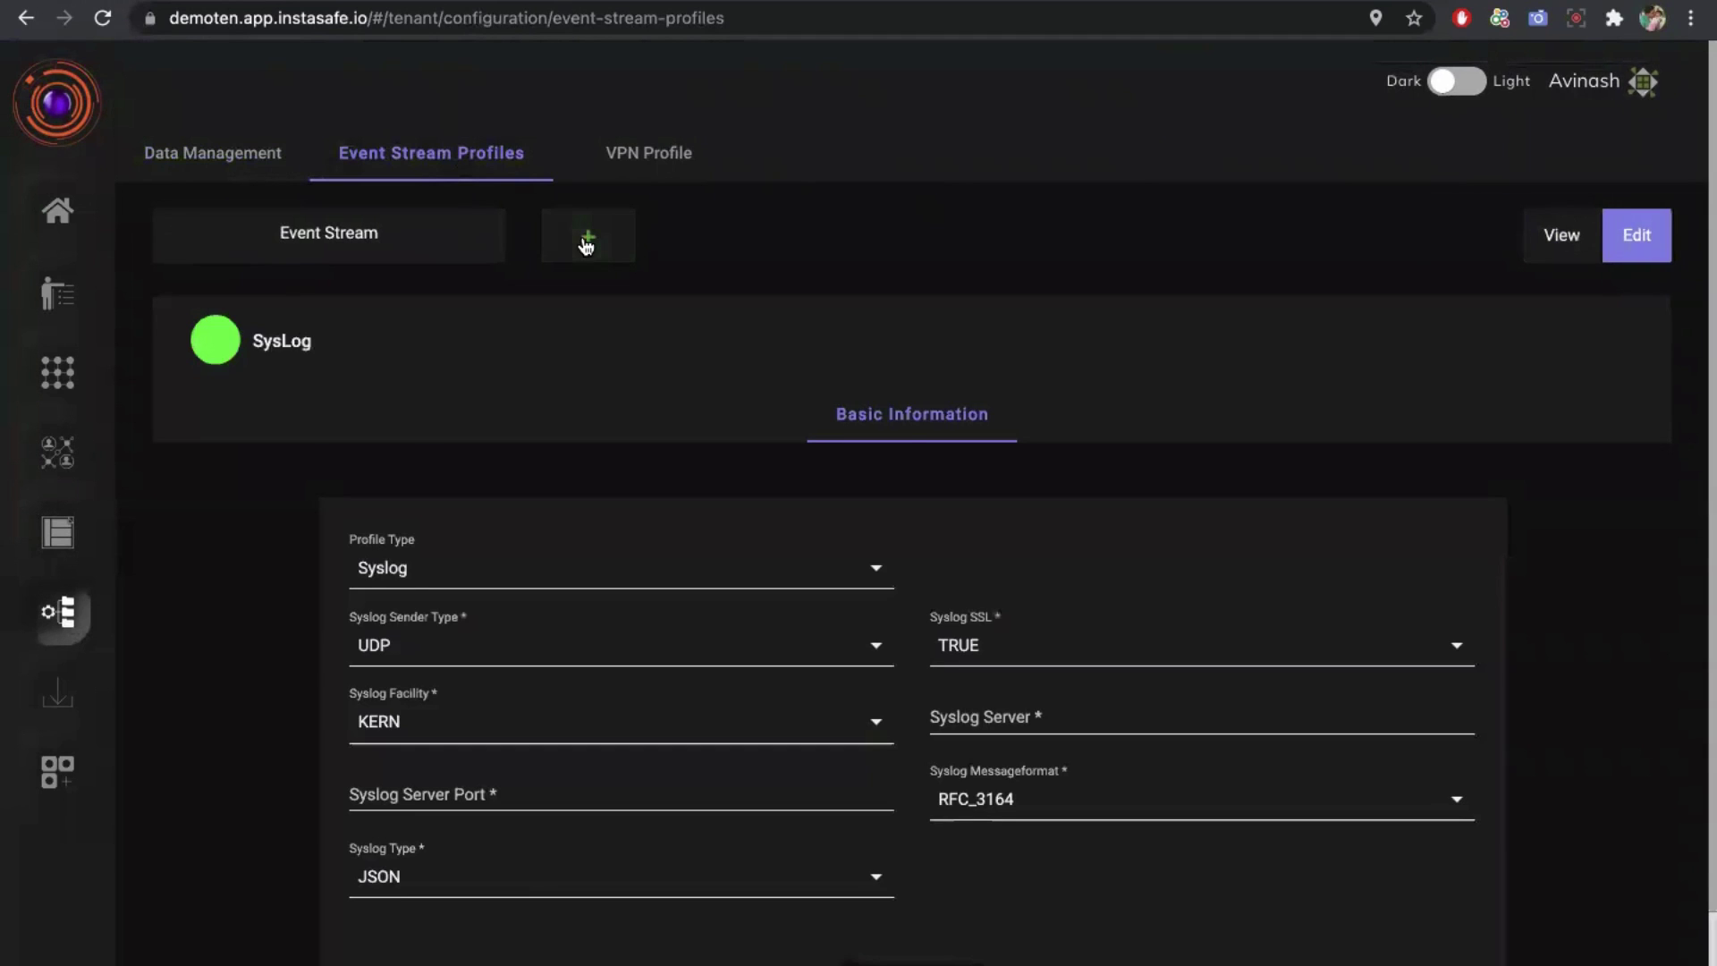
pyautogui.click(646, 580)
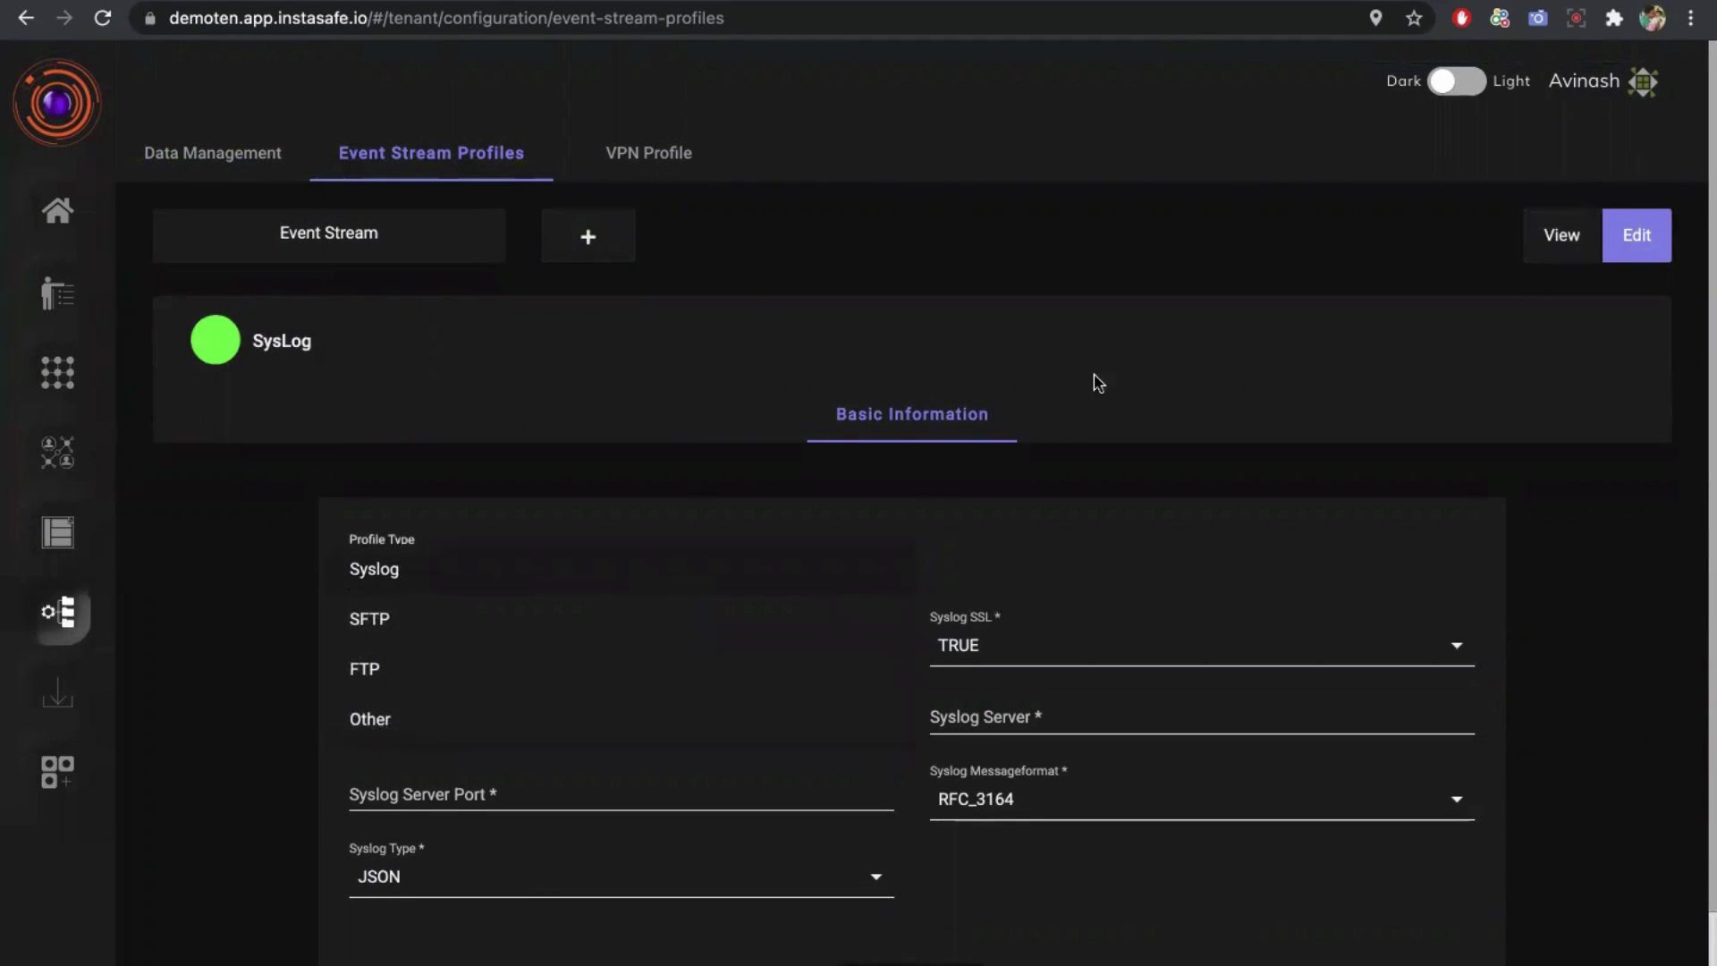
pyautogui.click(925, 339)
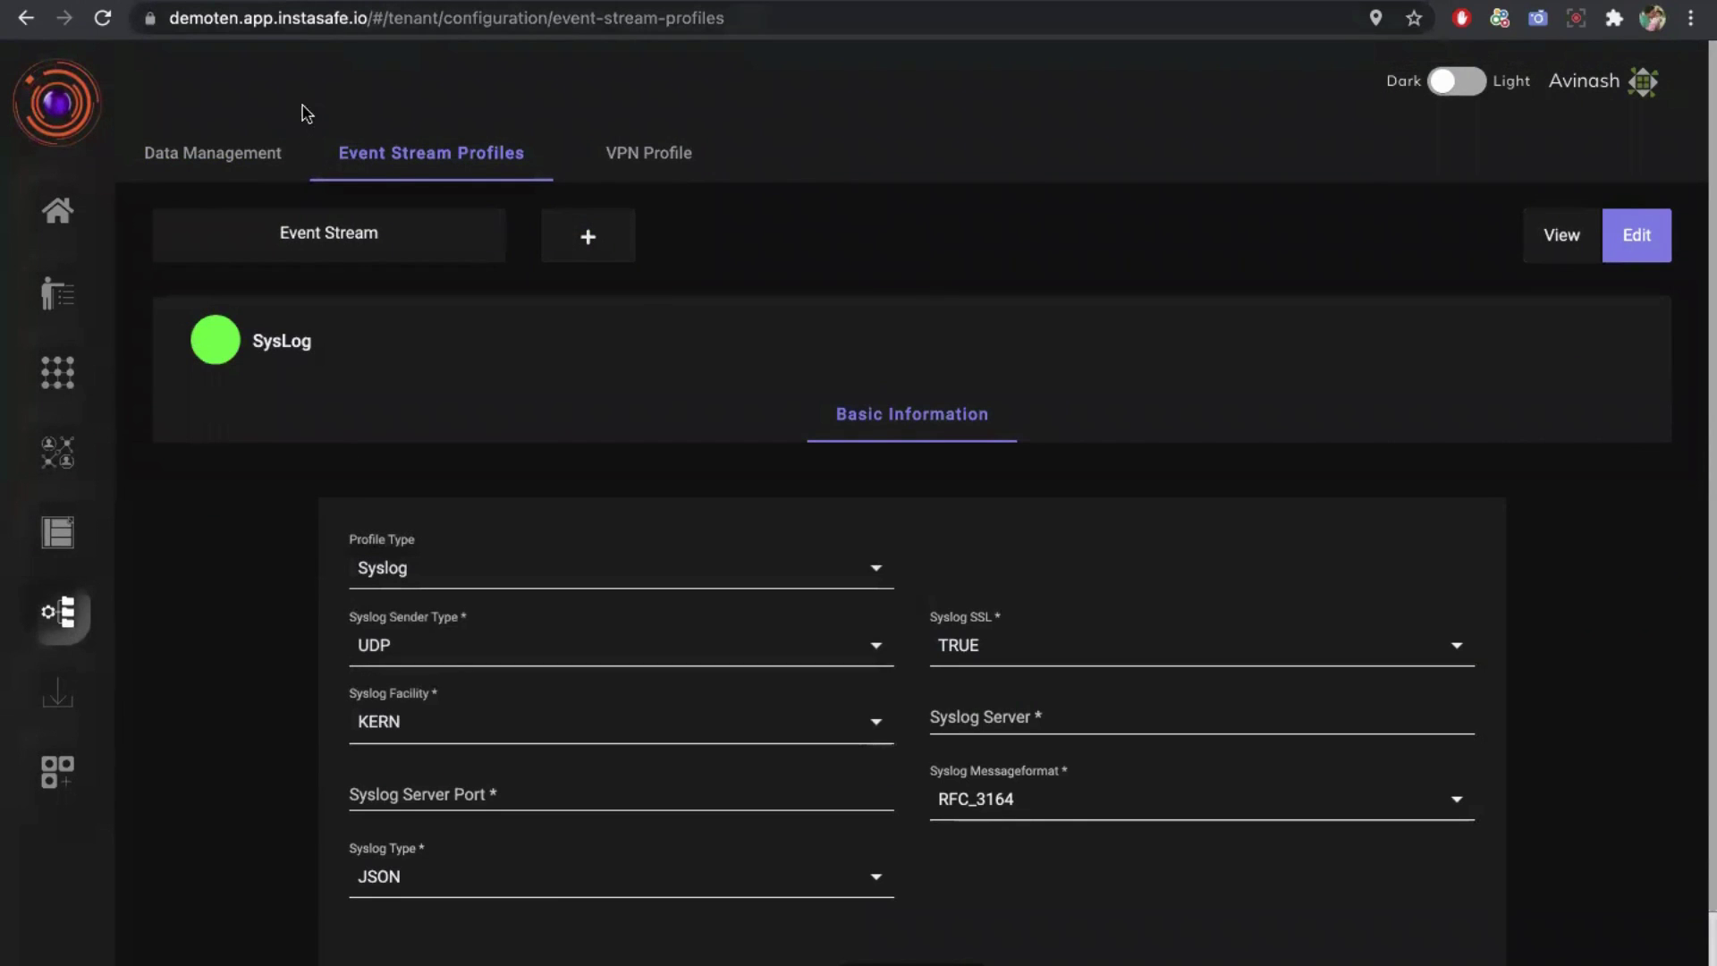
pyautogui.click(47, 234)
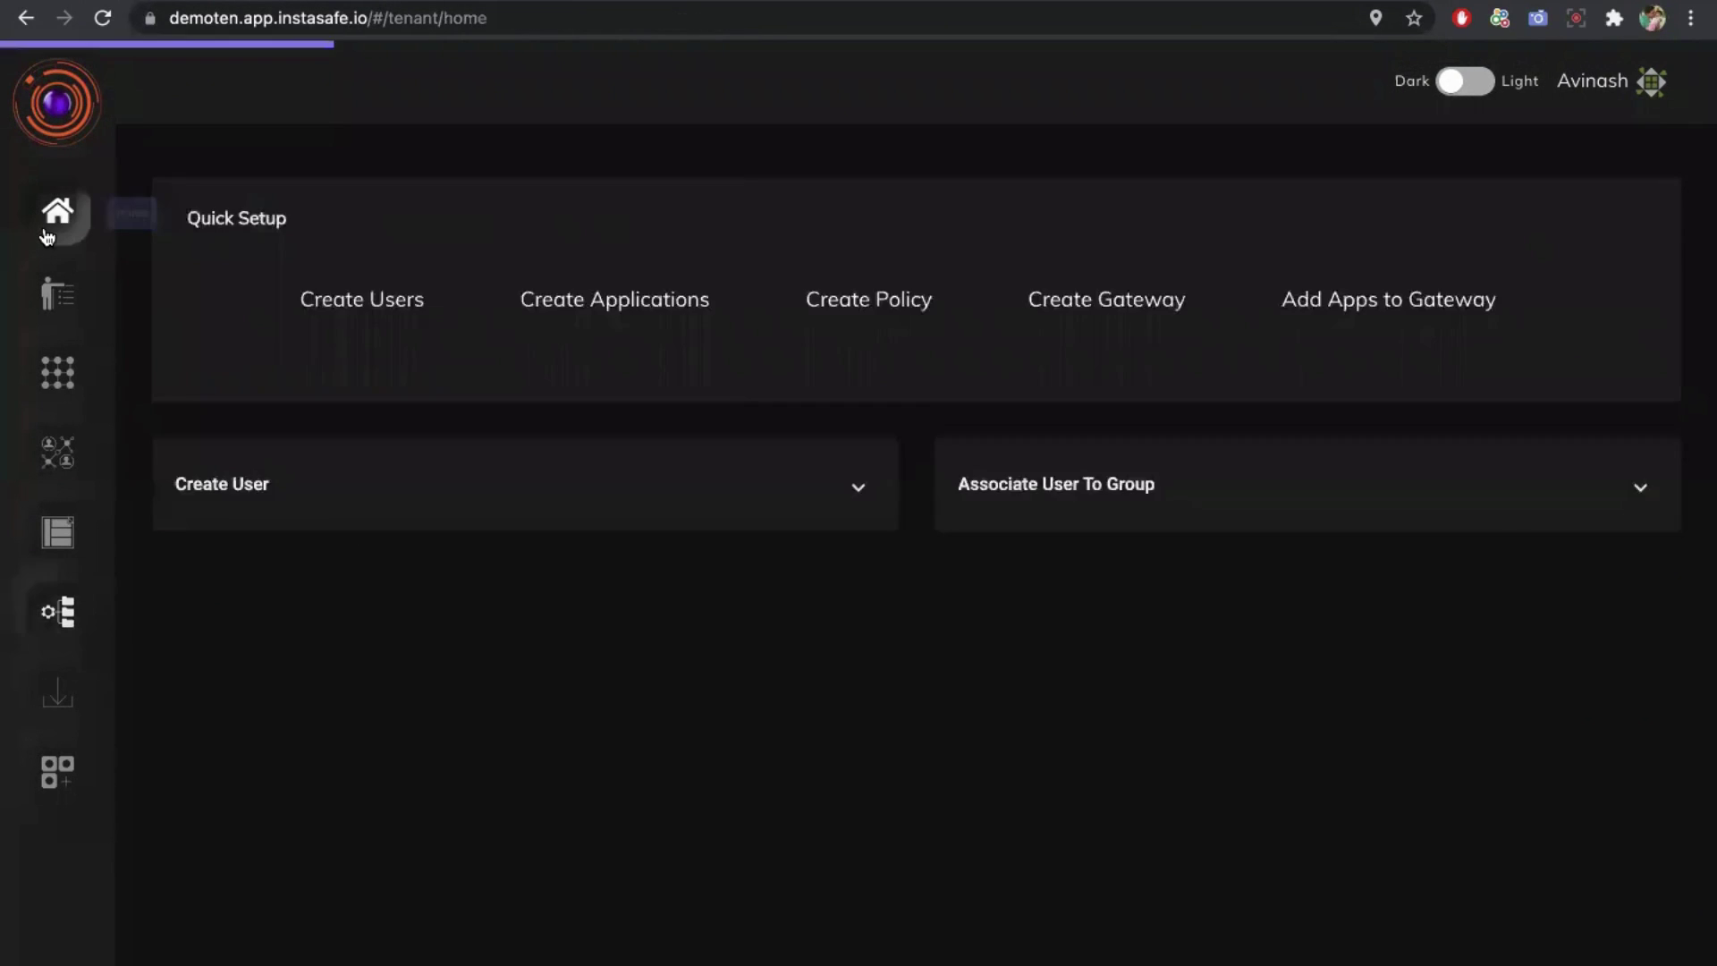